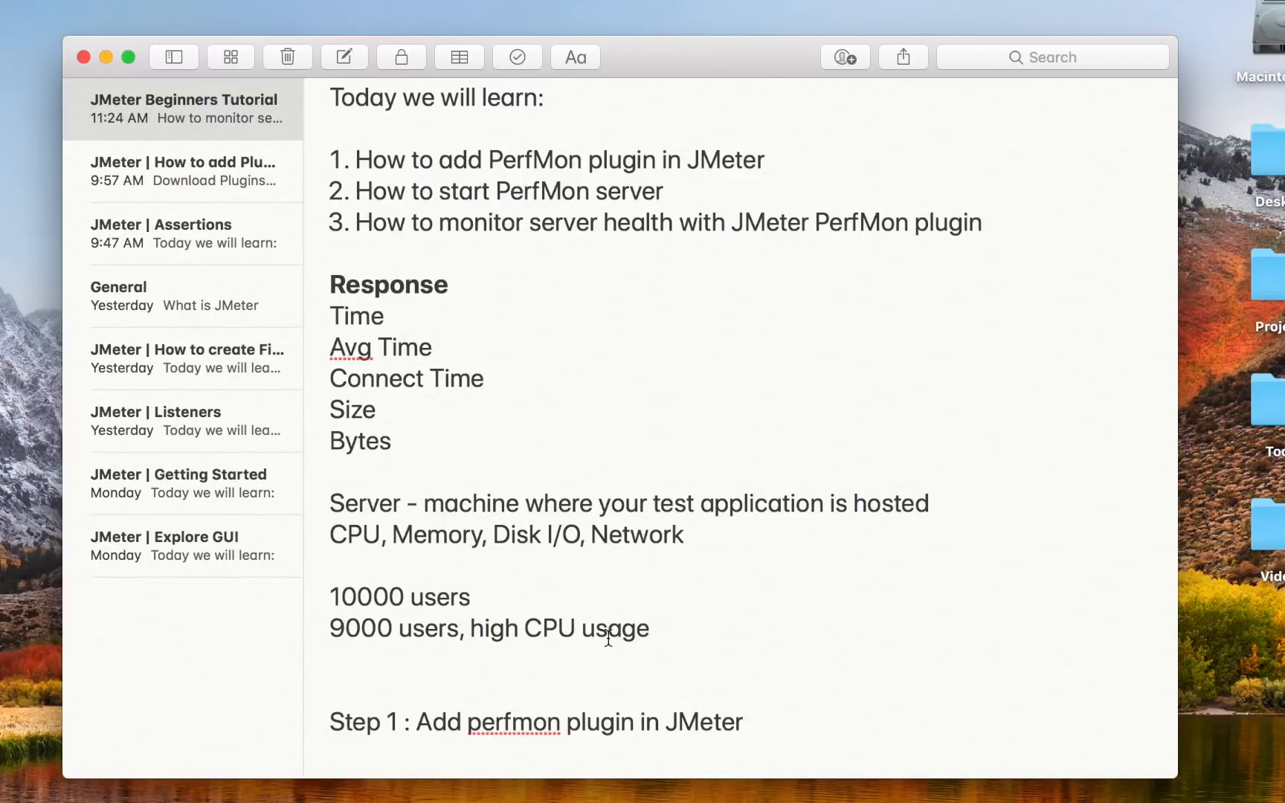
# Add the line "Suggest hardware infrastructure" below the "9000 users, high CPU usage" line of the note.
pyautogui.press('Return')
pyautogui.press('Return')
pyautogui.write('suggest hardware infrastructure')
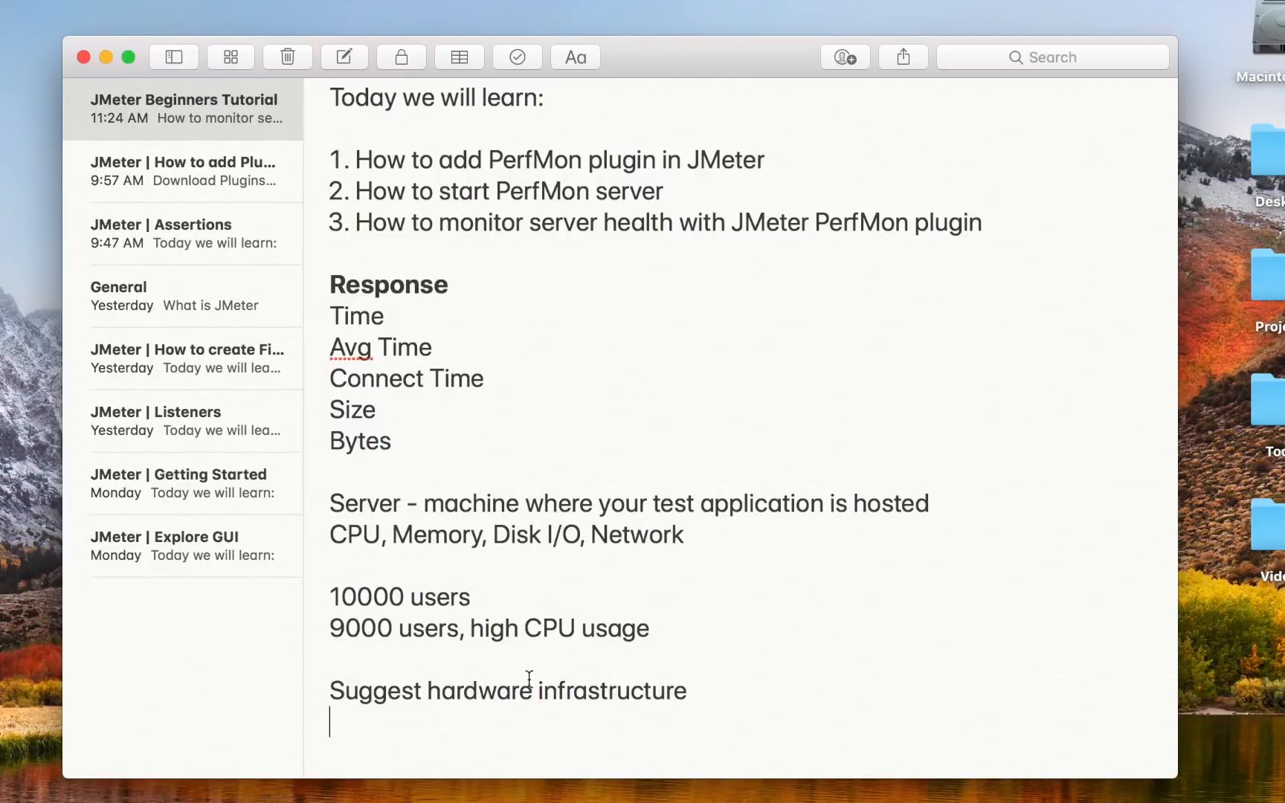
# Review the note's learning goals, hardware suggestion, high CPU usage example and list of server metrics.
pyautogui.scroll(5, 528, 684)
pyautogui.click(357, 358)
pyautogui.moveTo(358, 358); pyautogui.dragTo(984, 423)
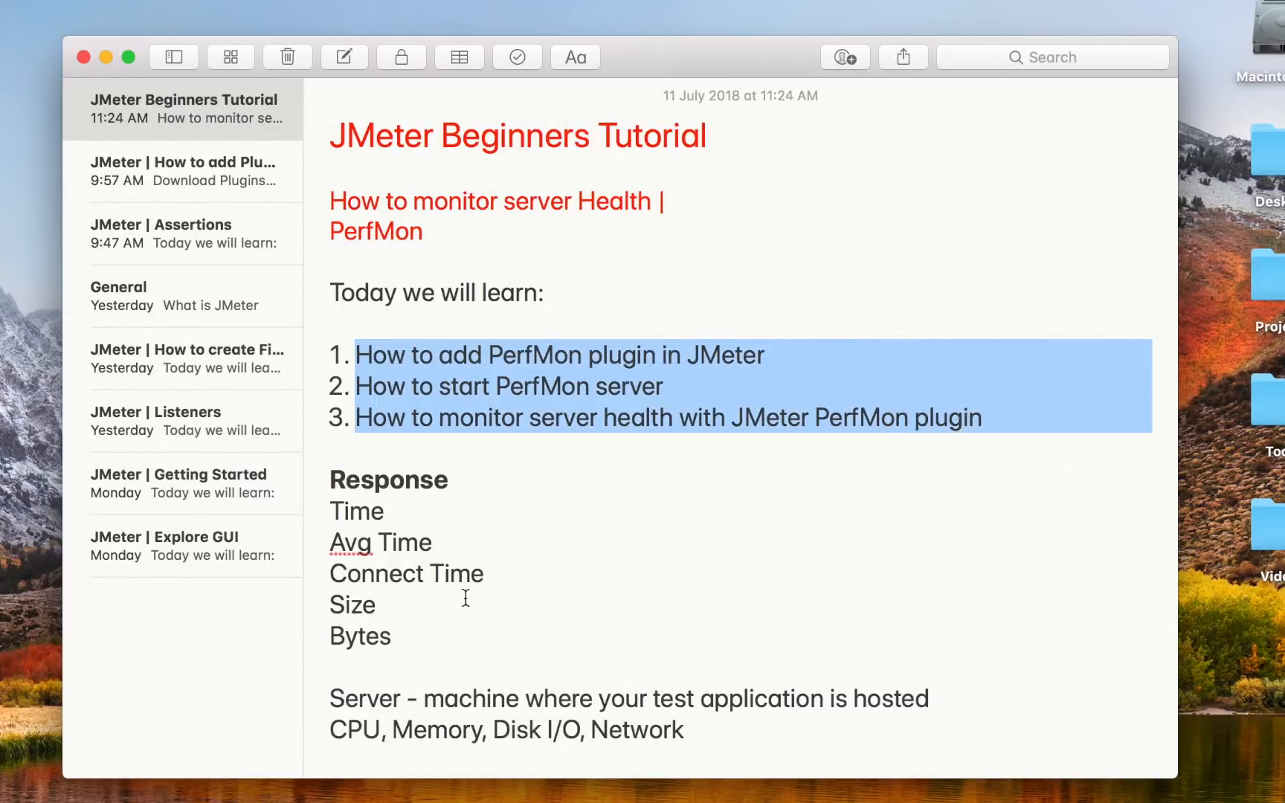
pyautogui.scroll(-10, 465, 597)
pyautogui.moveTo(327, 558); pyautogui.dragTo(589, 556)
pyautogui.click(554, 534)
pyautogui.moveTo(707, 556); pyautogui.dragTo(442, 556)
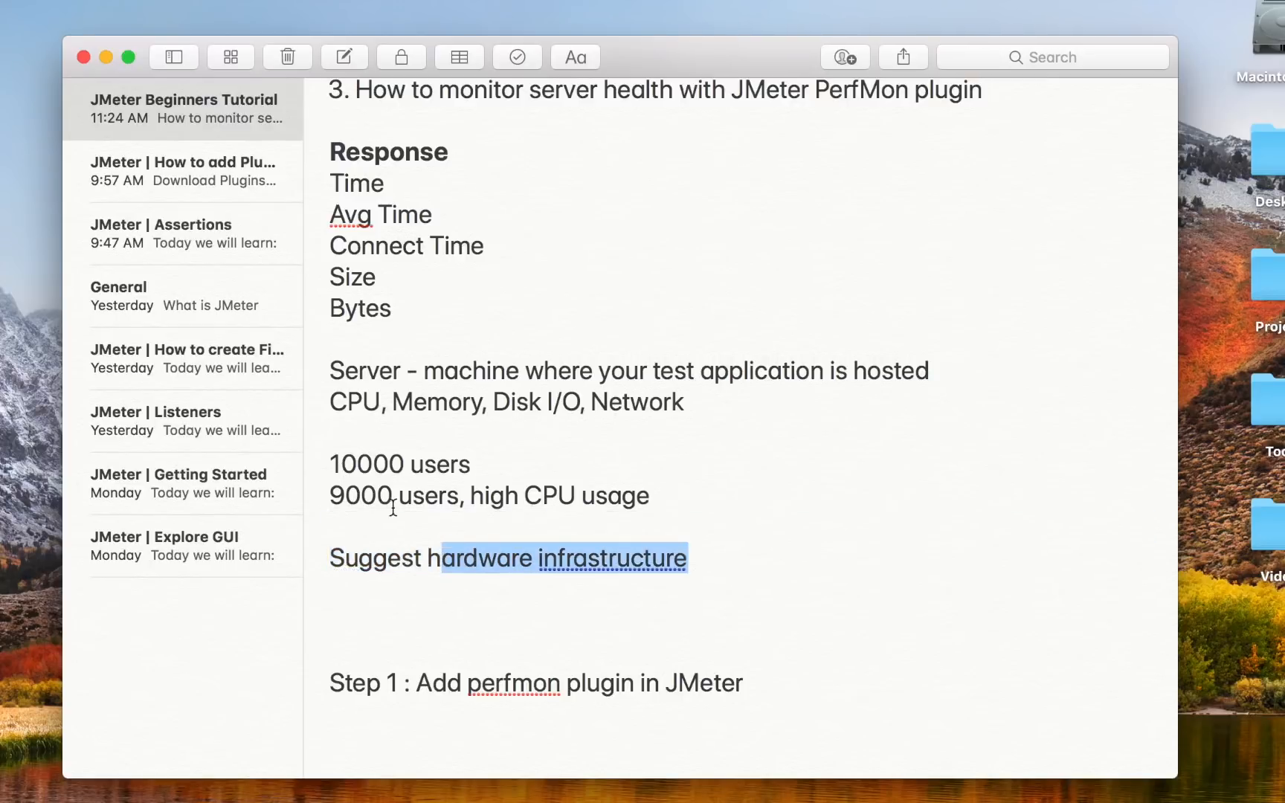
pyautogui.click(604, 494)
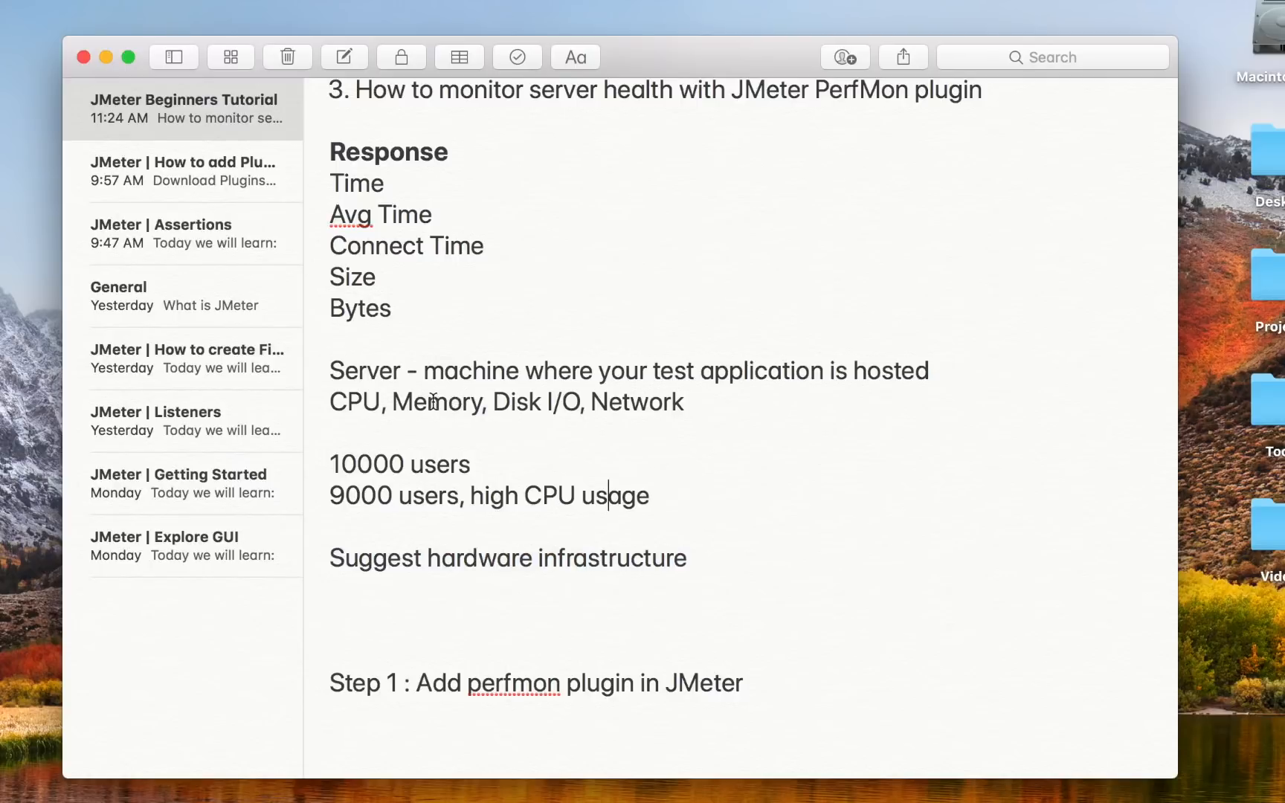
pyautogui.moveTo(381, 401); pyautogui.dragTo(331, 402)
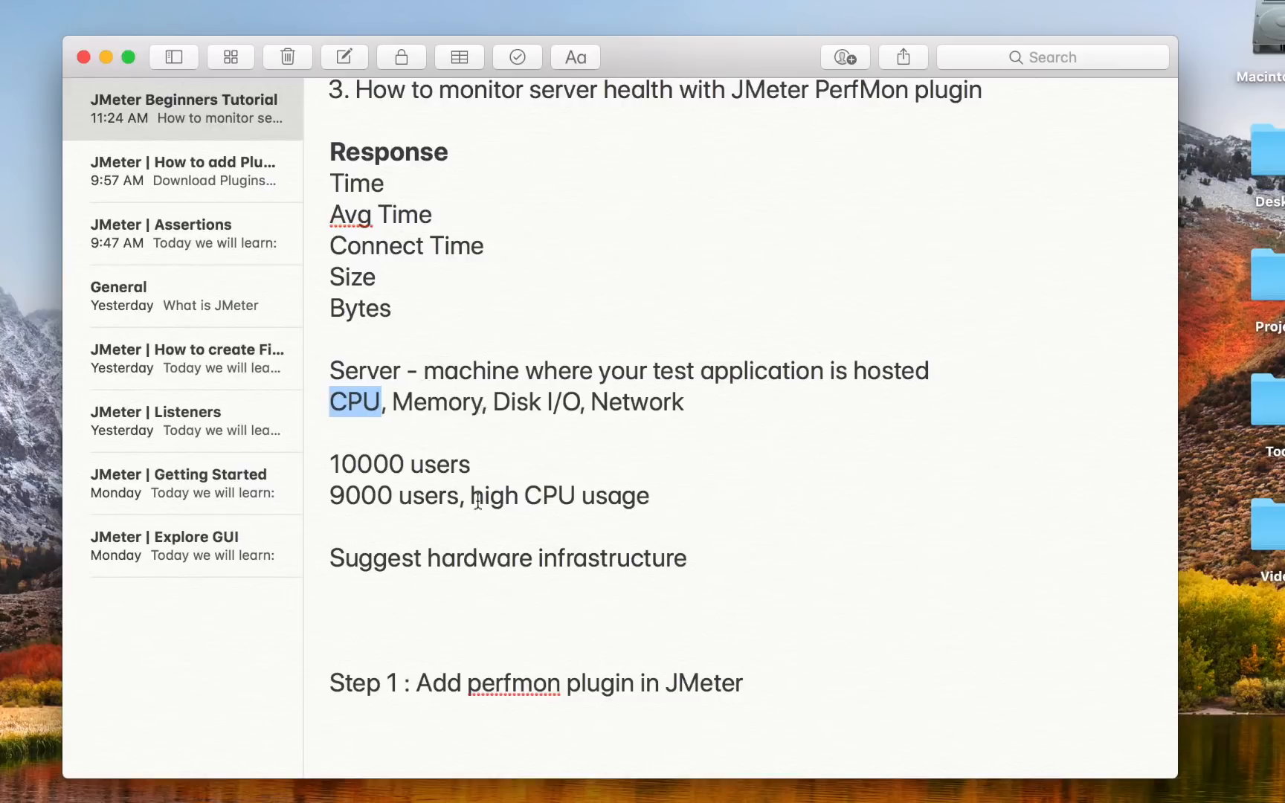
pyautogui.scroll(-5, 518, 552)
# Switch to the Chrome browser and search Google for "jmeter perfmon".
pyautogui.hotkey('ctrl', 'Right')
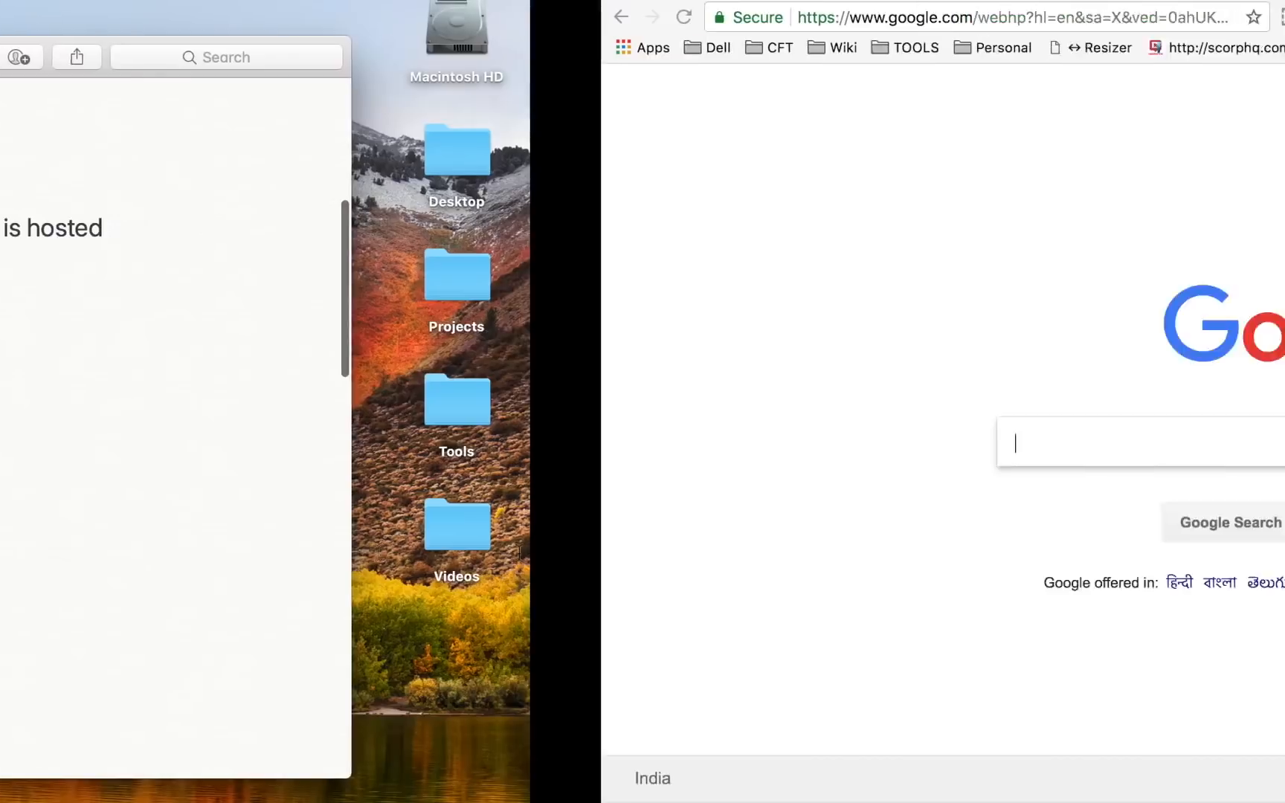
pyautogui.write('jmeter perfmon')
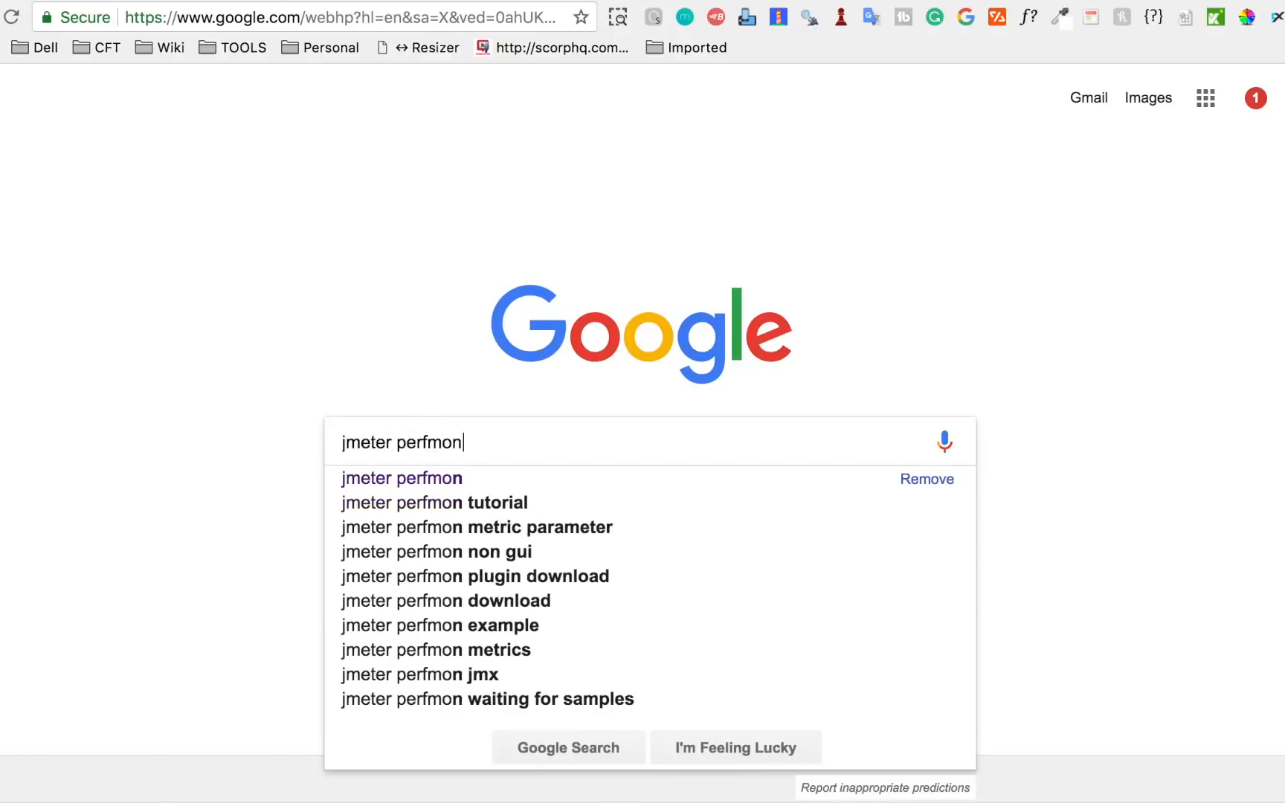
pyautogui.press('Return')
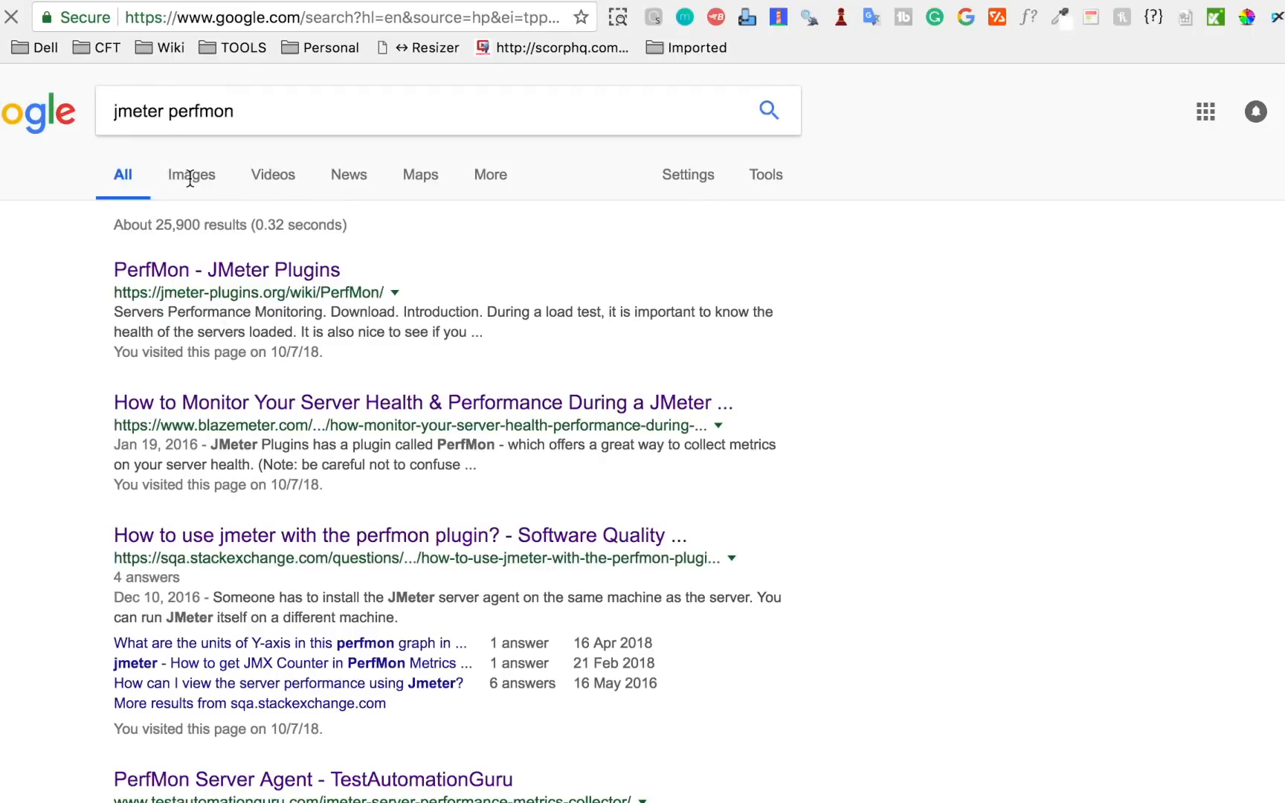
# Show the image results and examine the first two PerfMon Metrics Collector screenshots and their charts closely.
pyautogui.click(197, 179)
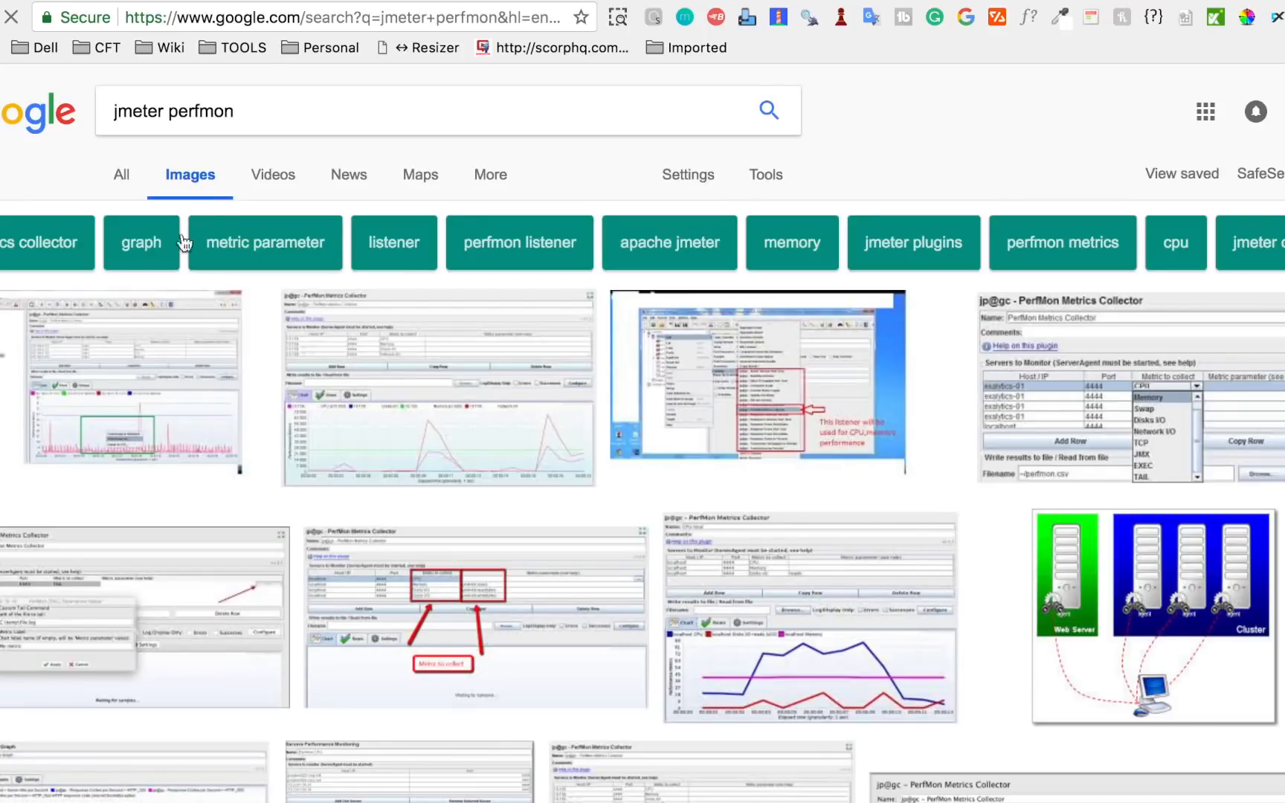
pyautogui.click(106, 350)
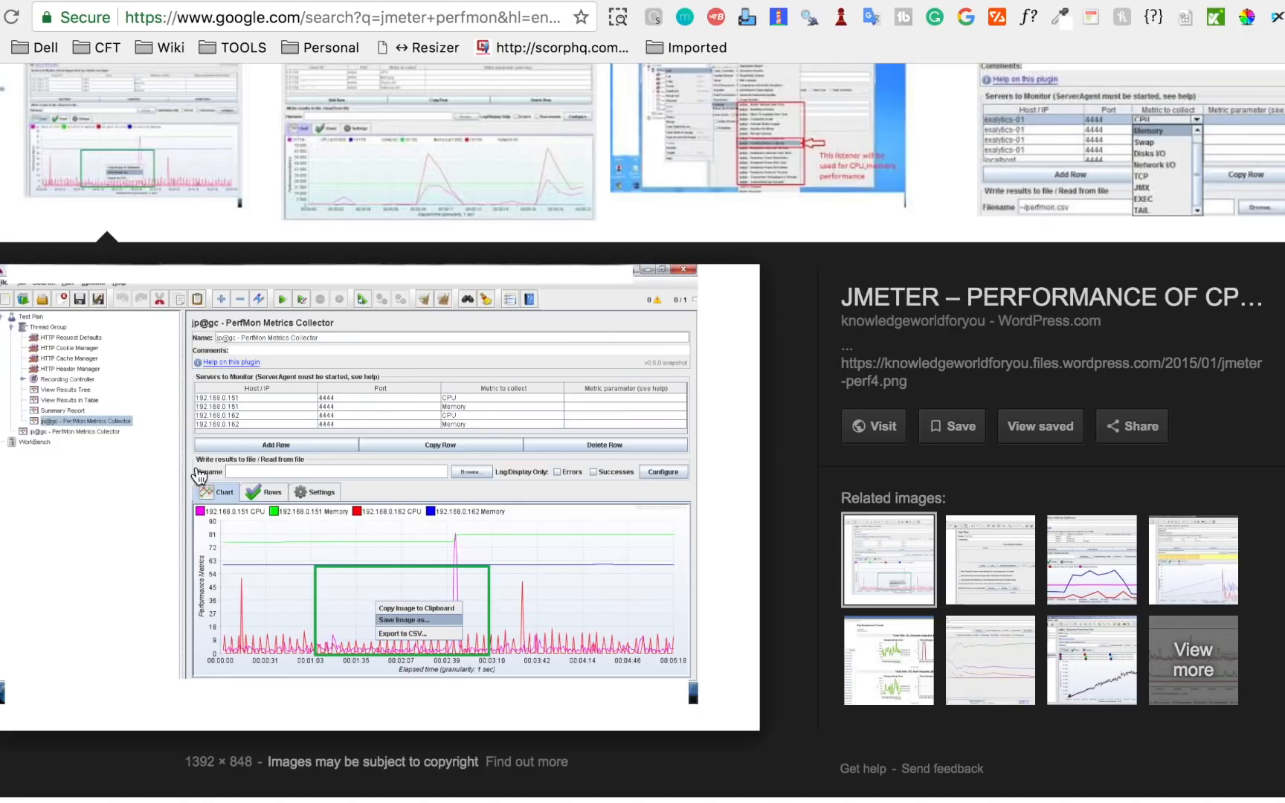
pyautogui.scroll(3, 202, 469)
pyautogui.scroll(5, 202, 468)
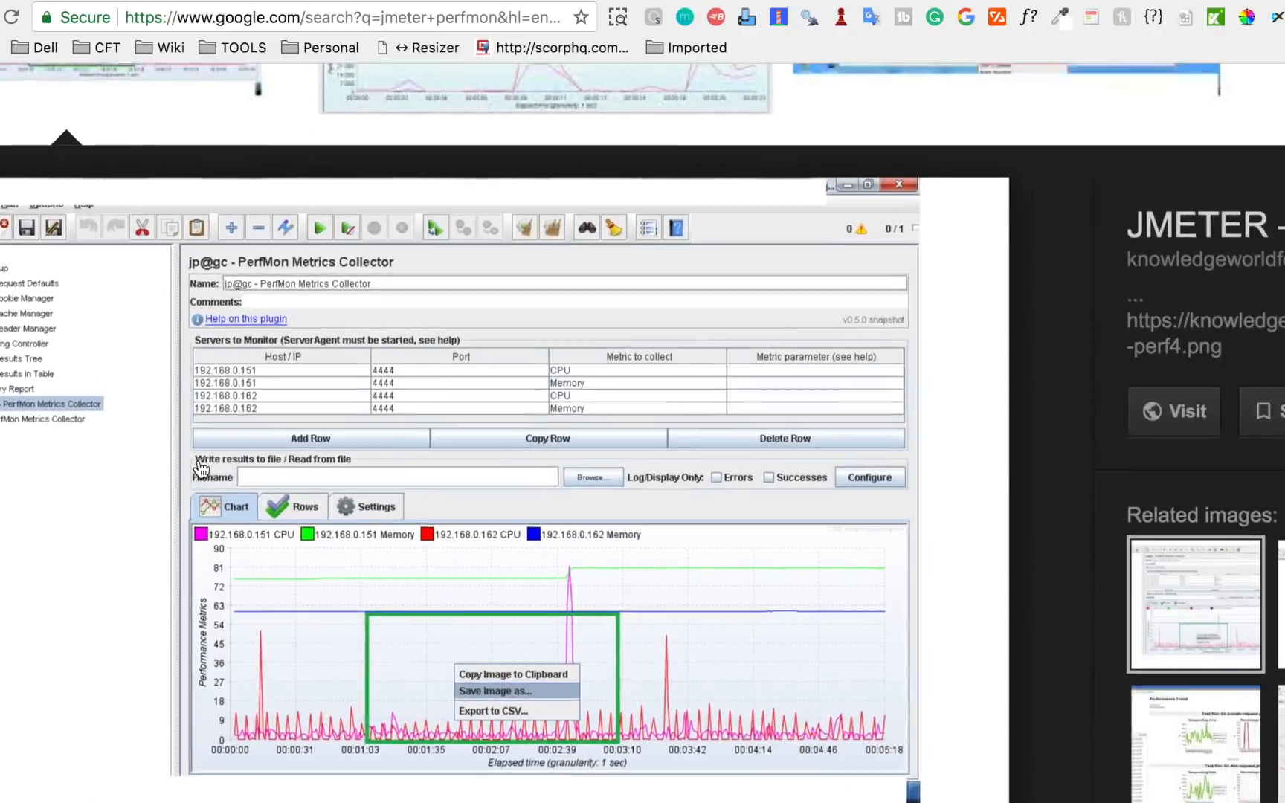
pyautogui.scroll(5, 202, 468)
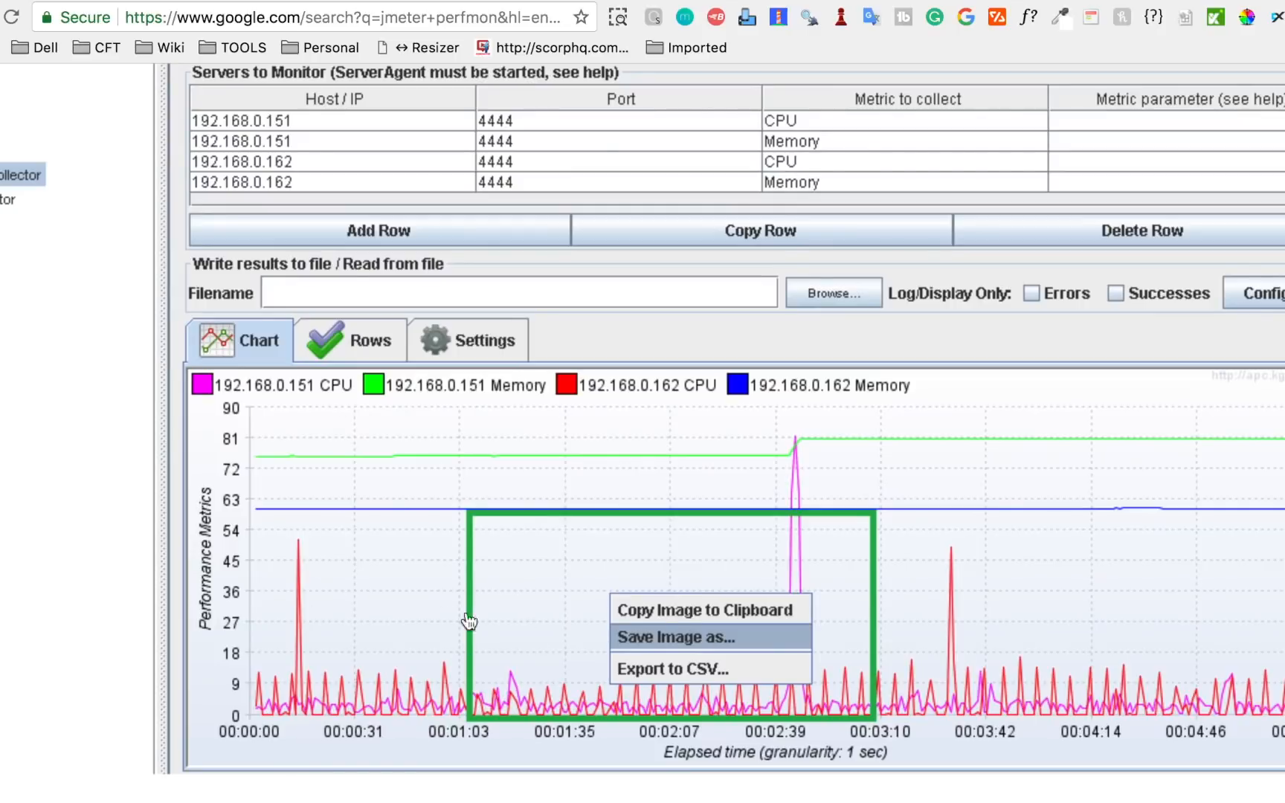
pyautogui.scroll(-5, 461, 603)
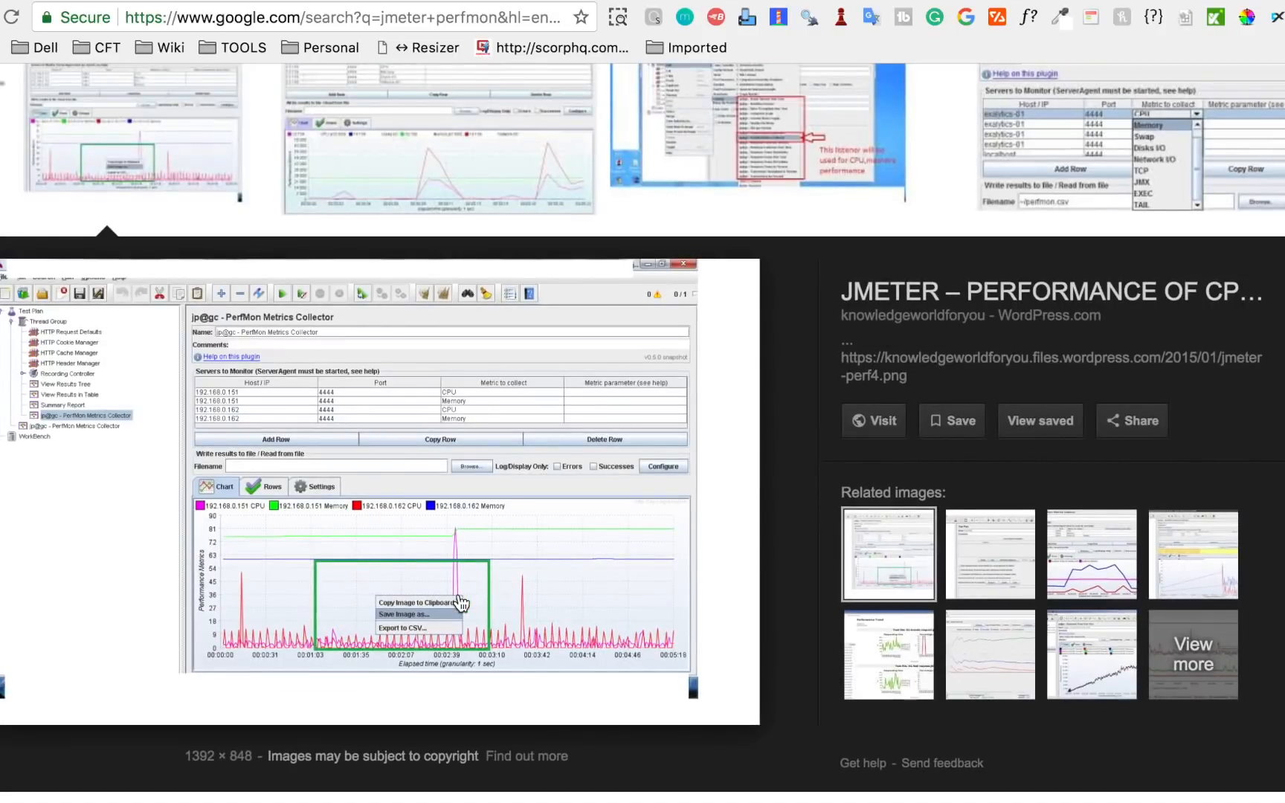
pyautogui.click(470, 149)
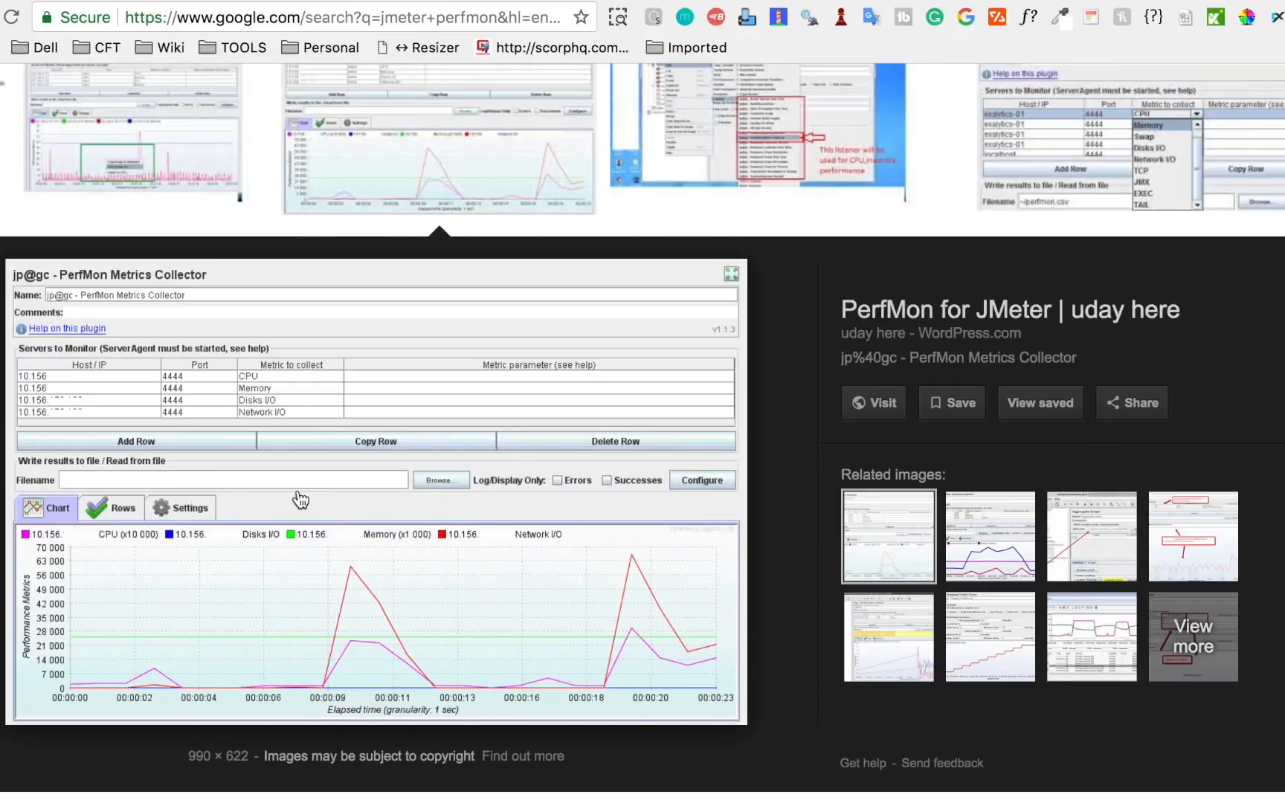
pyautogui.scroll(3, 299, 499)
pyautogui.scroll(5, 300, 500)
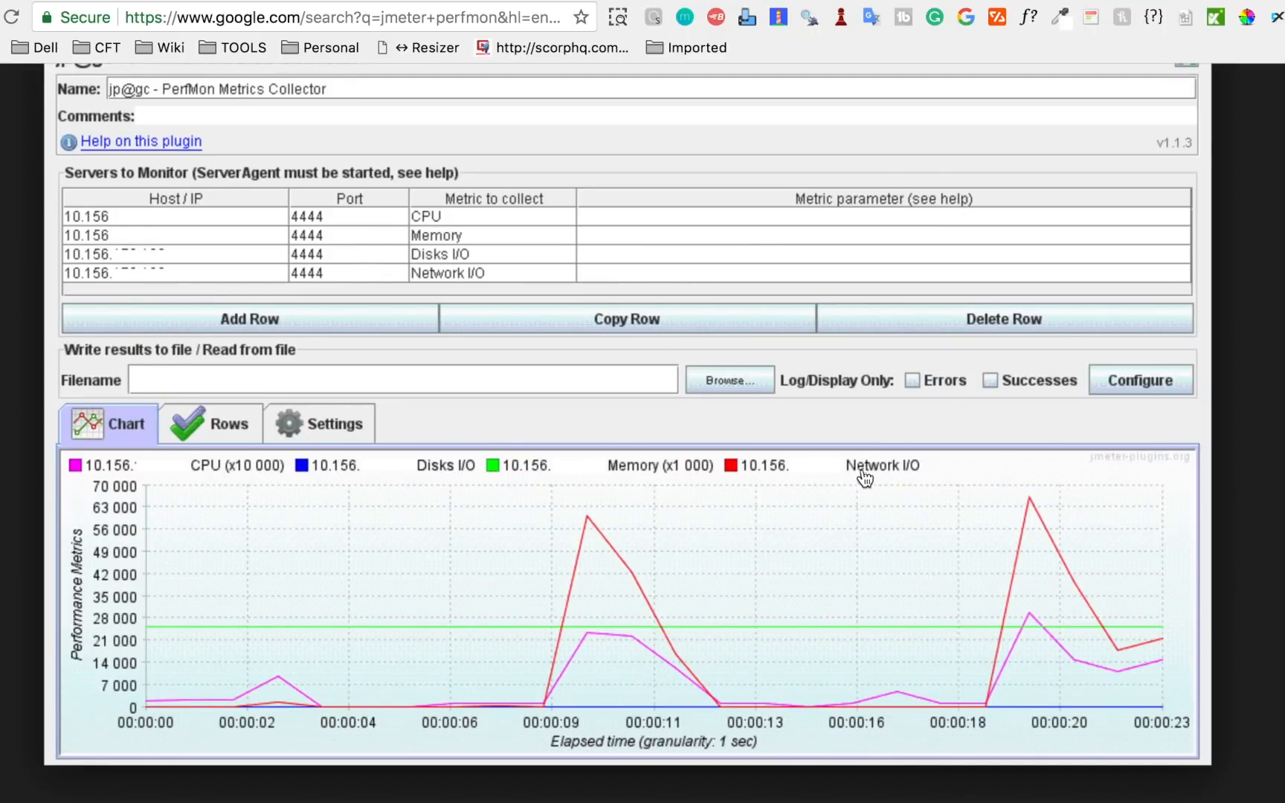
pyautogui.scroll(-5, 459, 594)
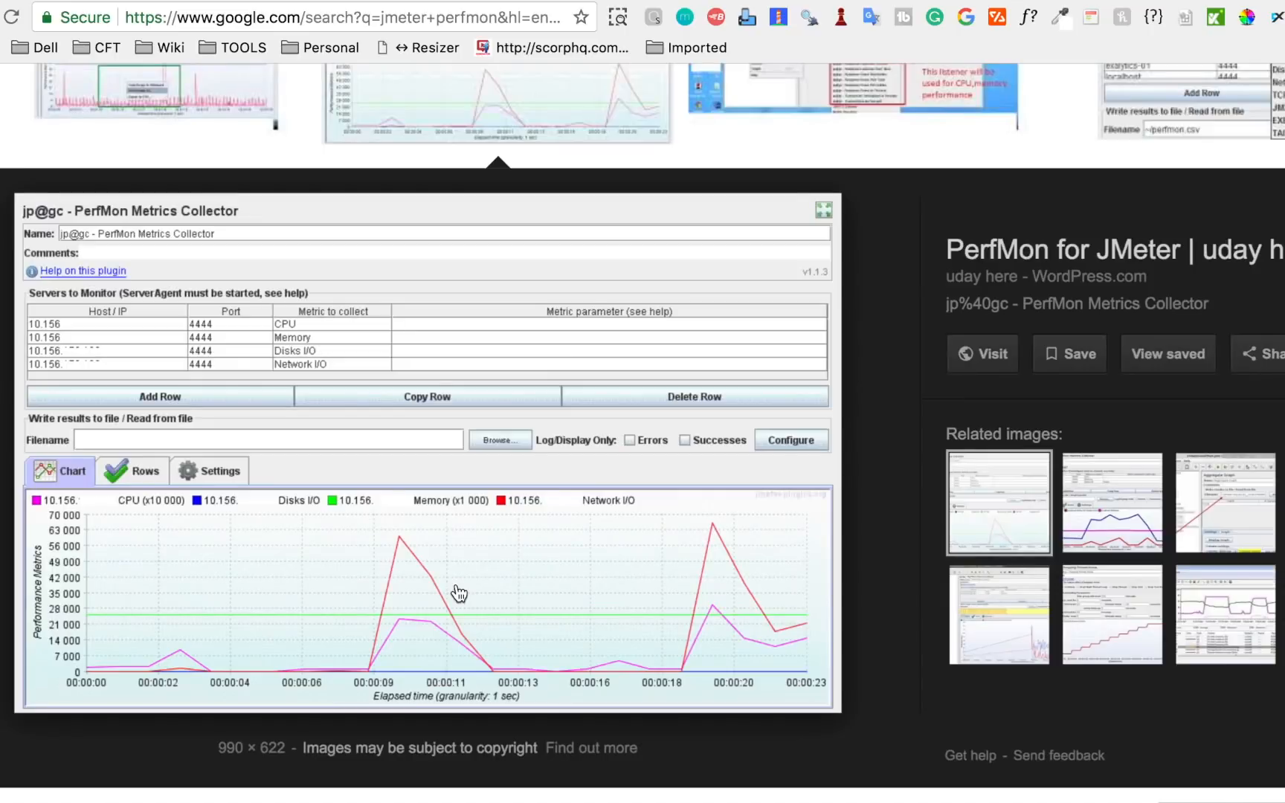
pyautogui.scroll(5, 459, 594)
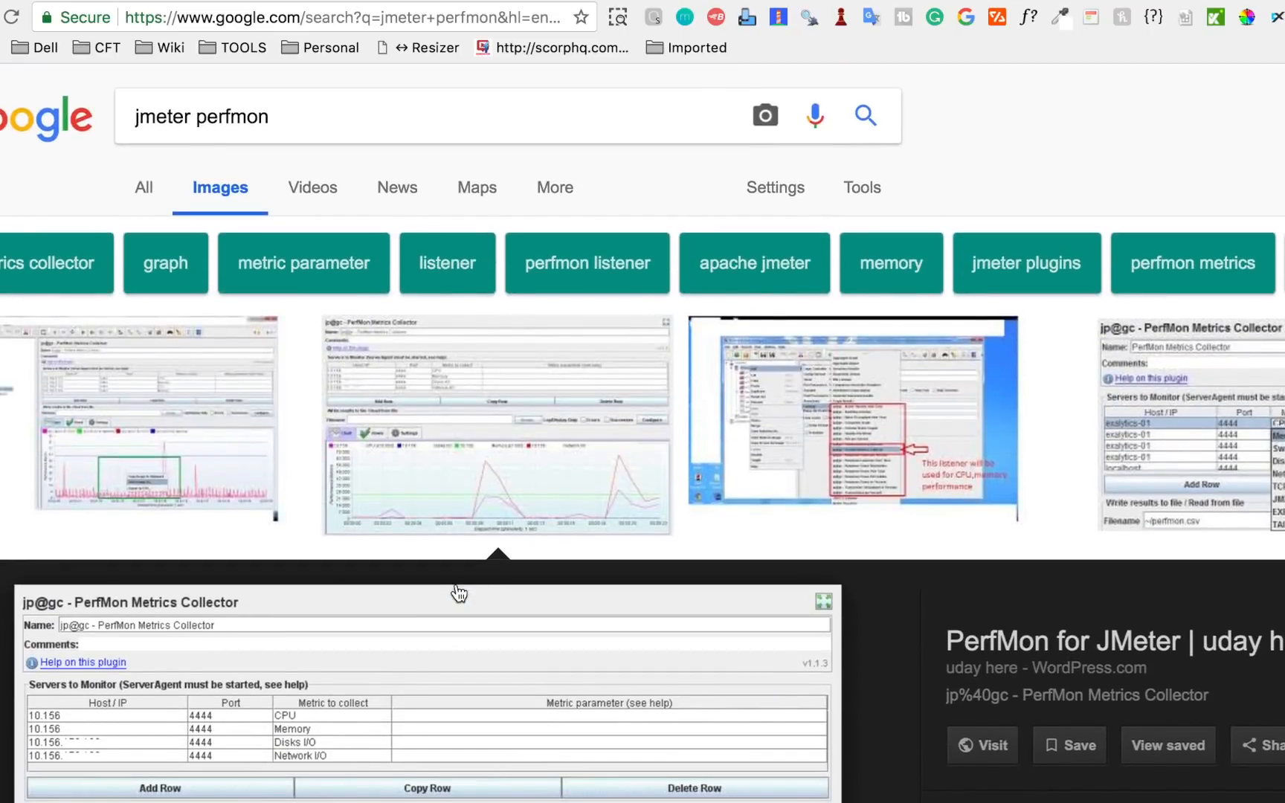
# Switch back to Notes and add the indented item "1. Download and add to JMeter lib and ext folder" under Step 1.
pyautogui.press('super+Tab')
pyautogui.click(763, 542)
pyautogui.scroll(-5, 763, 542)
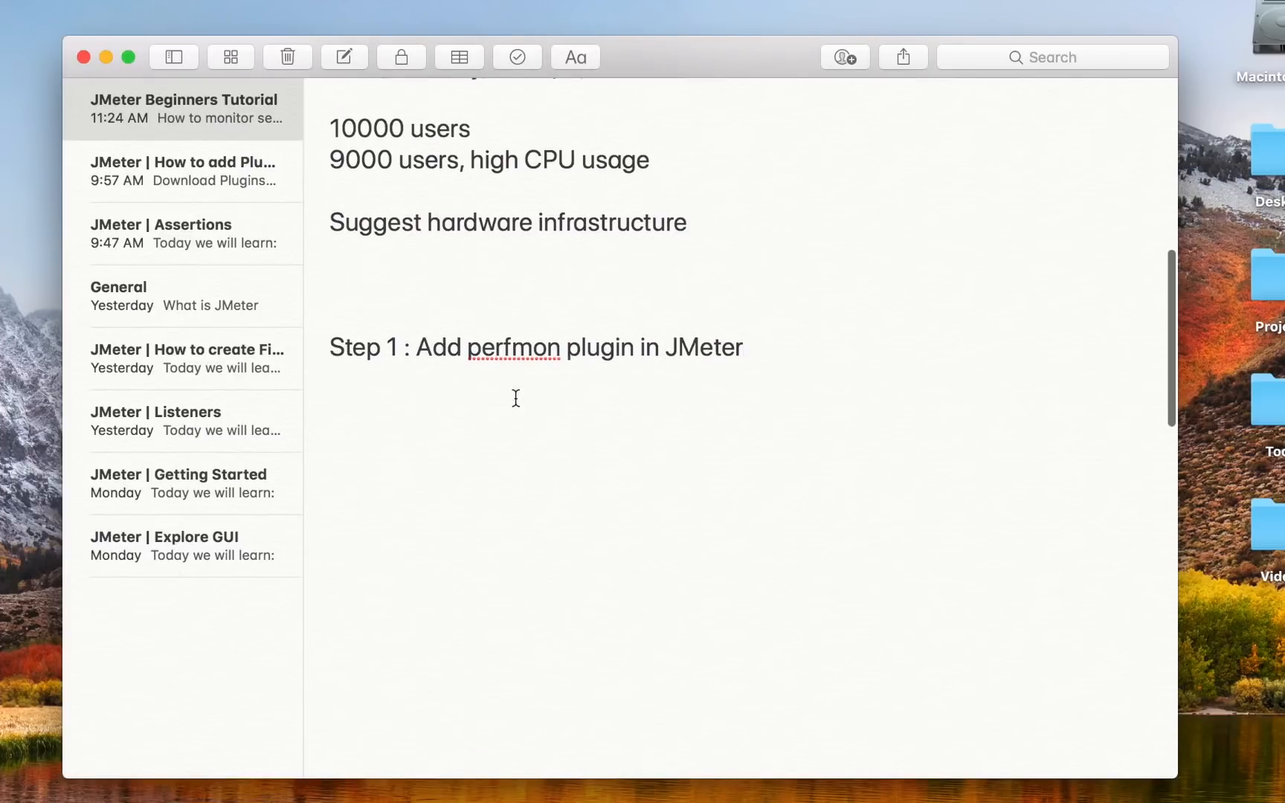
pyautogui.press('Return')
pyautogui.press('Tab')
pyautogui.press('Tab')
pyautogui.write('1. D')
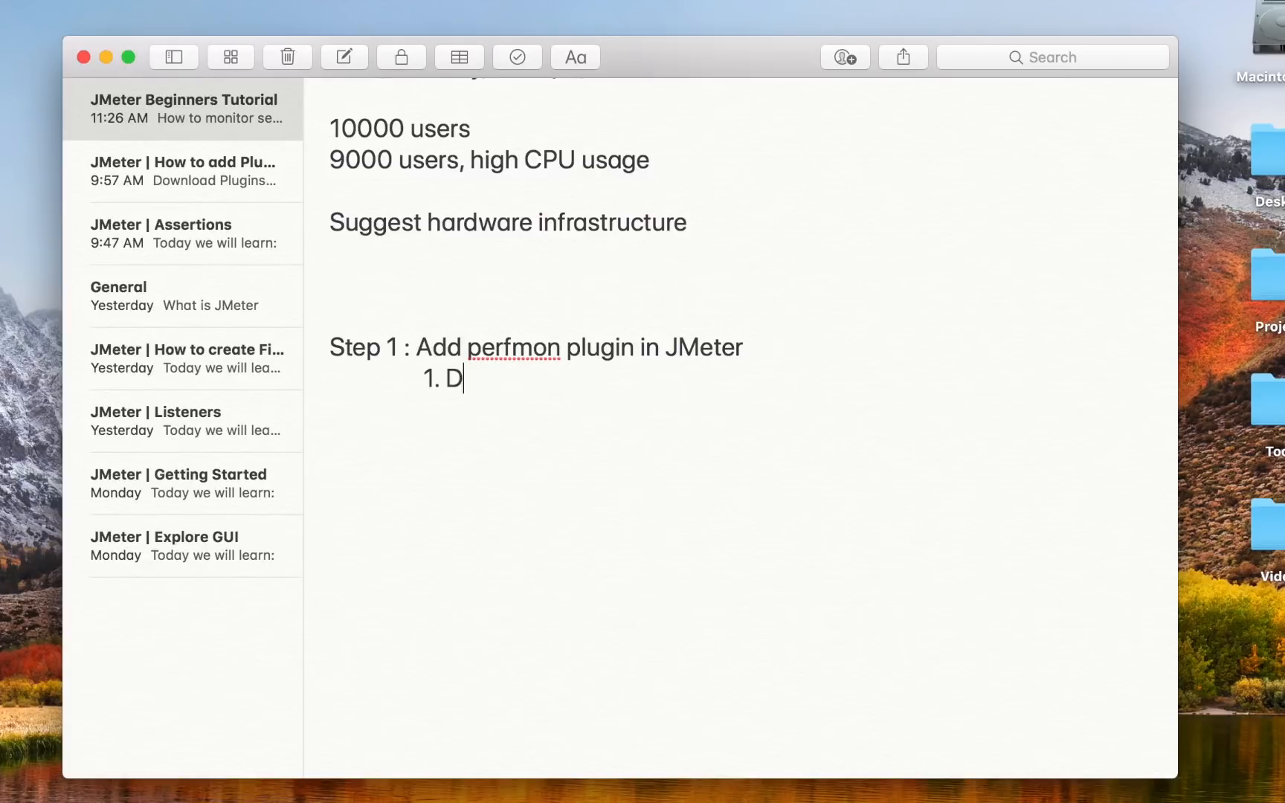
pyautogui.write('ownload and add to JMeter lib and ext folder')
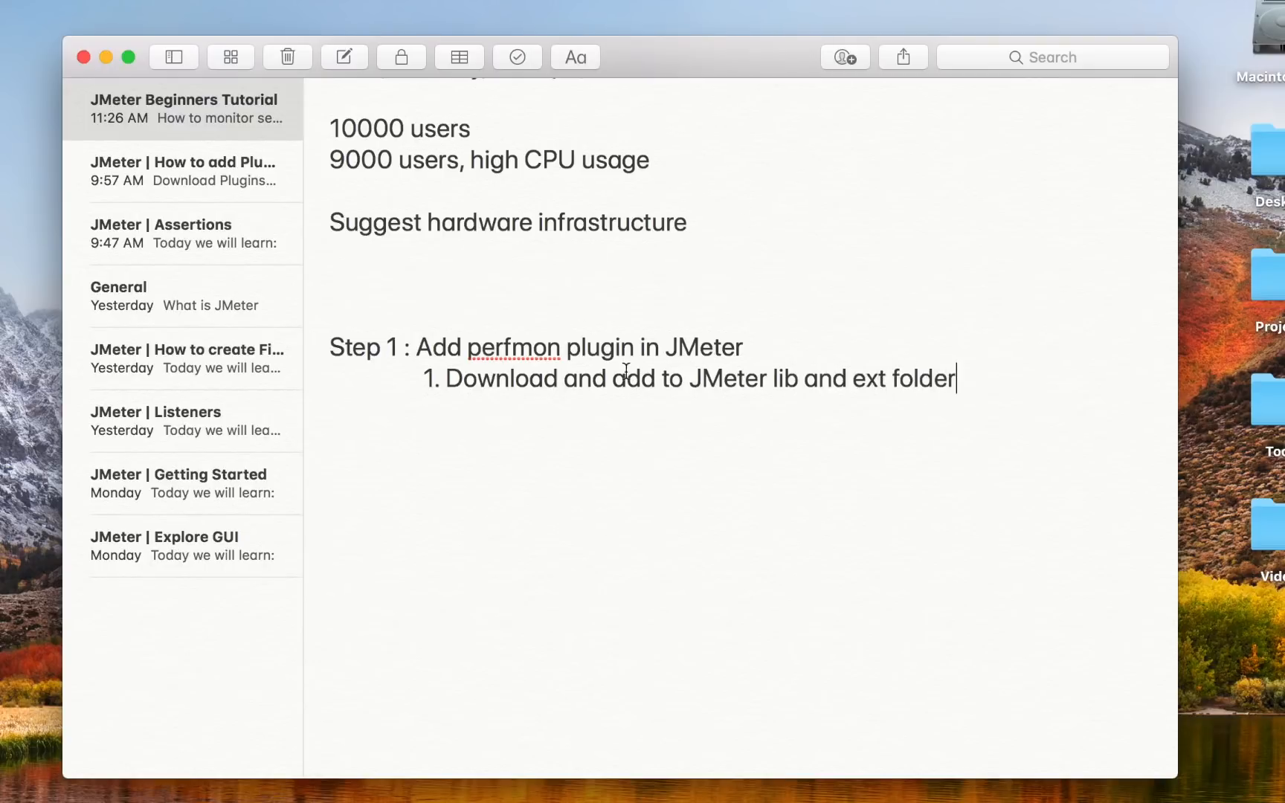
# Add a second indented item, "2. Plugins Manager", below the download item under Step 1.
pyautogui.press('Return')
pyautogui.press('Tab')
pyautogui.press('Tab')
pyautogui.press('Tab')
pyautogui.write('2. Plugins ')
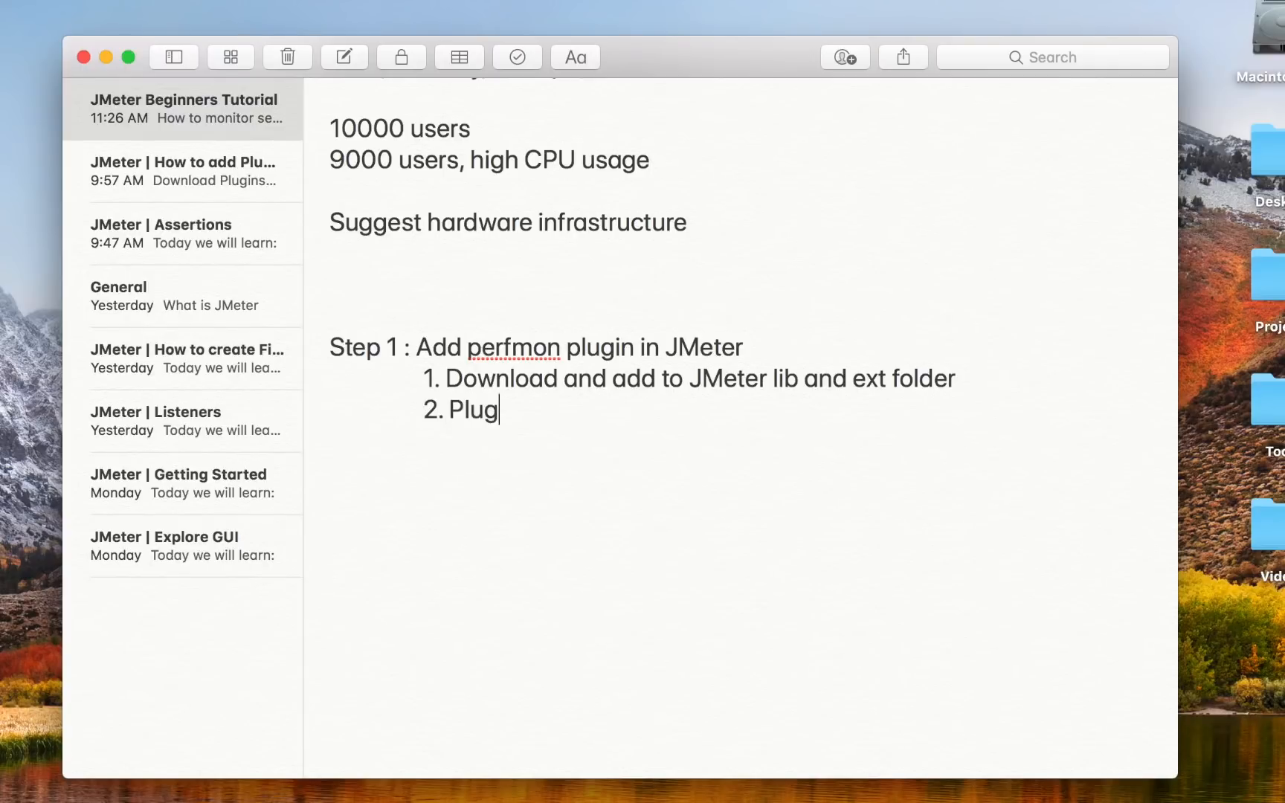
pyautogui.write('Manager')
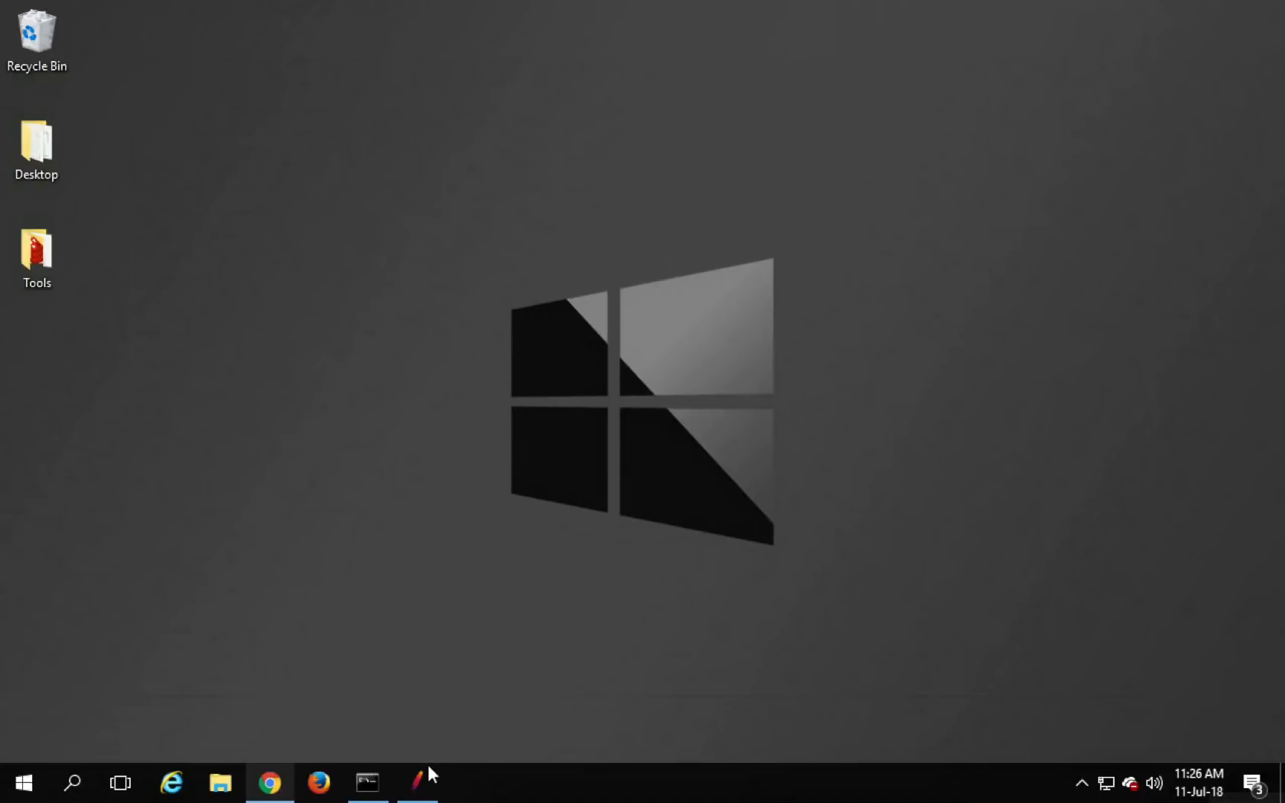
# In Chrome on the Windows machine, search Google for "jmeter permon plugin" and open the "PerfMon - JMeter Plugins" result.
pyautogui.click(426, 777)
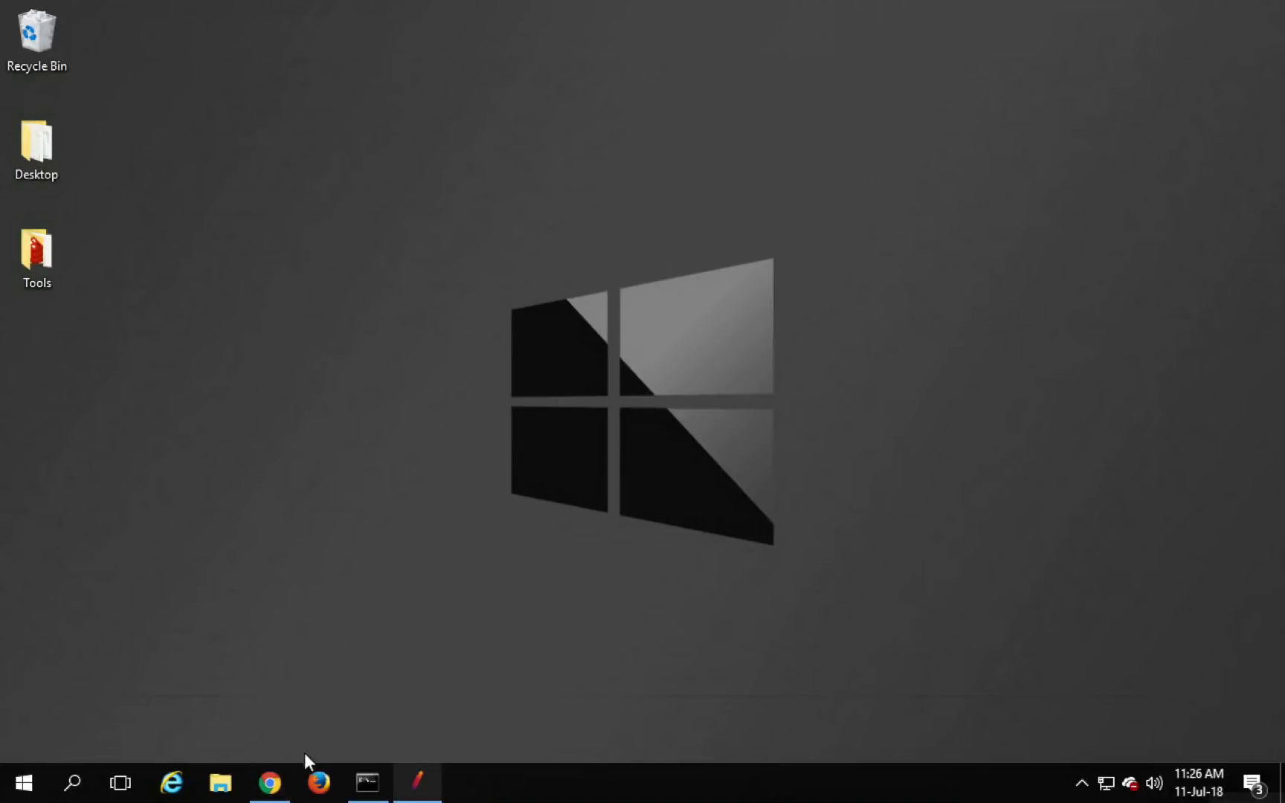
pyautogui.click(269, 788)
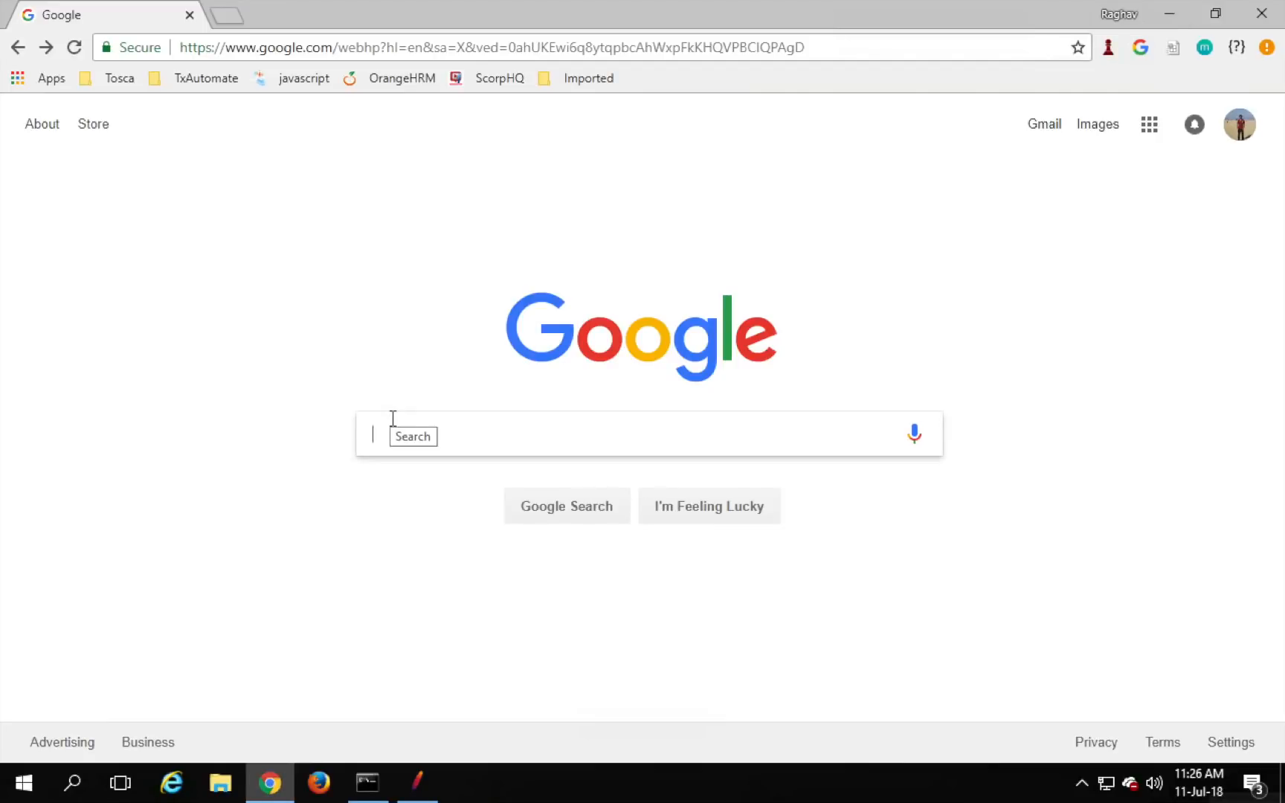
pyautogui.write('jmeter perfmon plugin')
pyautogui.press('Return')
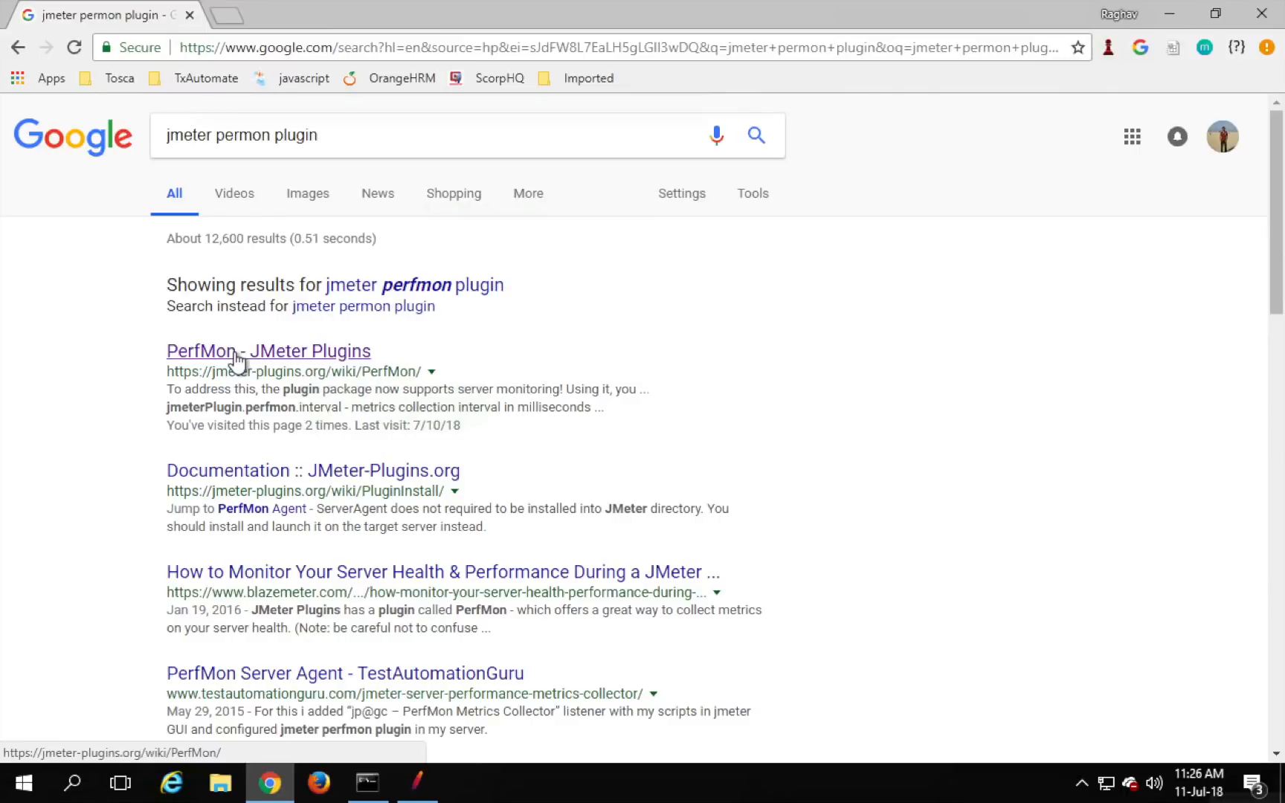
pyautogui.click(234, 351)
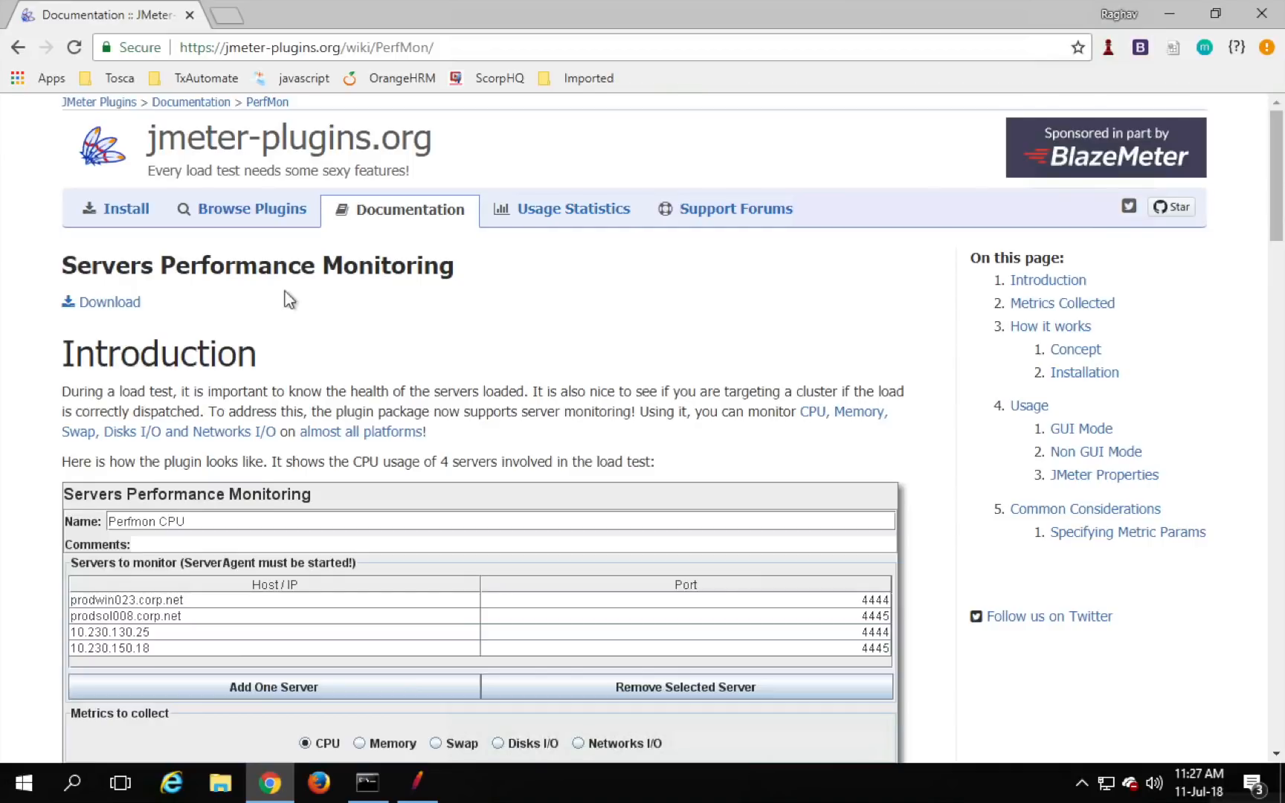
# Look through the Servers Performance Monitoring documentation, go to its download page and download version 2.1 of the PerfMon plugin.
pyautogui.scroll(-1, 194, 466)
pyautogui.scroll(-8, 194, 466)
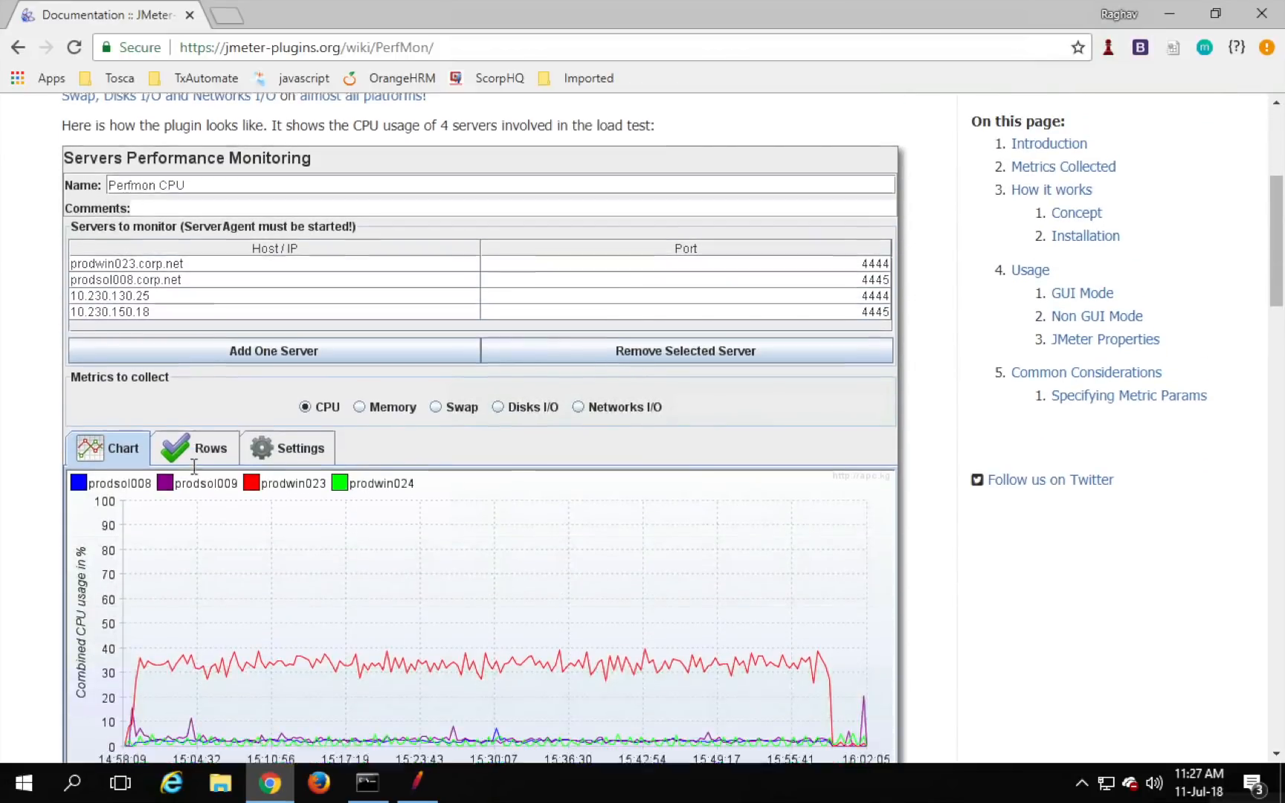
pyautogui.scroll(-1, 195, 474)
pyautogui.scroll(-10, 195, 474)
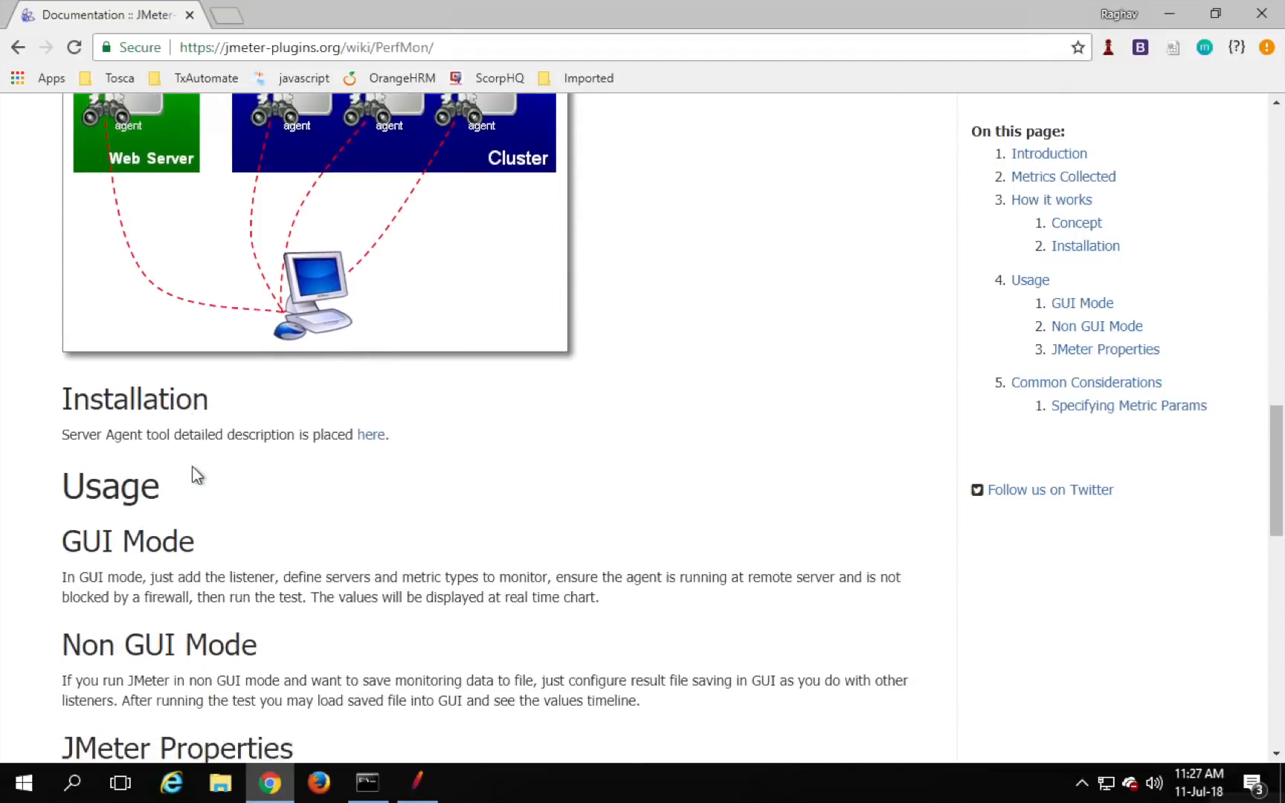
pyautogui.scroll(-6, 195, 474)
pyautogui.scroll(20, 195, 474)
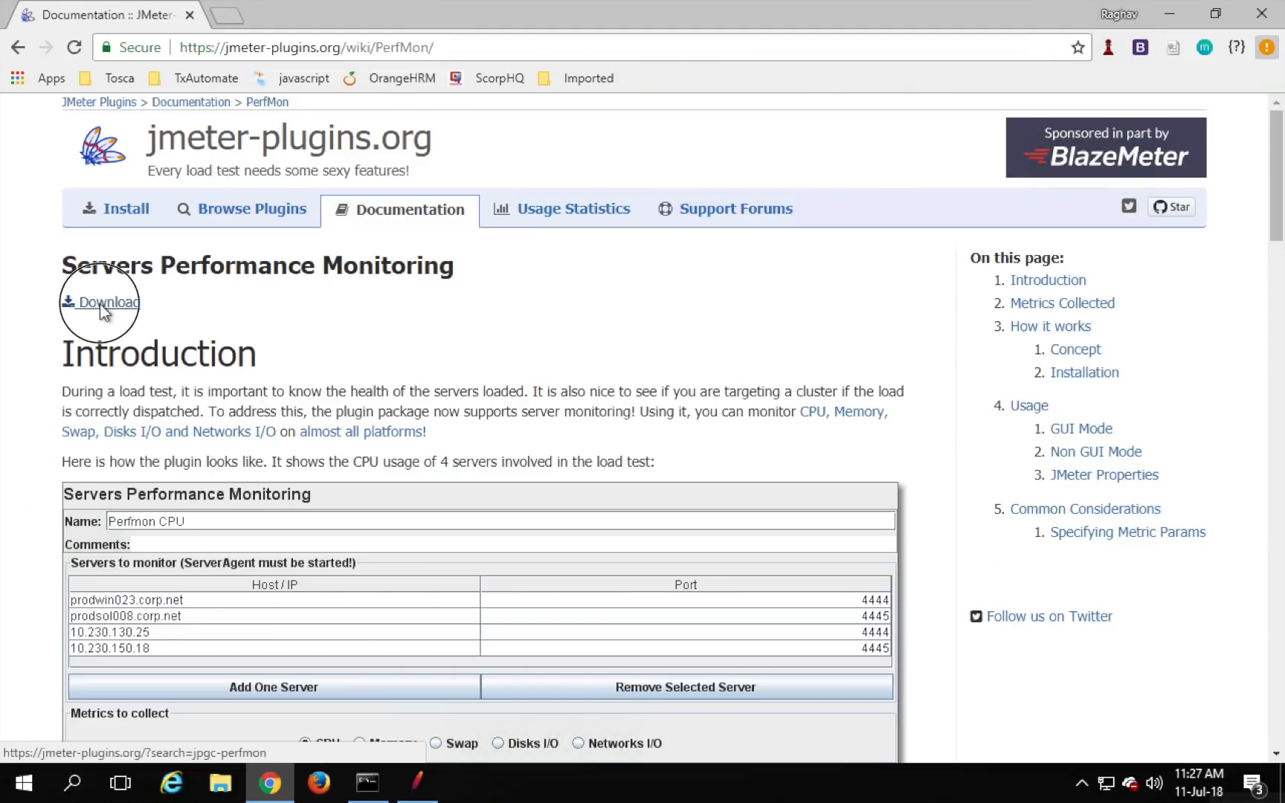
pyautogui.click(202, 390)
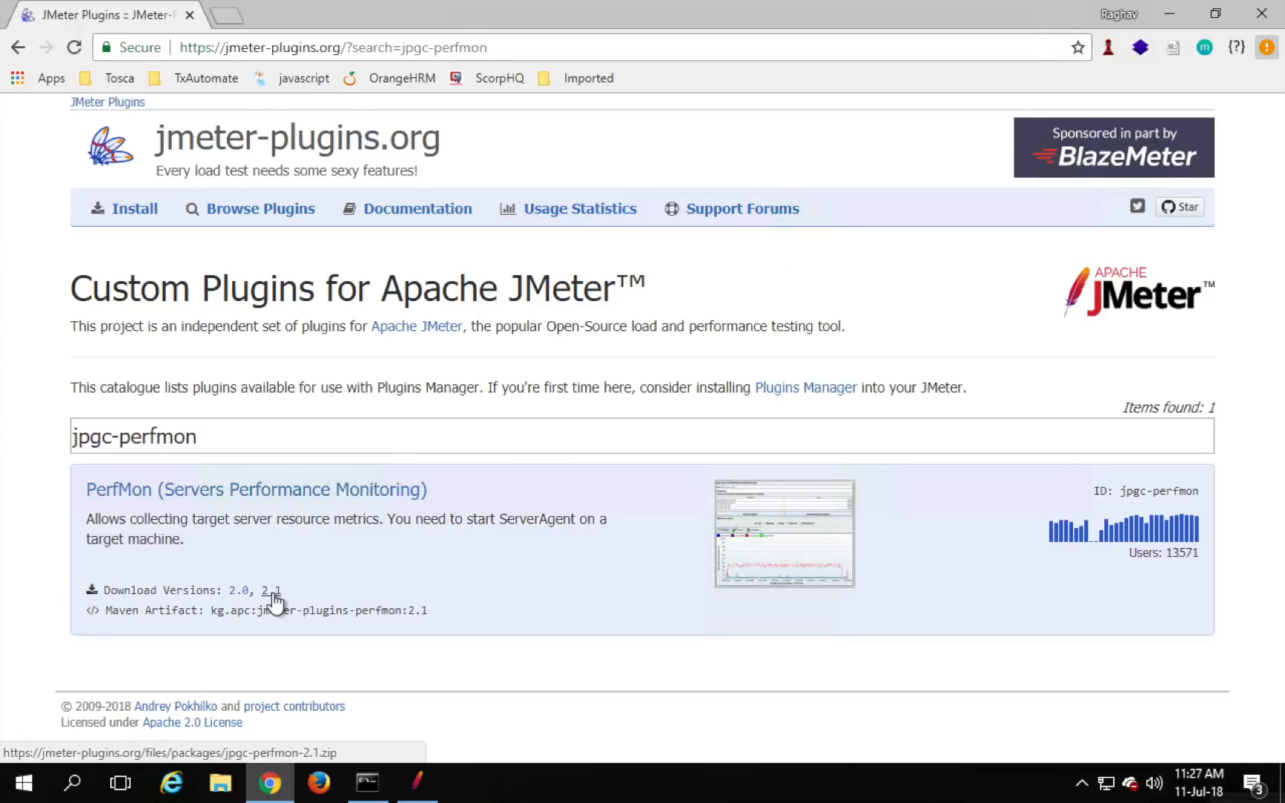
pyautogui.click(549, 421)
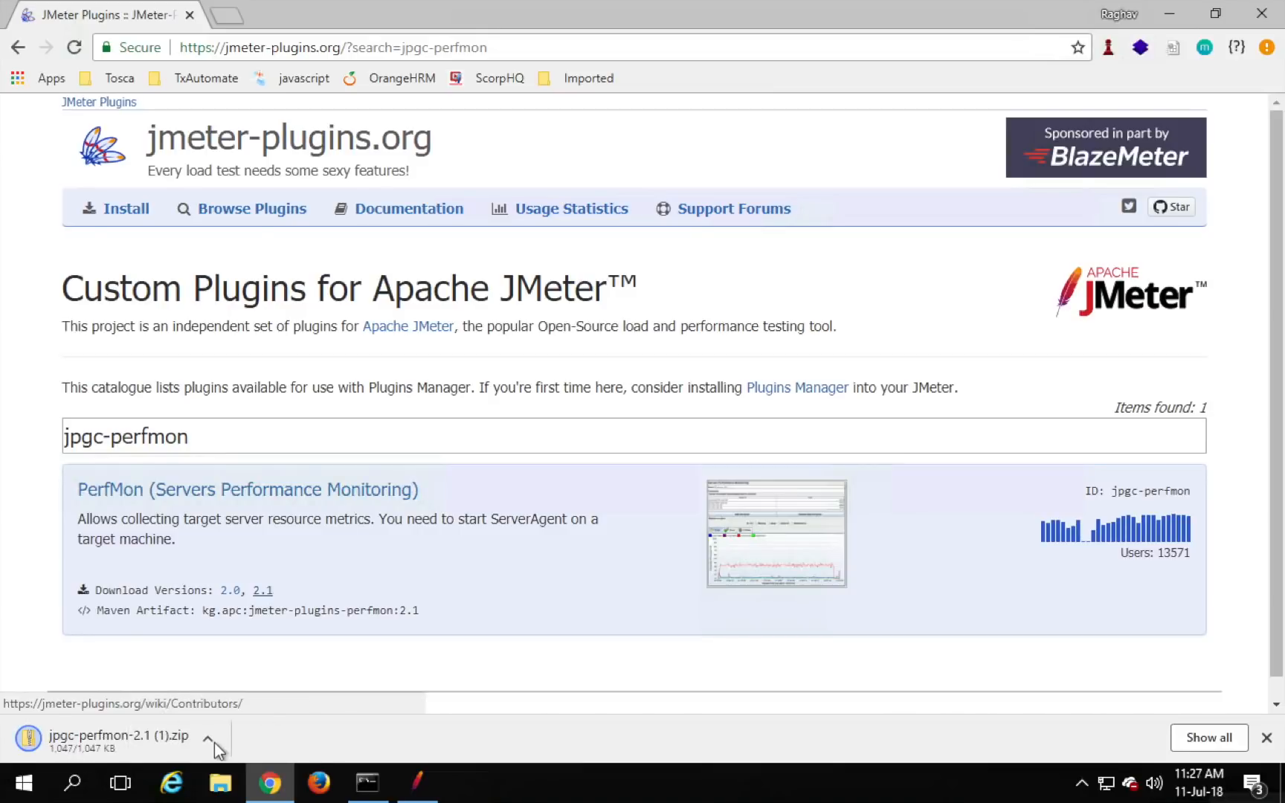
# Show the downloaded PerfMon archive in its folder and extract jpgc-perfmon-2.1.zip to C:\Users\Administrator\Downloads\jpgc-perfmon-2.1.
pyautogui.click(209, 740)
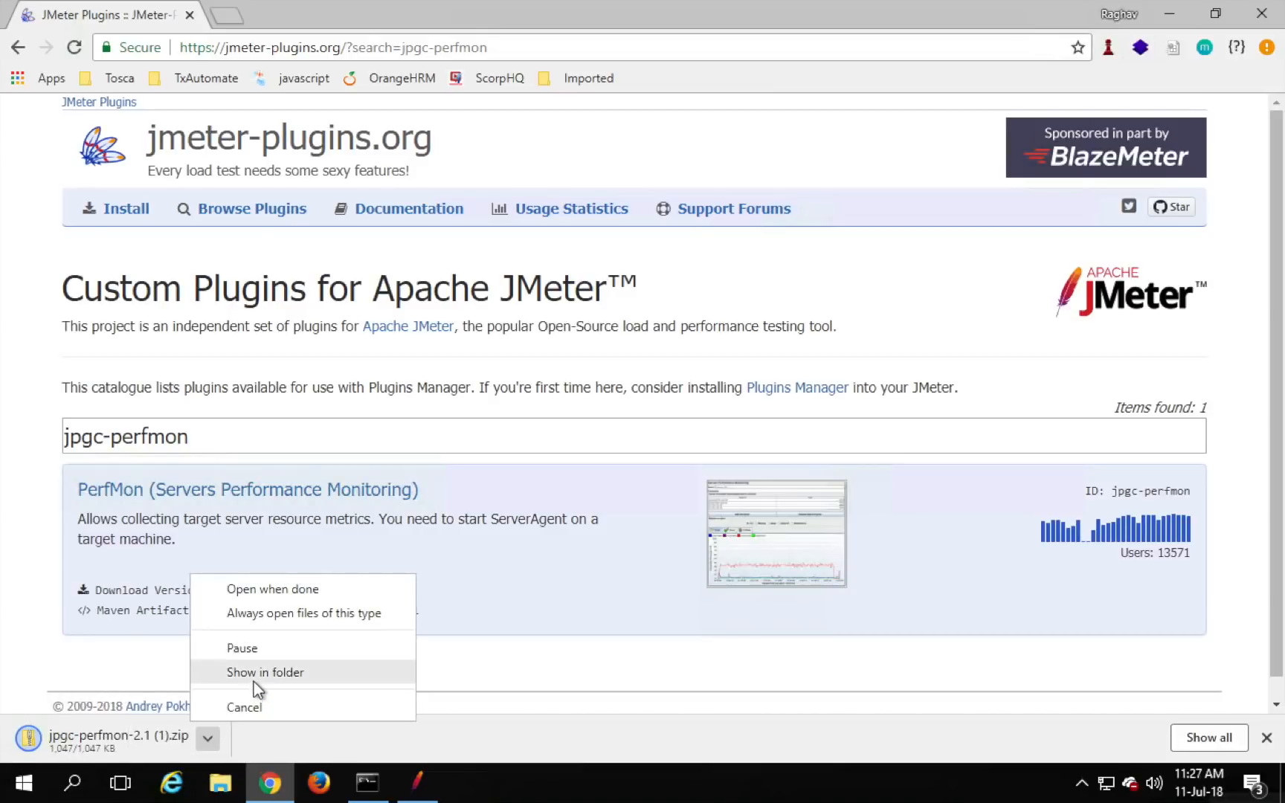
pyautogui.click(255, 681)
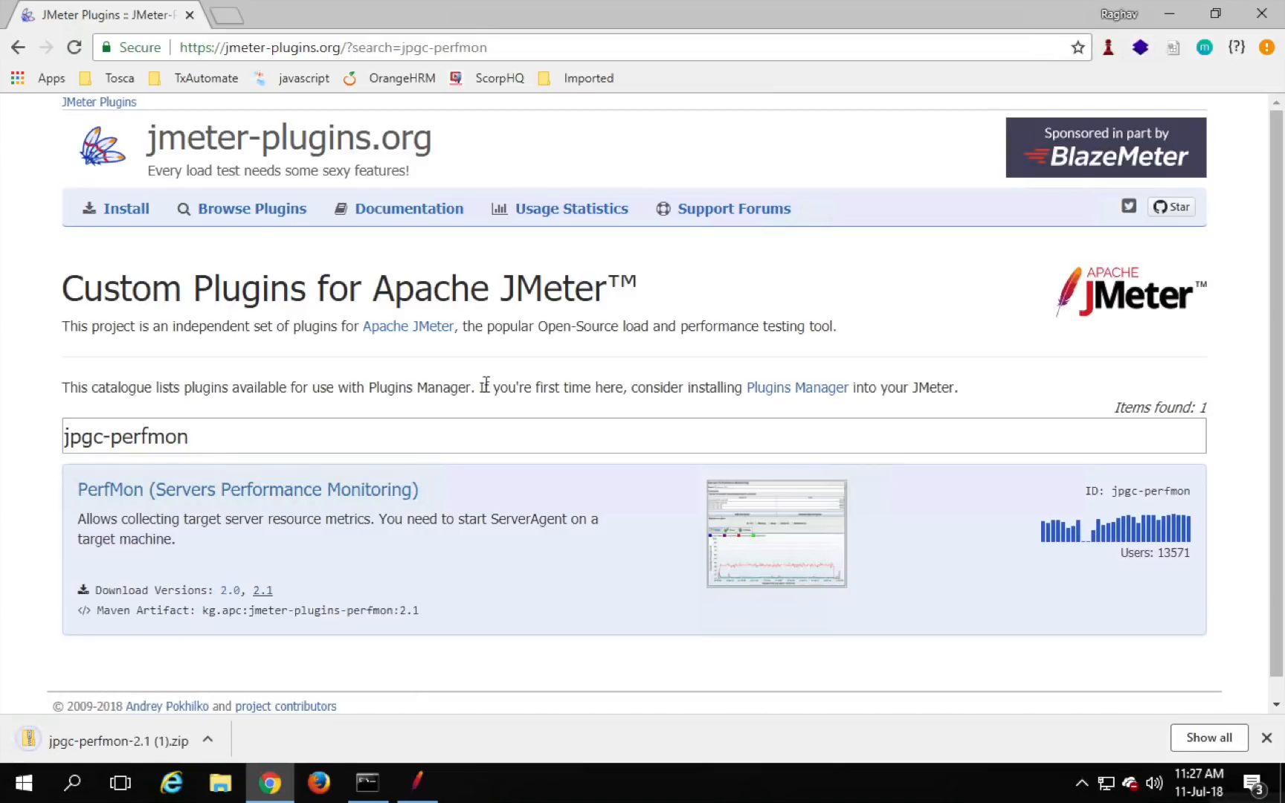
pyautogui.click(499, 232)
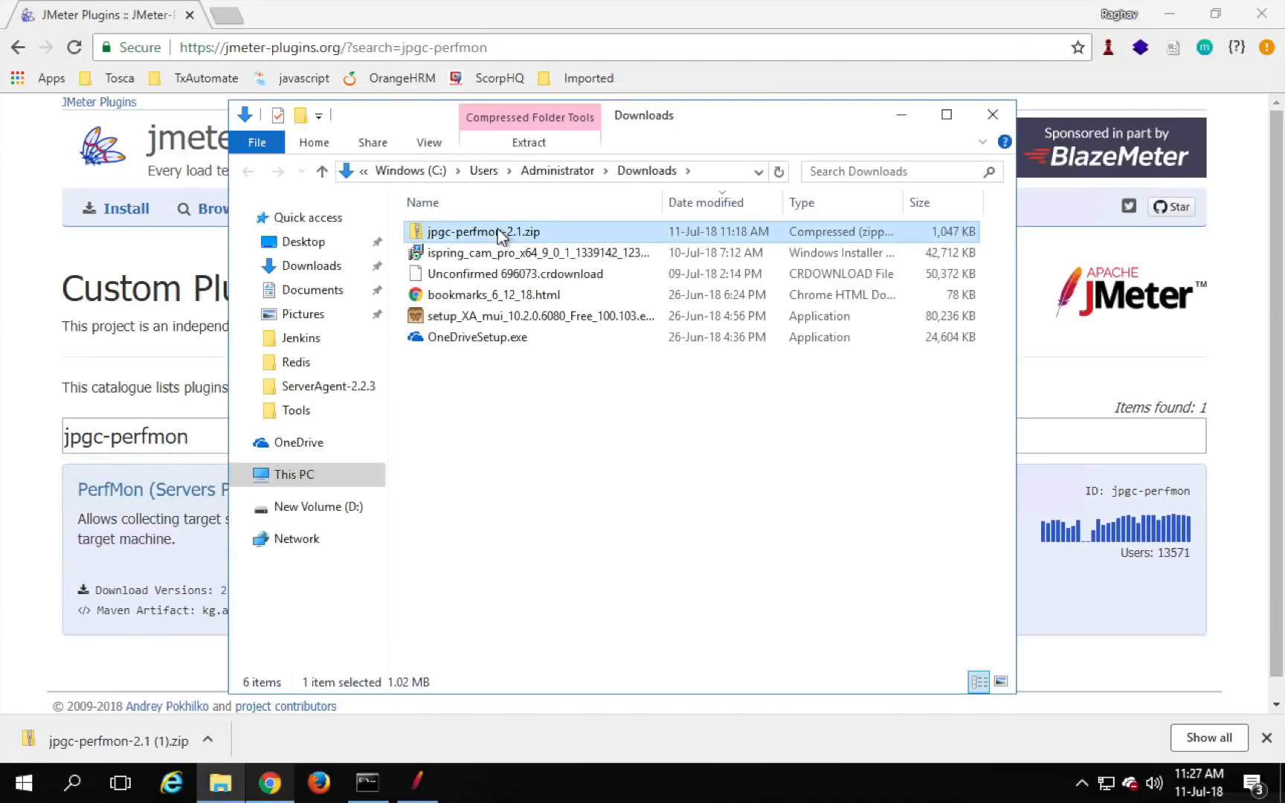
pyautogui.rightClick(498, 234)
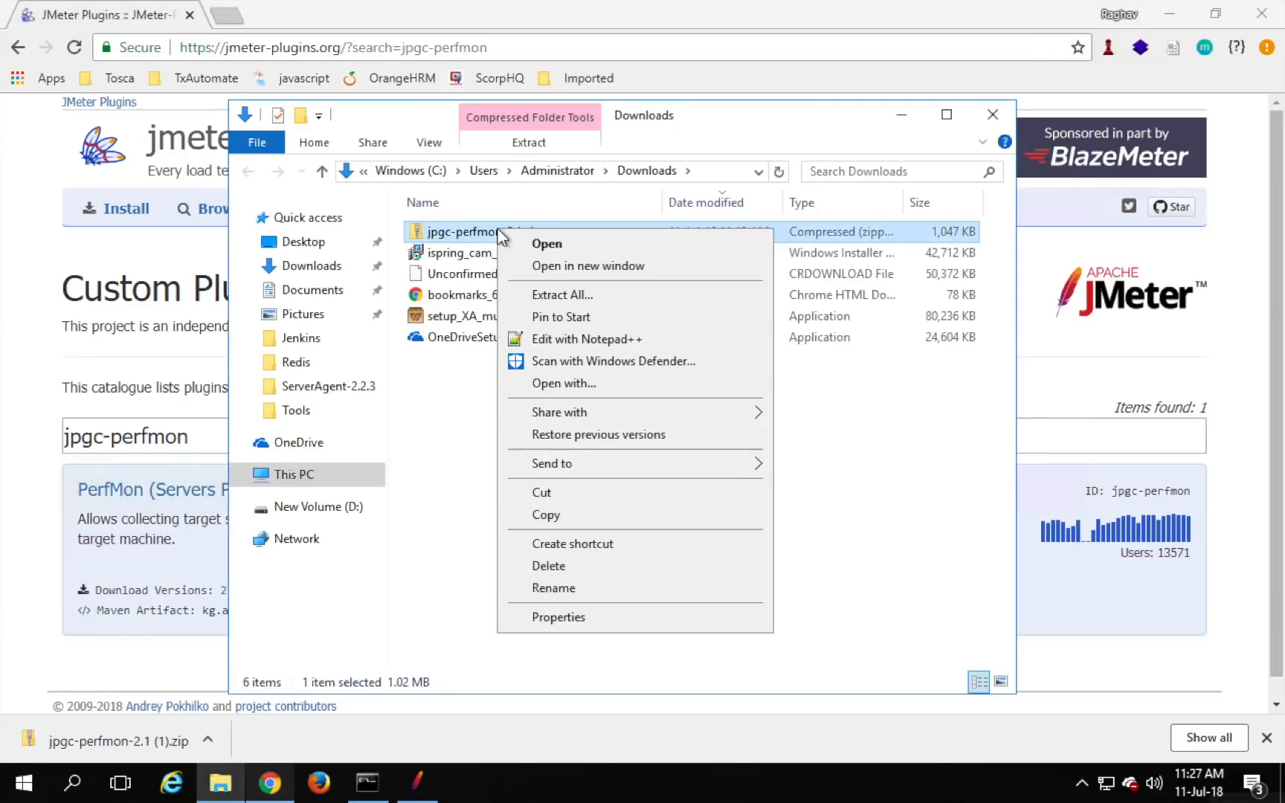
pyautogui.click(549, 295)
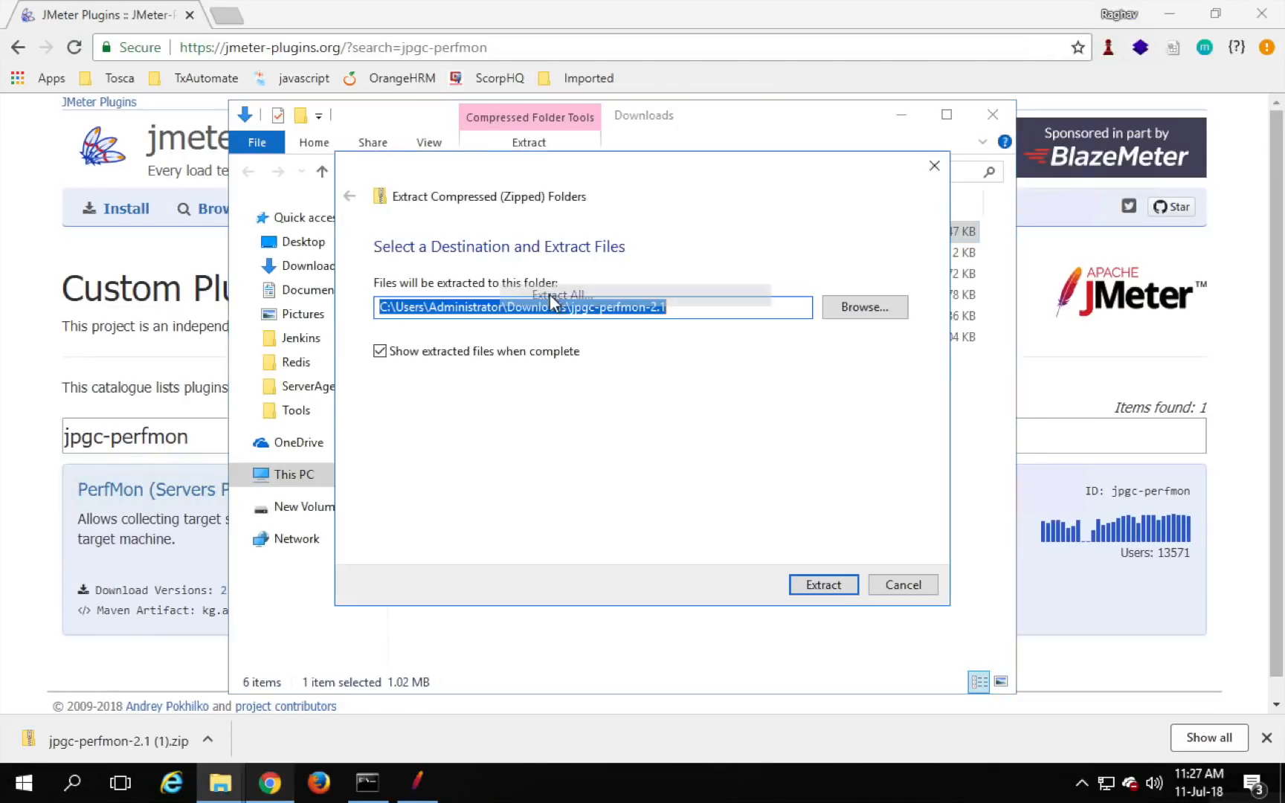
pyautogui.click(824, 585)
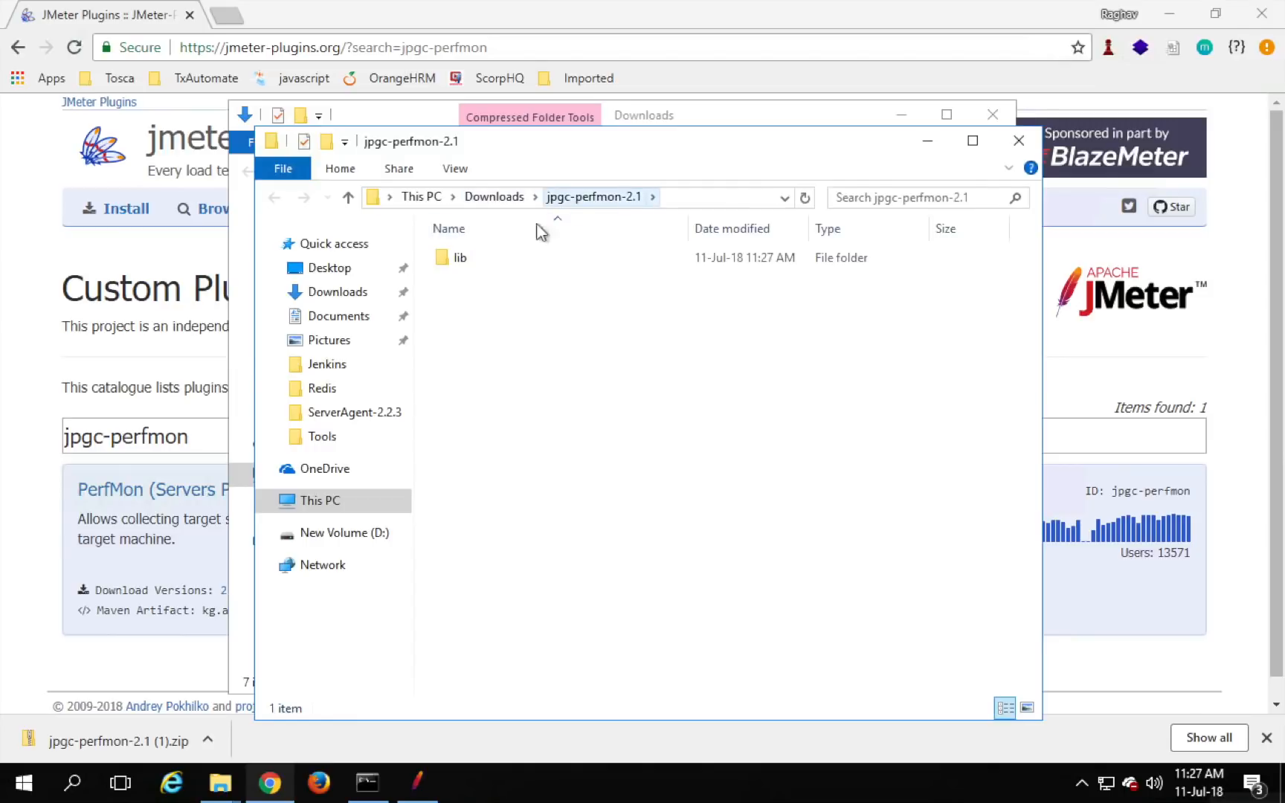
# Go through the extracted jpgc-perfmon-2.1 folder and examine the jar files in its lib and ext subfolders.
pyautogui.click(490, 200)
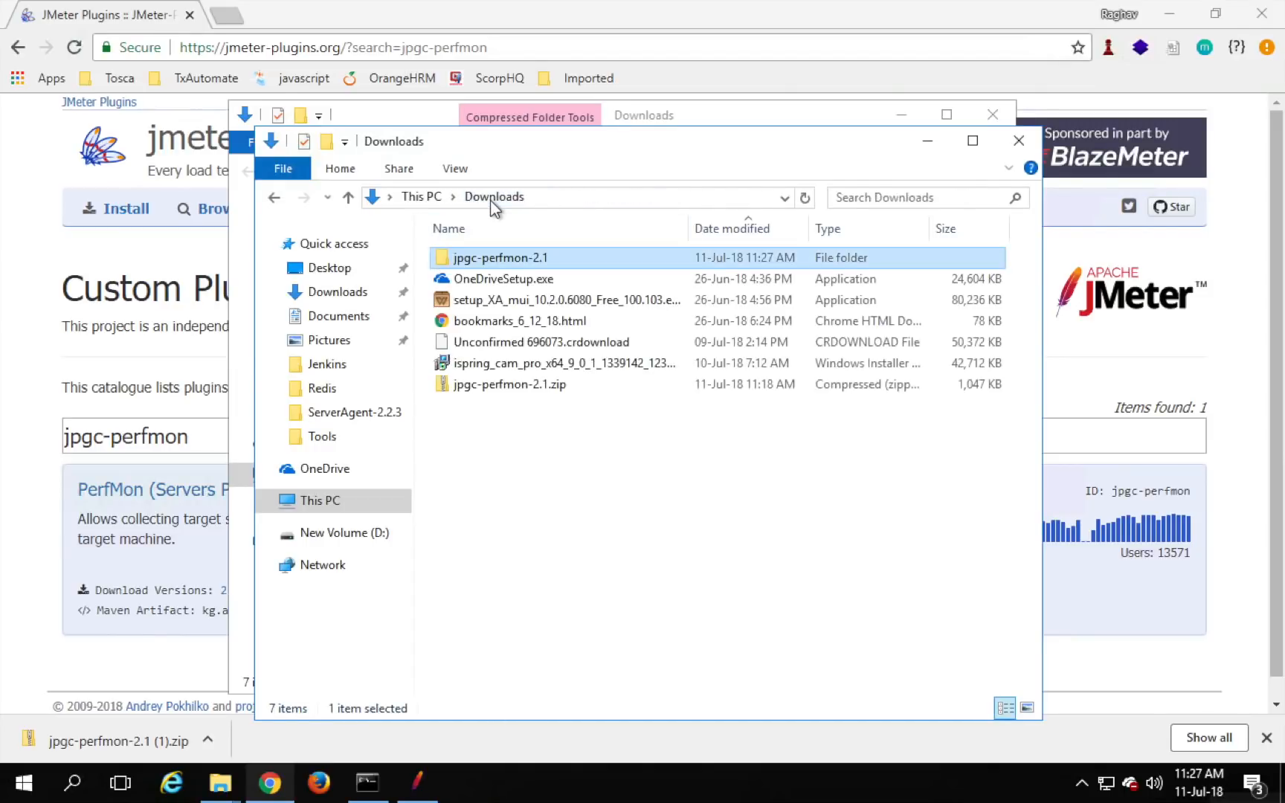
pyautogui.doubleClick(482, 257)
pyautogui.doubleClick(485, 258)
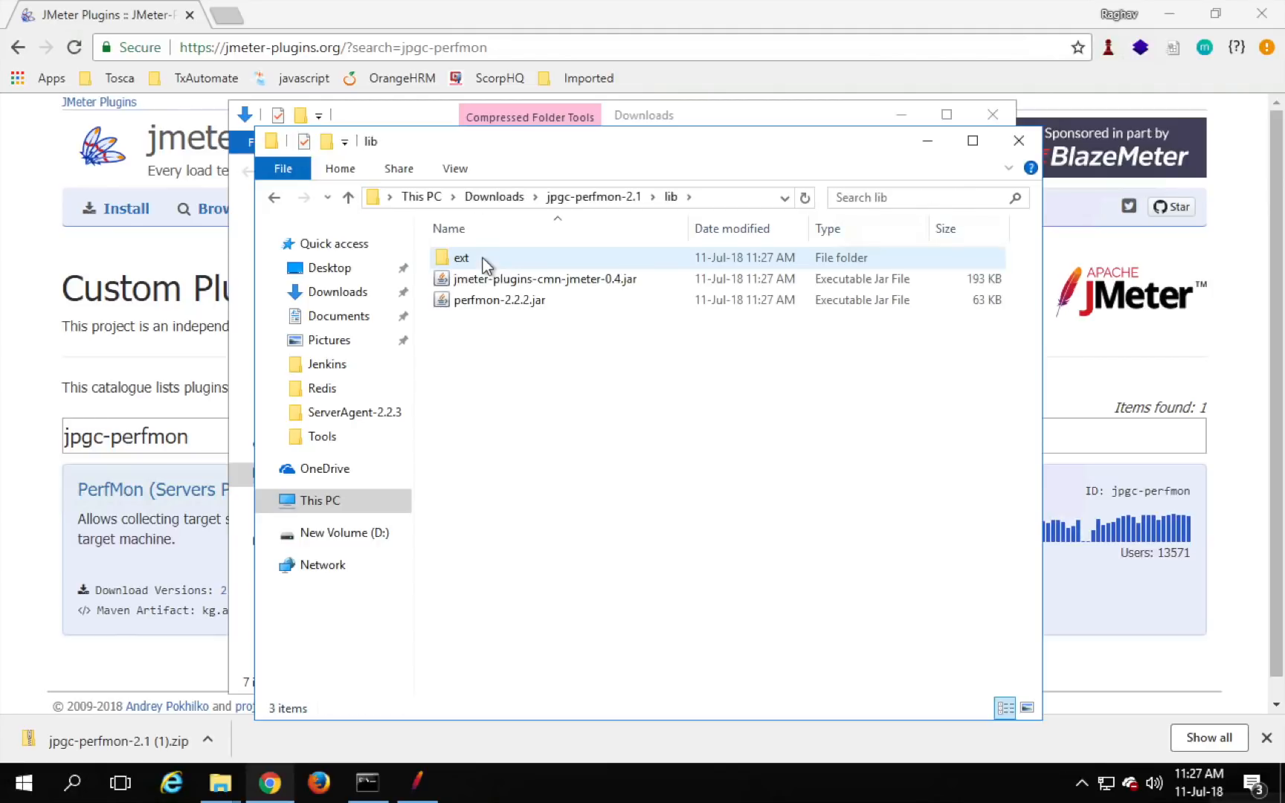
pyautogui.click(478, 300)
pyautogui.click(462, 259)
pyautogui.doubleClick(463, 259)
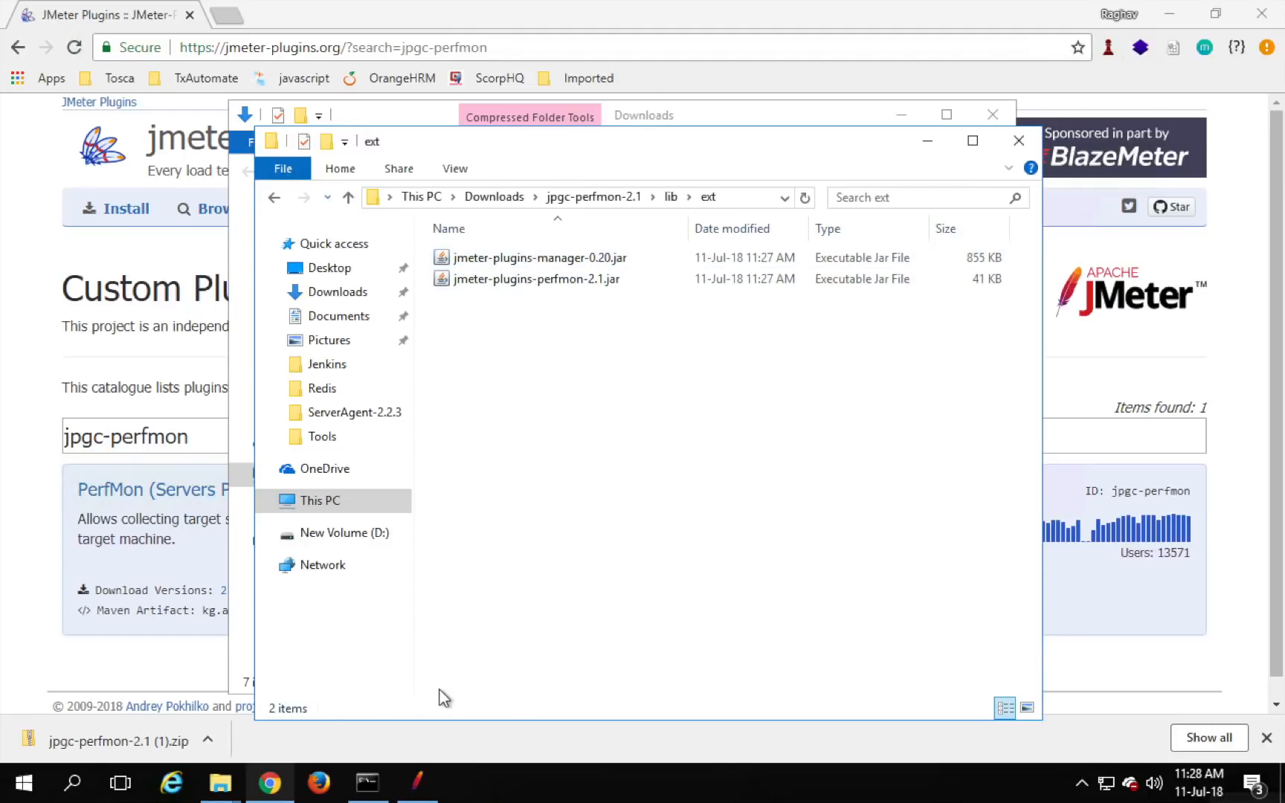
# From the desktop's Tools folder, open the lib folder of the apache-jmeter-4.0 installation in a second File Explorer window.
pyautogui.press('super+d')
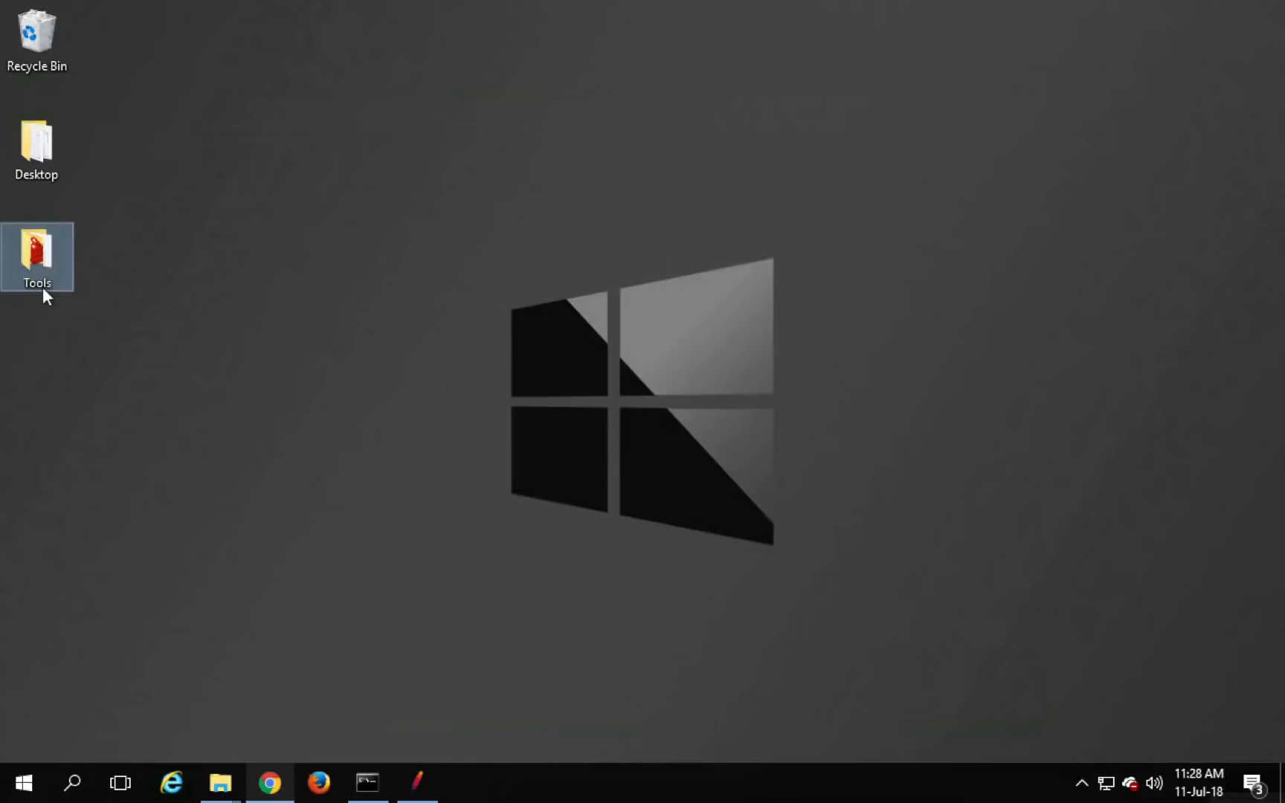
pyautogui.doubleClick(37, 261)
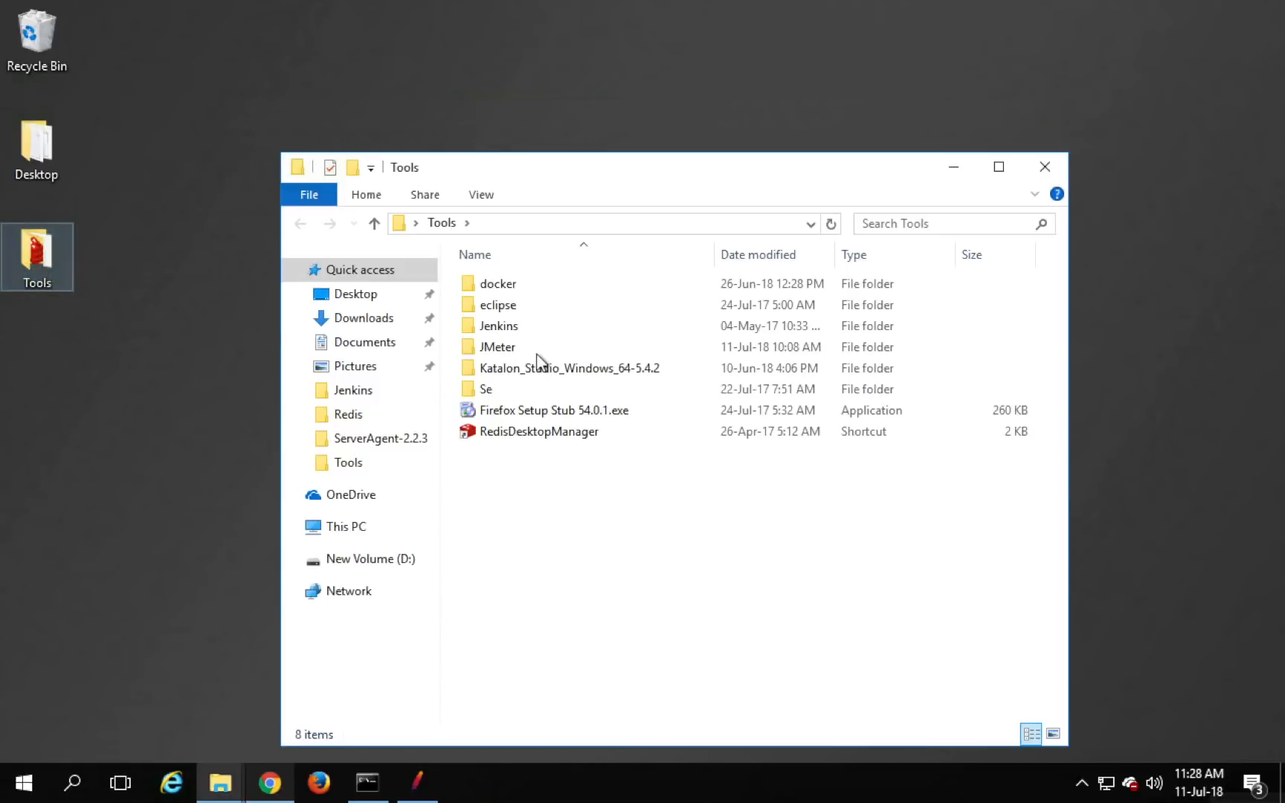
pyautogui.doubleClick(502, 345)
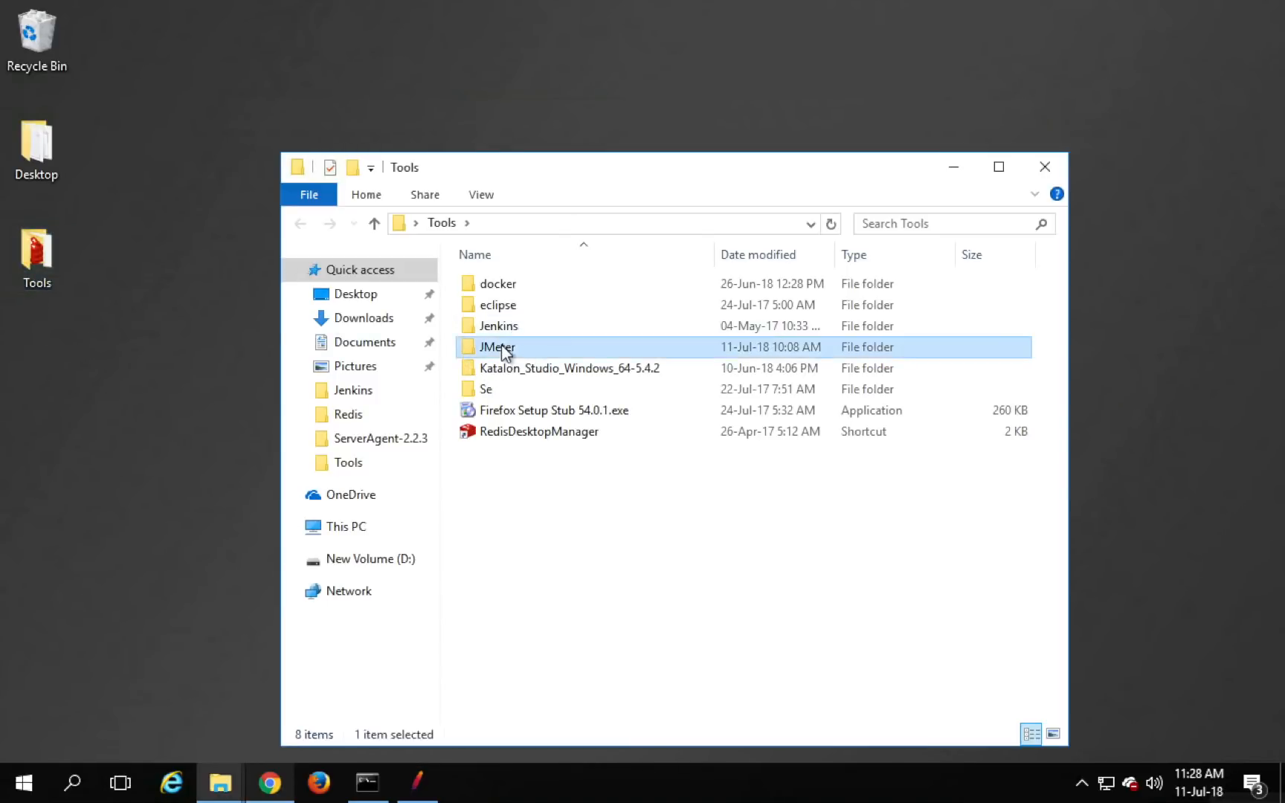
pyautogui.doubleClick(523, 284)
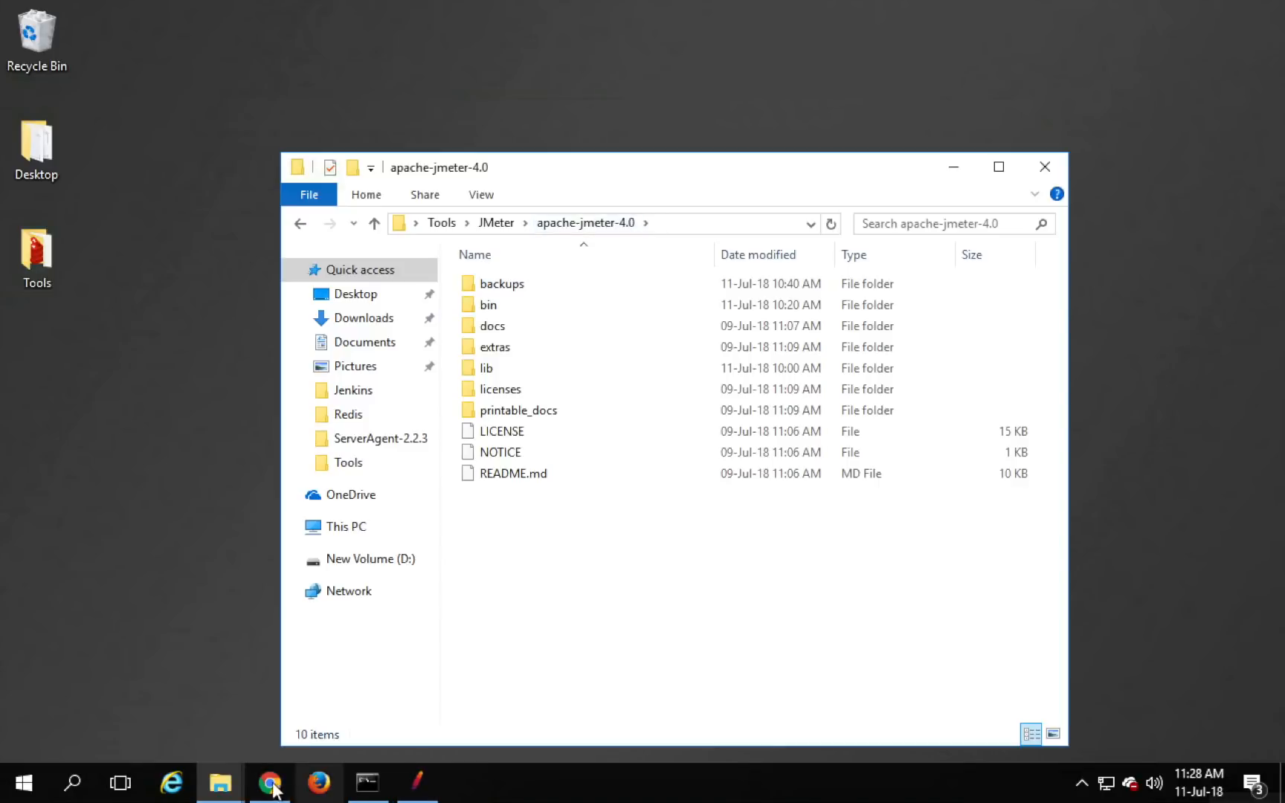
pyautogui.doubleClick(488, 368)
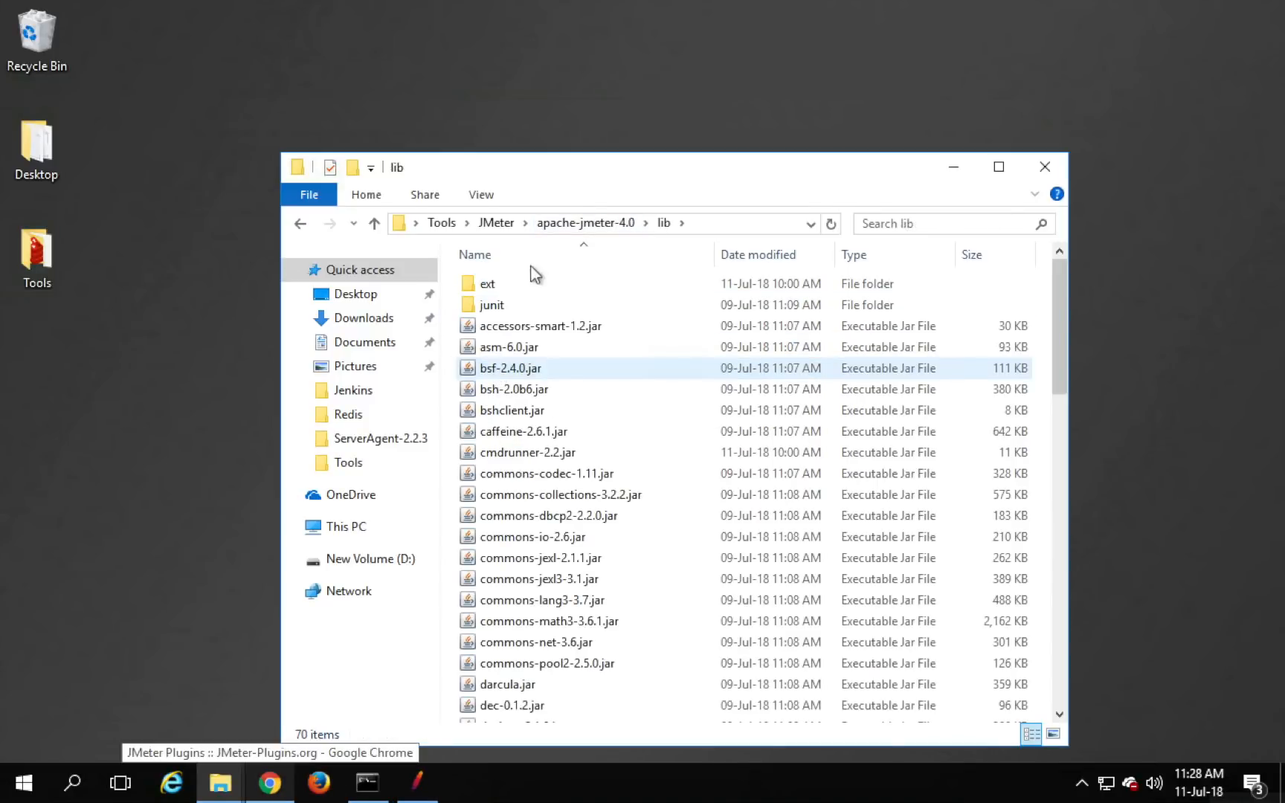
# Compare the plugin's extracted lib and ext folders with the corresponding lib and ext folders of apache-jmeter-4.0.
pyautogui.click(220, 782)
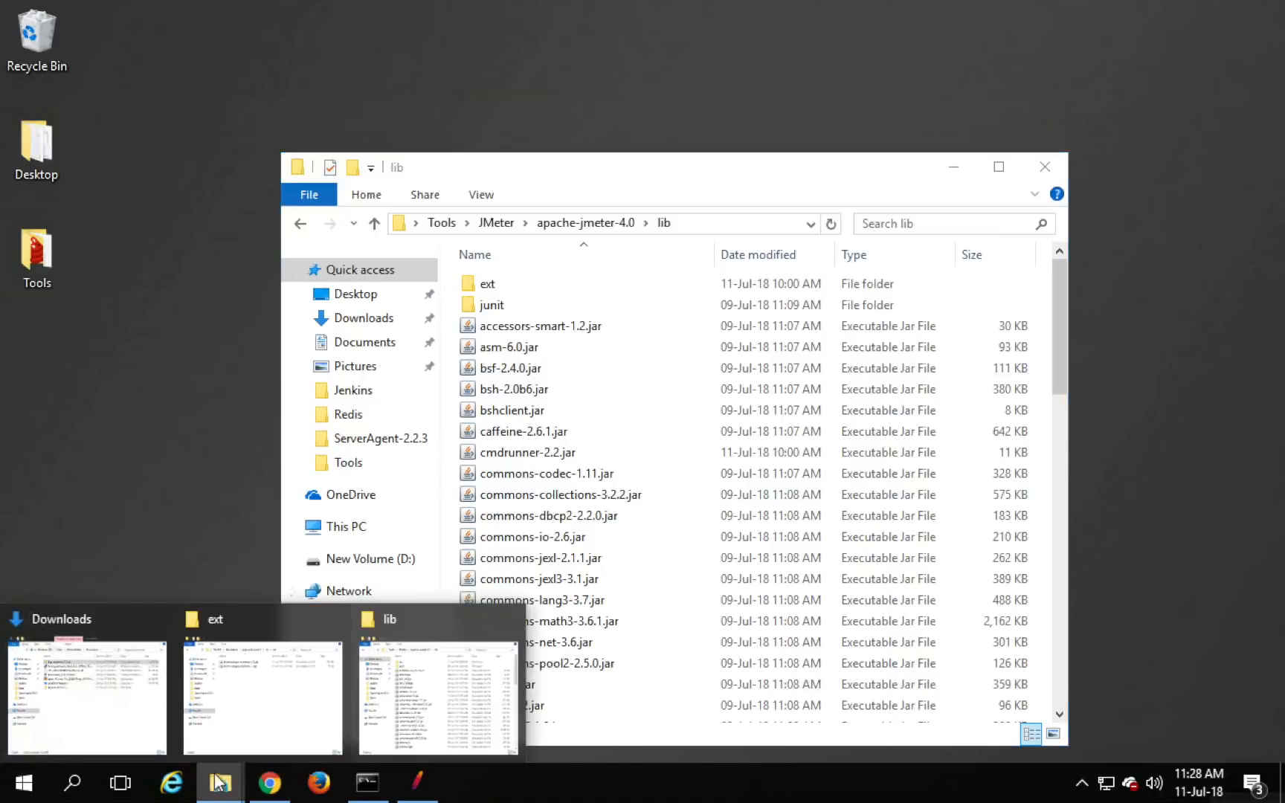
pyautogui.click(241, 683)
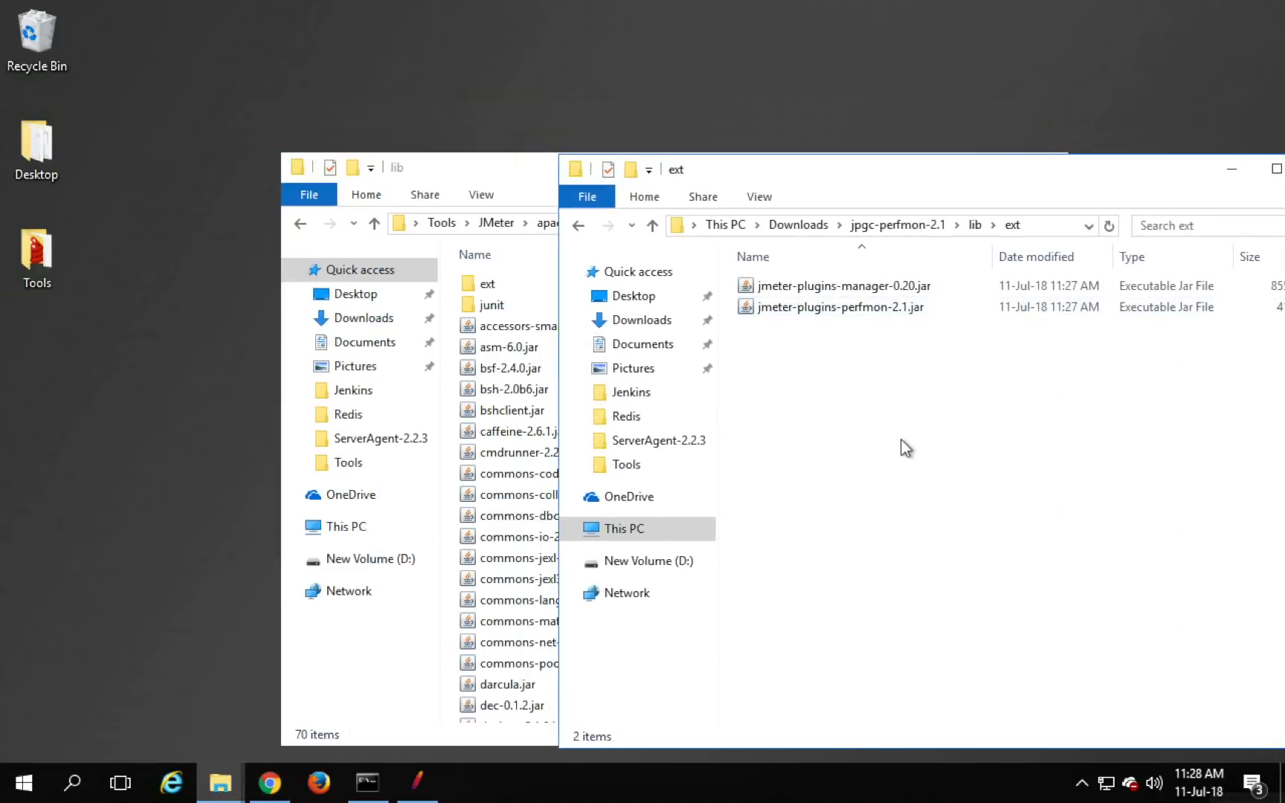
pyautogui.press('BackSpace')
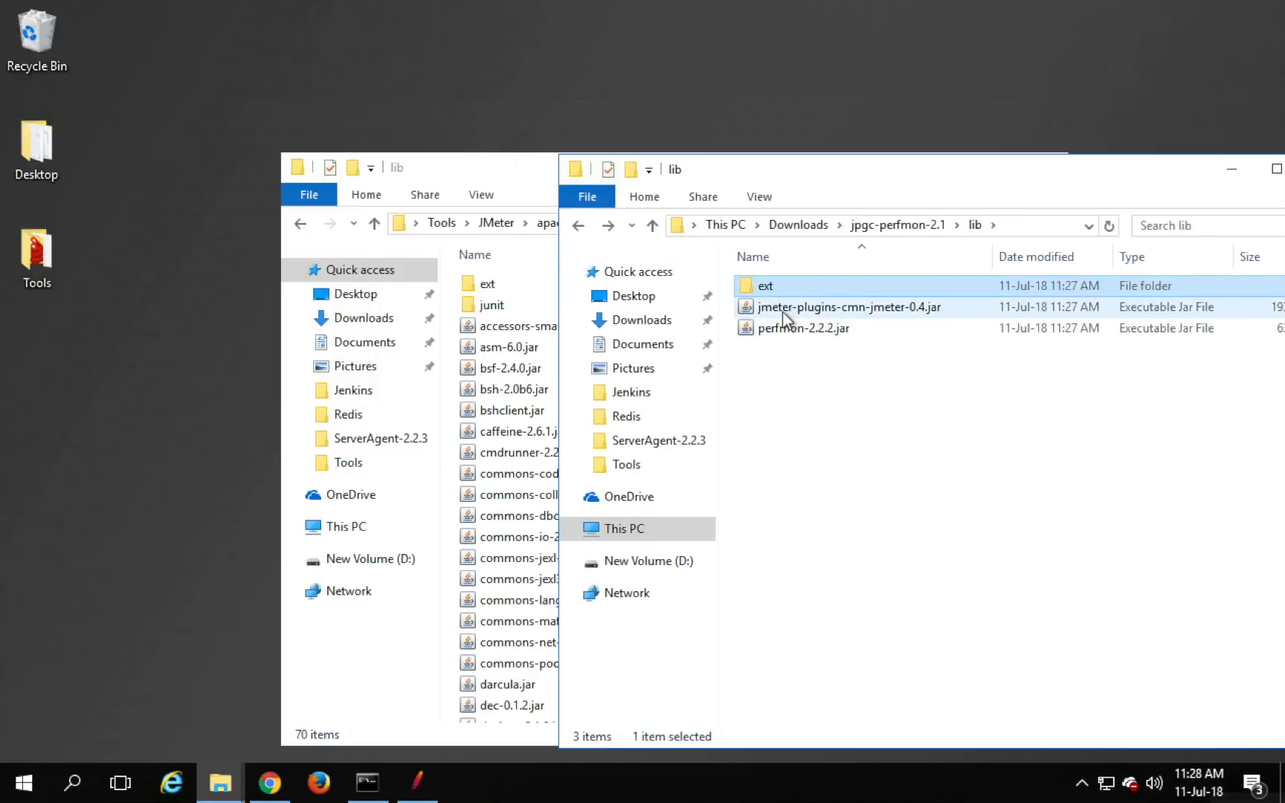
pyautogui.click(501, 177)
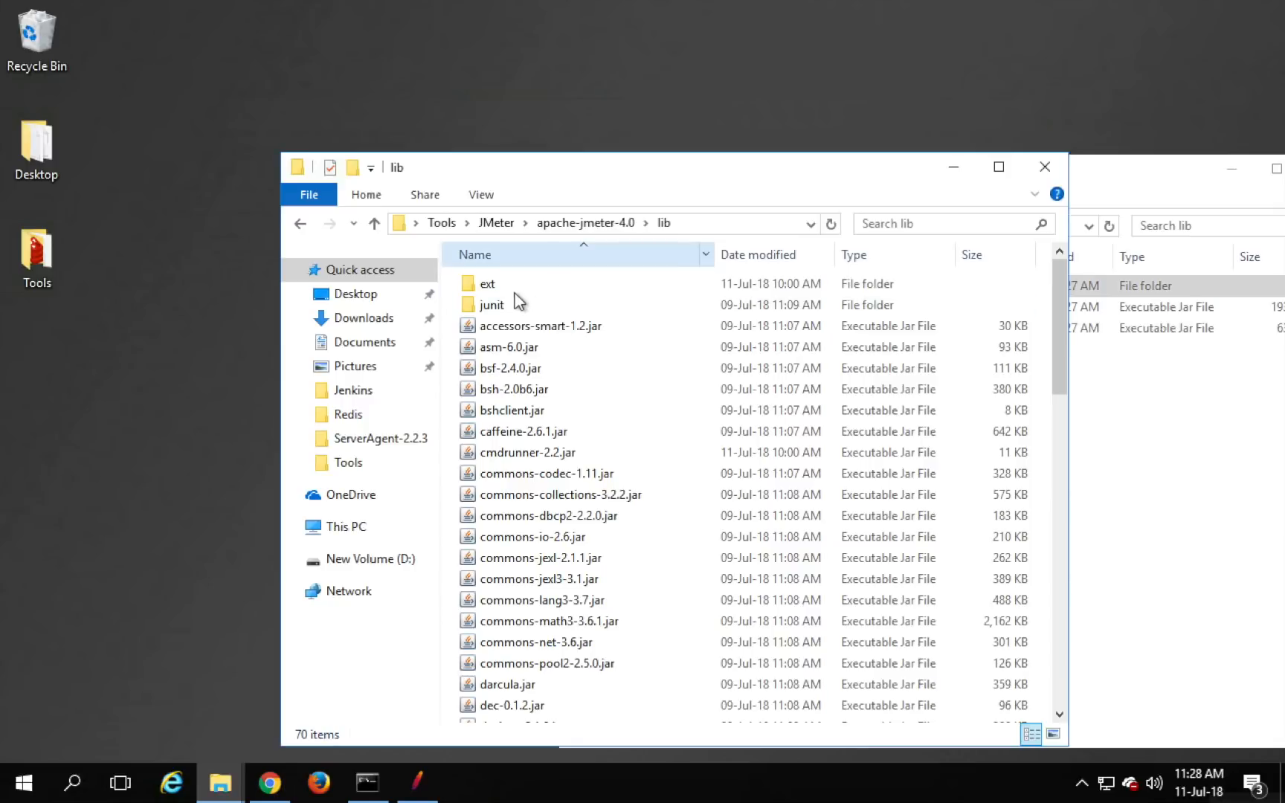
pyautogui.click(1163, 496)
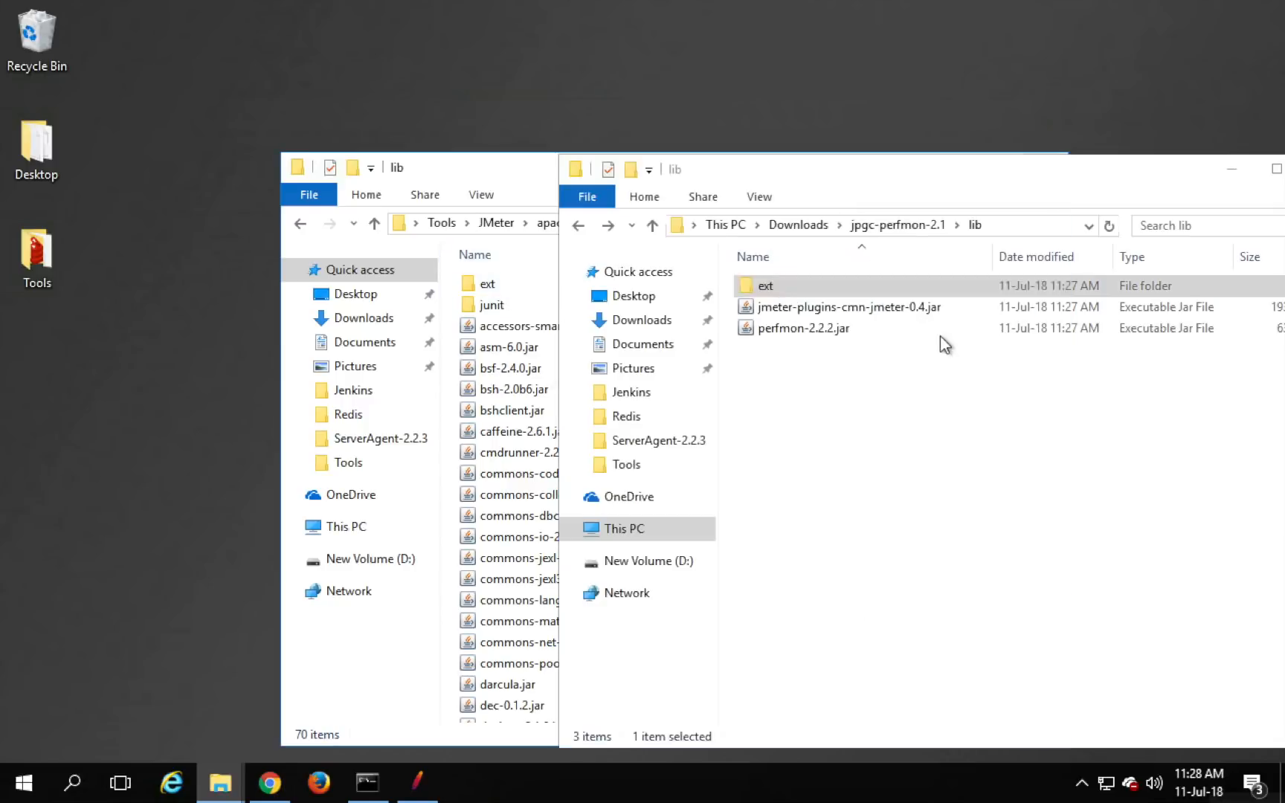
pyautogui.doubleClick(816, 289)
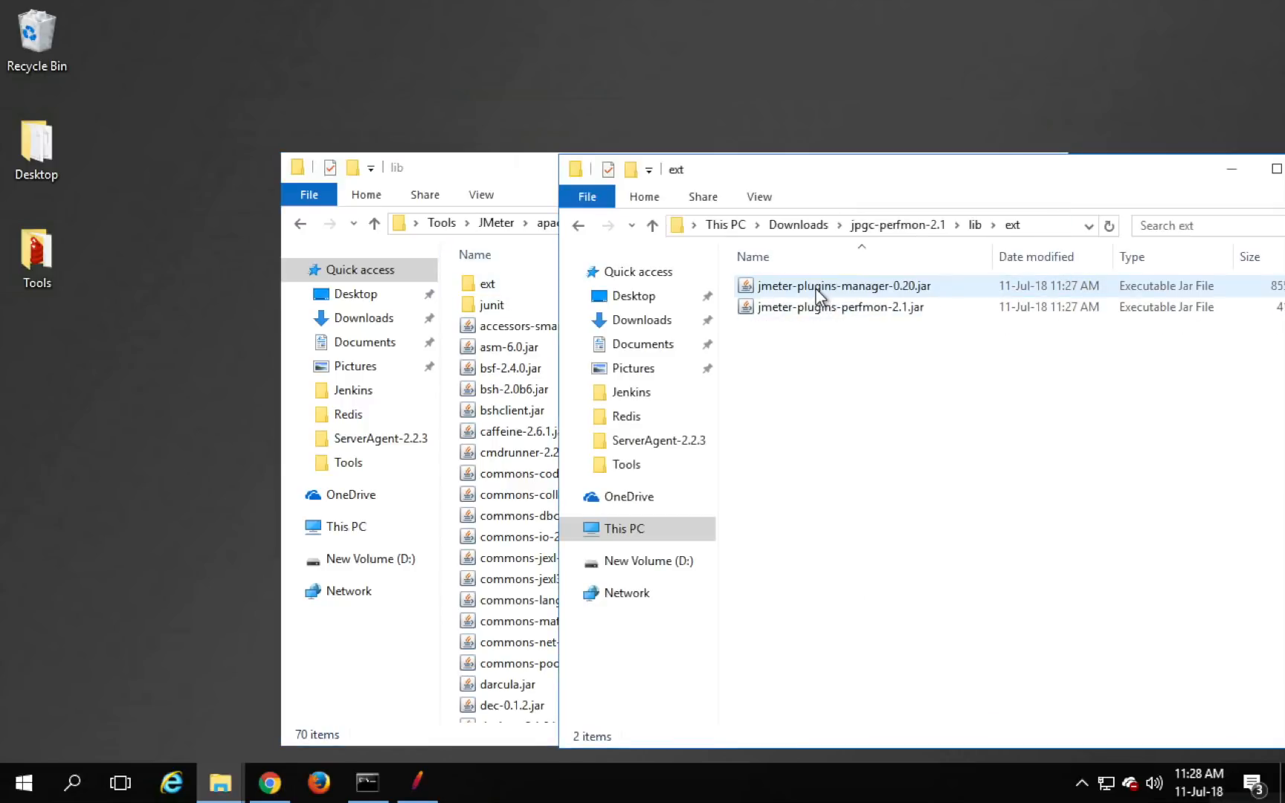
pyautogui.click(482, 287)
pyautogui.doubleClick(493, 287)
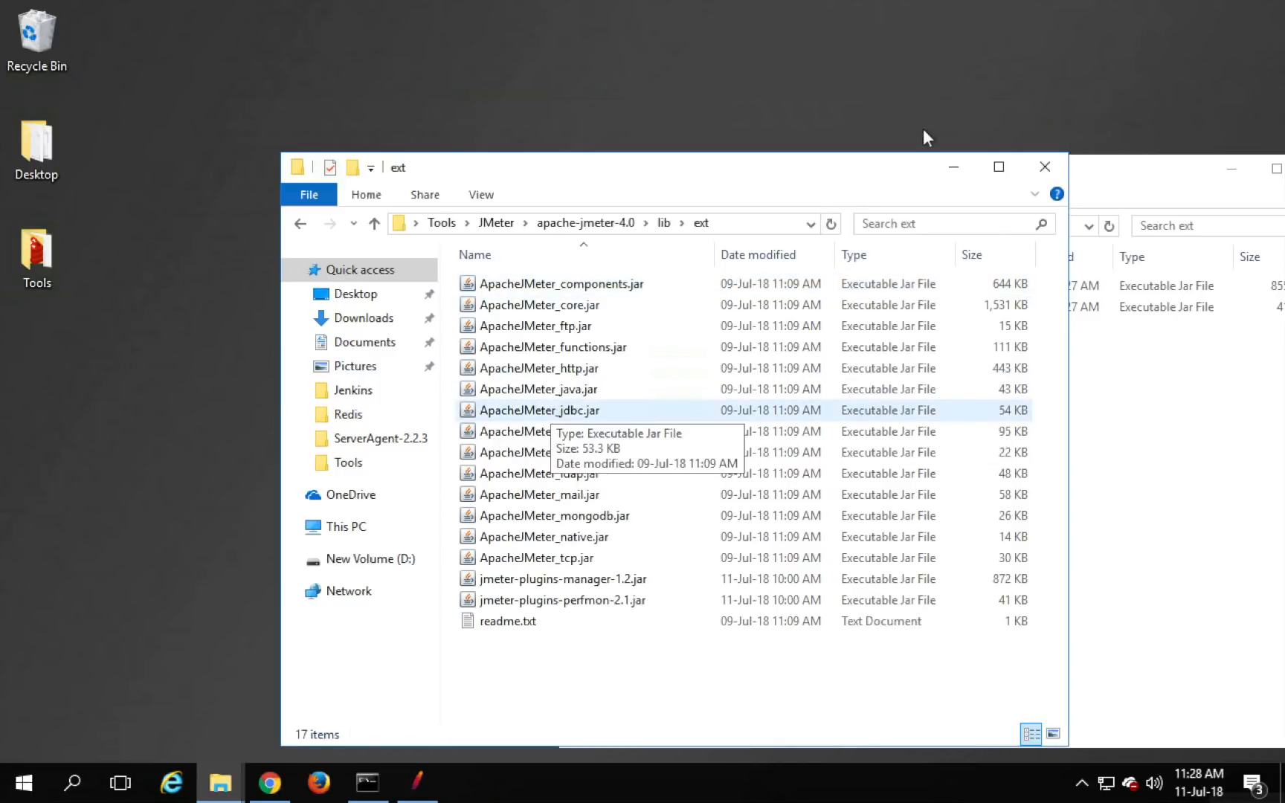
# Minimize both folder windows, switch to JMeter with its window maximized, and look for the Plugins Manager entry among the options.
pyautogui.click(952, 167)
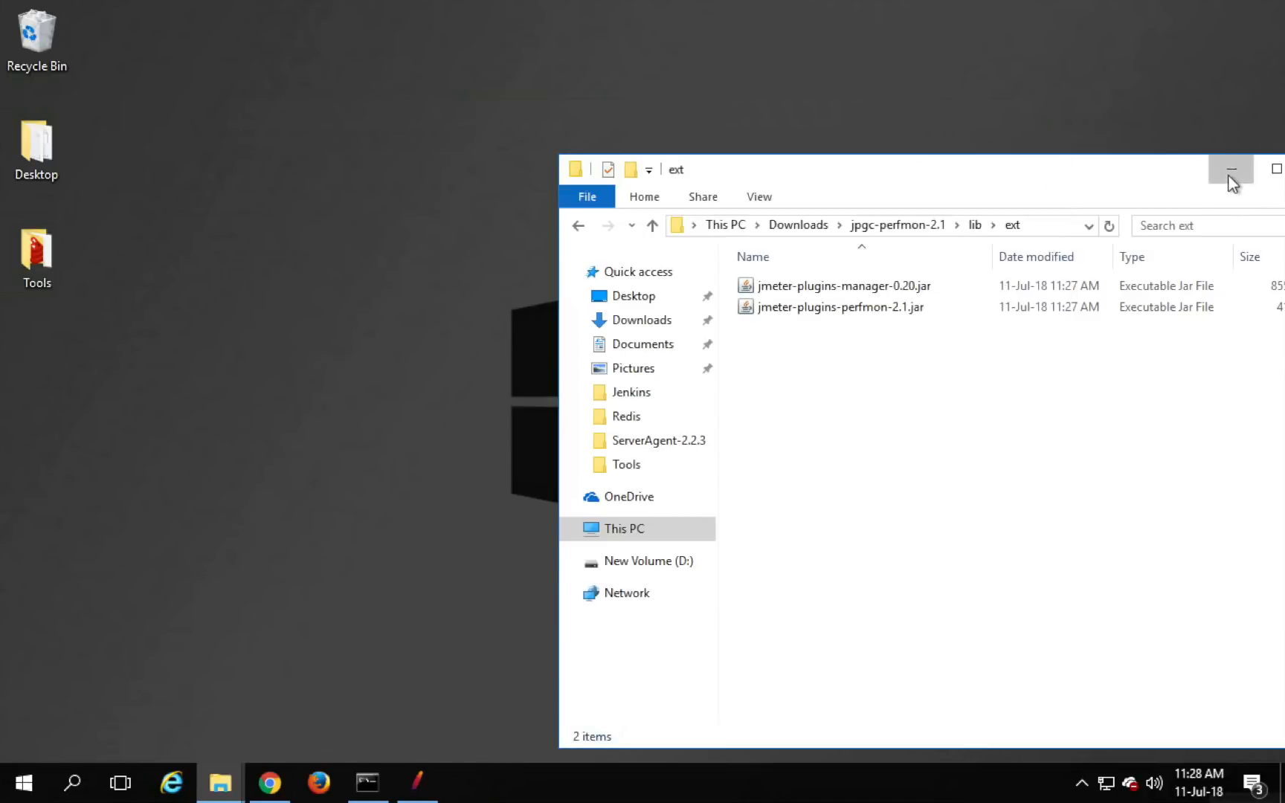
pyautogui.click(1231, 173)
pyautogui.click(414, 789)
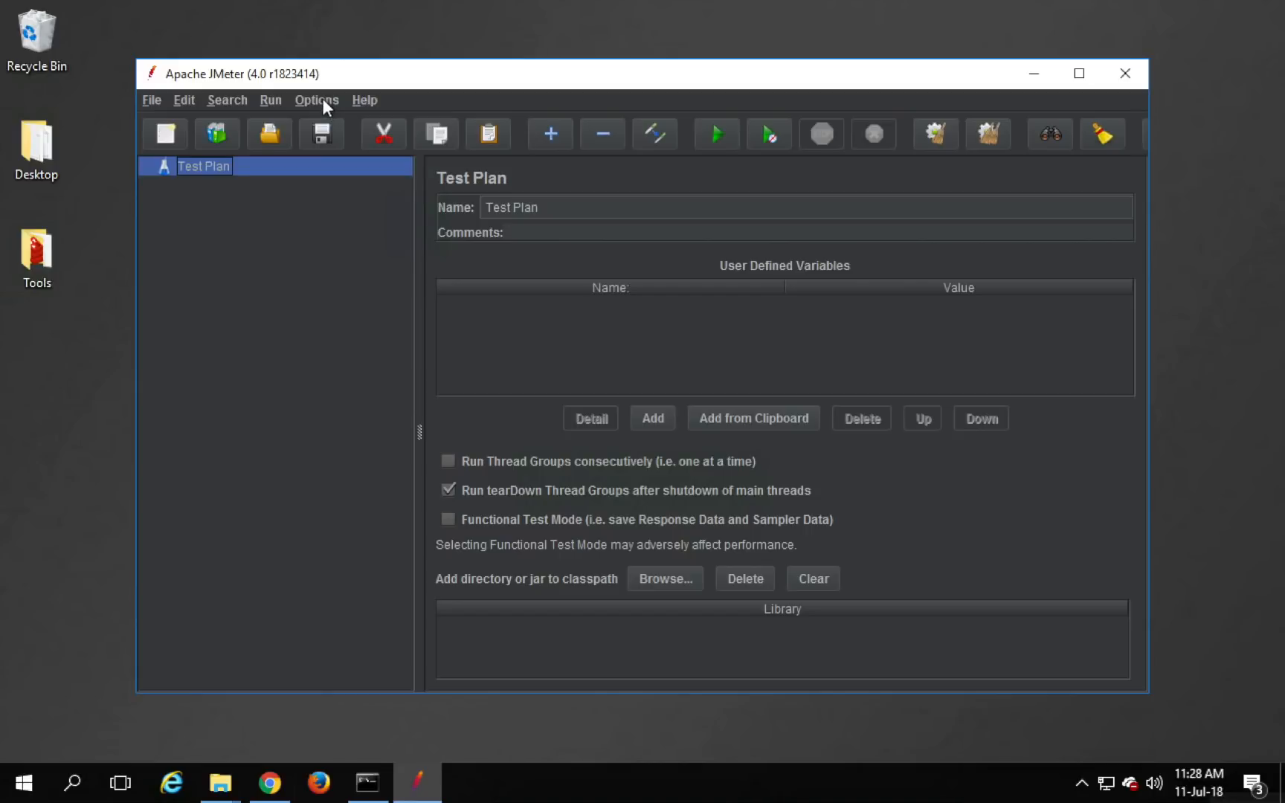
pyautogui.click(1079, 73)
pyautogui.moveTo(204, 10)
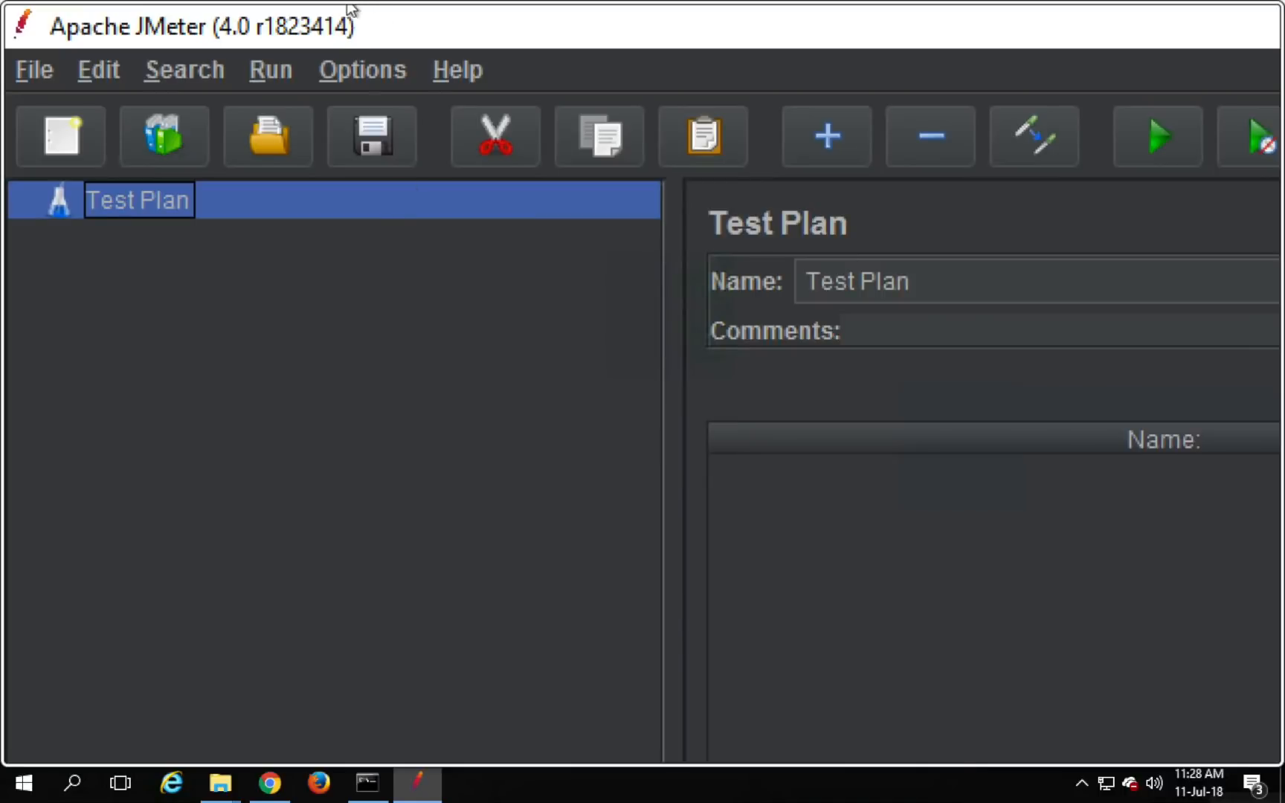
pyautogui.click(344, 81)
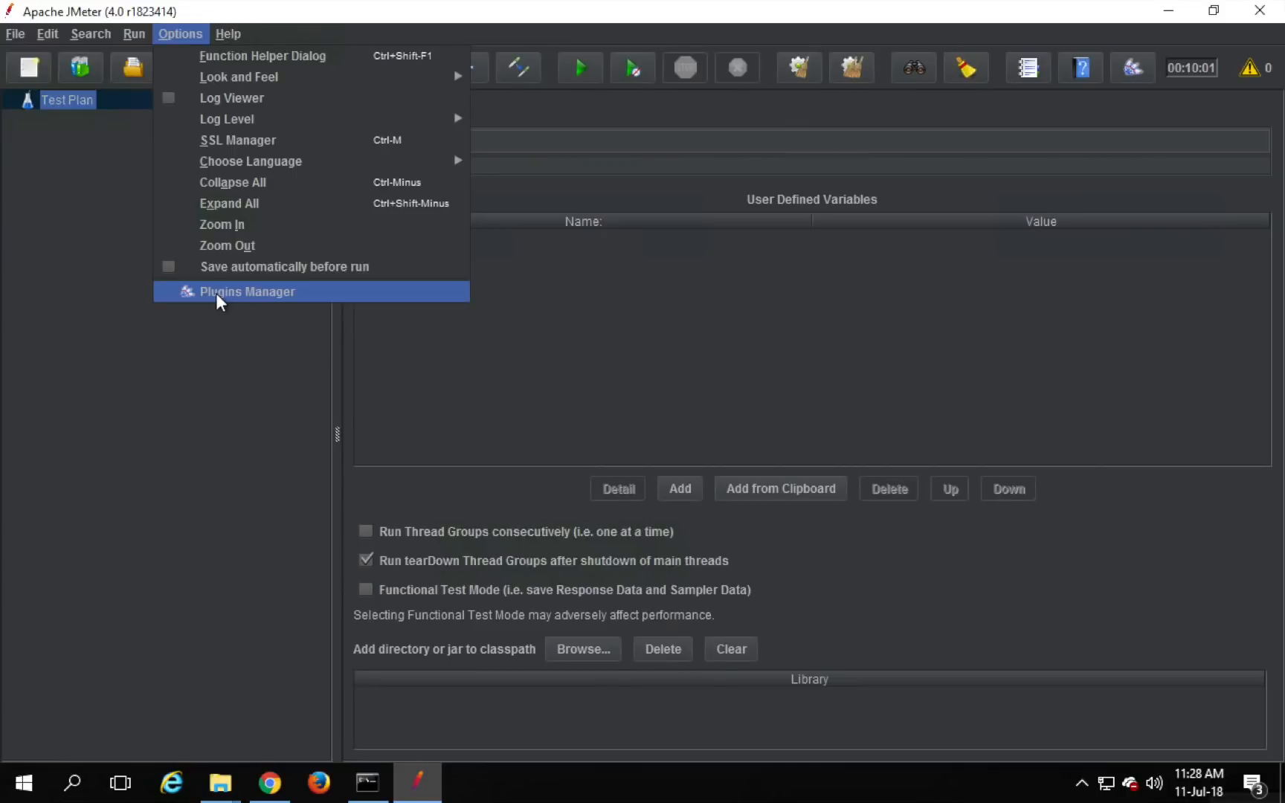
# Switch to Chrome, search Google for "jmeter plugins manager" in a new tab and open the "JMeter Plugins Manager" result.
pyautogui.click(269, 783)
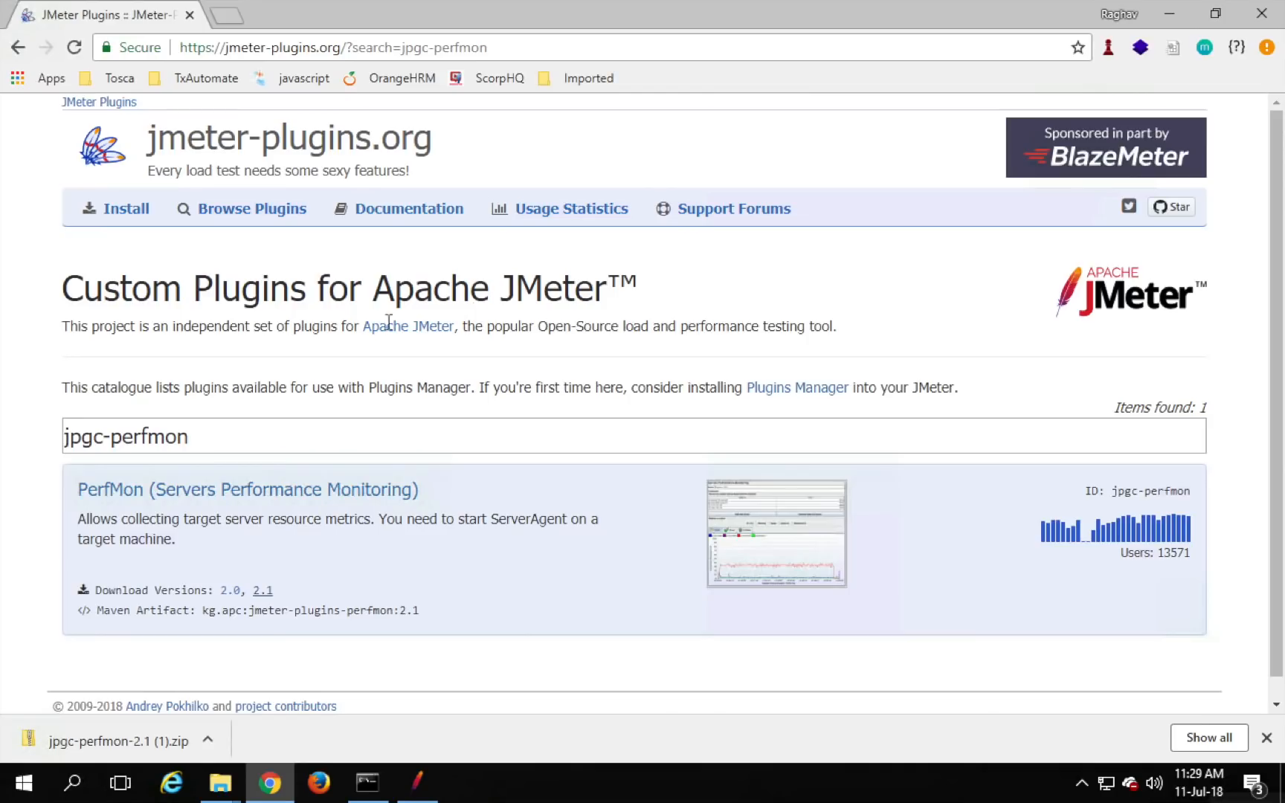
pyautogui.click(231, 16)
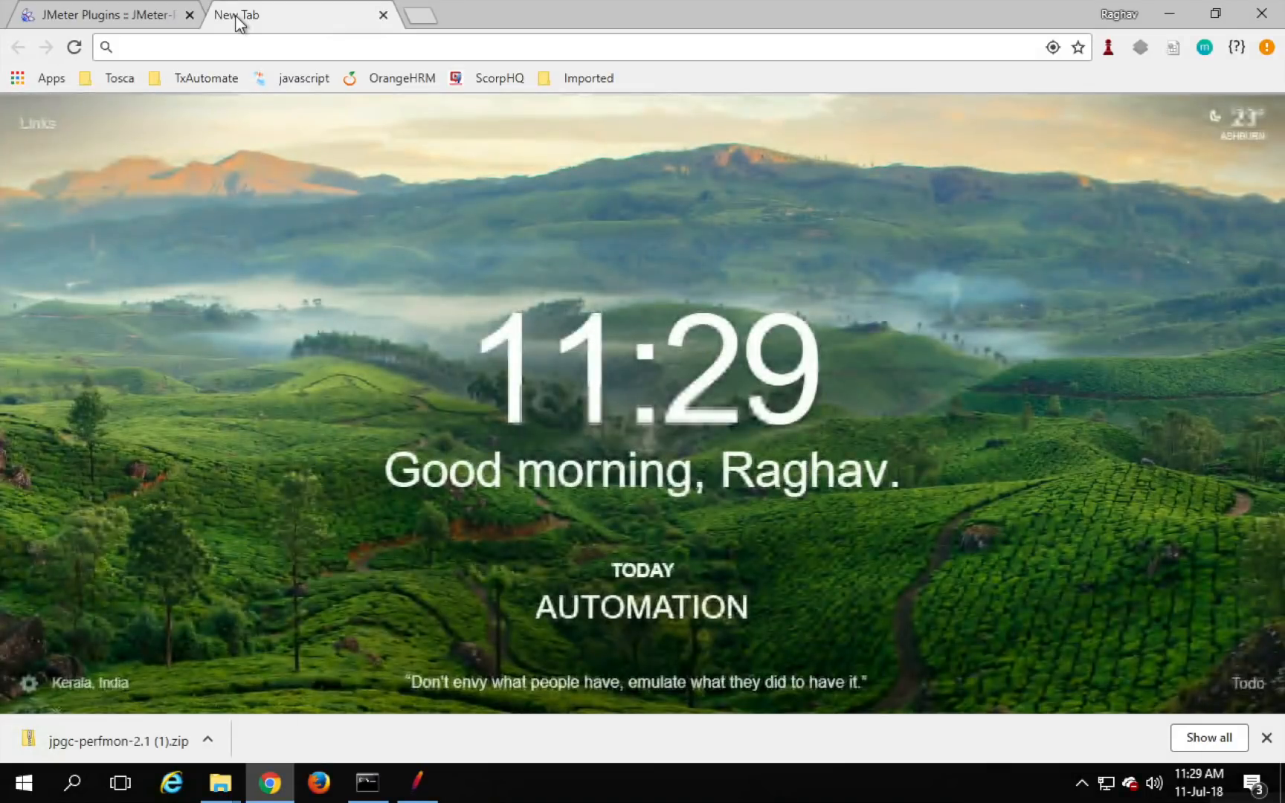
pyautogui.write('jmeter plugins m')
pyautogui.press('Return')
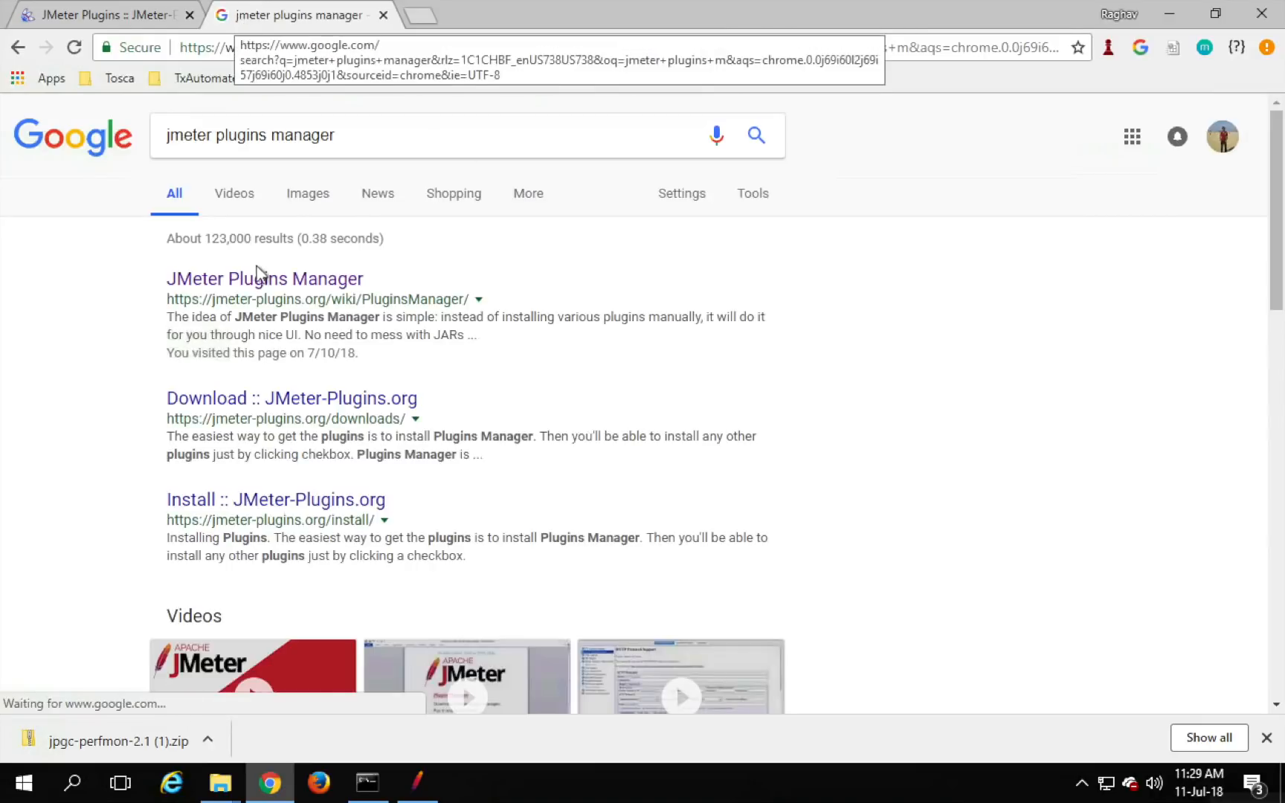
pyautogui.click(256, 282)
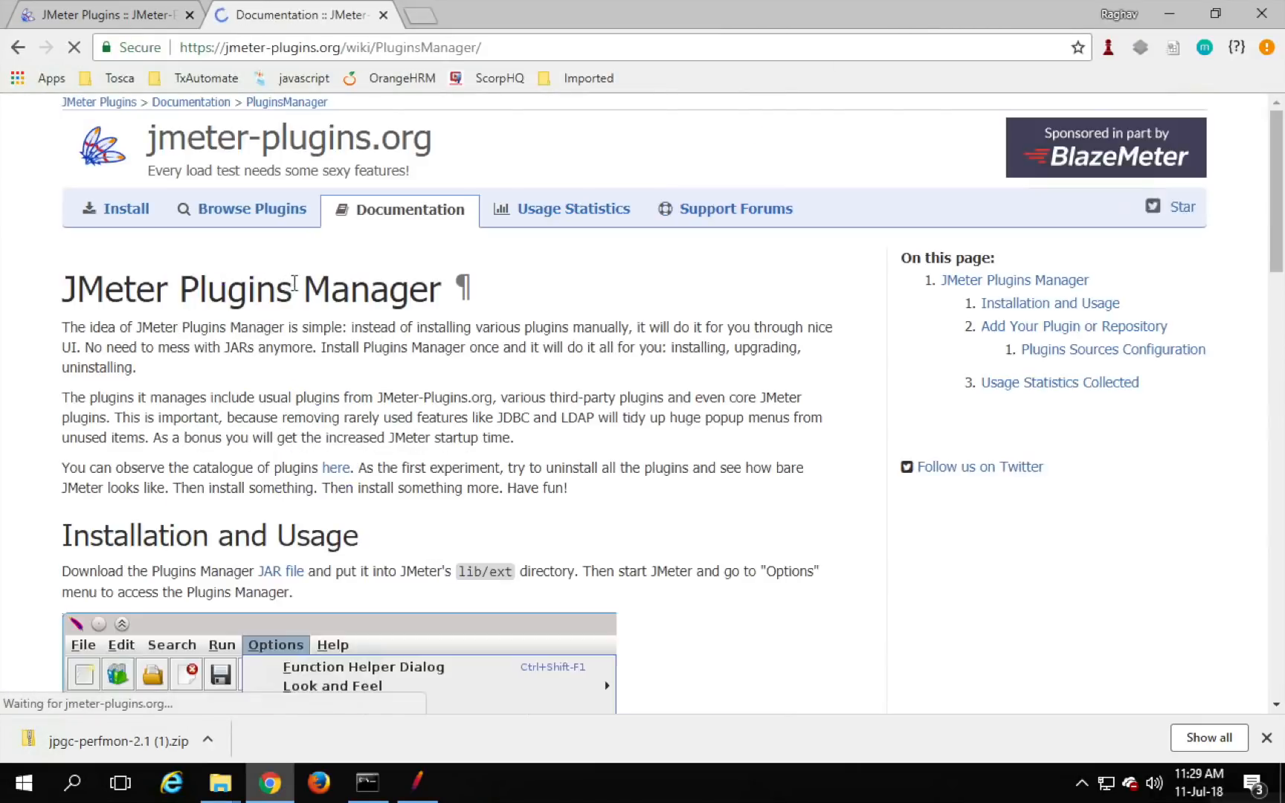
# Read through the Installation and Usage section, then download the Plugins Manager JAR file and keep it despite the browser's safety warning.
pyautogui.scroll(-1, 219, 485)
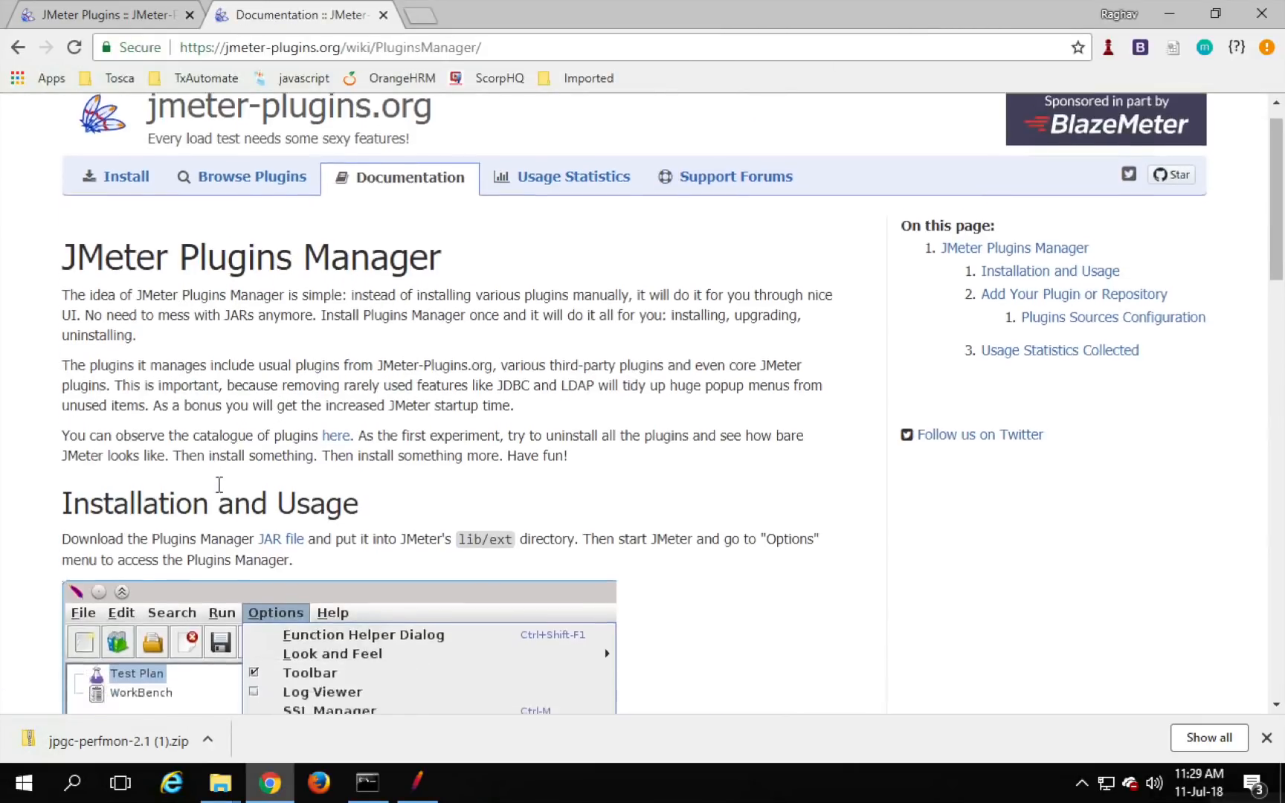
pyautogui.scroll(-2, 219, 485)
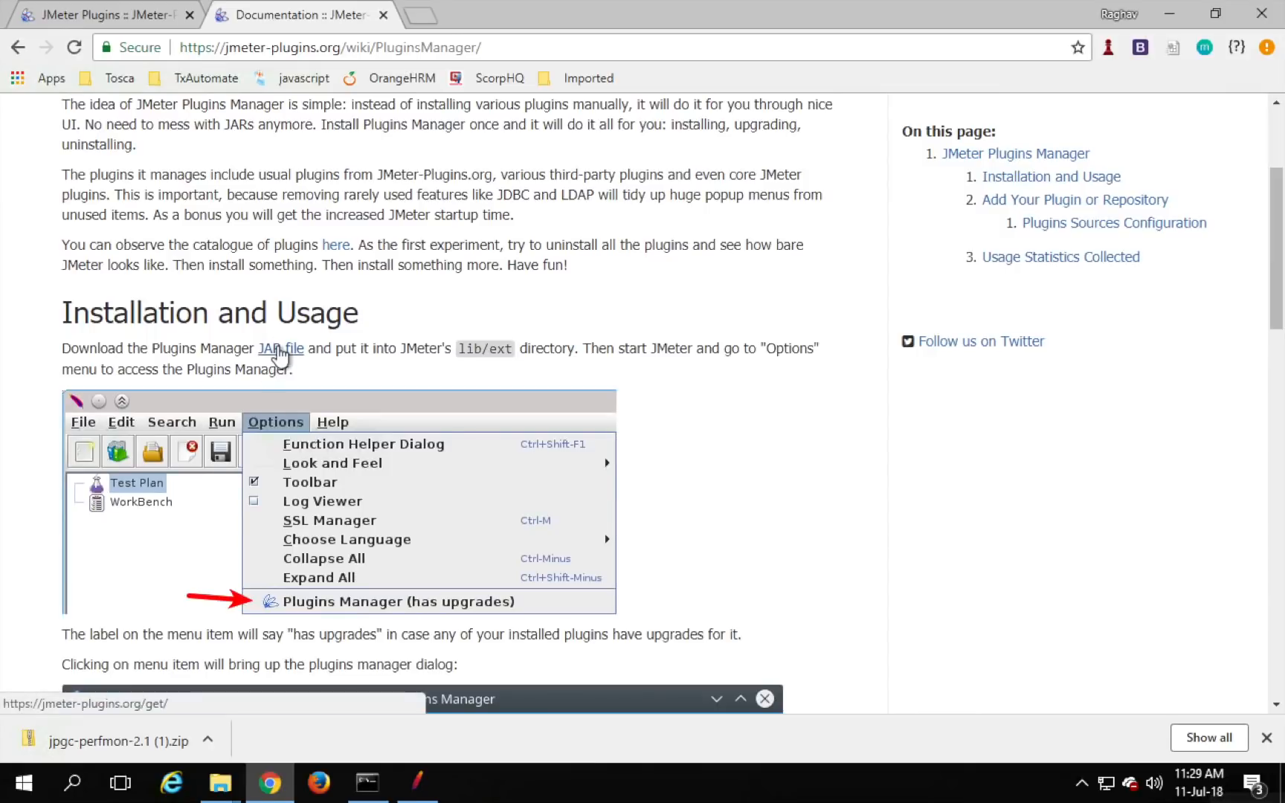
pyautogui.scroll(-3, 279, 353)
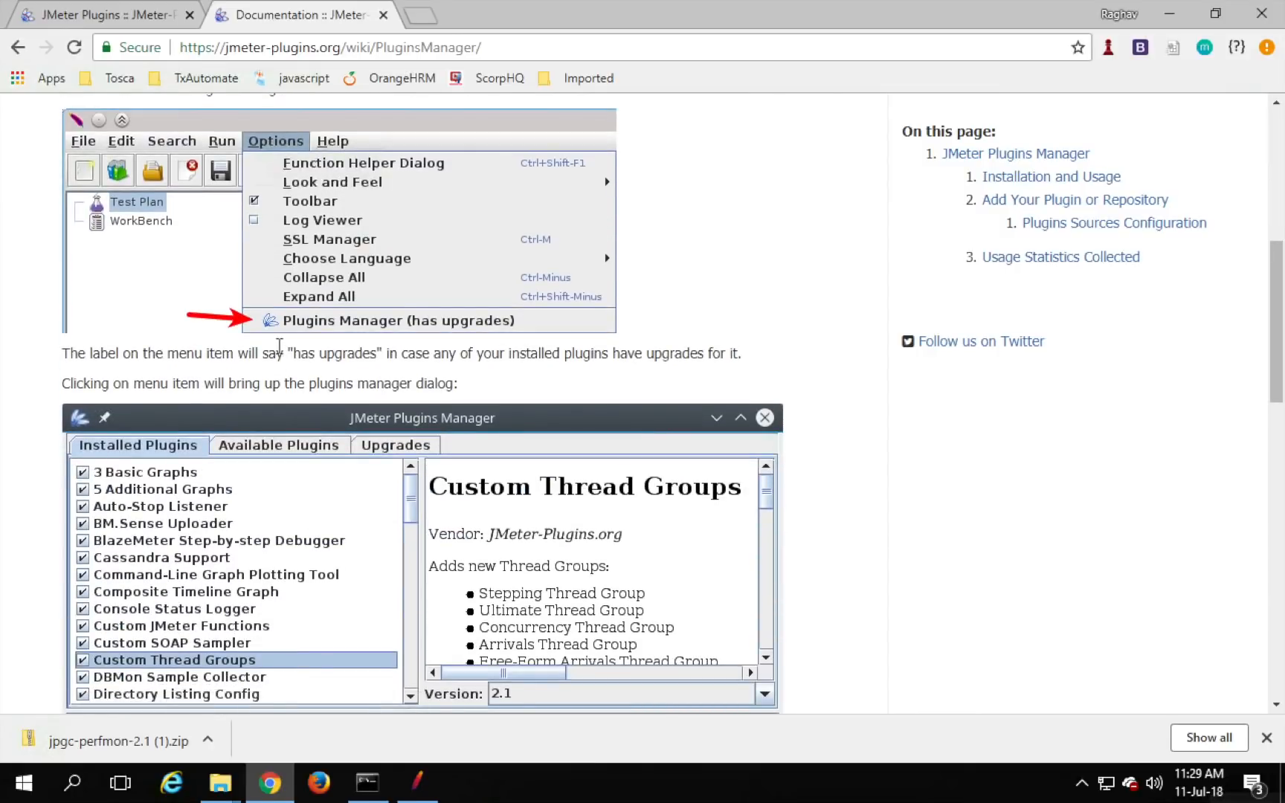
pyautogui.scroll(-3, 280, 347)
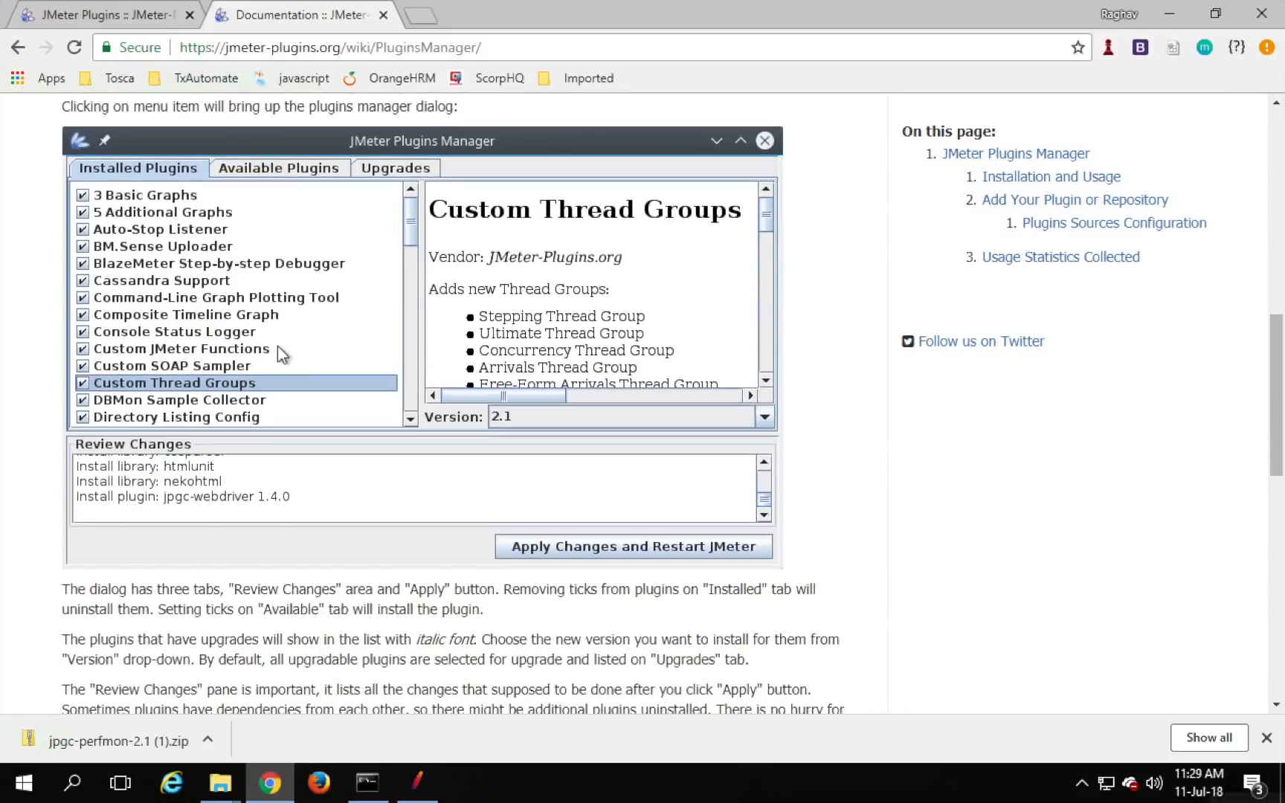
pyautogui.scroll(5, 279, 346)
pyautogui.click(284, 291)
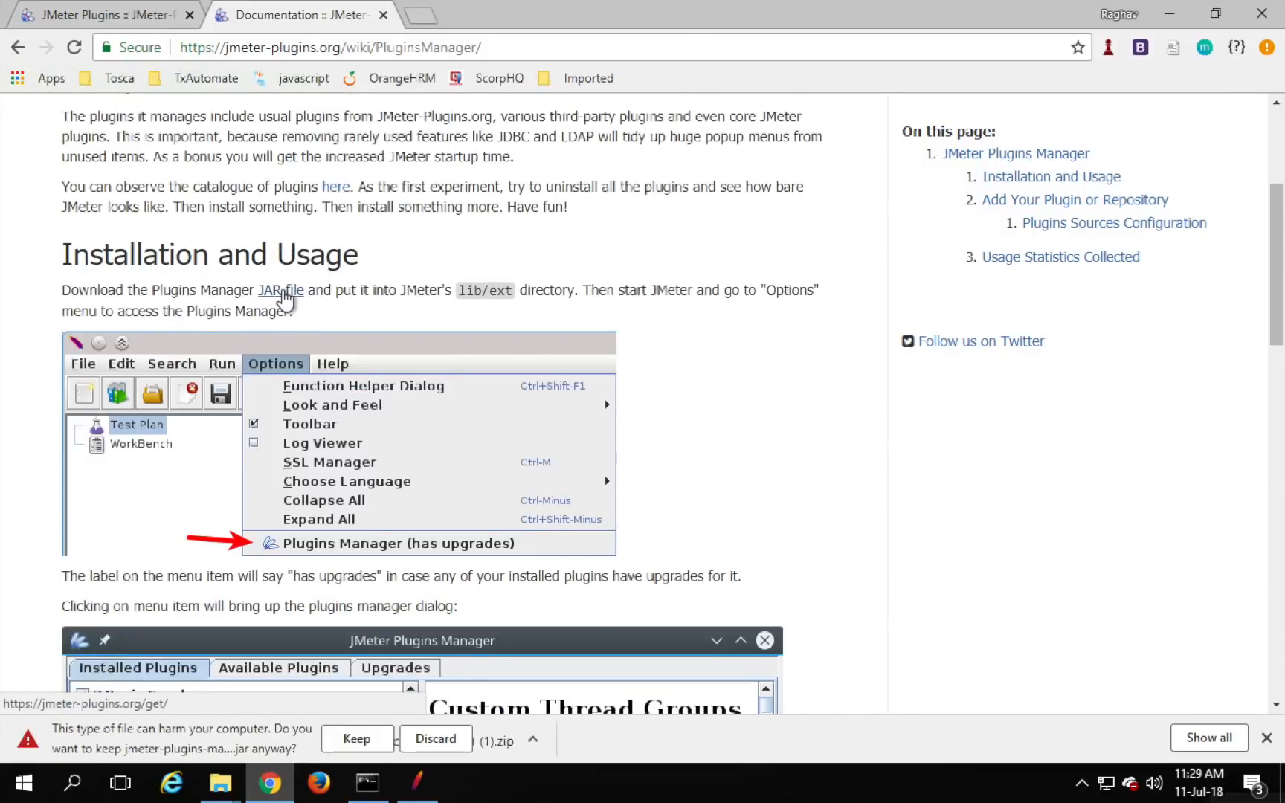
pyautogui.click(363, 739)
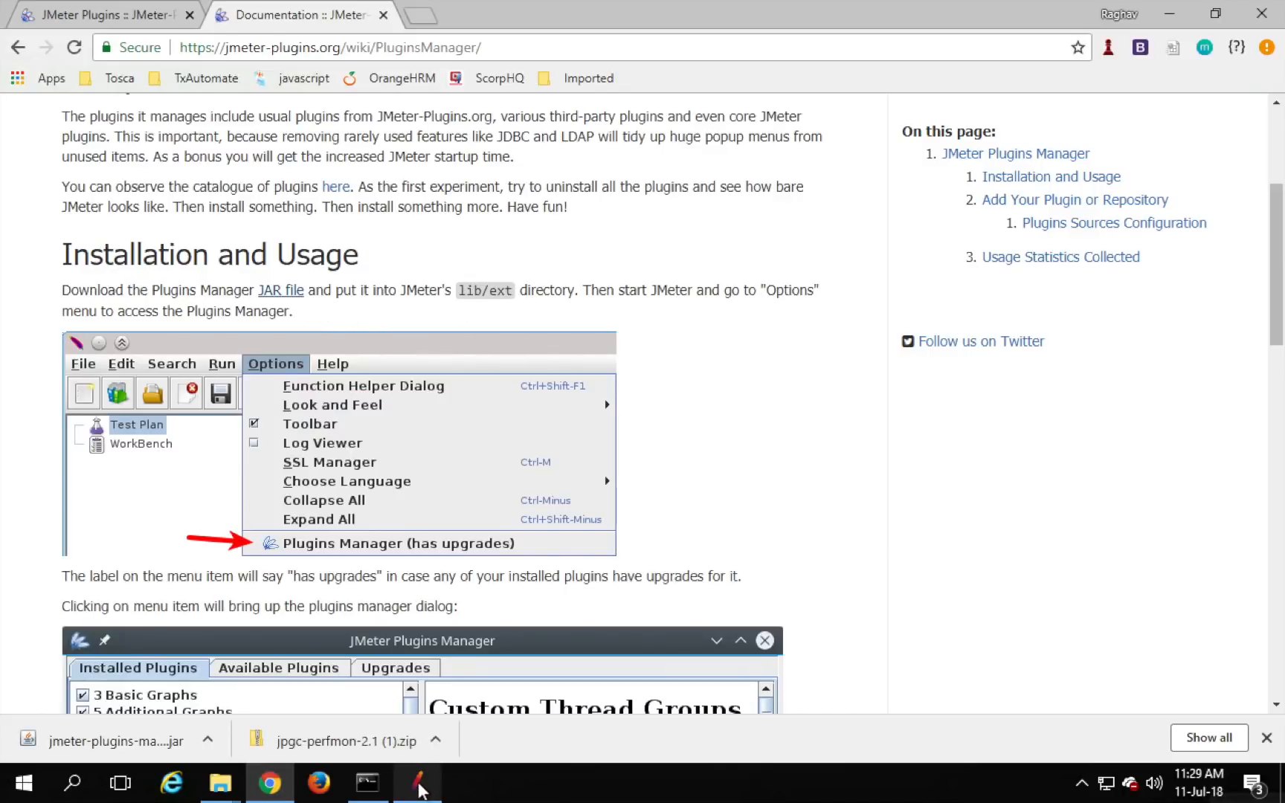
# Switch to JMeter, check the Plugins Manager's installed plugins for "perfmon", and close the manager.
pyautogui.click(420, 789)
pyautogui.click(171, 45)
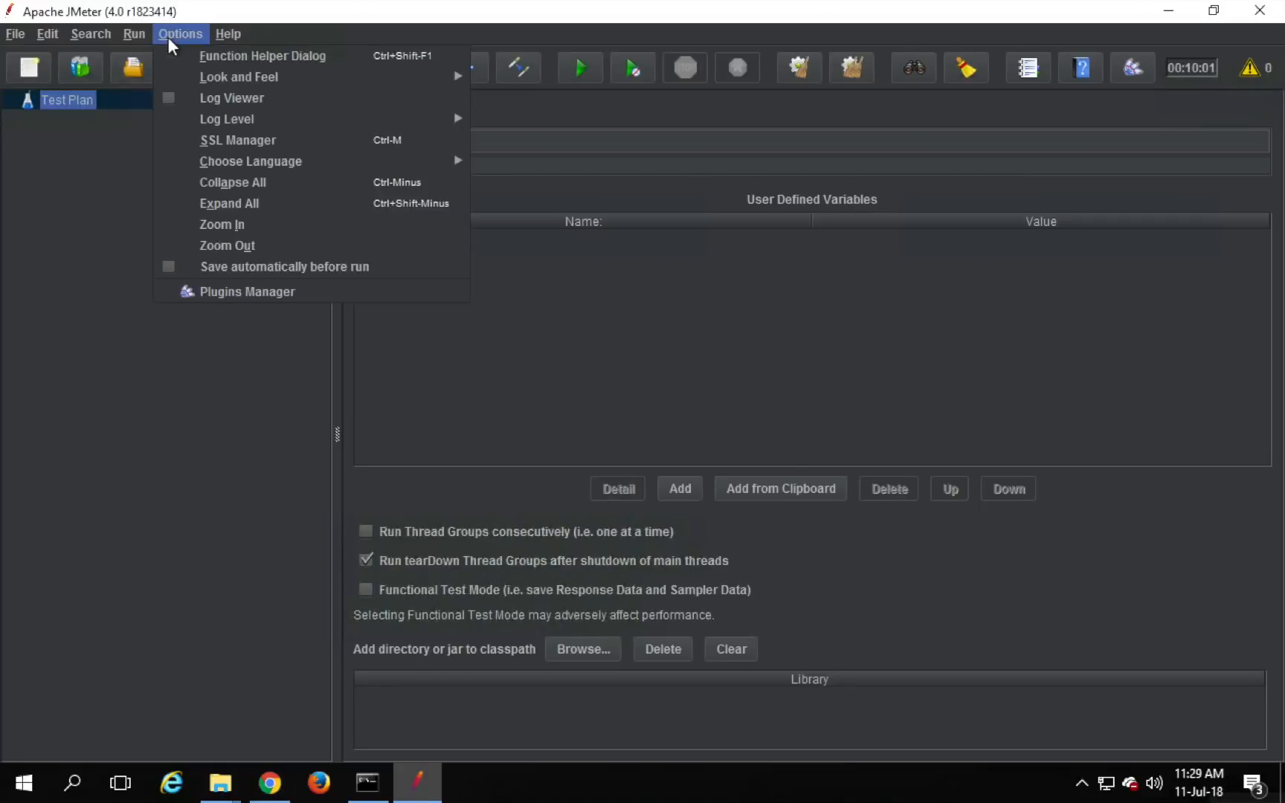
pyautogui.click(211, 290)
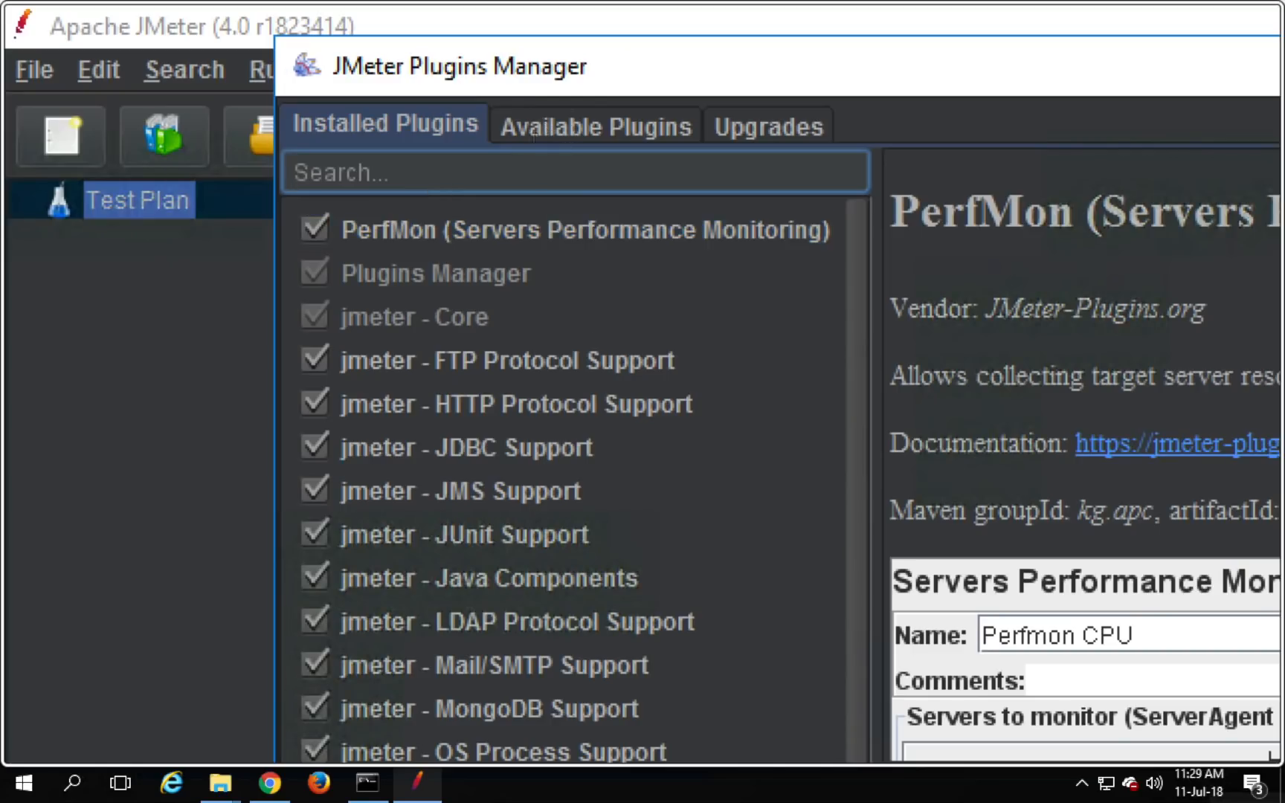
pyautogui.click(502, 168)
pyautogui.write('perfmon')
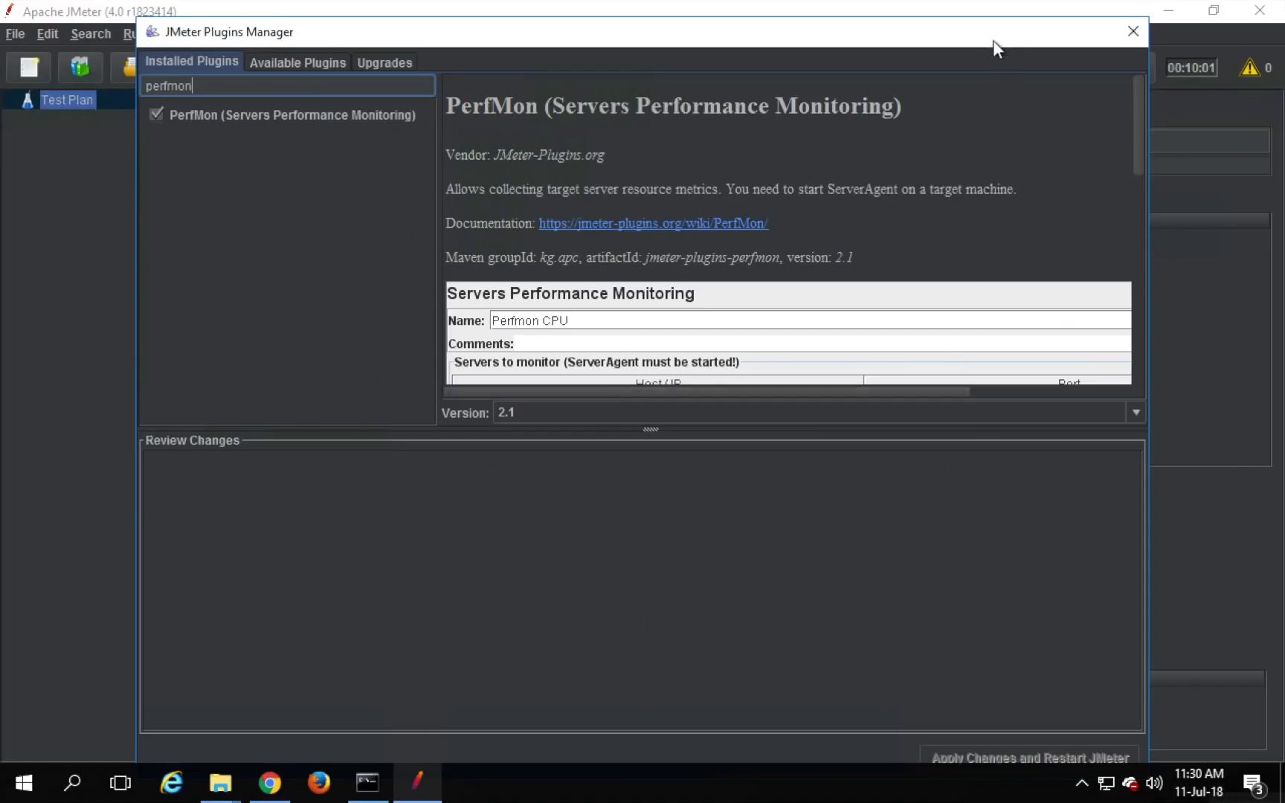
pyautogui.moveTo(992, 33); pyautogui.dragTo(983, 17)
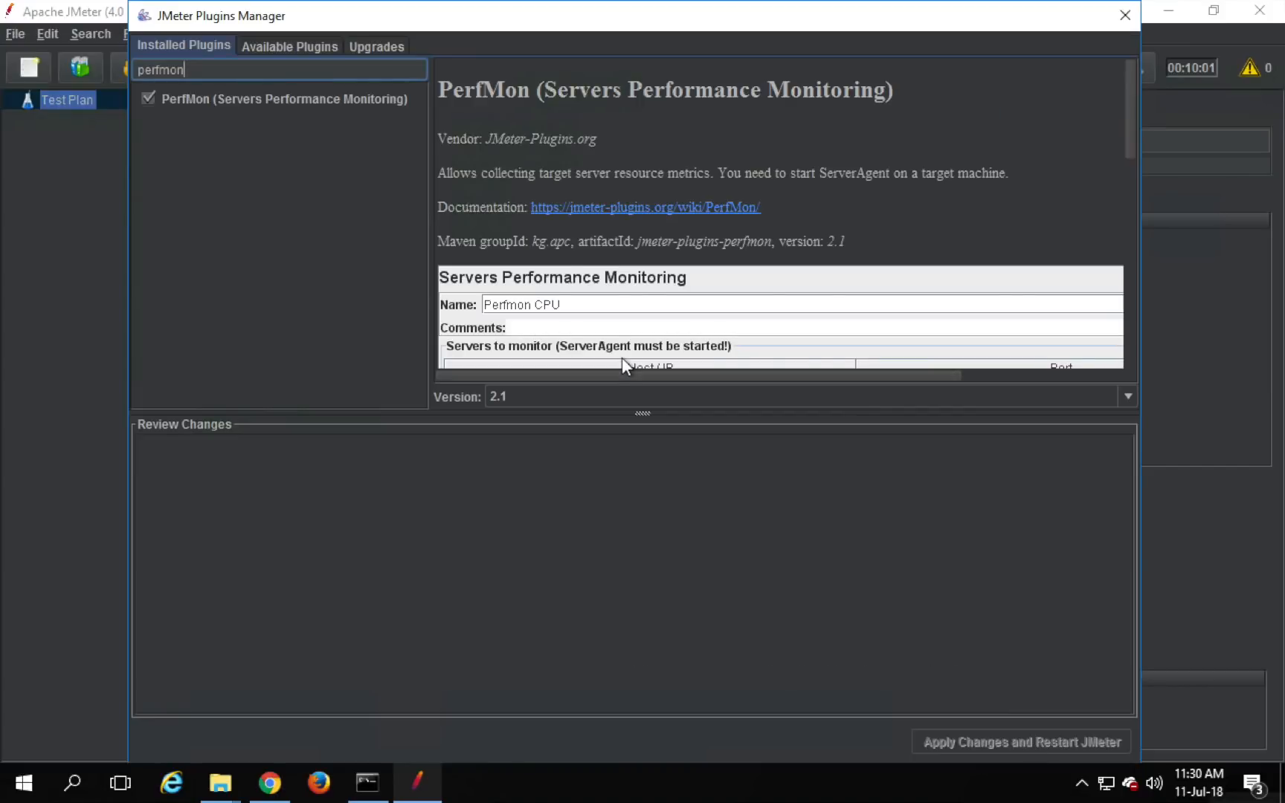
pyautogui.click(1125, 15)
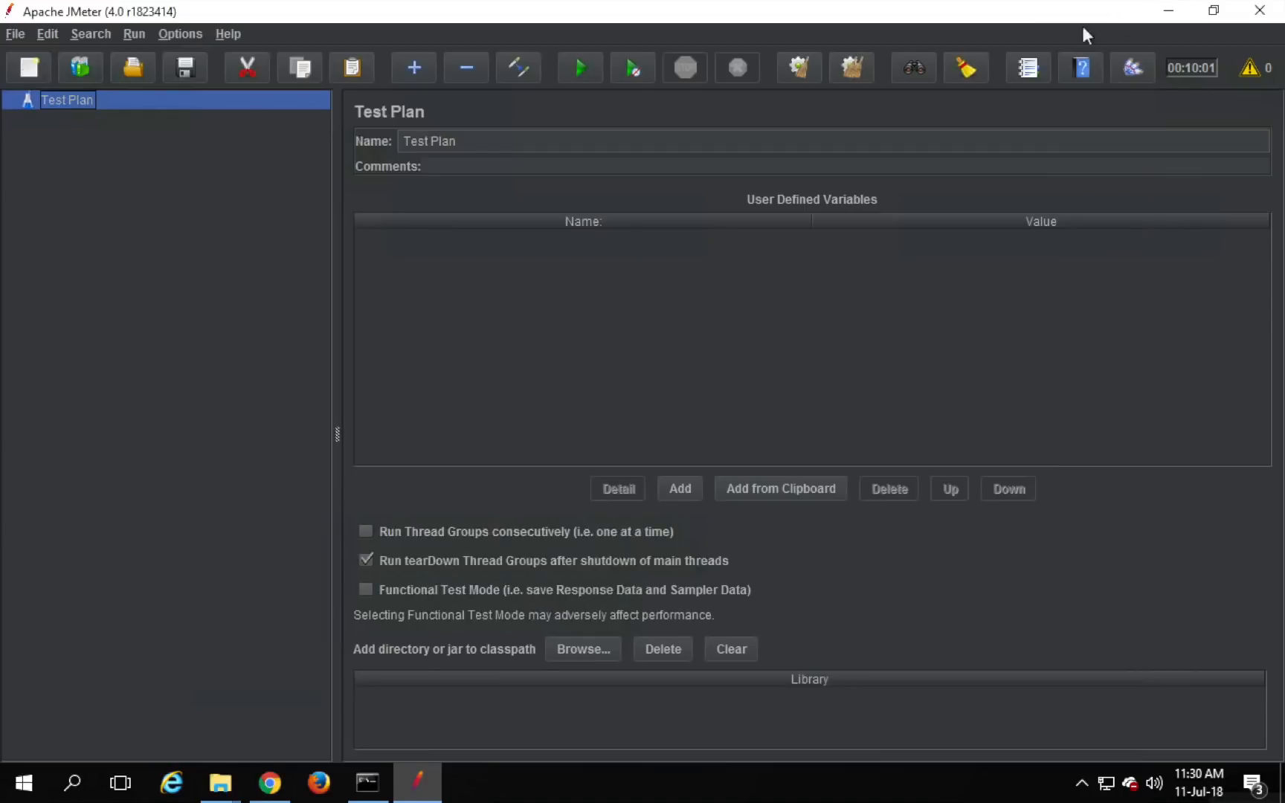
# Switch to the Notes document and add the heading "Step 2 : On server" below the Step 1 list, separated by a blank line.
pyautogui.hotkey('ctrl', 'Right')
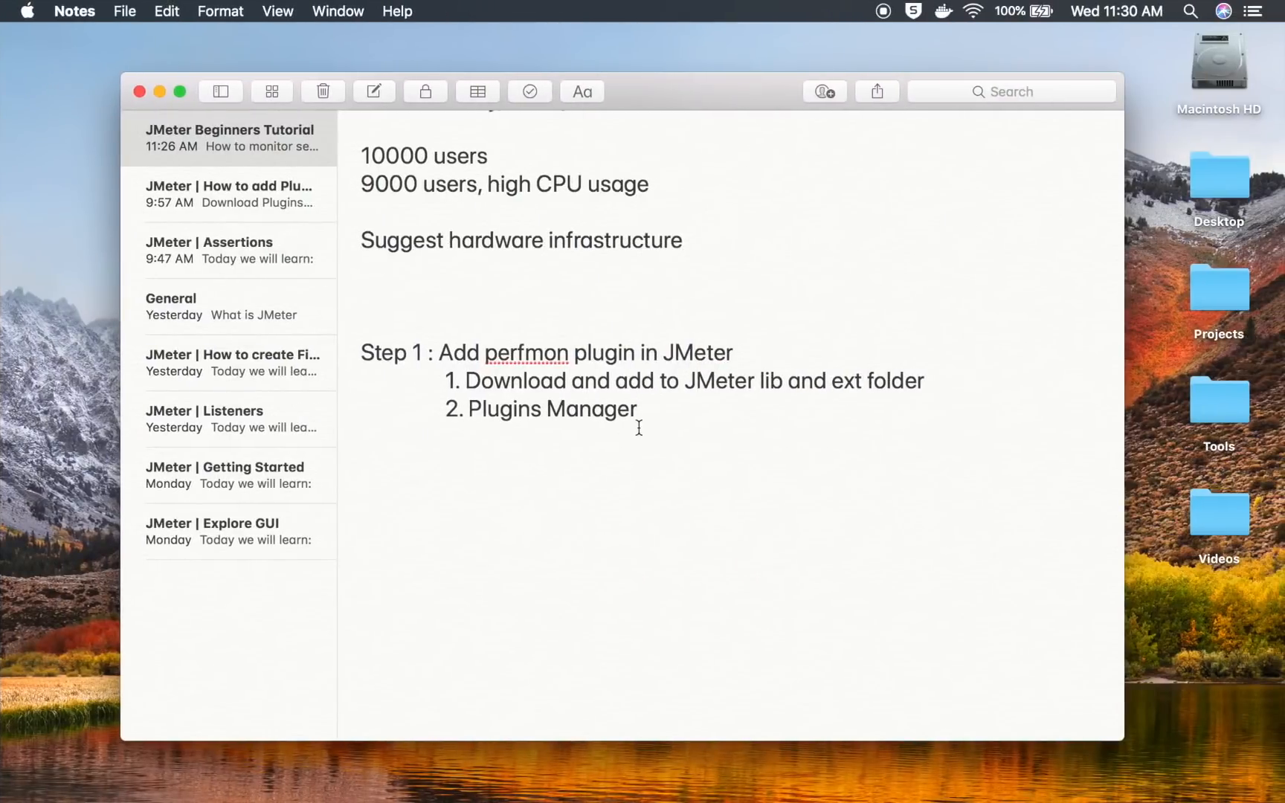
pyautogui.press('Return')
pyautogui.press('Return')
pyautogui.write('Step 2')
pyautogui.scroll(-3, 829, 431)
pyautogui.write(':')
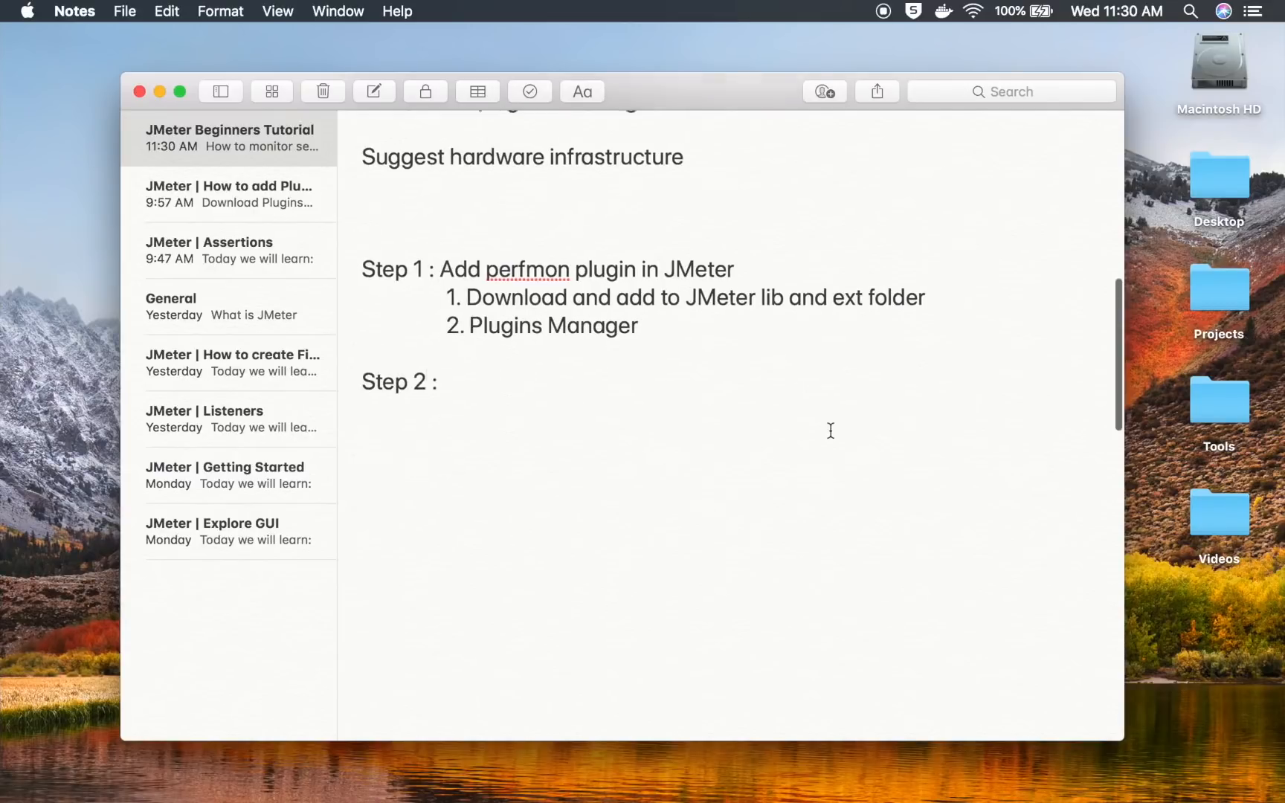
pyautogui.write(' On server')
# Add the indented line "Download perform server agent" under the Step 2 heading.
pyautogui.press('Return')
pyautogui.press('Tab')
pyautogui.press('Tab')
pyautogui.write('Download')
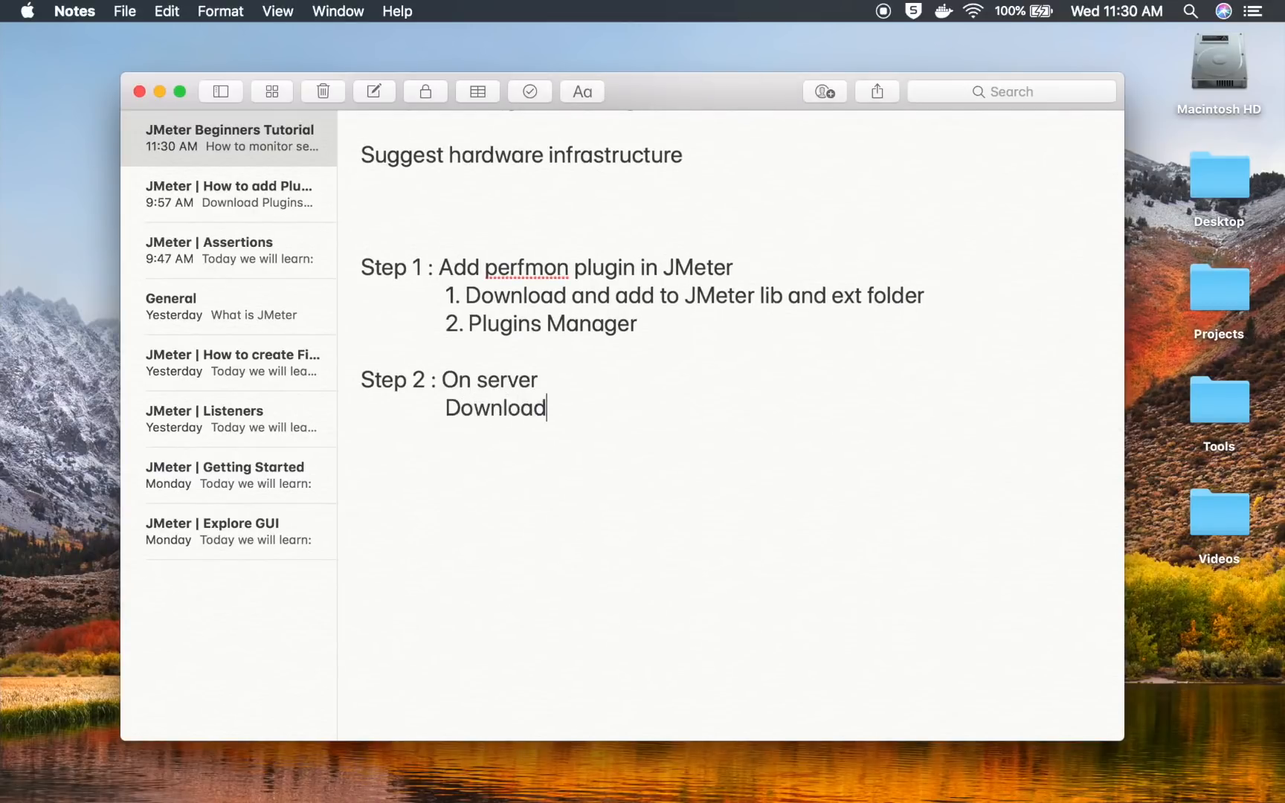
pyautogui.write(' perform server agent')
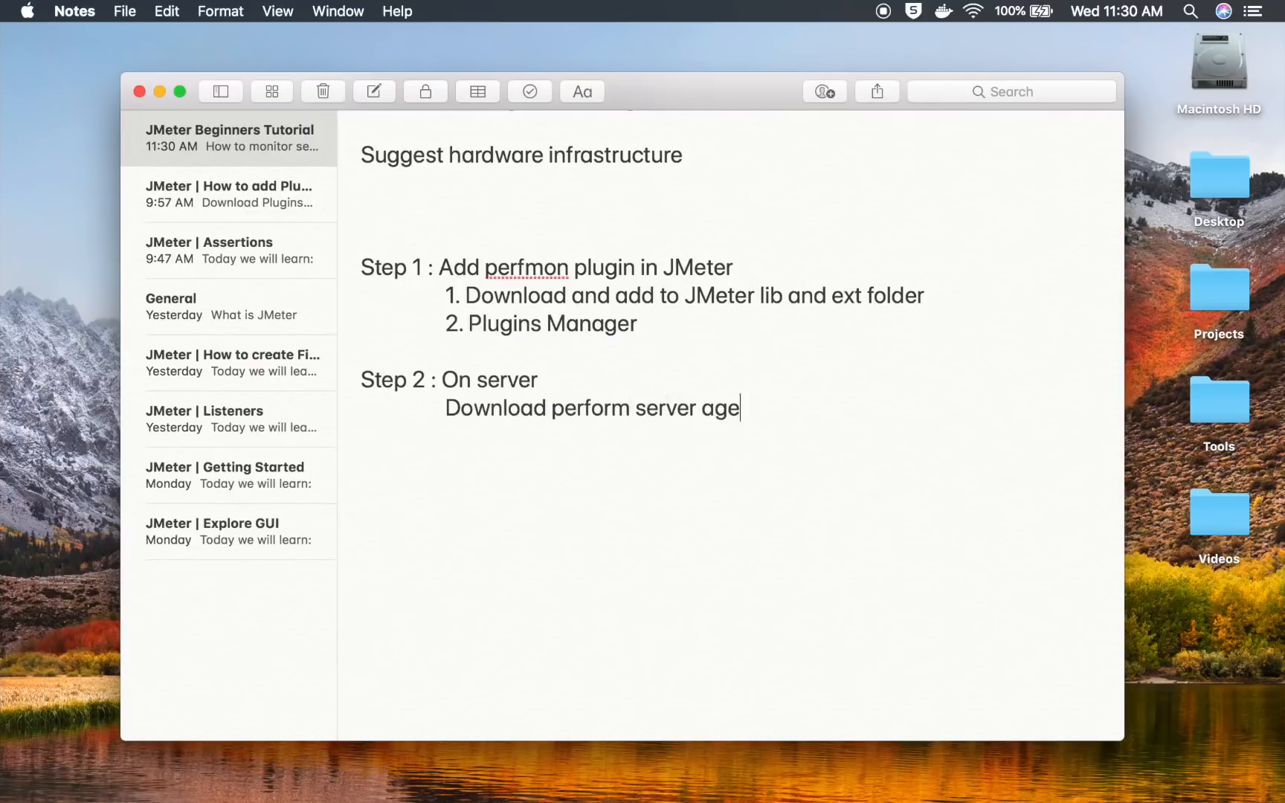
pyautogui.scroll(3, 616, 526)
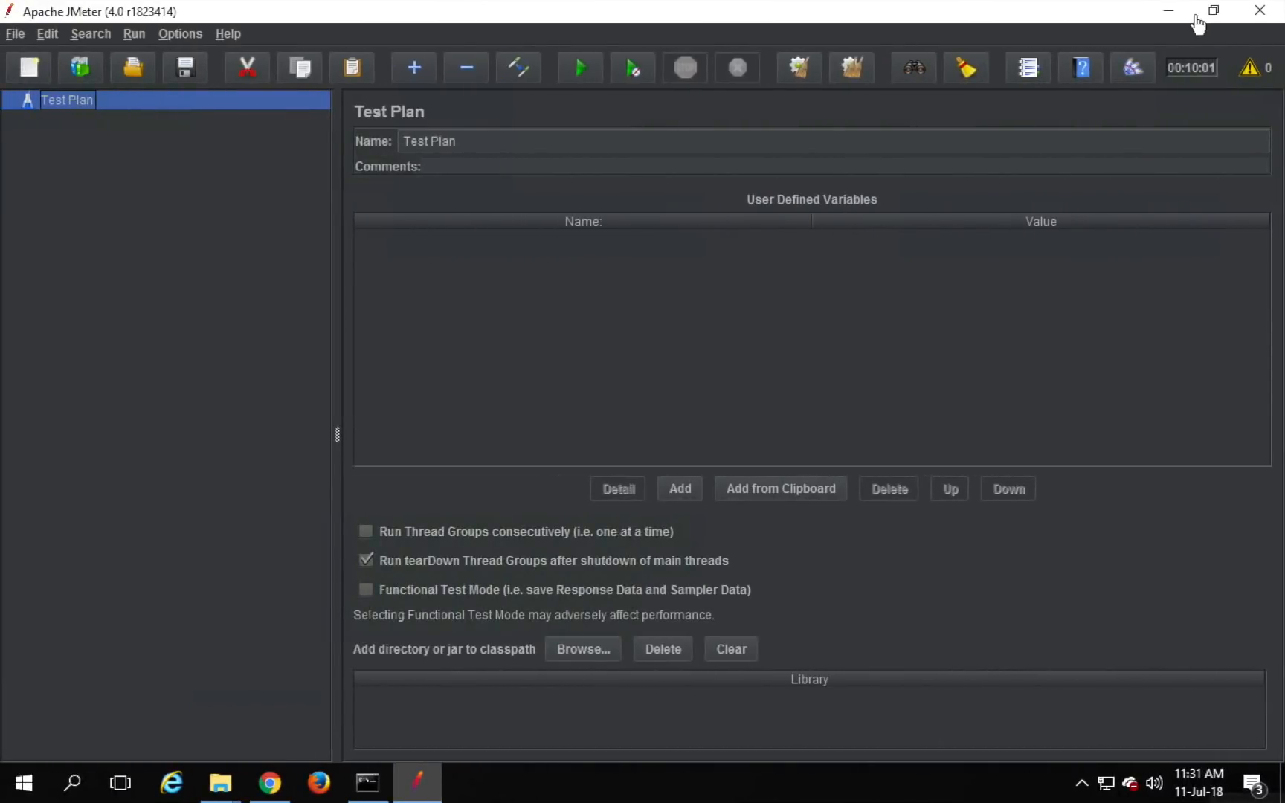
# Switch back to JMeter, minimize it, and return to the PerfMon documentation page from the plugin catalogue in Chrome.
pyautogui.click(1171, 12)
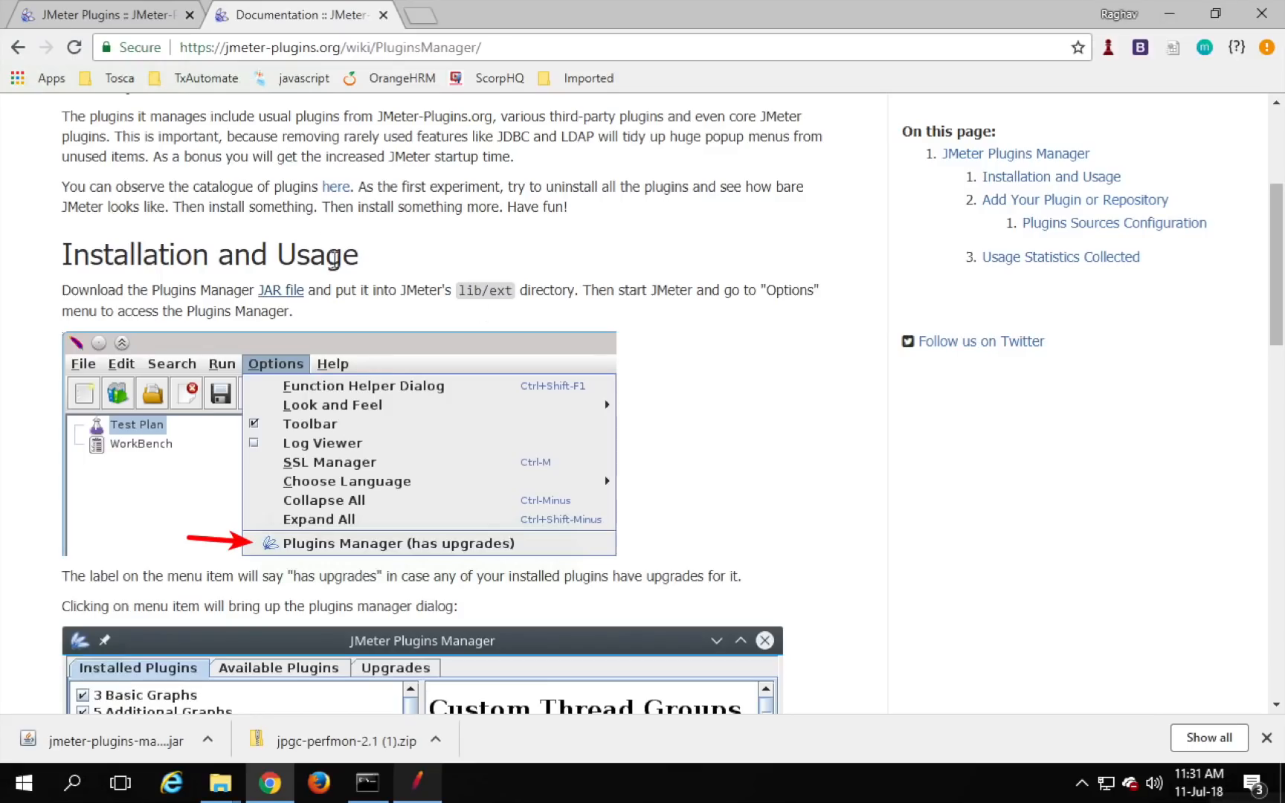
pyautogui.scroll(4, 336, 257)
pyautogui.click(119, 15)
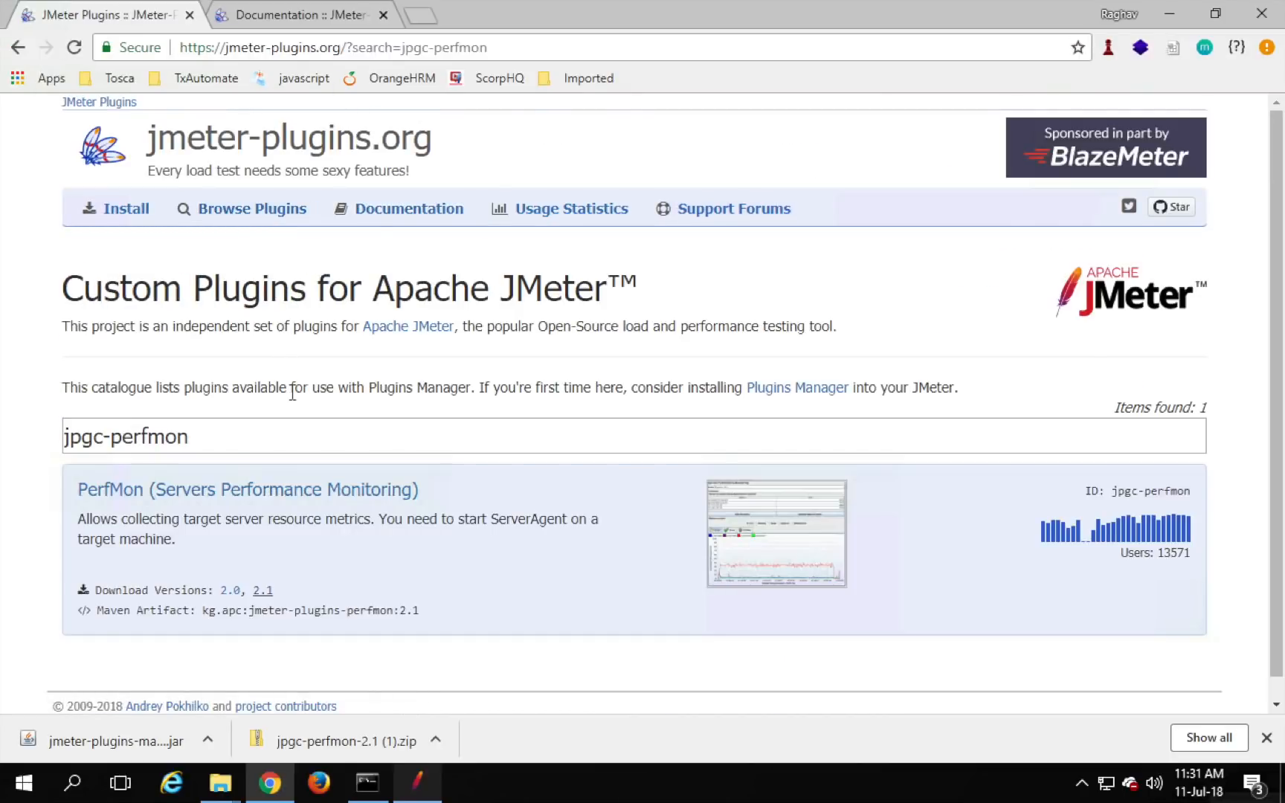
pyautogui.hotkey('alt', 'Left')
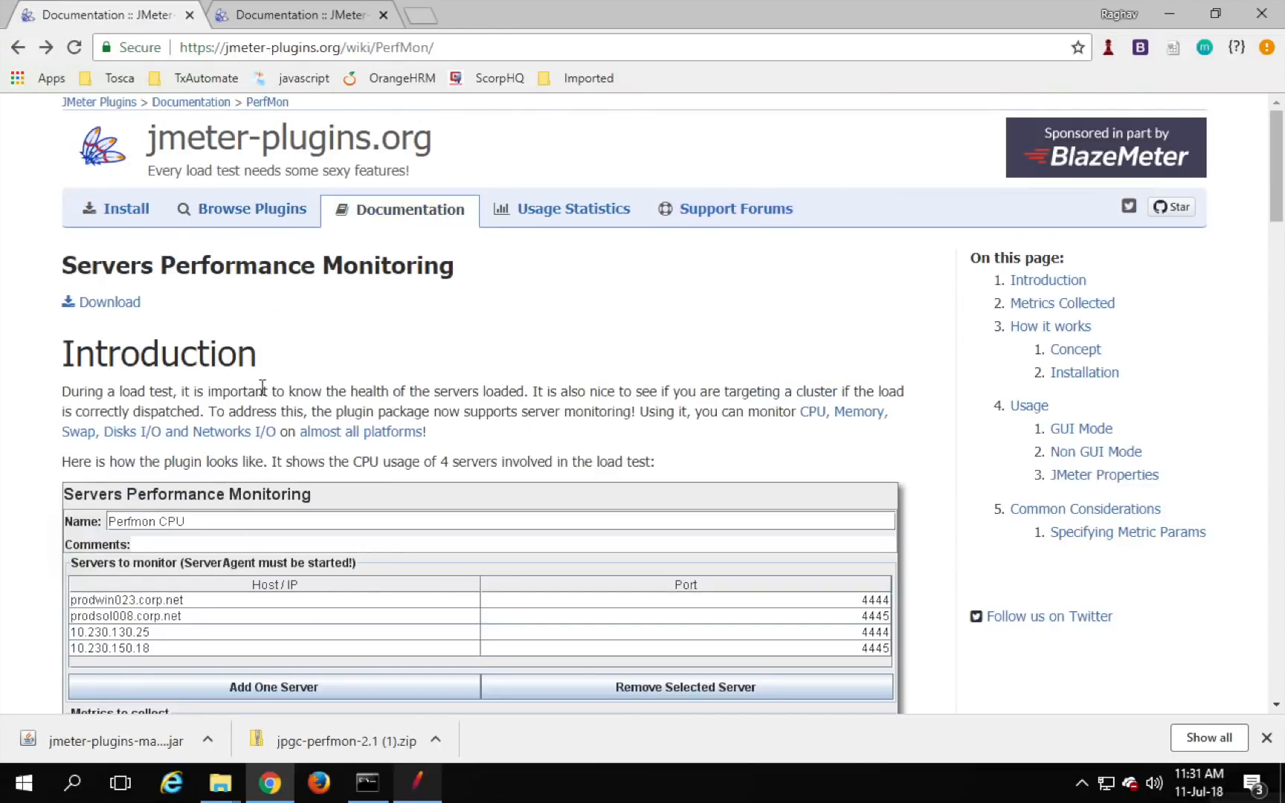
# Find the Installation section of the PerfMon documentation and open the linked Server Agent description in a separate tab.
pyautogui.hotkey('ctrl', 'l')
pyautogui.scroll(-12, 295, 405)
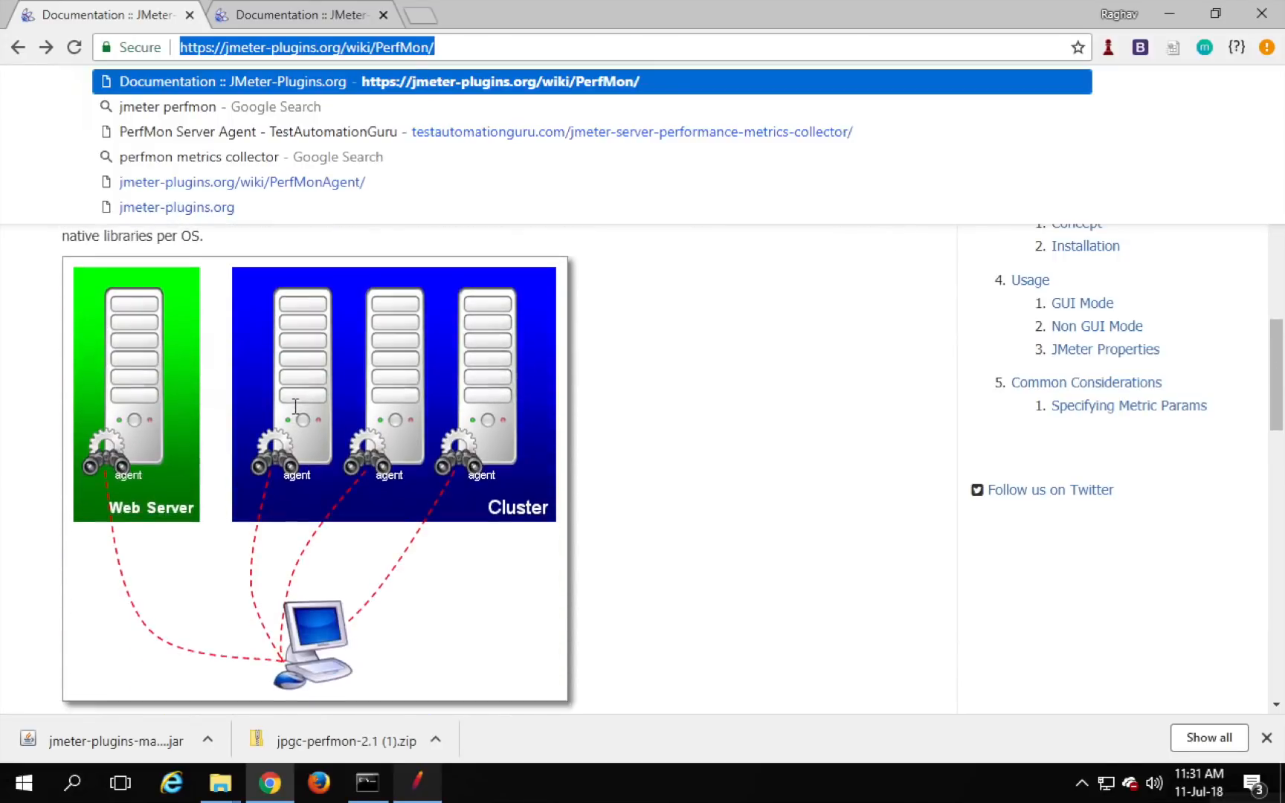
pyautogui.scroll(2, 296, 404)
pyautogui.scroll(-6, 295, 404)
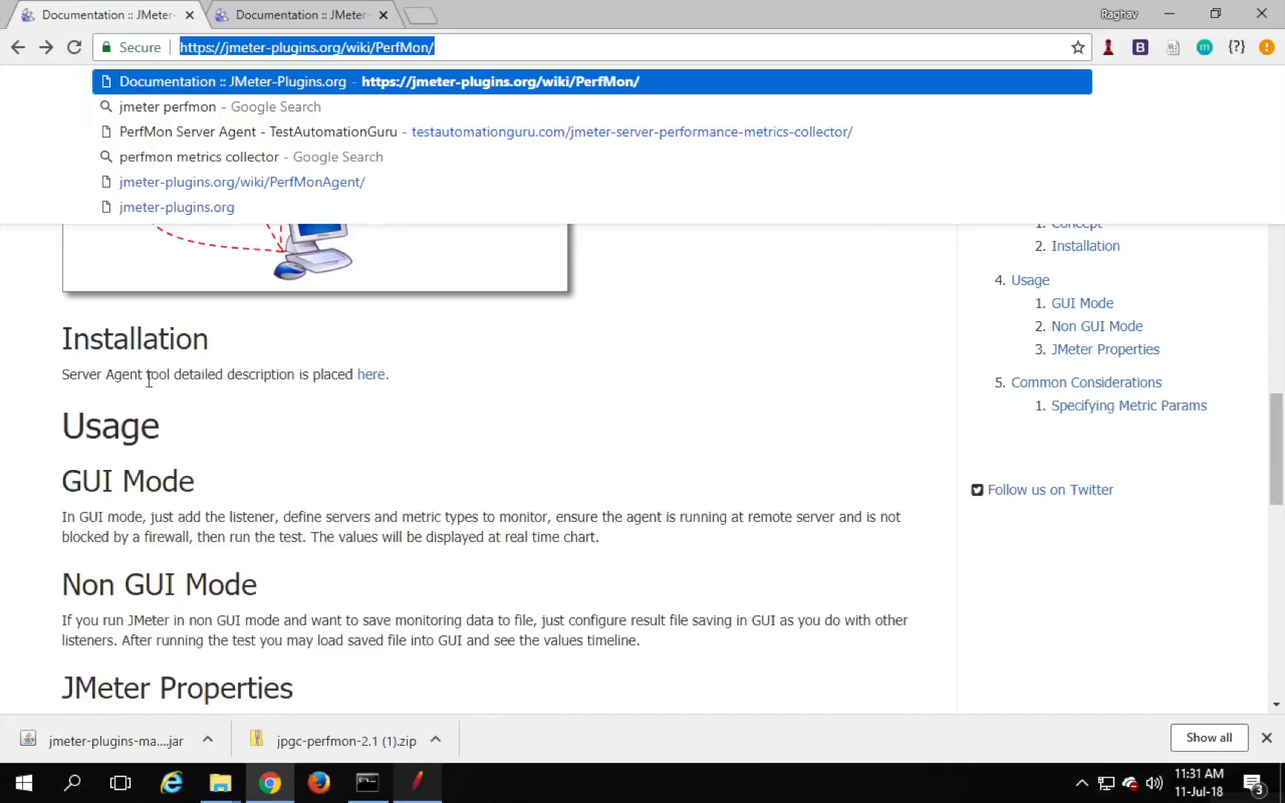
pyautogui.middleClick(370, 381)
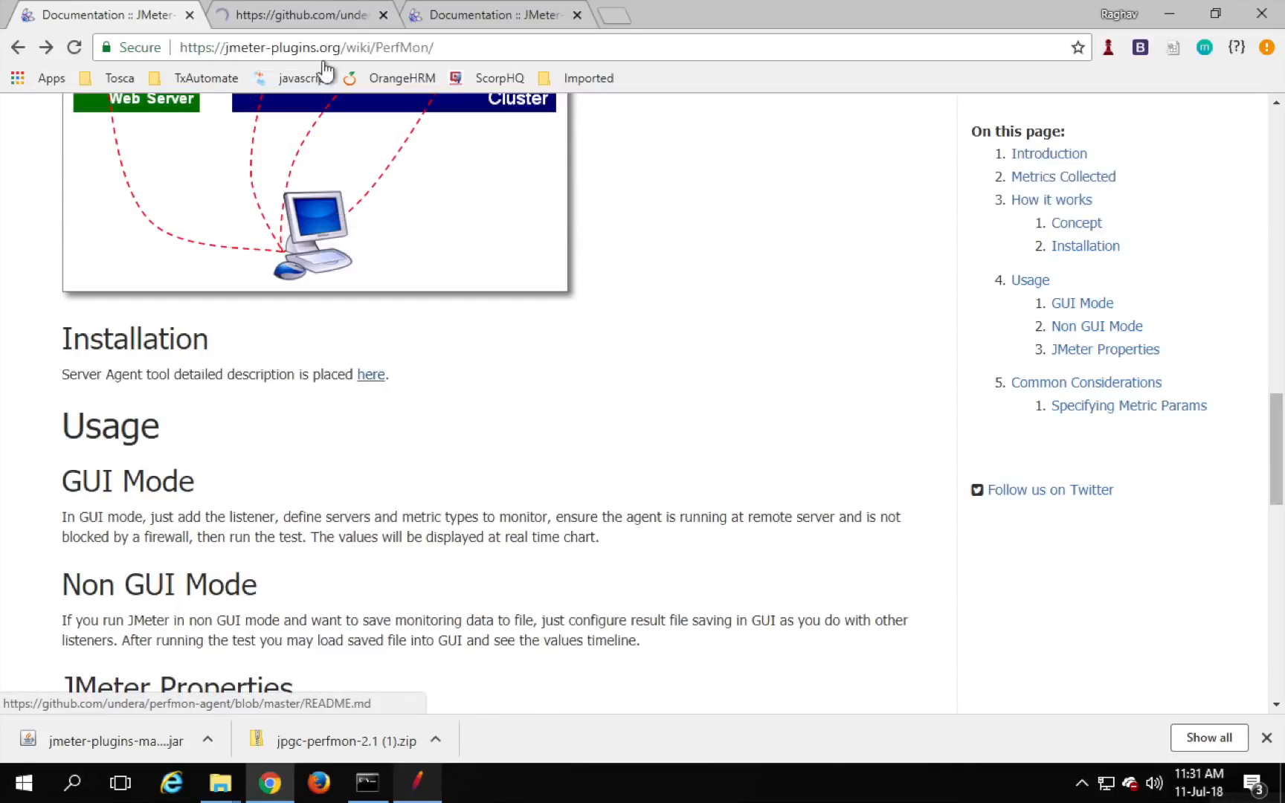
pyautogui.click(305, 15)
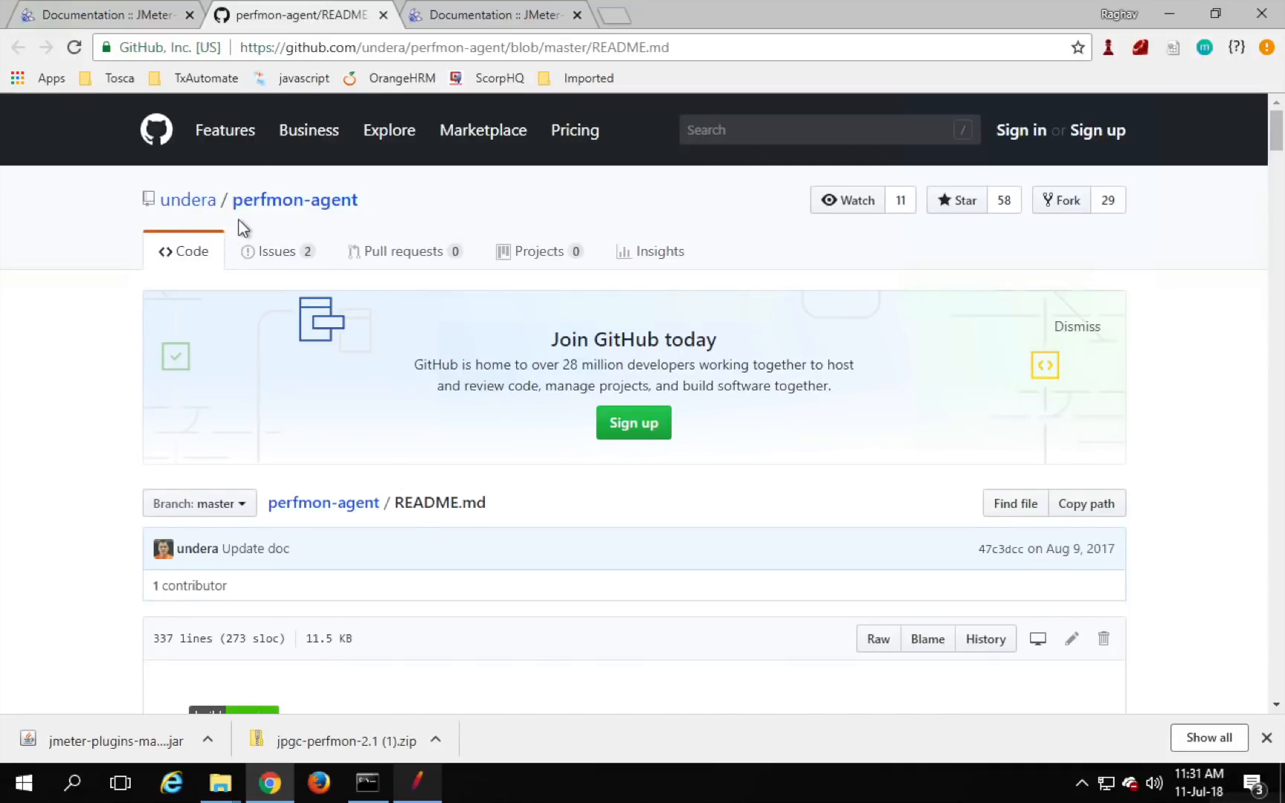
# Download ServerAgent-2.2.3.zip from the perfmon-agent README and show the file in its download folder.
pyautogui.scroll(-2, 452, 512)
pyautogui.scroll(-3, 451, 508)
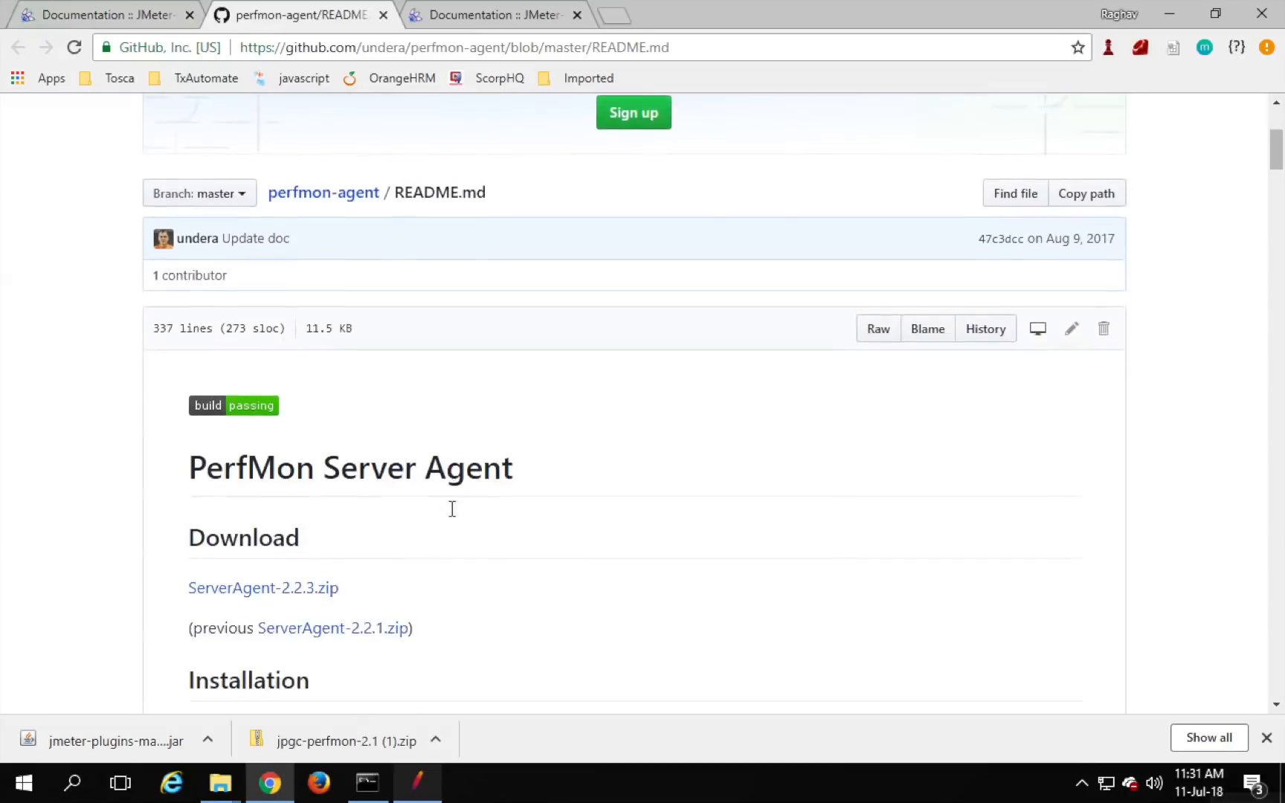
pyautogui.scroll(-2, 430, 542)
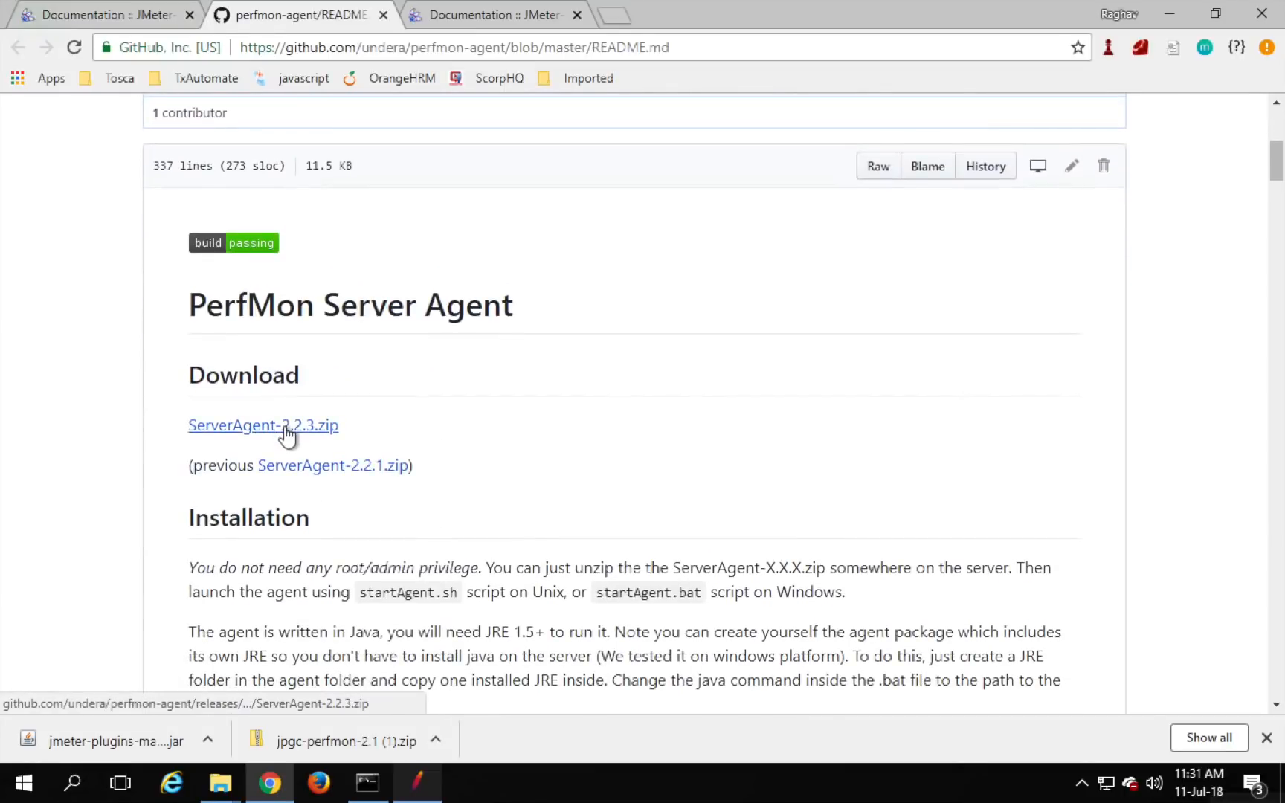
pyautogui.click(285, 429)
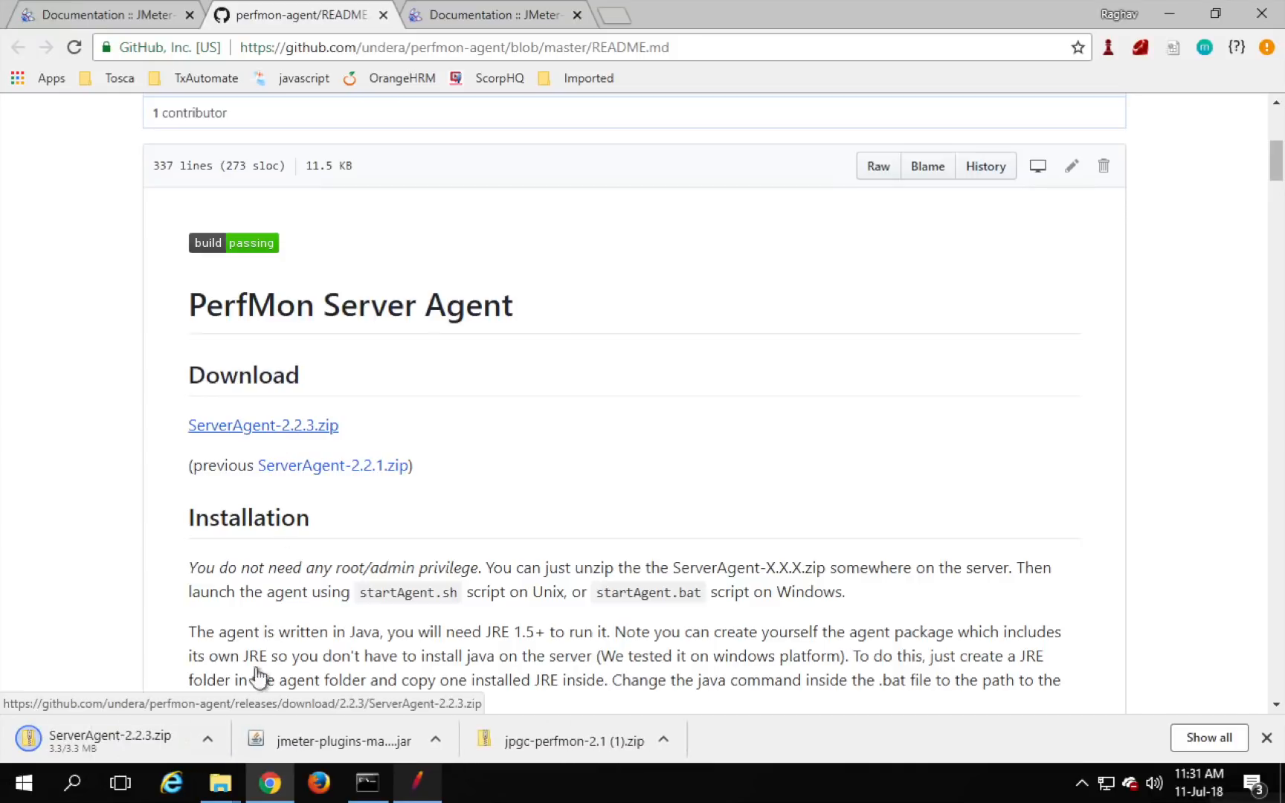
pyautogui.click(208, 737)
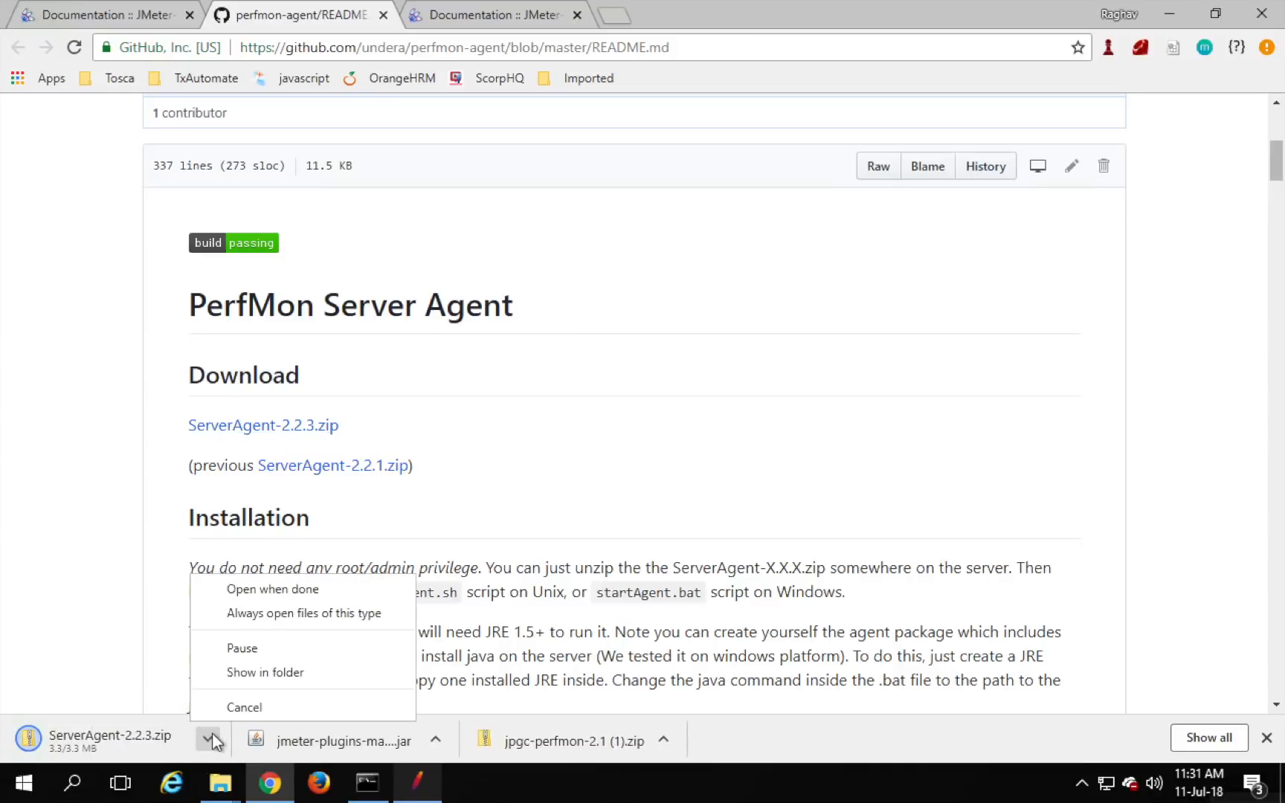
pyautogui.click(258, 673)
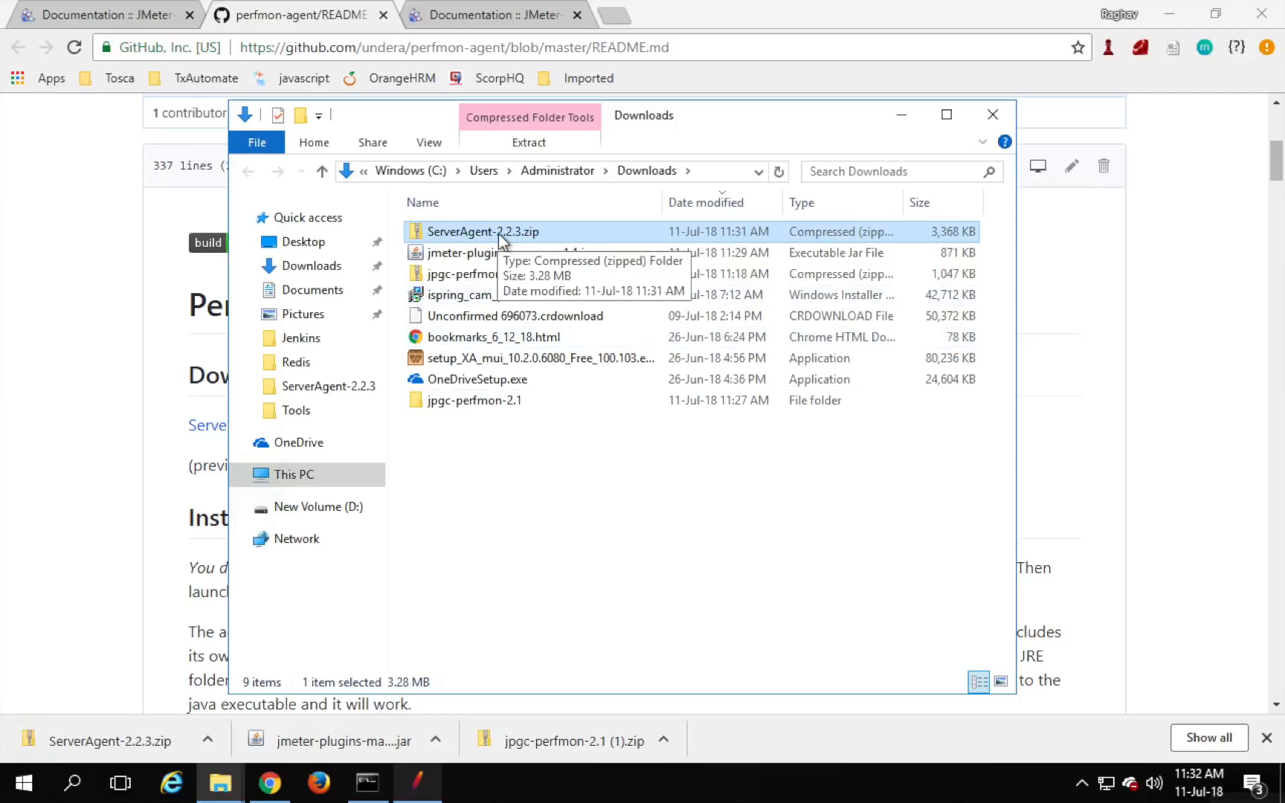
# Bring up the apache-jmeter-4.0 ext folder window, go up to the JMeter tools folder, and open its extracted ServerAgent-2.2.3 folder.
pyautogui.click(225, 786)
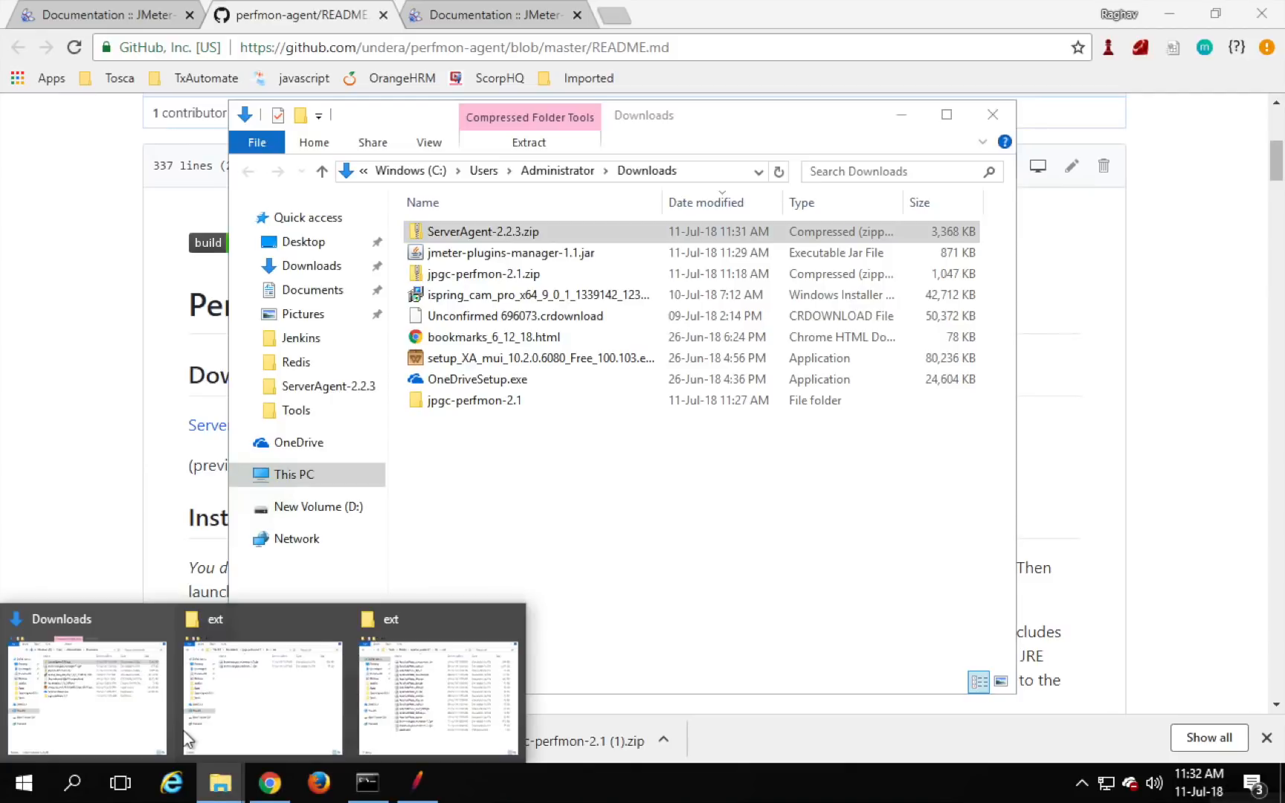
pyautogui.click(408, 699)
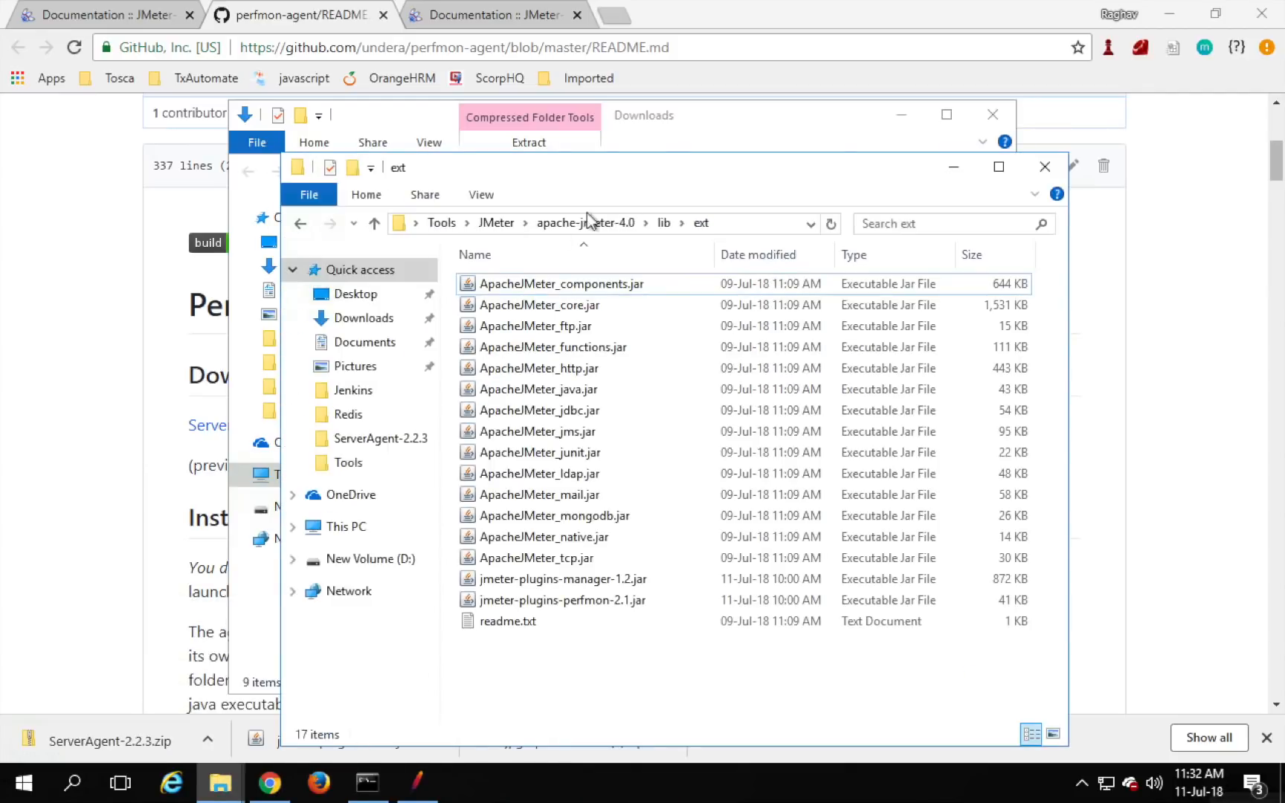
pyautogui.click(496, 223)
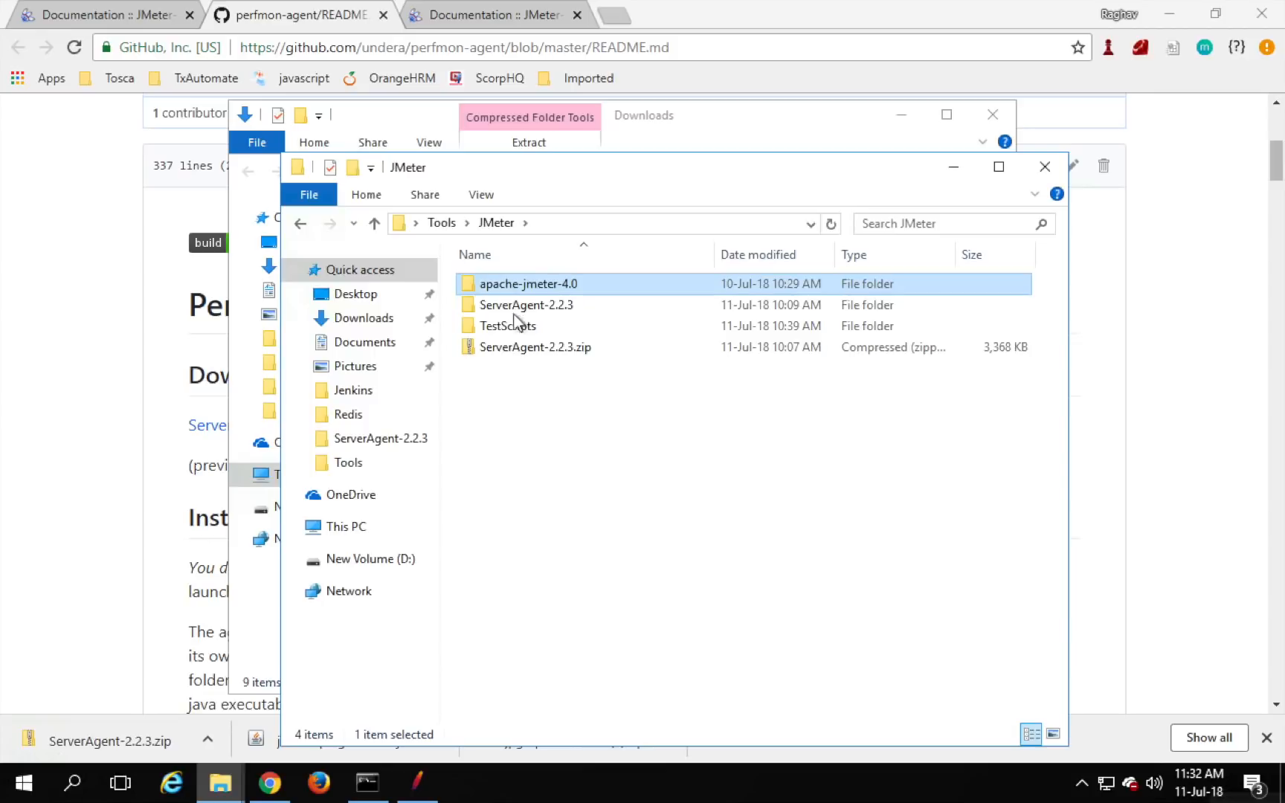
pyautogui.click(511, 348)
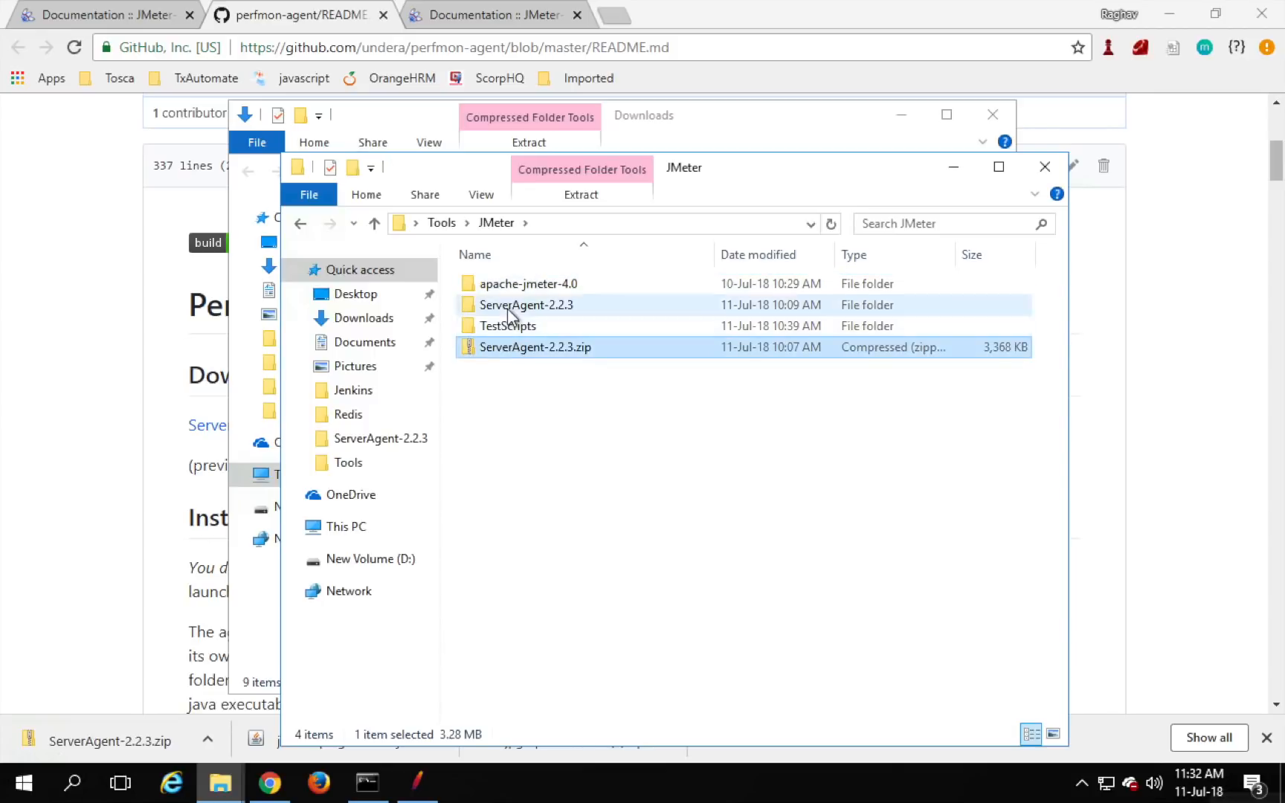
pyautogui.click(509, 312)
pyautogui.doubleClick(508, 308)
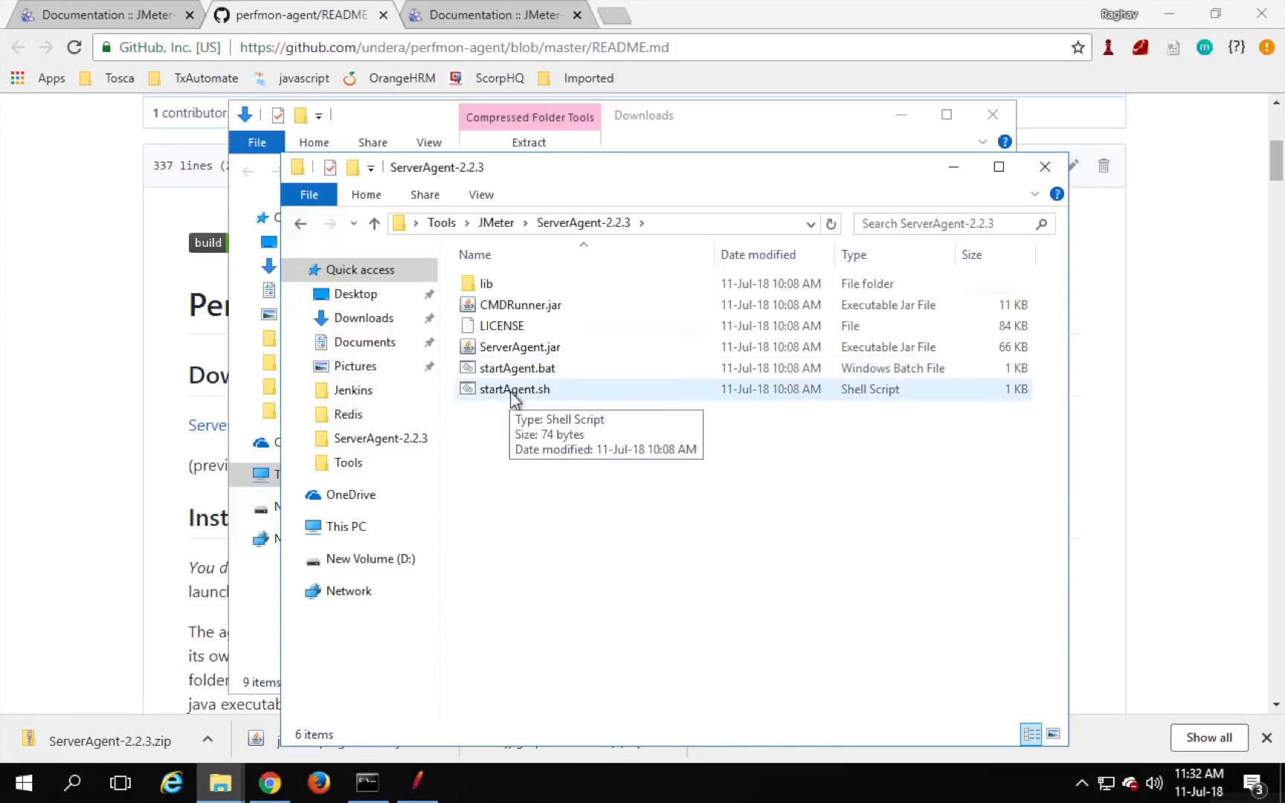
# Examine the ServerAgent-2.2.3 folder's full path and its startAgent.sh and startAgent.bat scripts.
pyautogui.click(696, 224)
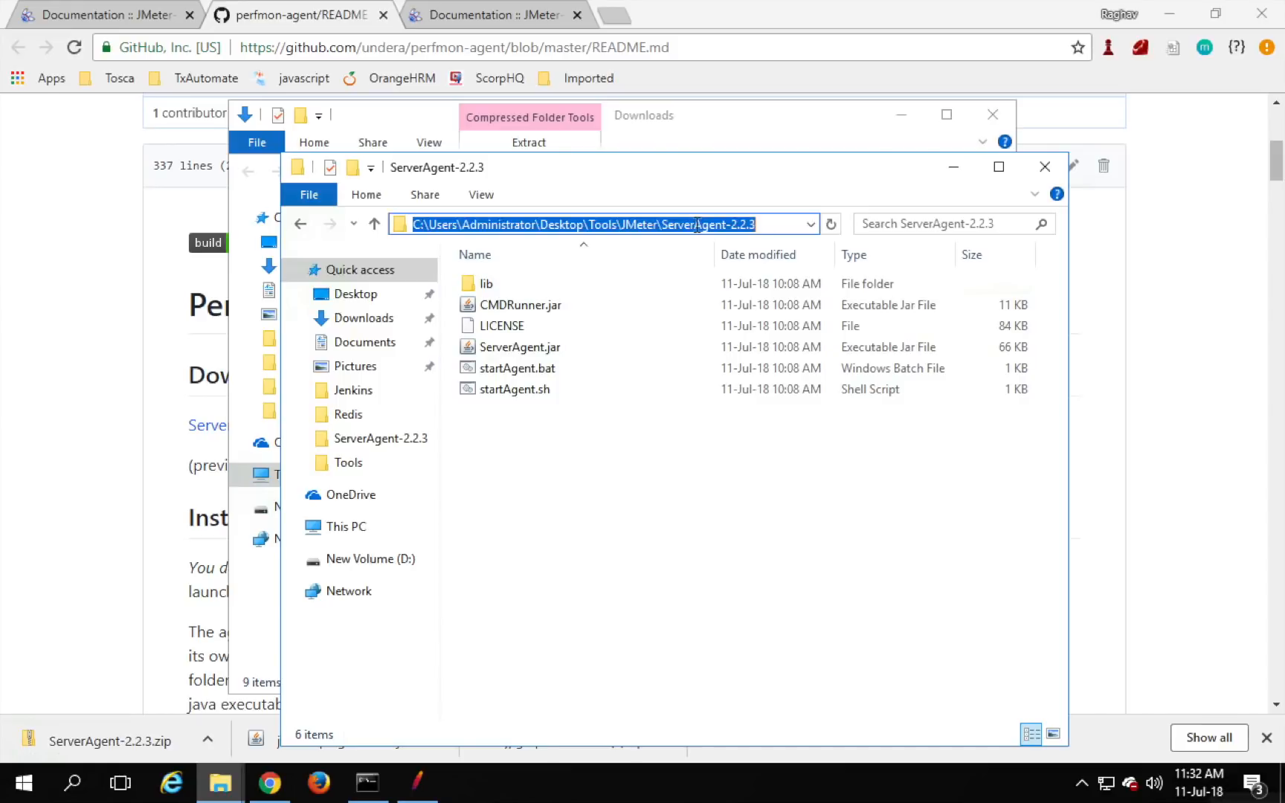
pyautogui.click(513, 389)
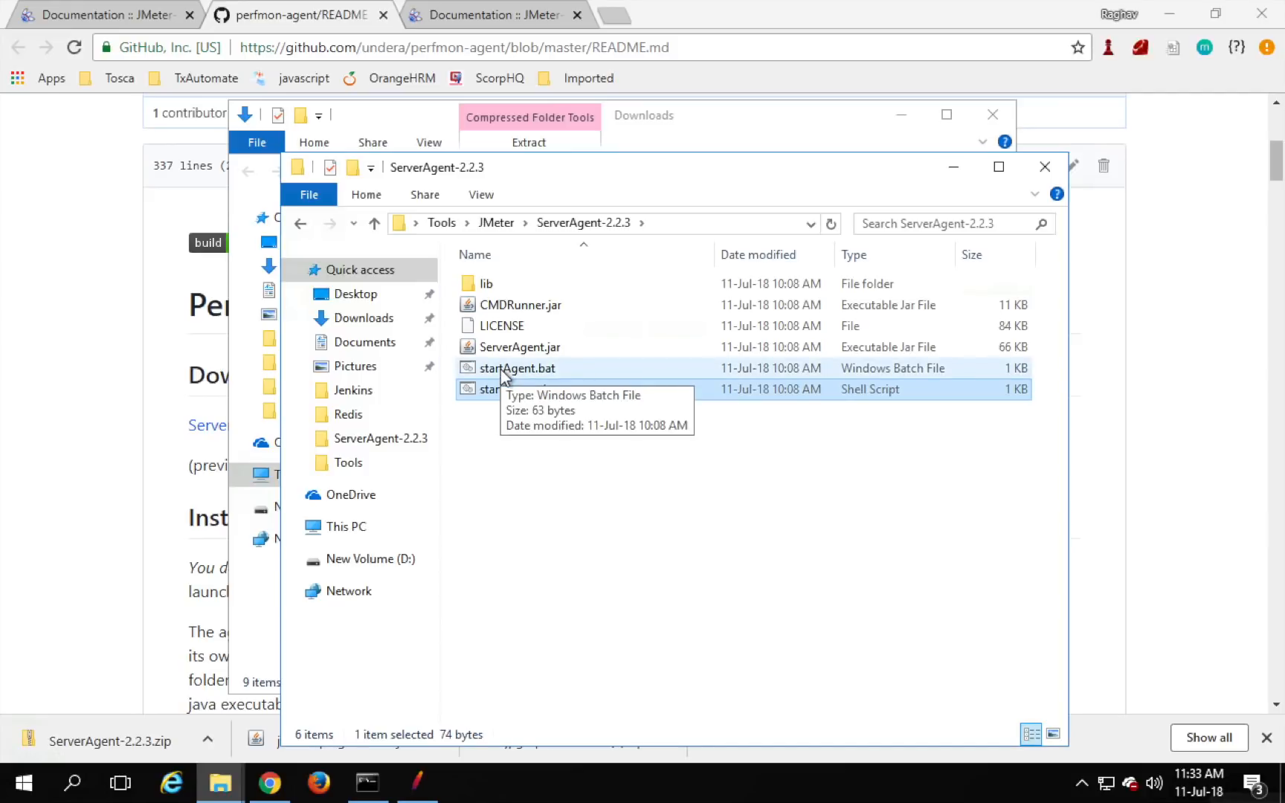
pyautogui.click(501, 370)
# Switch past Notes to Chrome on the Mac, show all web results for "jmeter perfmon", and open the "PerfMon - JMeter Plugins" result.
pyautogui.hotkey('ctrl', 'Right')
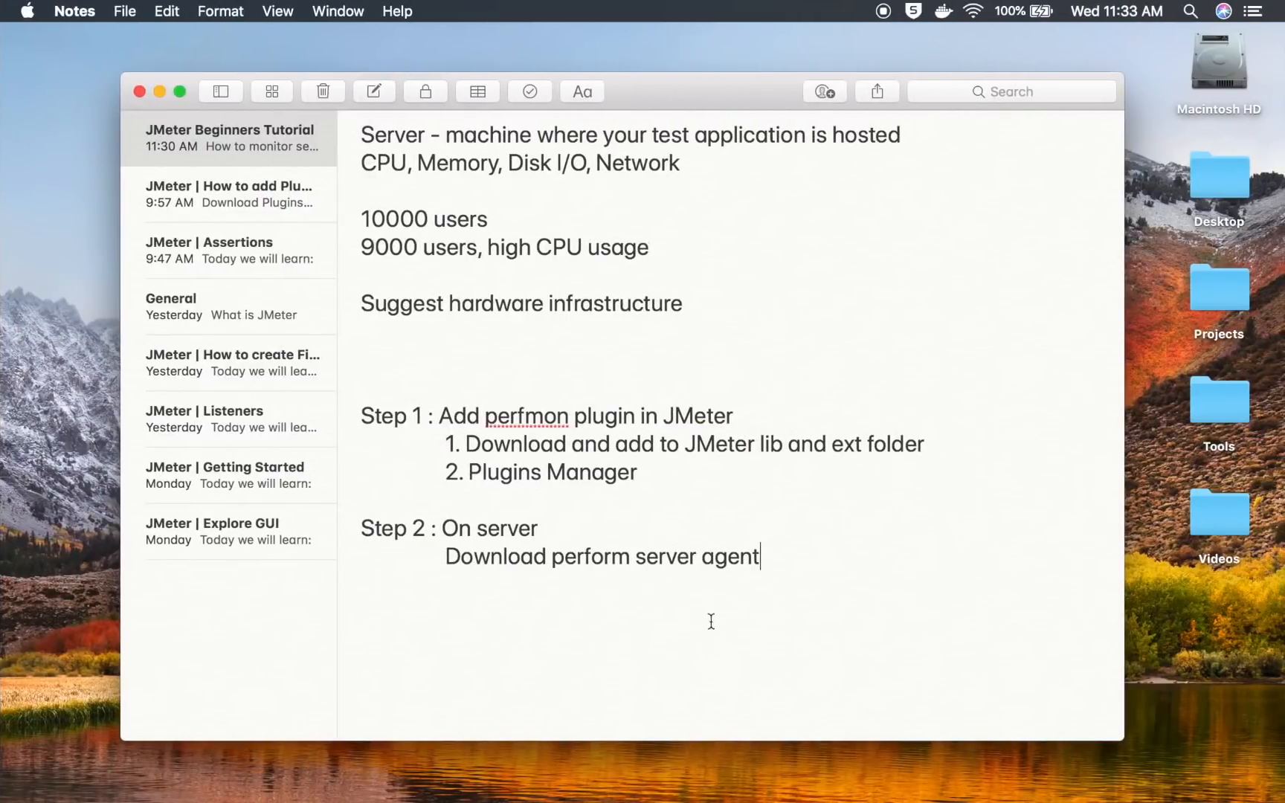
pyautogui.scroll(-3, 754, 621)
pyautogui.hotkey('ctrl', 'Right')
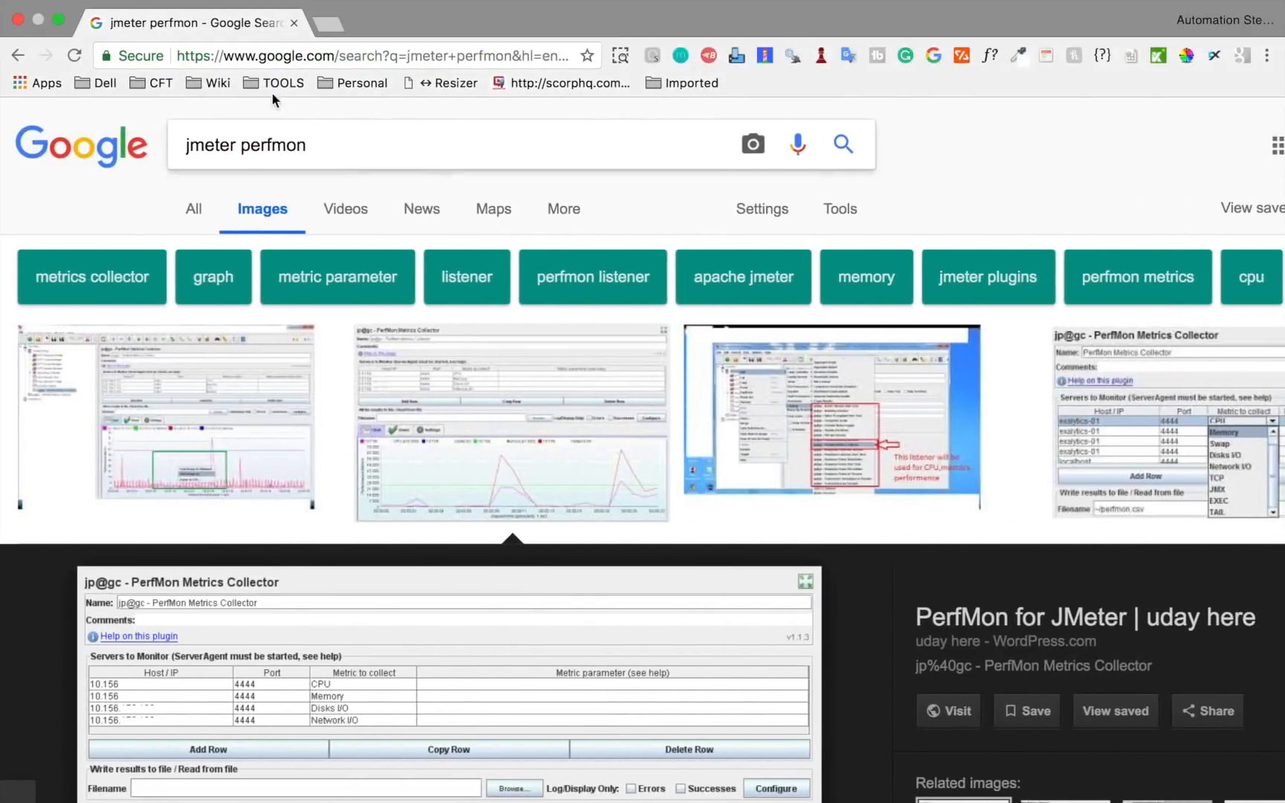
pyautogui.click(325, 30)
pyautogui.write('per')
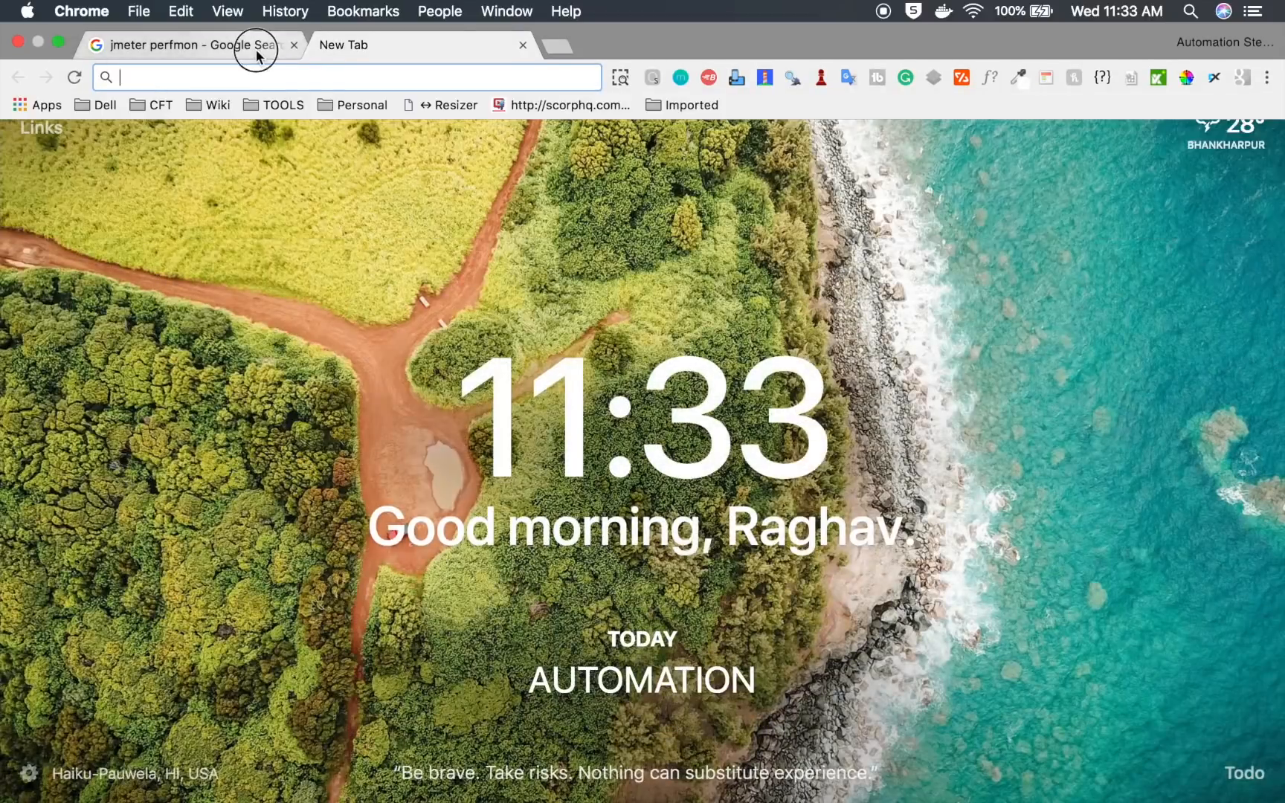
pyautogui.click(255, 52)
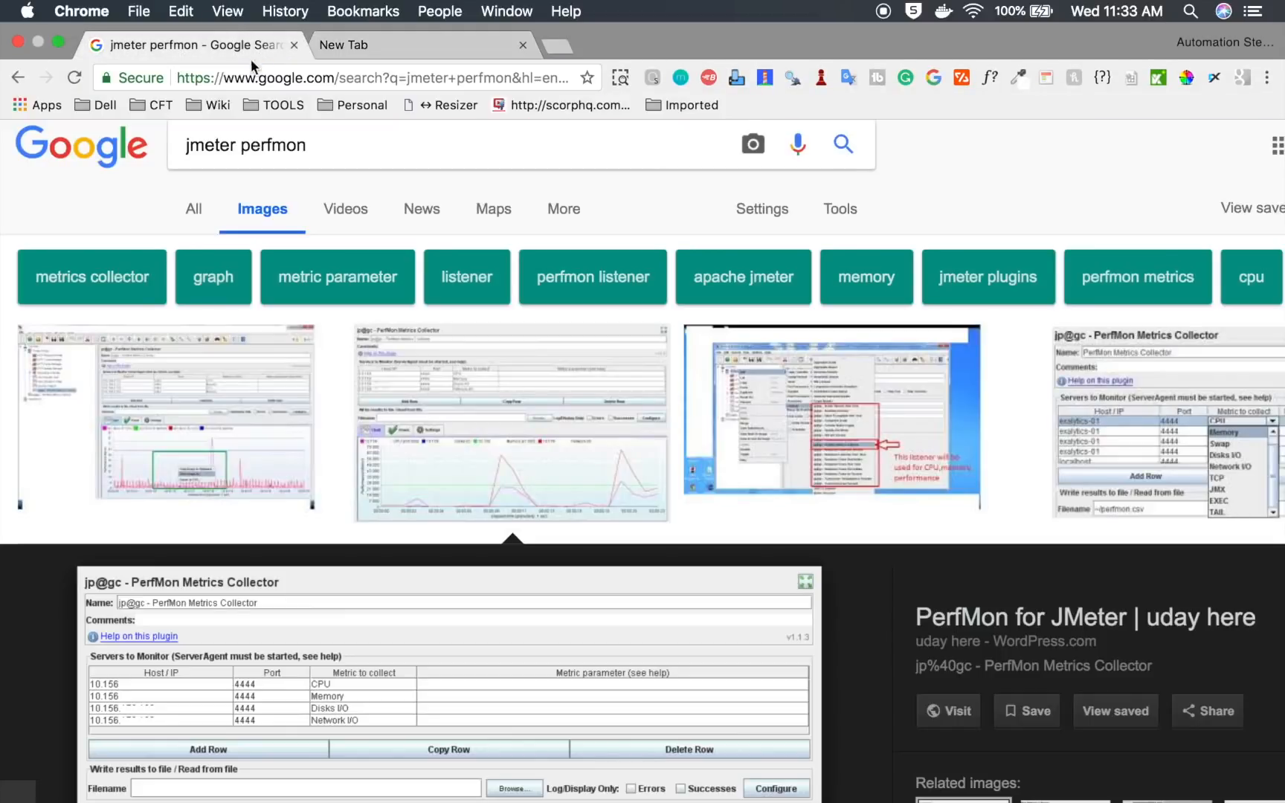
pyautogui.click(191, 208)
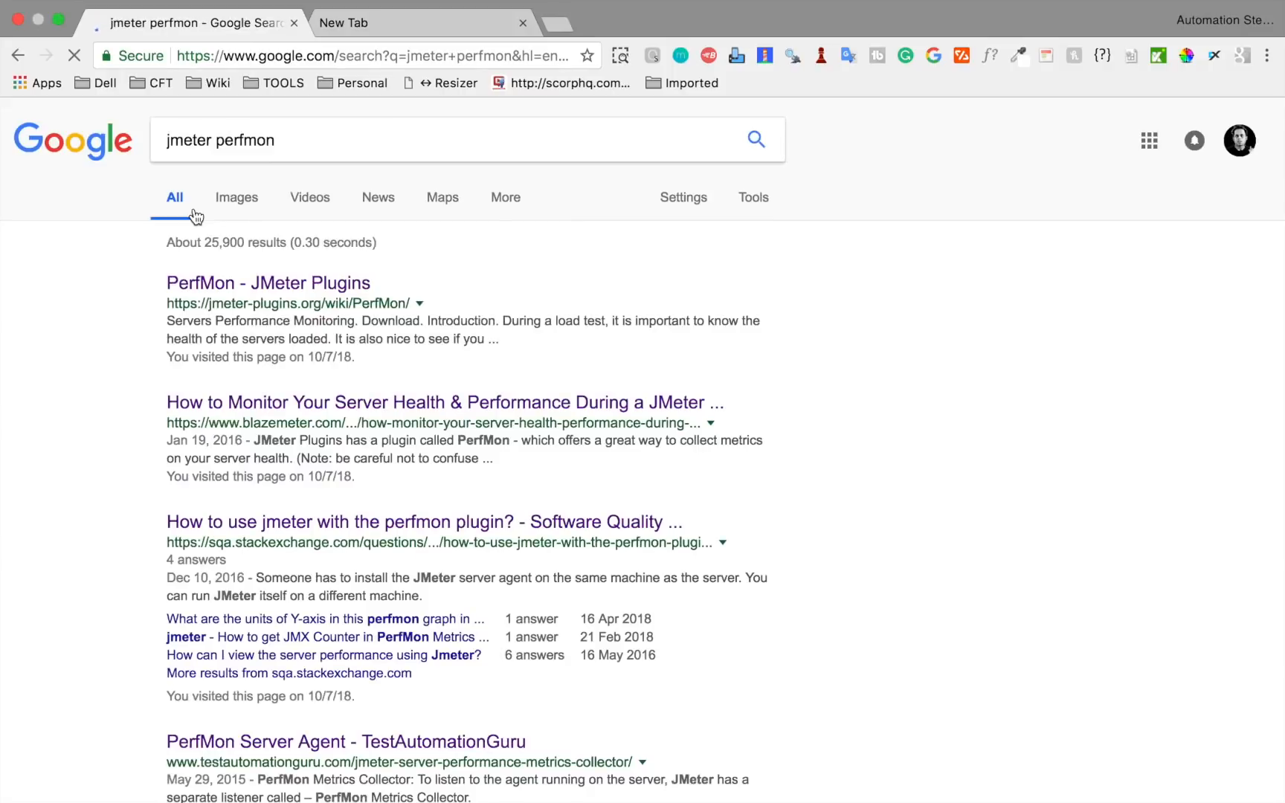
pyautogui.click(243, 285)
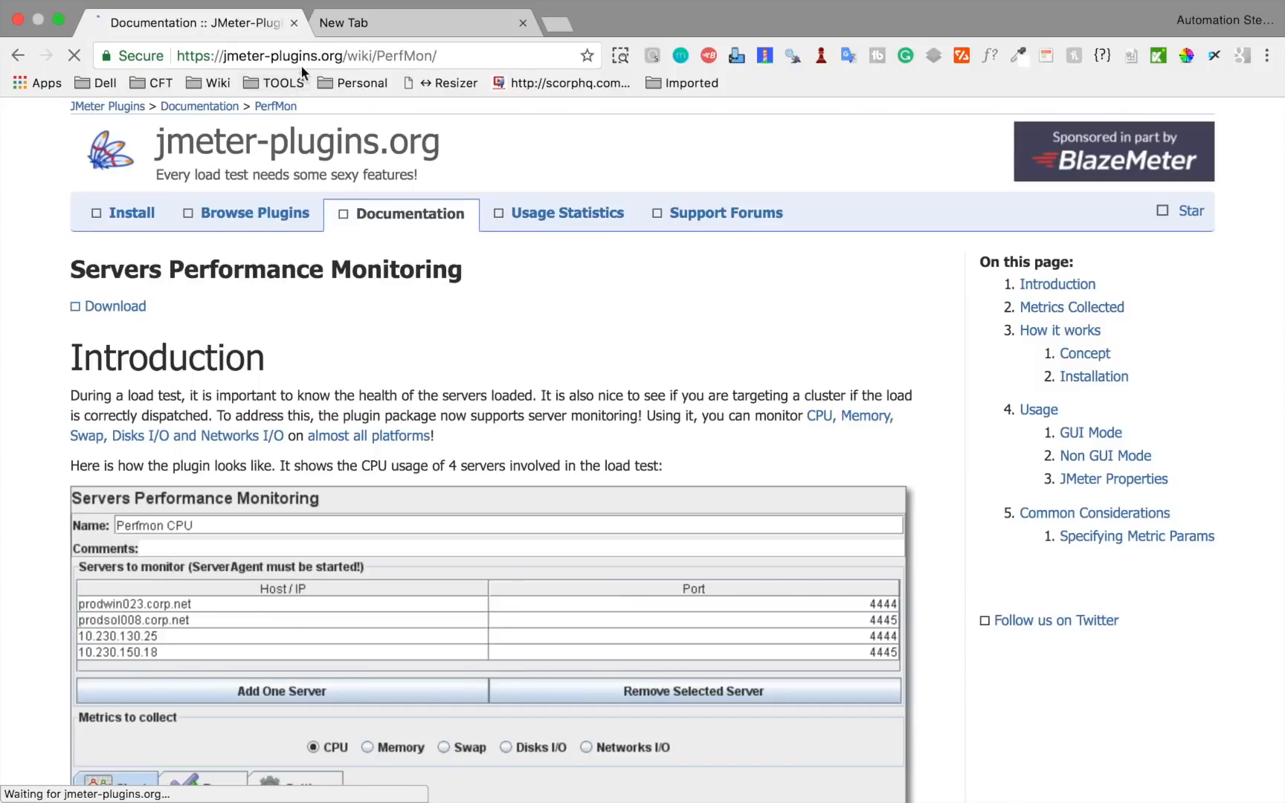
# Copy the PerfMon page's web address and paste it in Notes on a new line below "Download and add to JMeter lib and ext folder".
pyautogui.click(301, 59)
pyautogui.press('super+c')
pyautogui.hotkey('ctrl', 'Left')
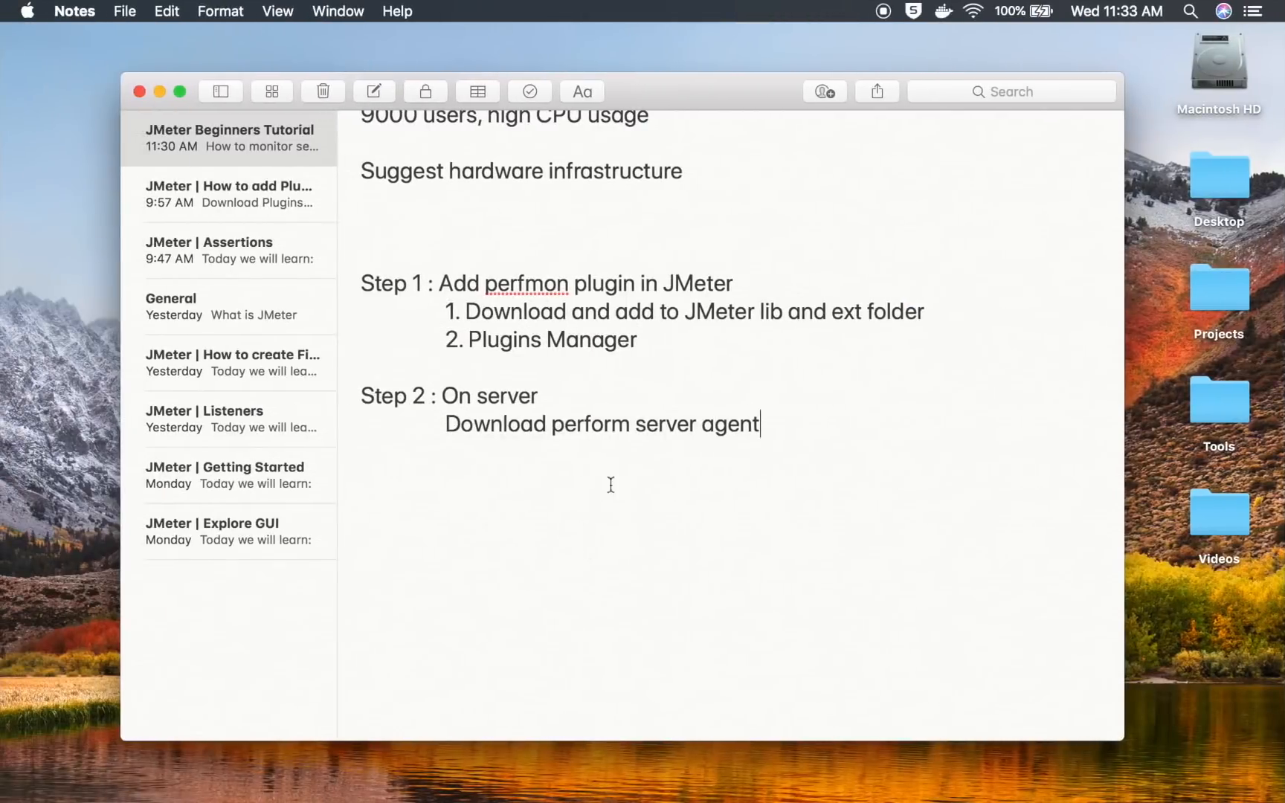
pyautogui.click(934, 312)
pyautogui.press('Return')
pyautogui.press('super+v')
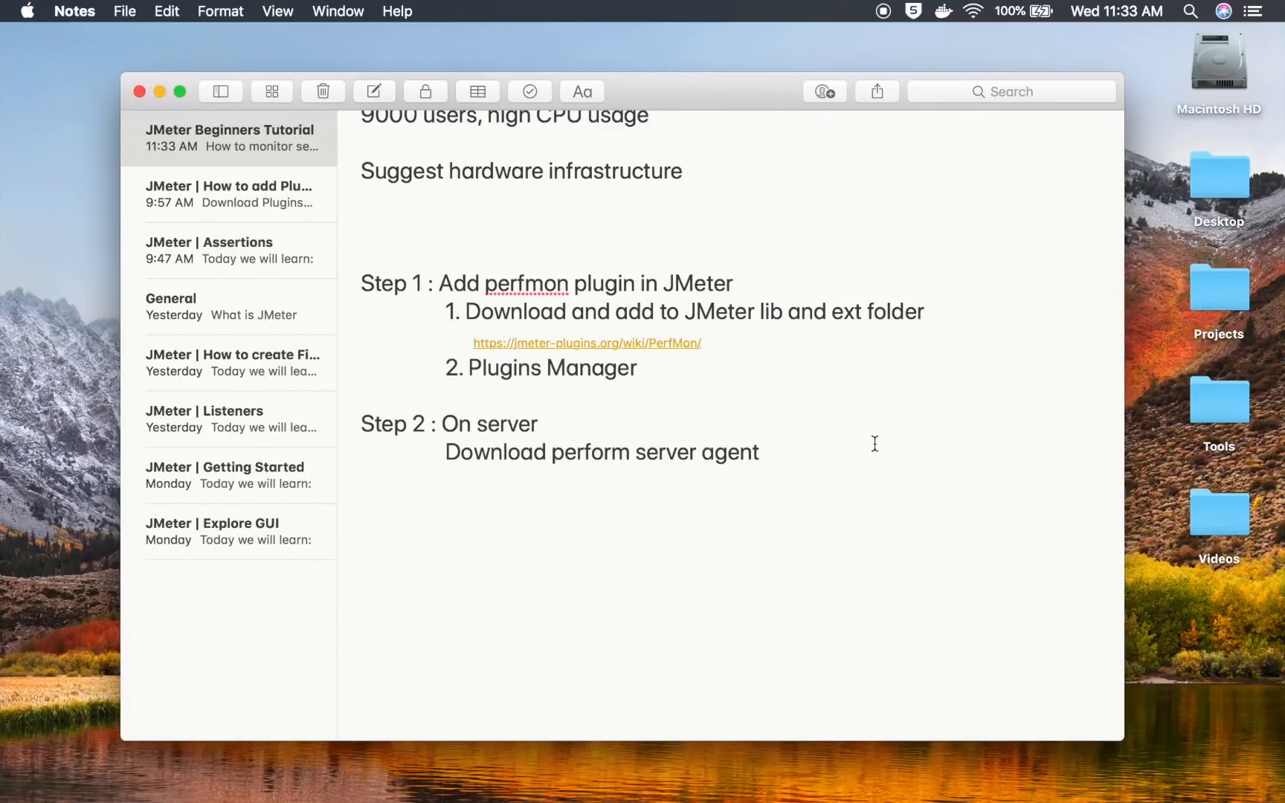
# Open the Server Agent description linked under Installation and add its README address in Notes below "Download perform server agent".
pyautogui.press('Return')
pyautogui.write('q')
pyautogui.press('BackSpace')
pyautogui.press('Tab')
pyautogui.press('Tab')
pyautogui.press('Tab')
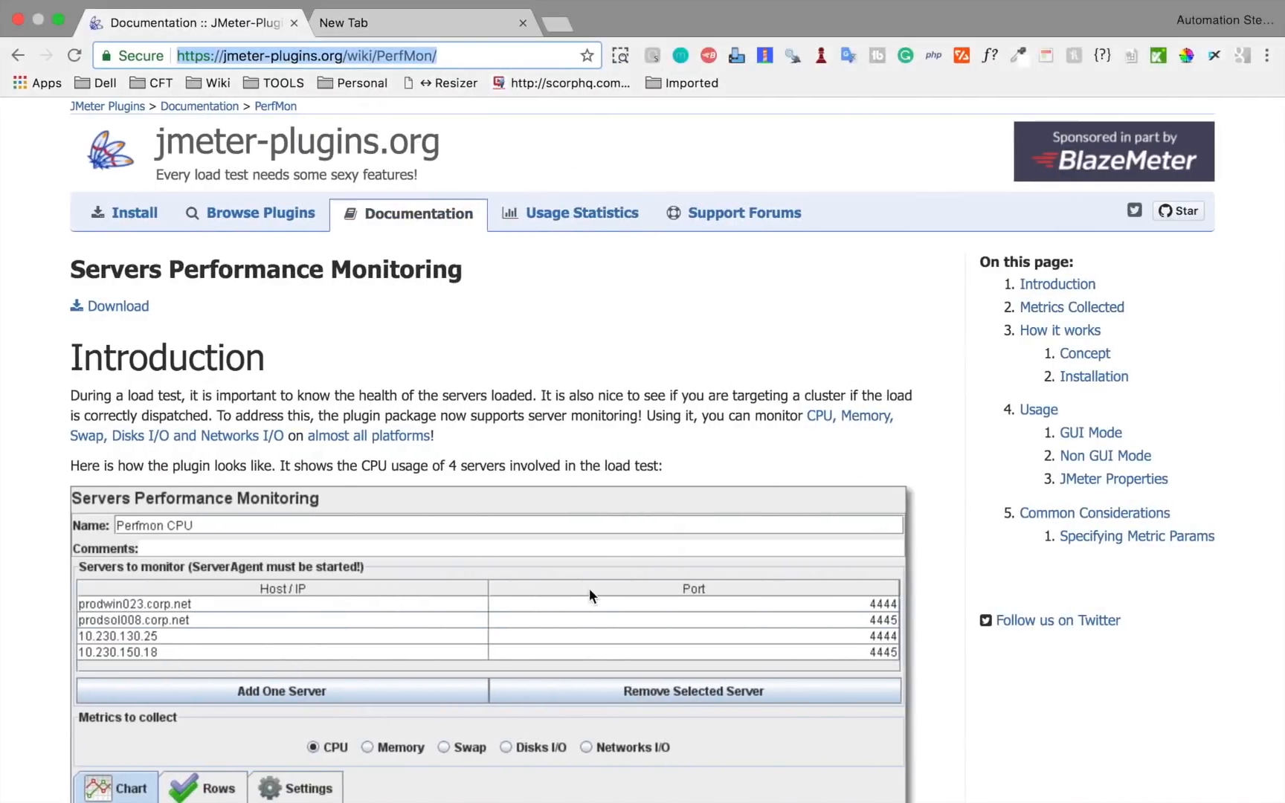
pyautogui.scroll(-20, 744, 588)
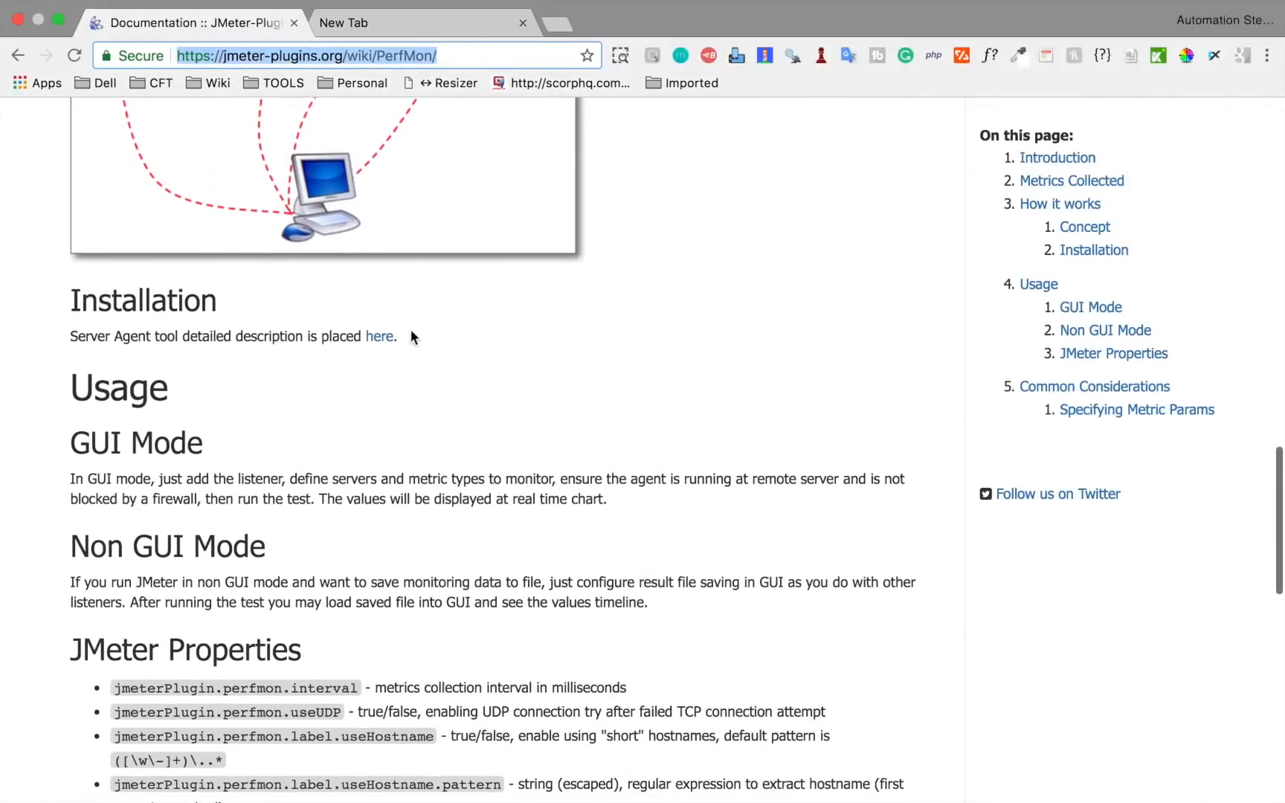
pyautogui.click(380, 337)
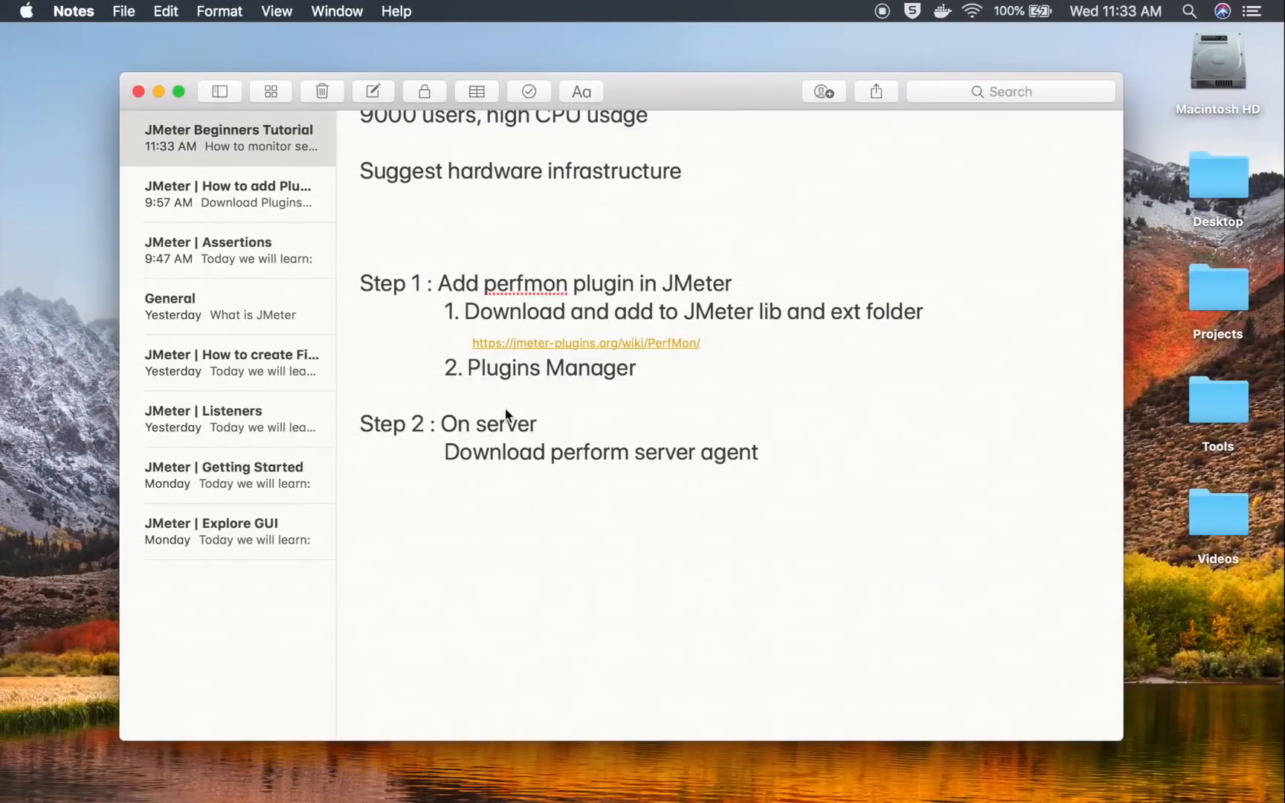
pyautogui.write('https://github.com/undera/perfmon-agent/blob/master/README.md')
# Add the line "Step 3 : Start the perfmon server agent" to the note below the README link.
pyautogui.press('Return')
pyautogui.write('Step 3')
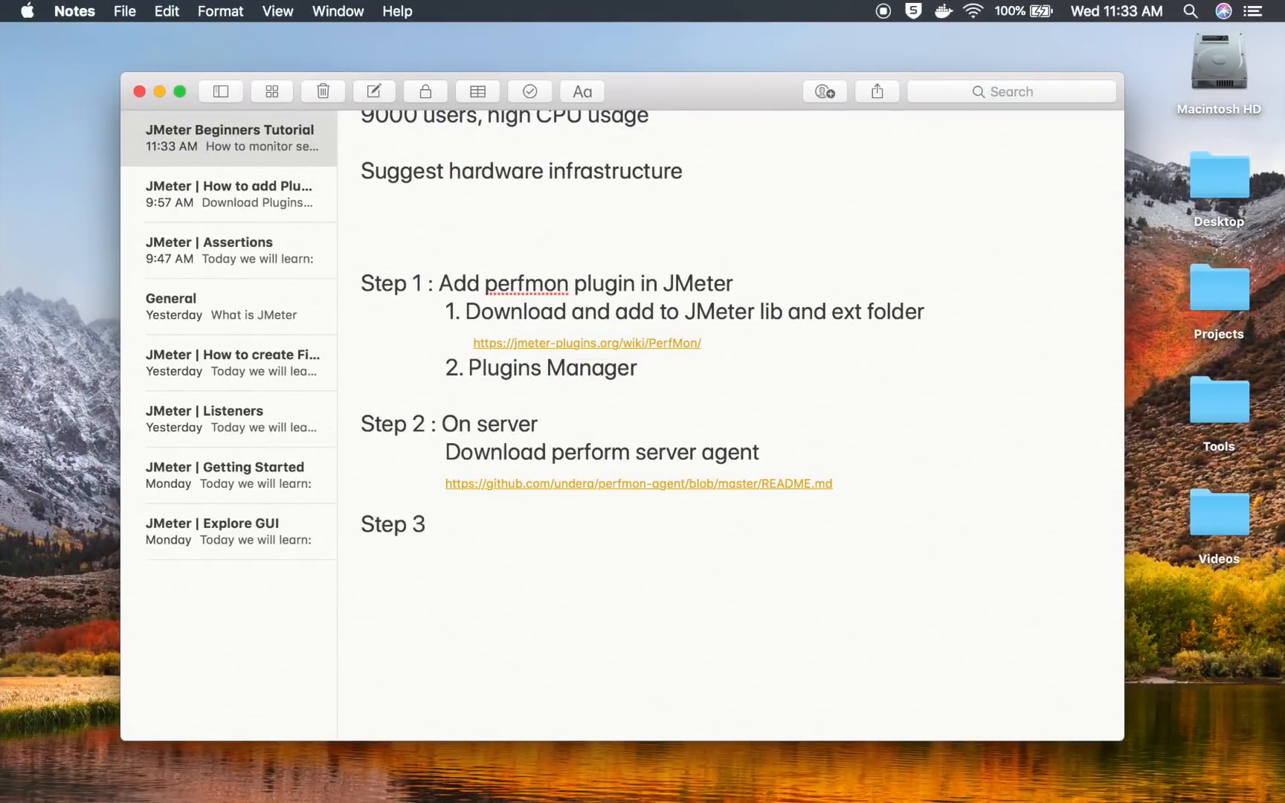
pyautogui.write(' : Start the ')
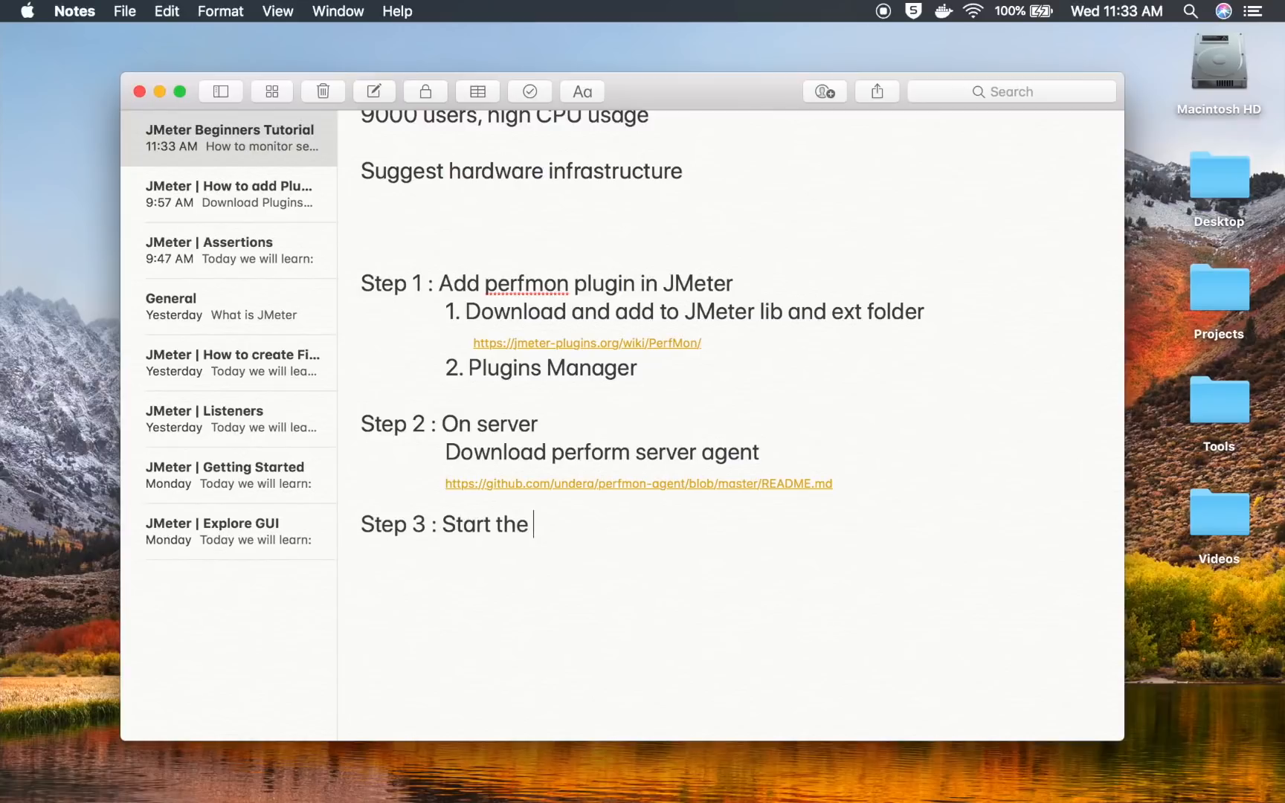
pyautogui.write('perfmon ser')
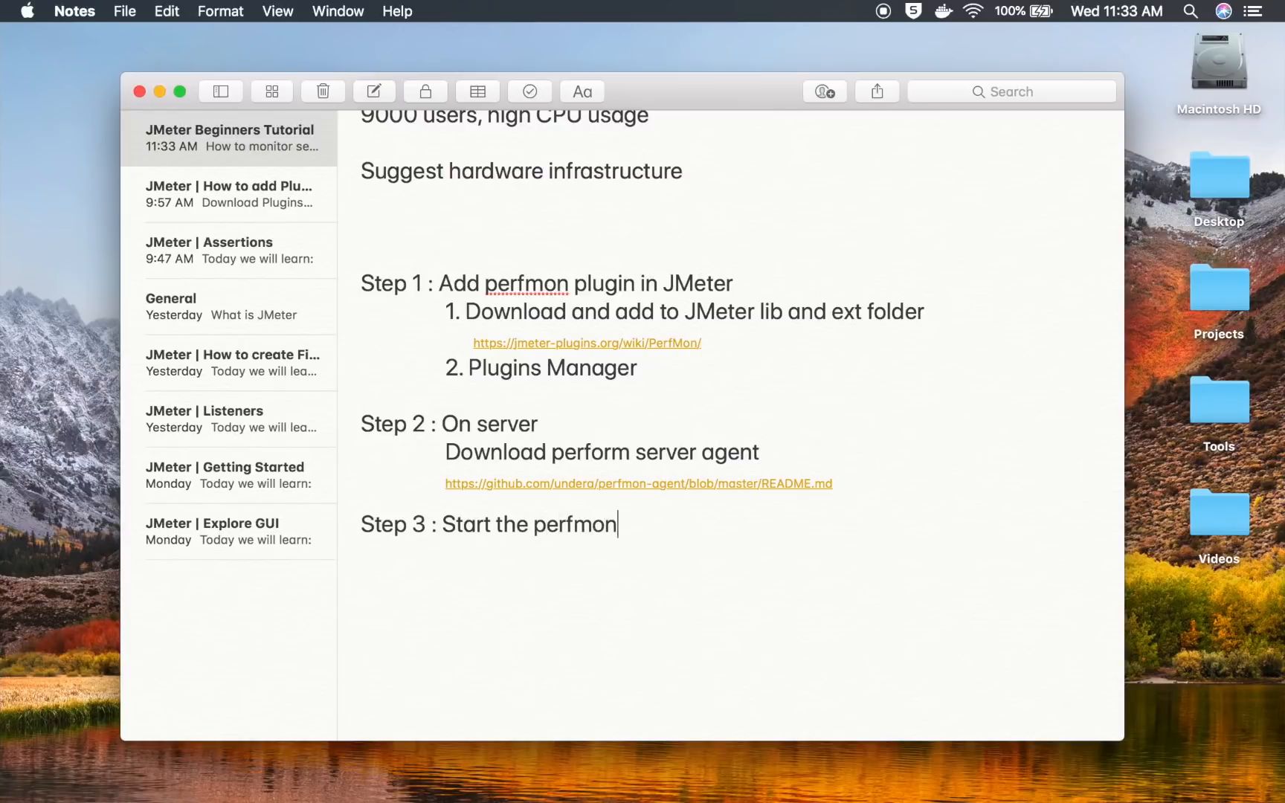
pyautogui.write('ver agent')
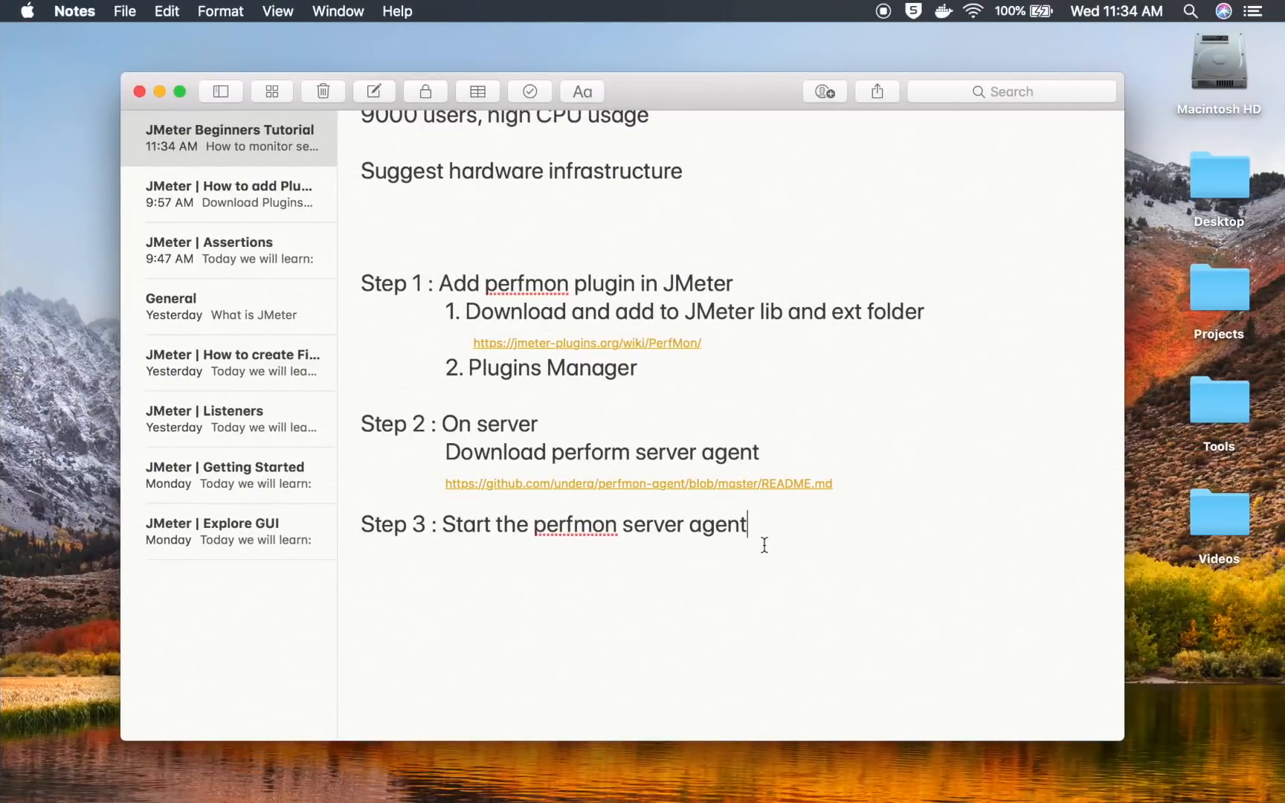
# Add the indented line "Mac/linux - terminal > sh startAgent.sh" below Step 3.
pyautogui.press('Return')
pyautogui.press('Tab')
pyautogui.press('Tab')
pyautogui.press('Tab')
pyautogui.write('Mac/l')
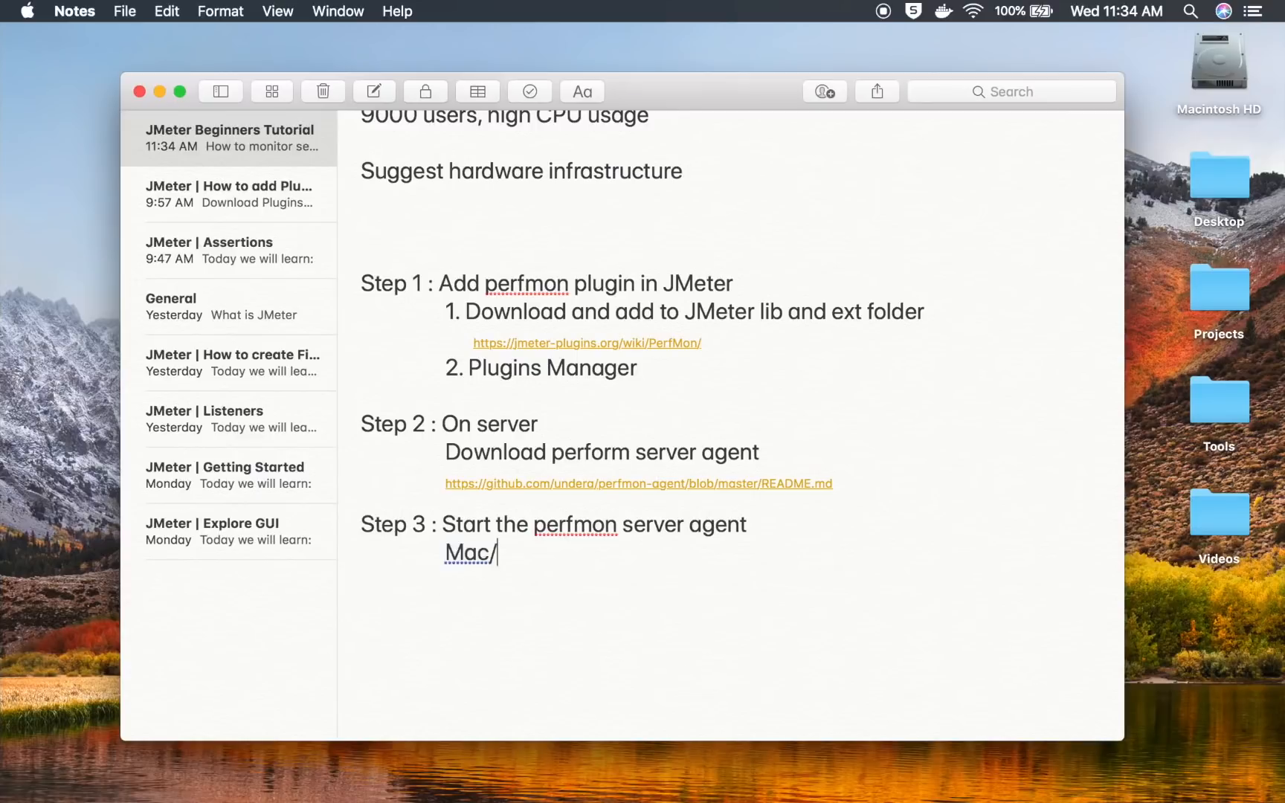
pyautogui.write('inum')
pyautogui.press('BackSpace')
pyautogui.press('BackSpace')
pyautogui.write('inum')
pyautogui.press('BackSpace')
pyautogui.write('x - termi')
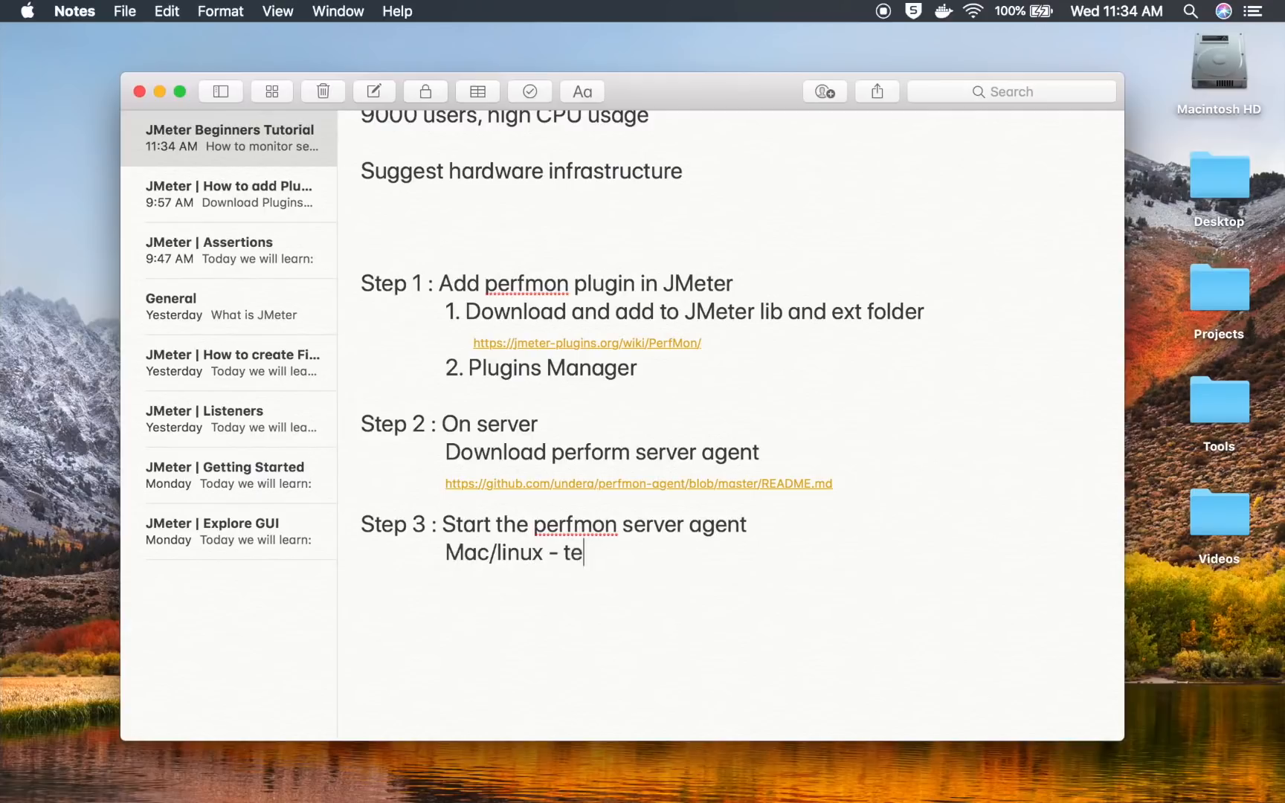
pyautogui.write('nal >')
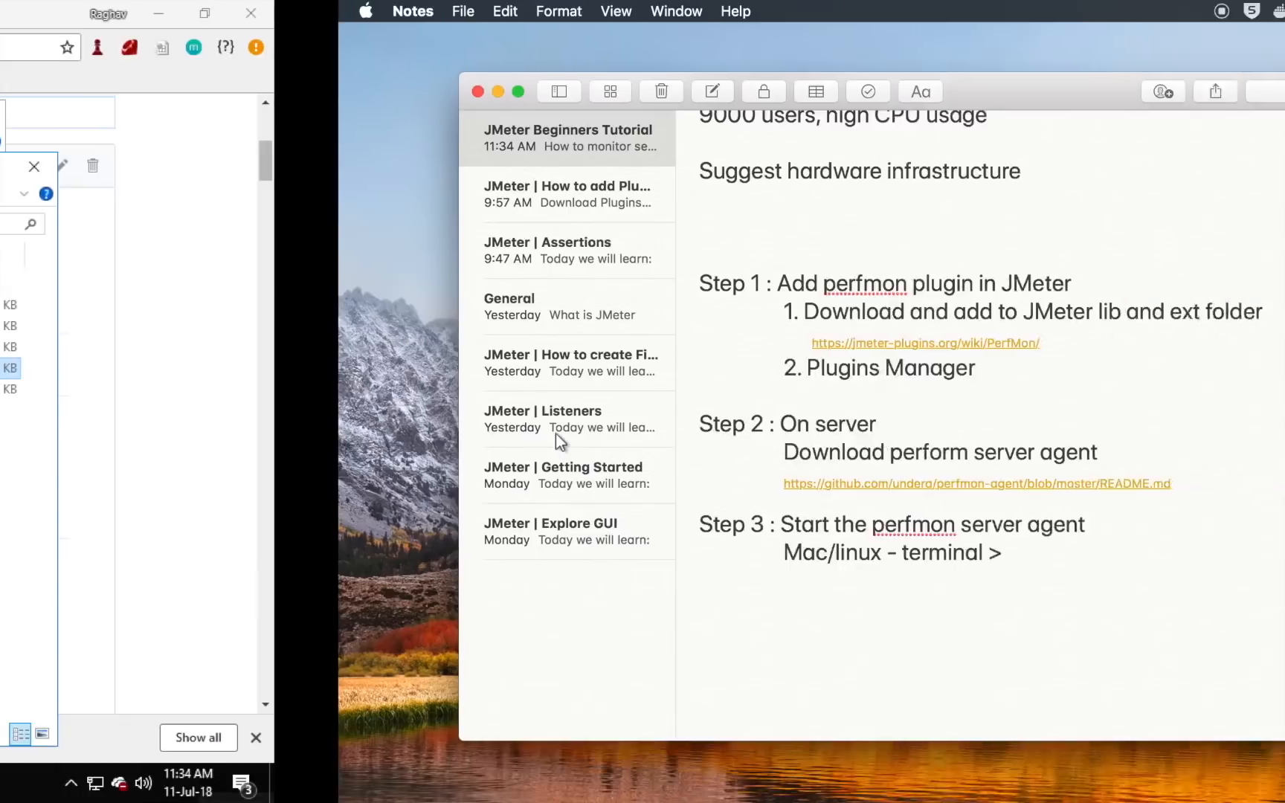
pyautogui.write('sh S')
pyautogui.press('BackSpace')
pyautogui.write('startAgent')
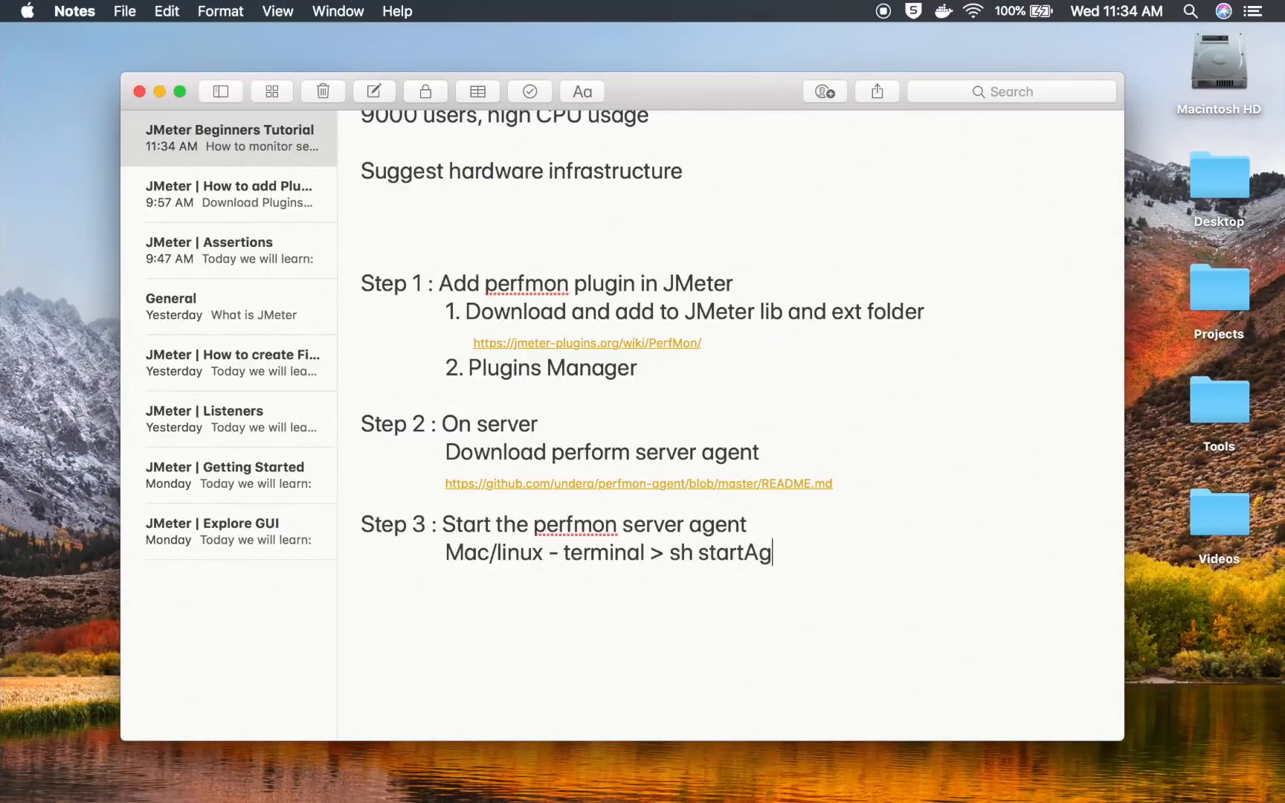
pyautogui.write('.sh')
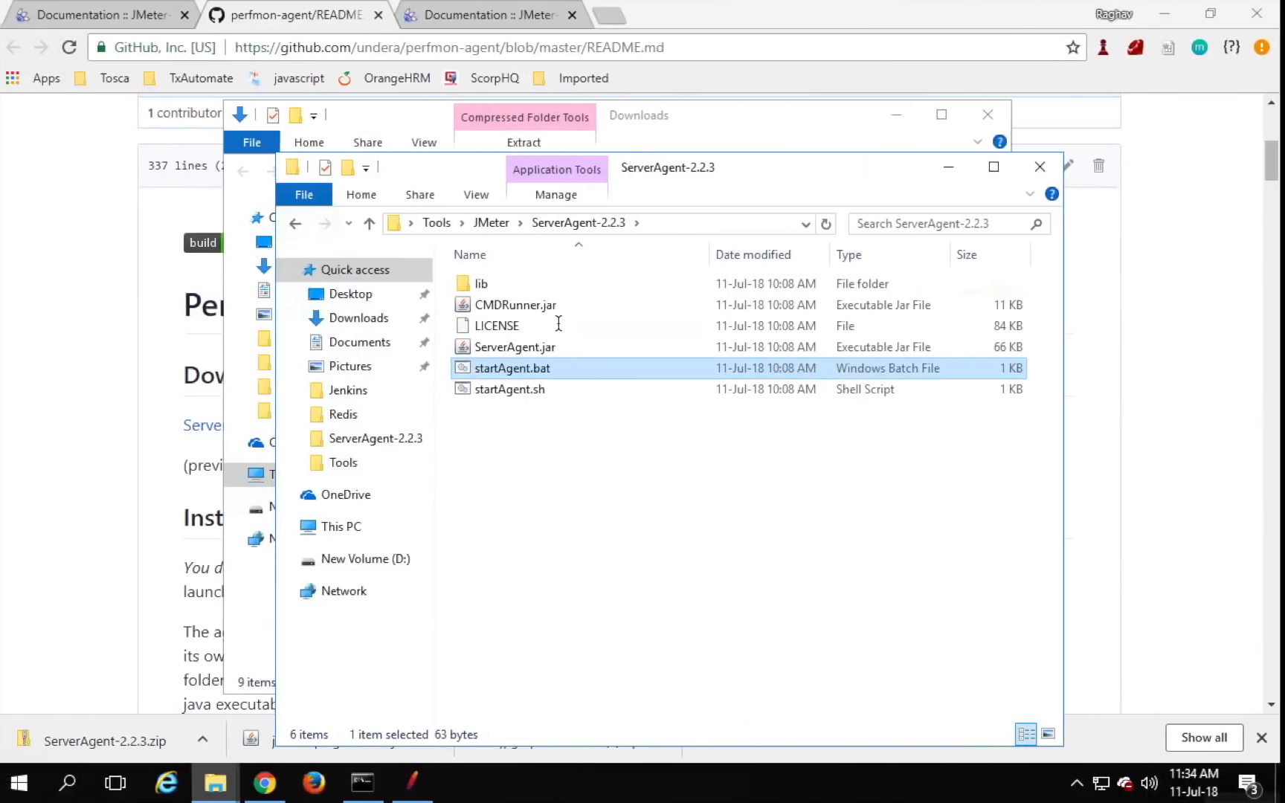
# Switch to the Windows server, run startAgent.bat from the ServerAgent-2.2.3 folder despite the security warning, and review its startup log.
pyautogui.click(503, 394)
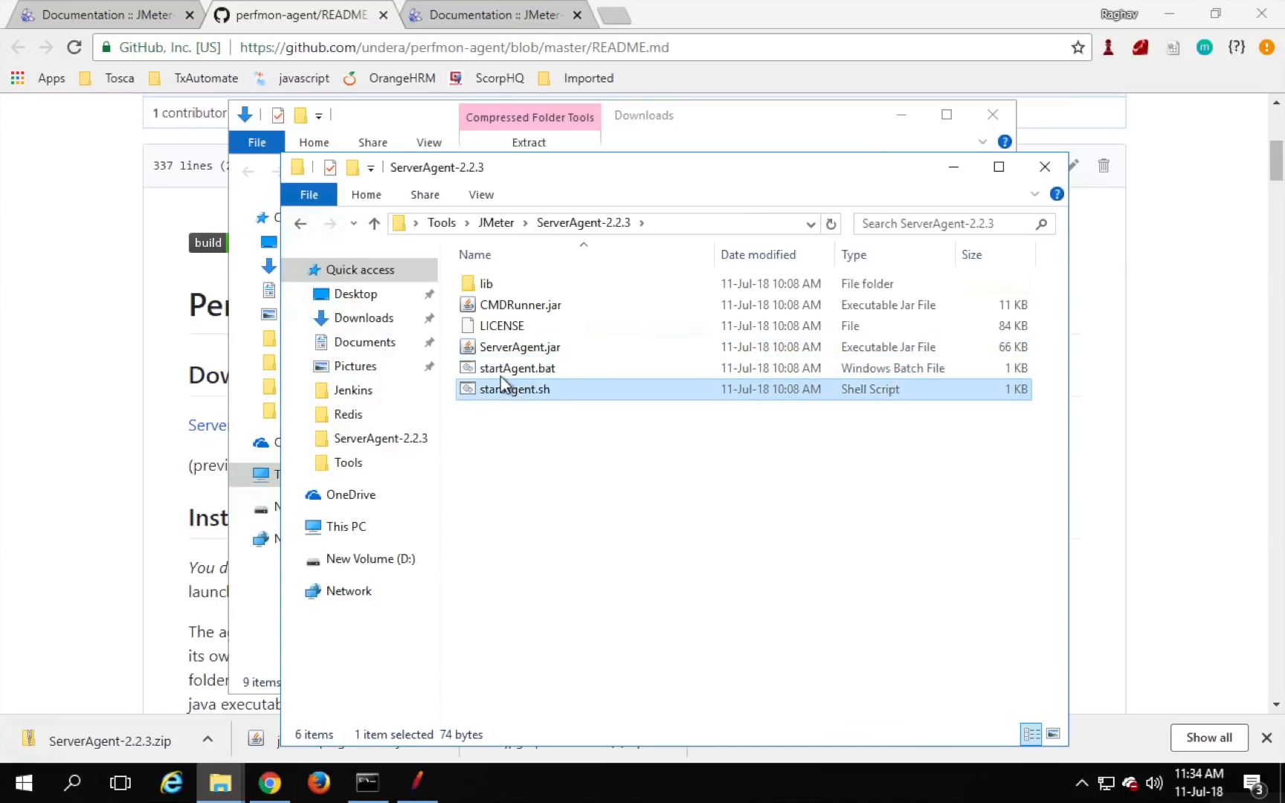
pyautogui.doubleClick(498, 369)
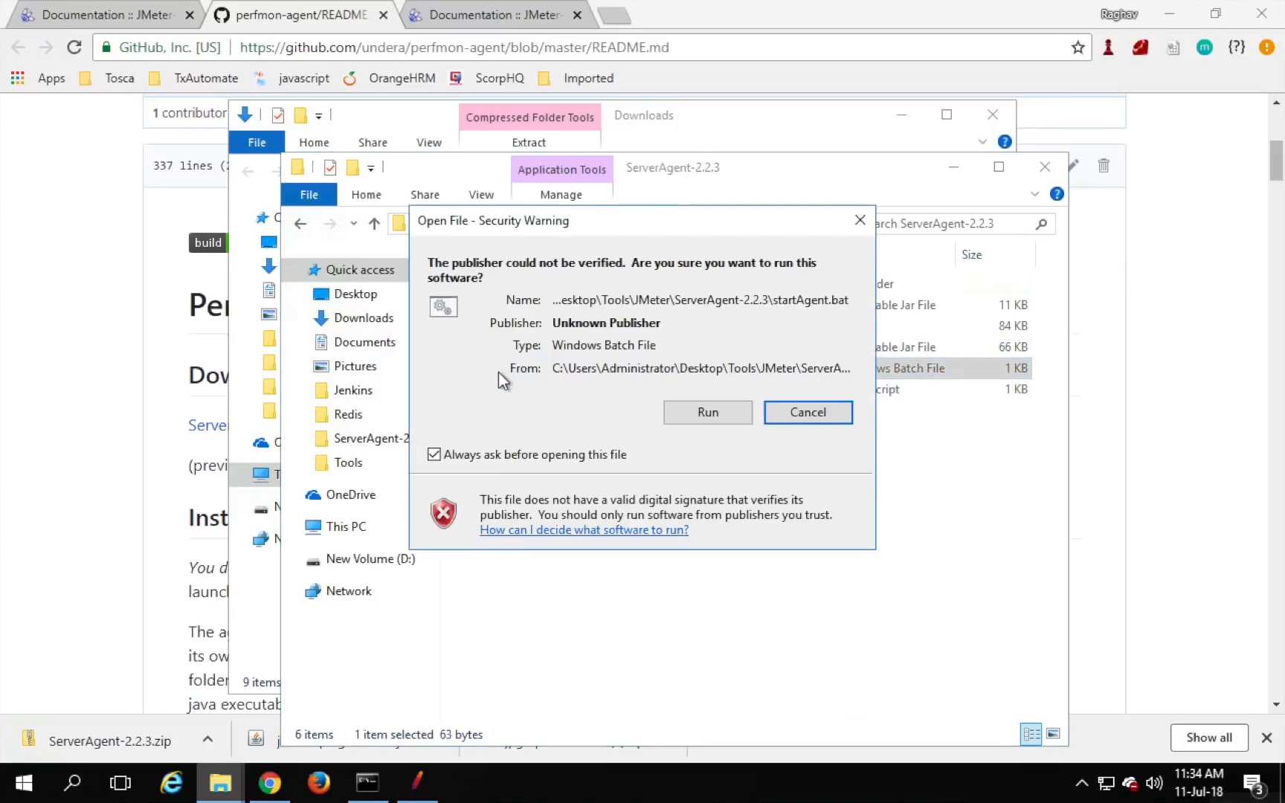
pyautogui.click(708, 411)
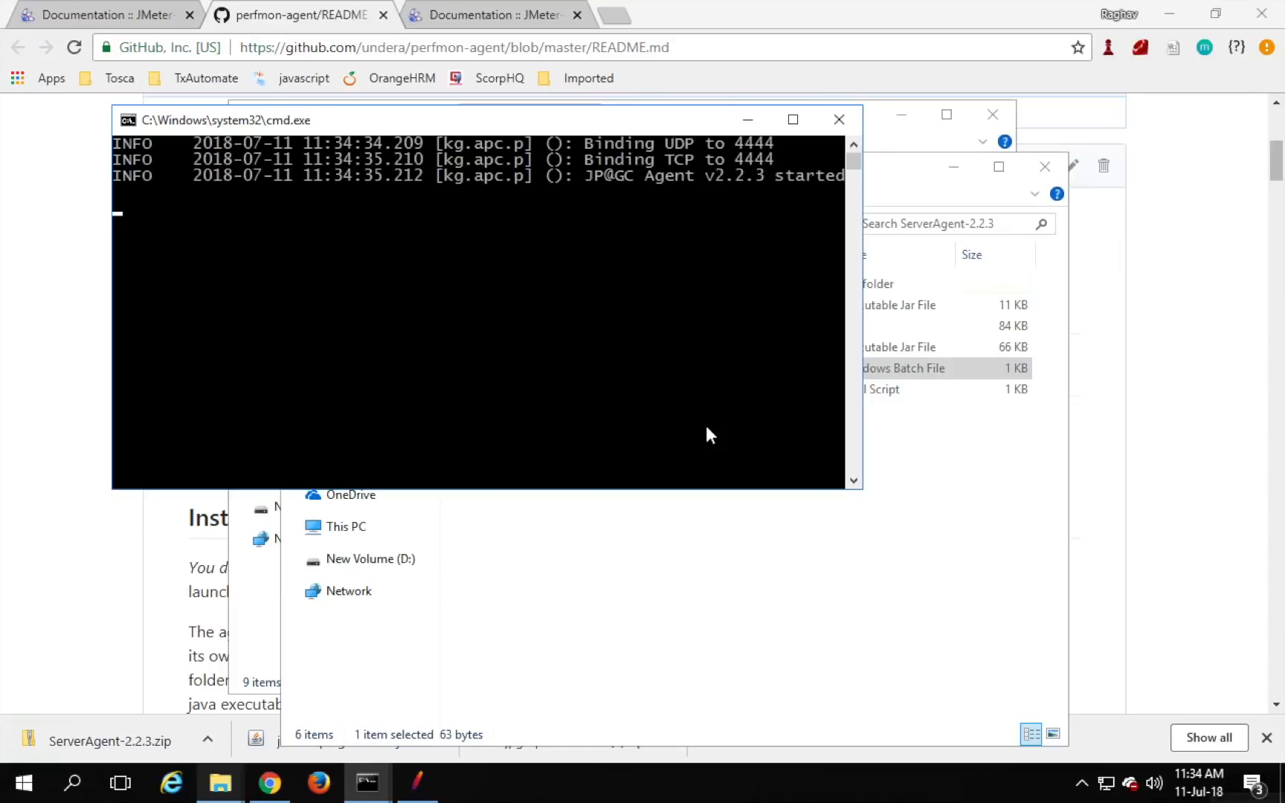
pyautogui.click(792, 120)
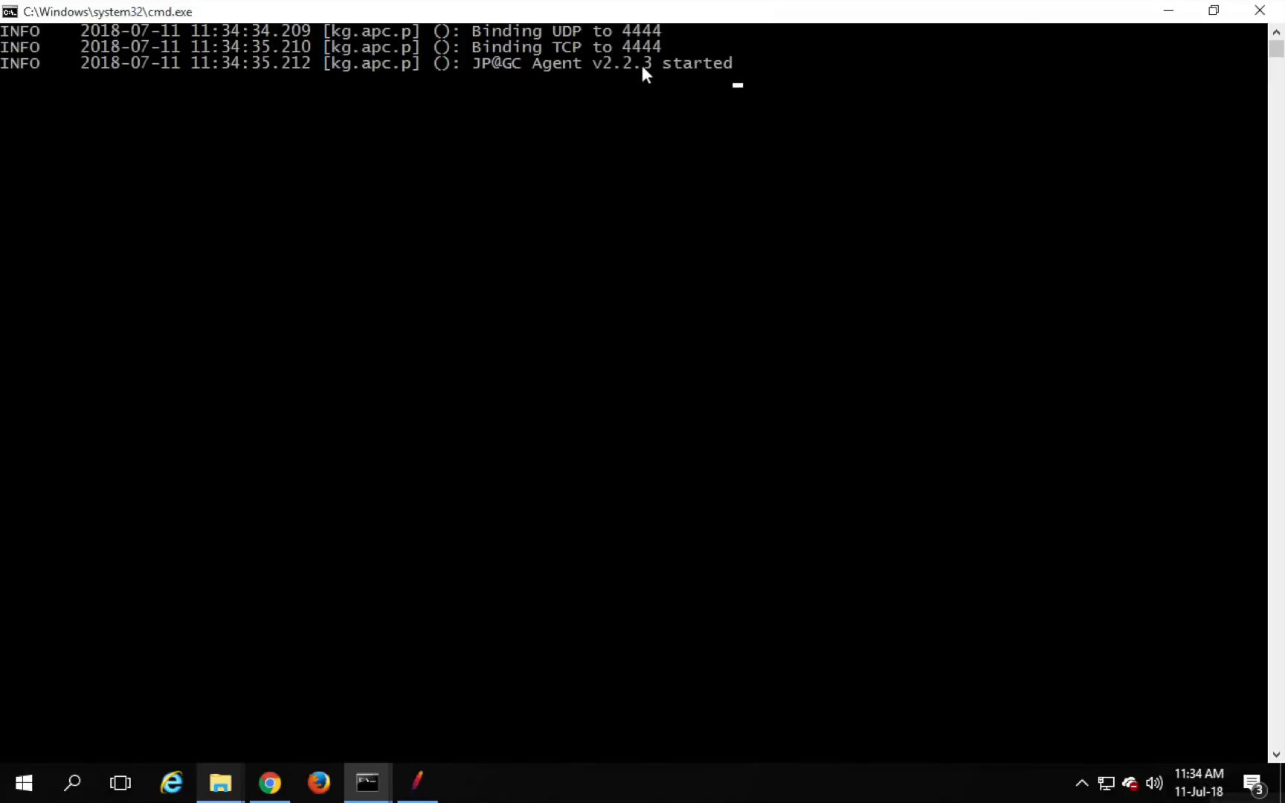
pyautogui.click(1214, 11)
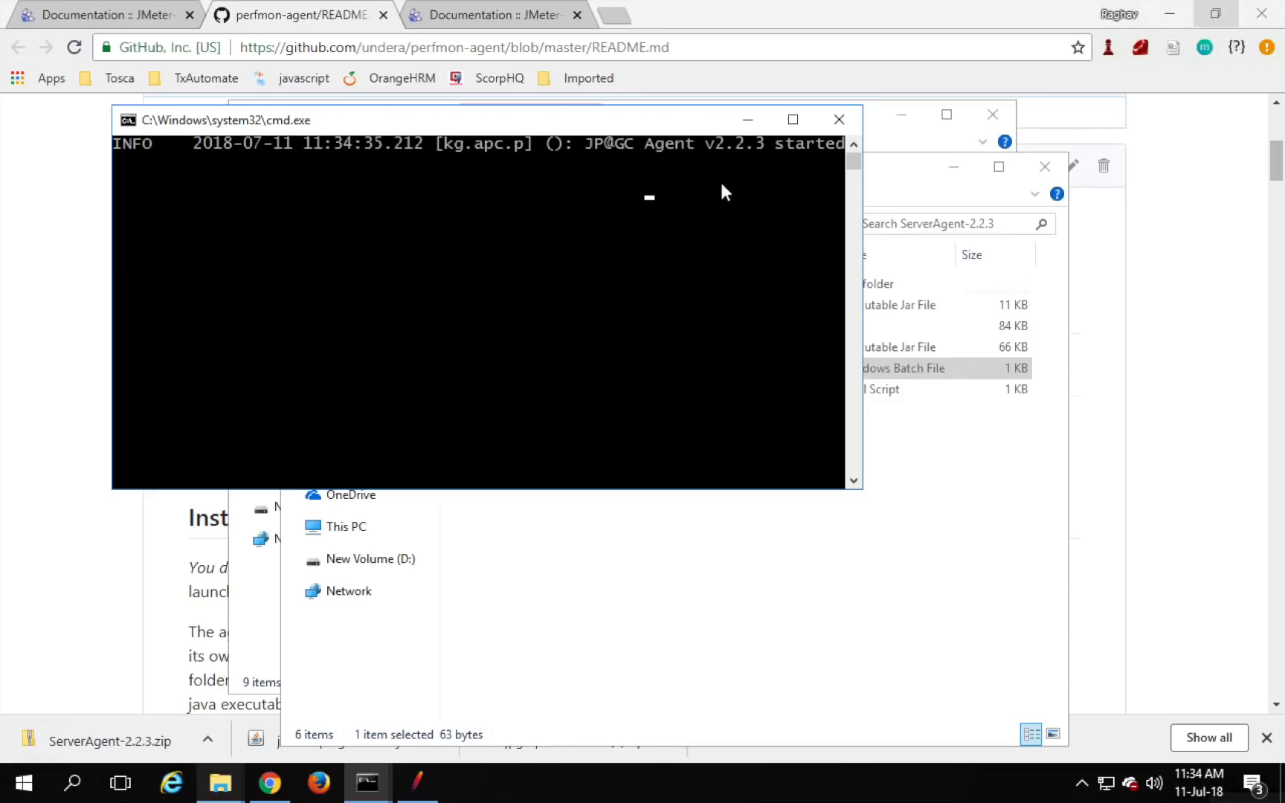
pyautogui.scroll(1, 666, 286)
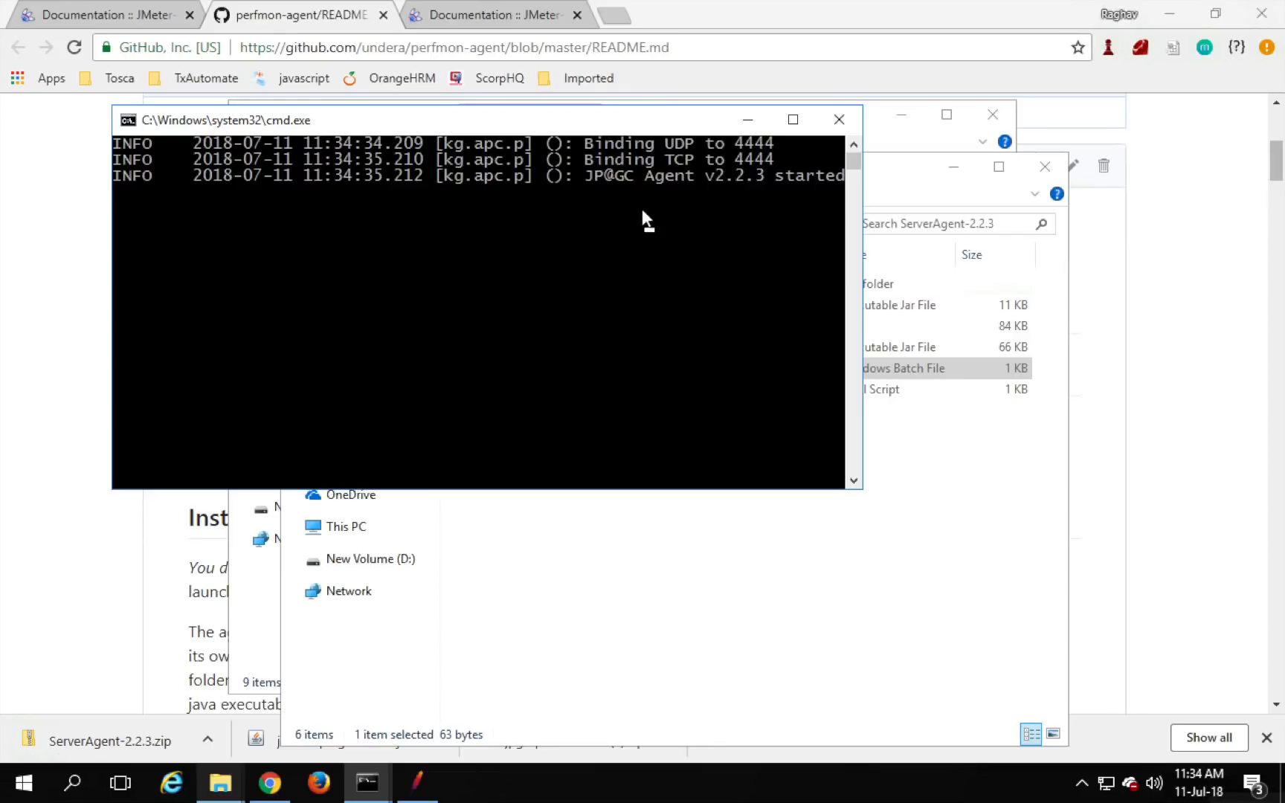
# Move the agent console aside, open a new Command Prompt, and place it so the agent's log stays in view.
pyautogui.moveTo(582, 125); pyautogui.dragTo(397, 130)
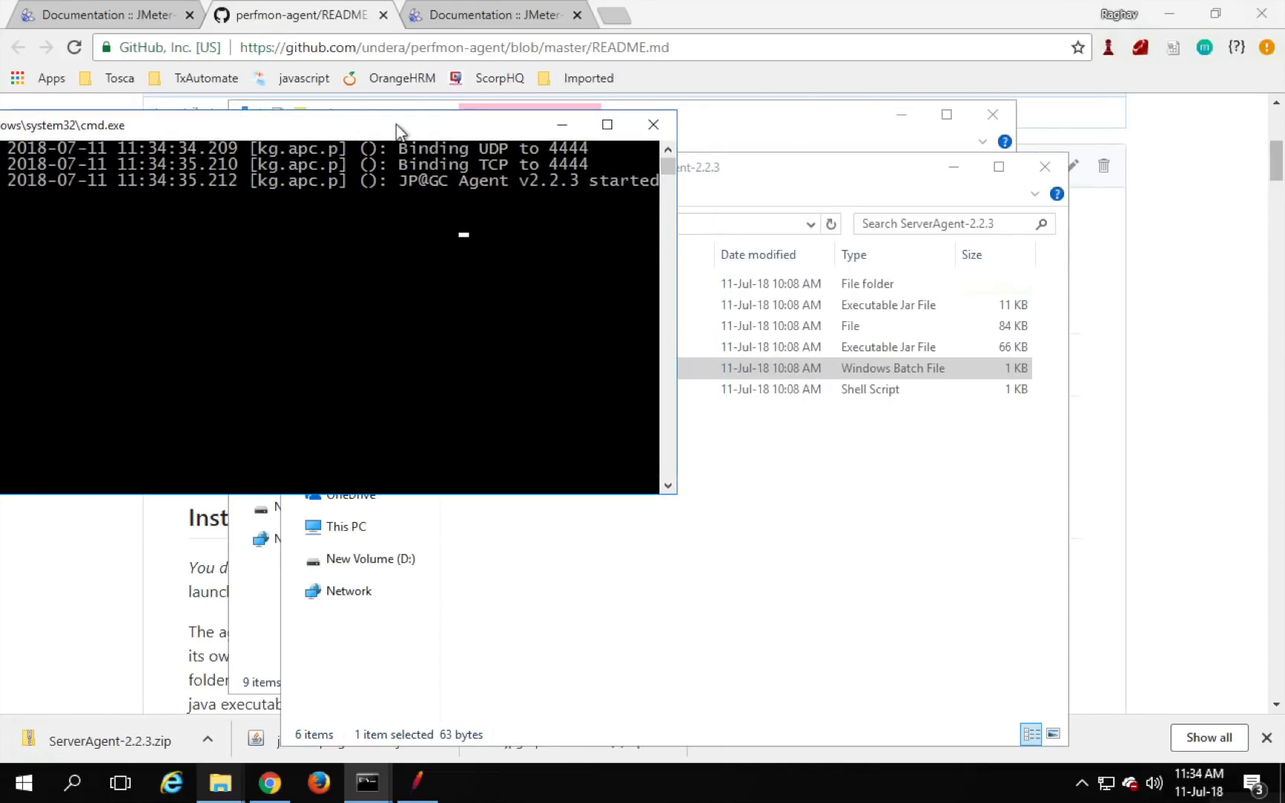
pyautogui.press('super')
pyautogui.write('cm')
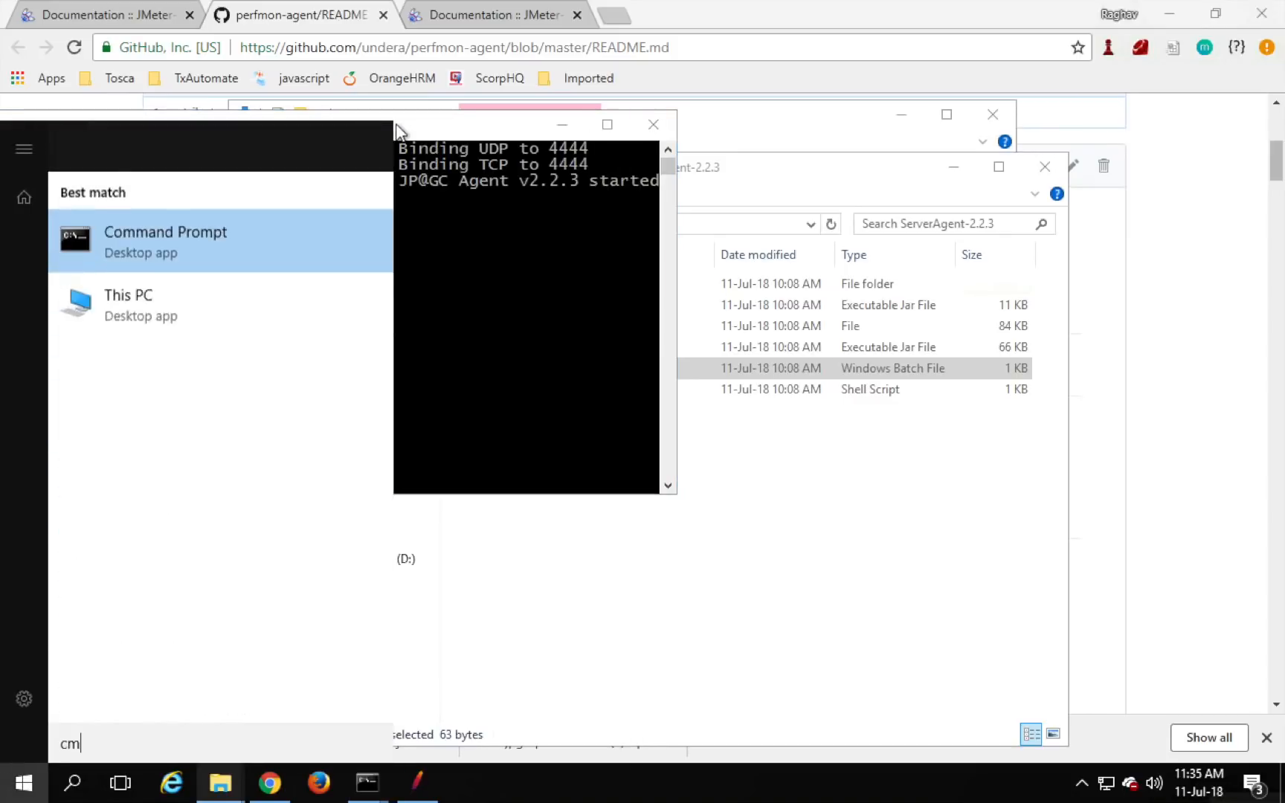
pyautogui.write('d')
pyautogui.press('Return')
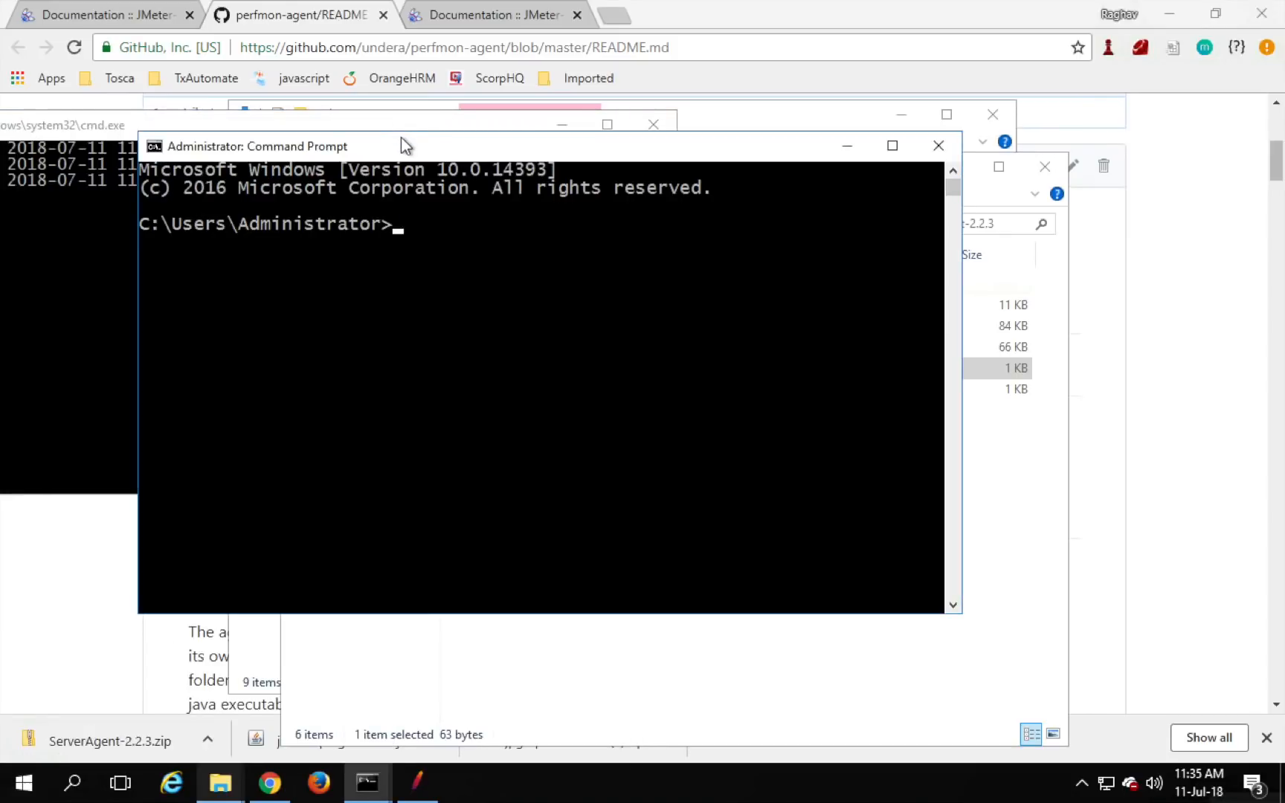
pyautogui.moveTo(400, 144); pyautogui.dragTo(576, 332)
pyautogui.write('telnet')
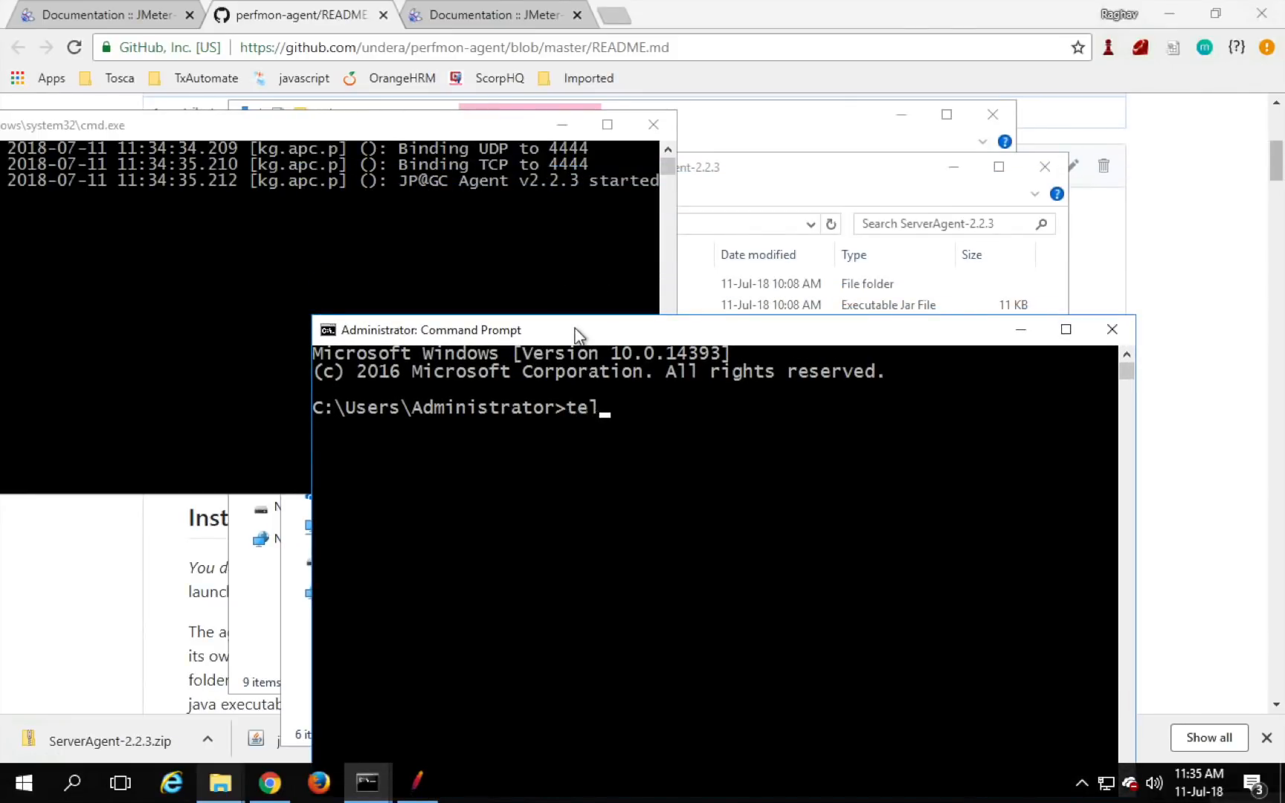
pyautogui.press('BackSpace')
pyautogui.press('BackSpace')
pyautogui.press('BackSpace')
pyautogui.press('BackSpace')
pyautogui.press('BackSpace')
pyautogui.press('BackSpace')
pyautogui.press('BackSpace')
# Run ipconfig and copy the IPv4 address of the VirtualBox Host-Only Network #2 adapter.
pyautogui.write('ipconfig')
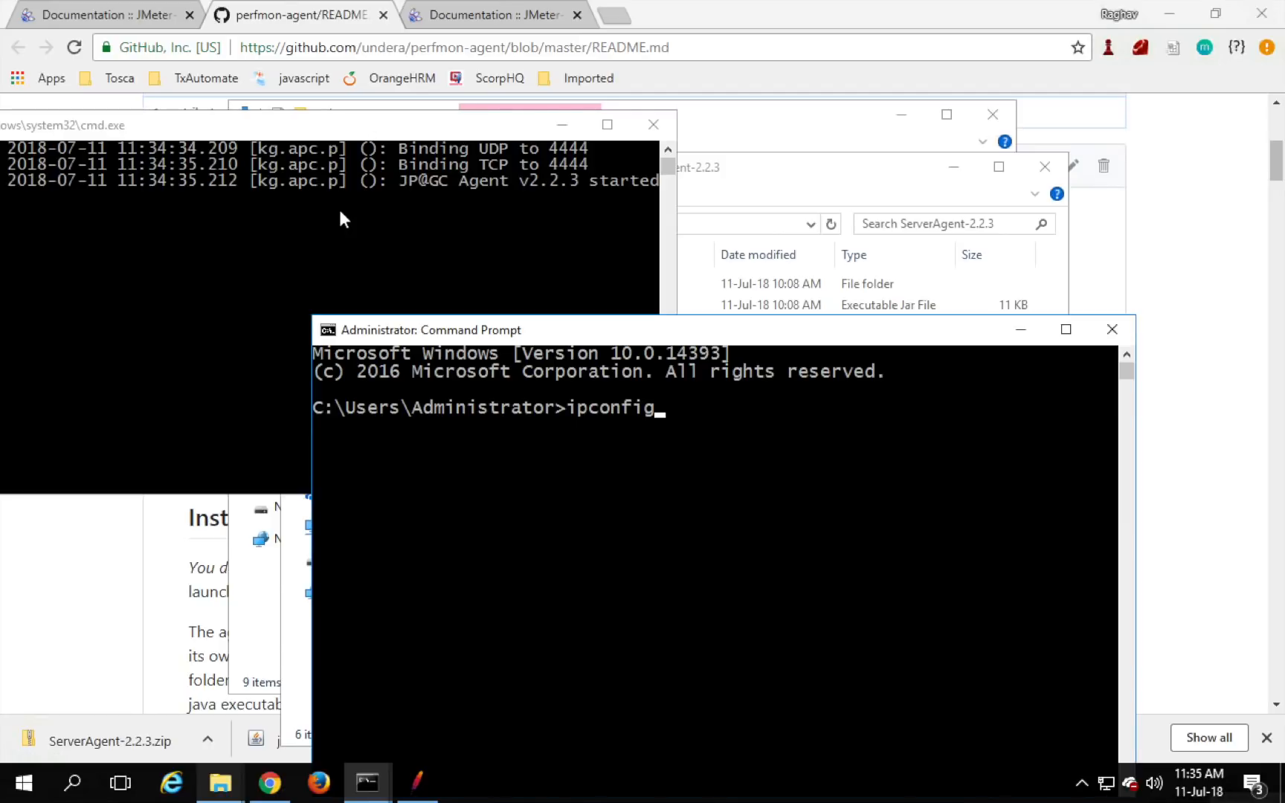
pyautogui.press('Return')
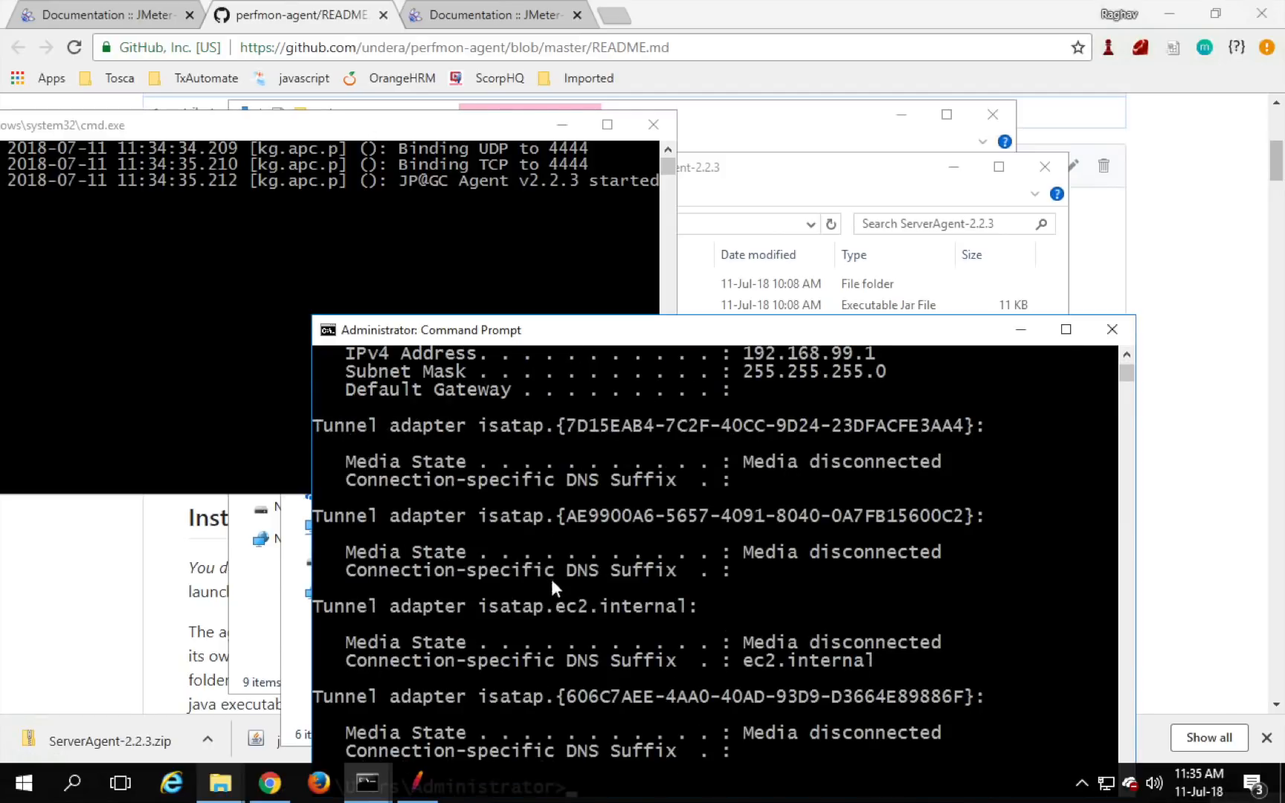
pyautogui.scroll(2, 533, 616)
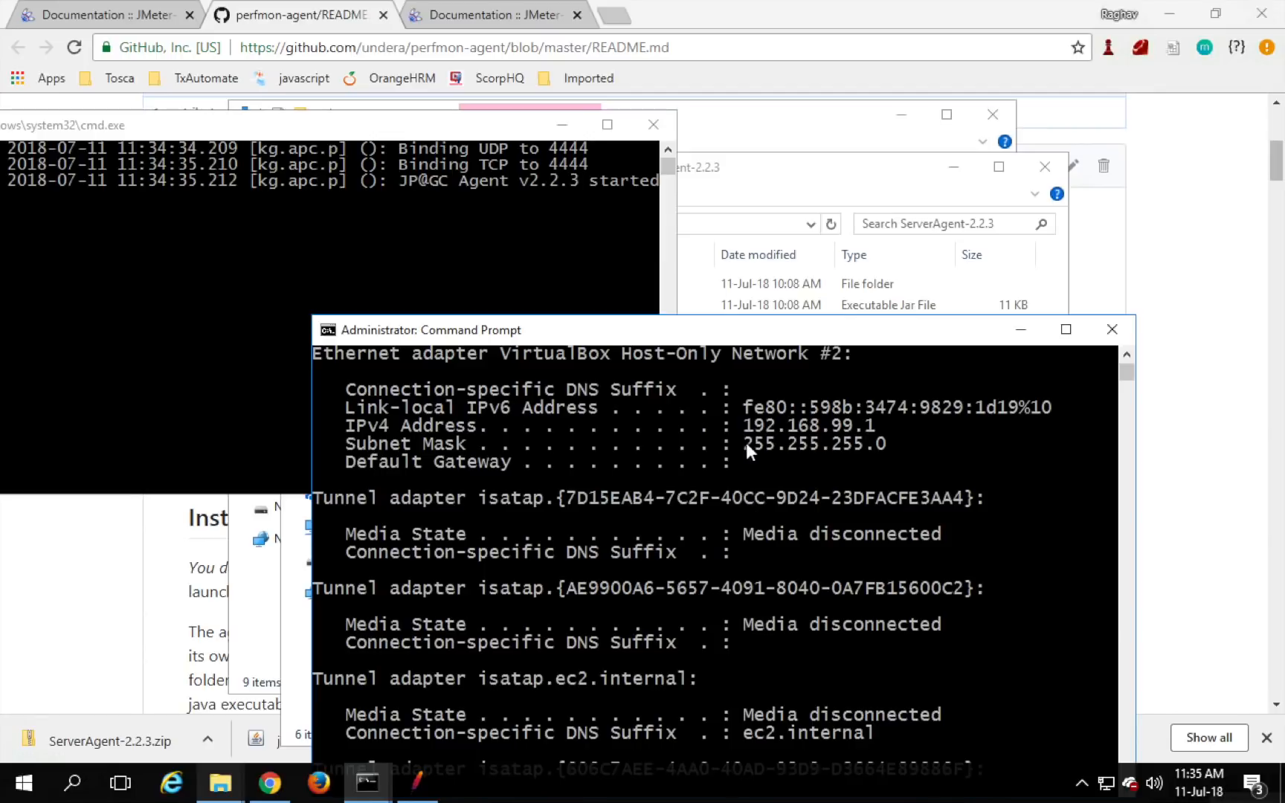
pyautogui.moveTo(744, 424); pyautogui.dragTo(880, 433)
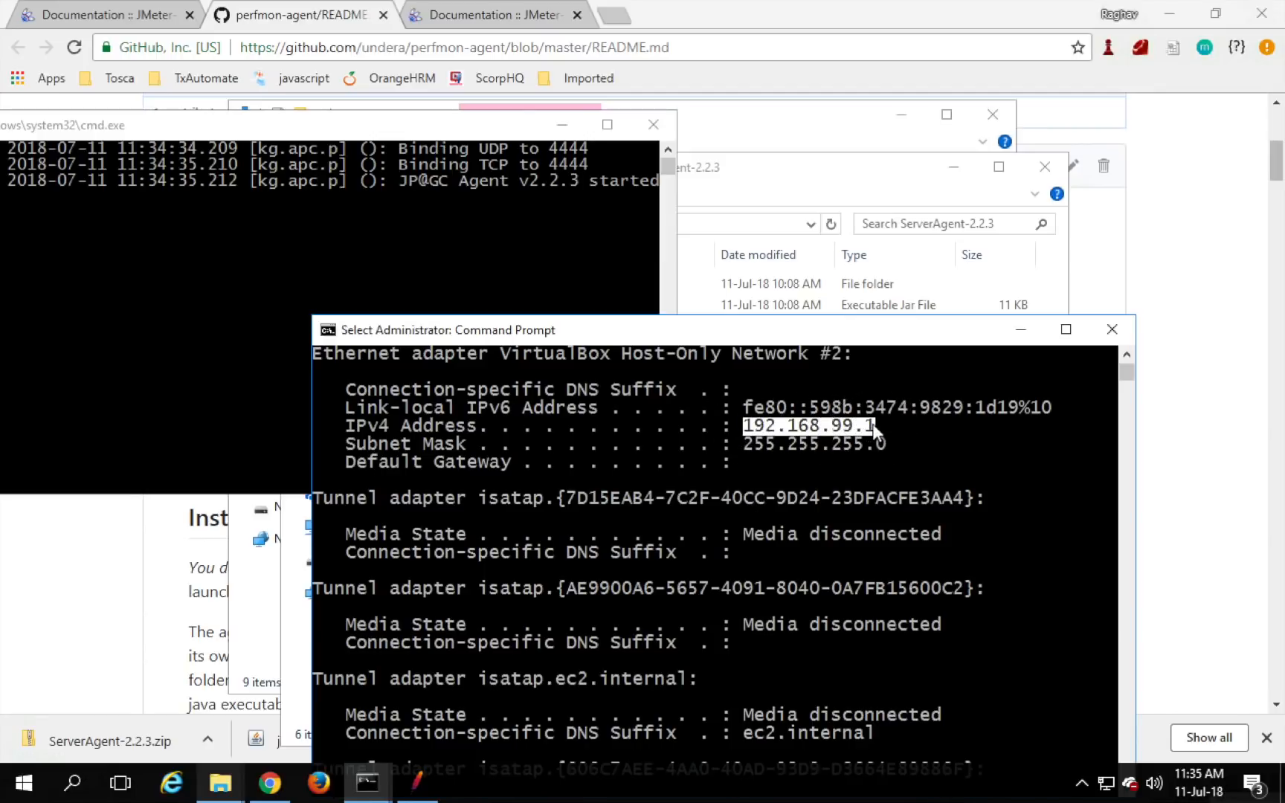
pyautogui.hotkey('ctrl', 'c')
# Clear the Command Prompt with cls and enter the command telnet 192.168.99.1 4444 without running it.
pyautogui.write('cls')
pyautogui.press('Return')
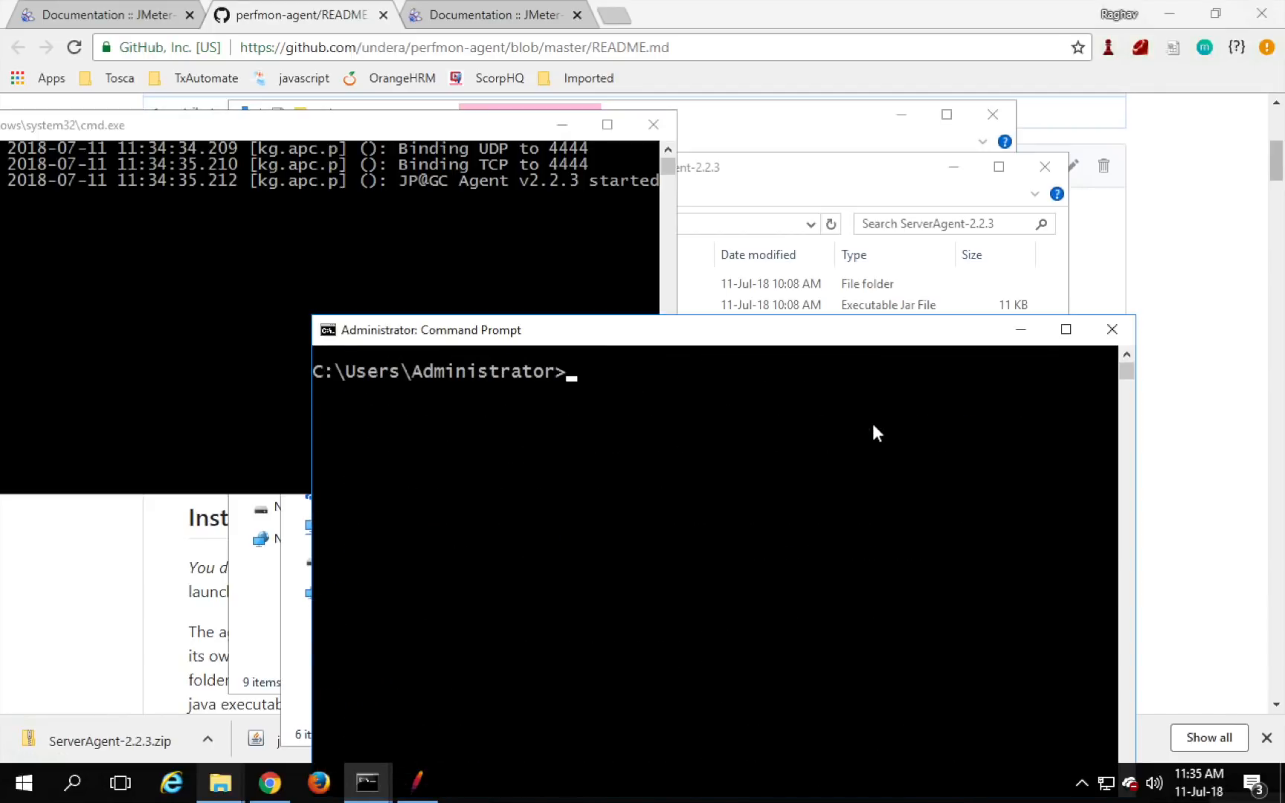
pyautogui.press('Return')
pyautogui.write('telnet')
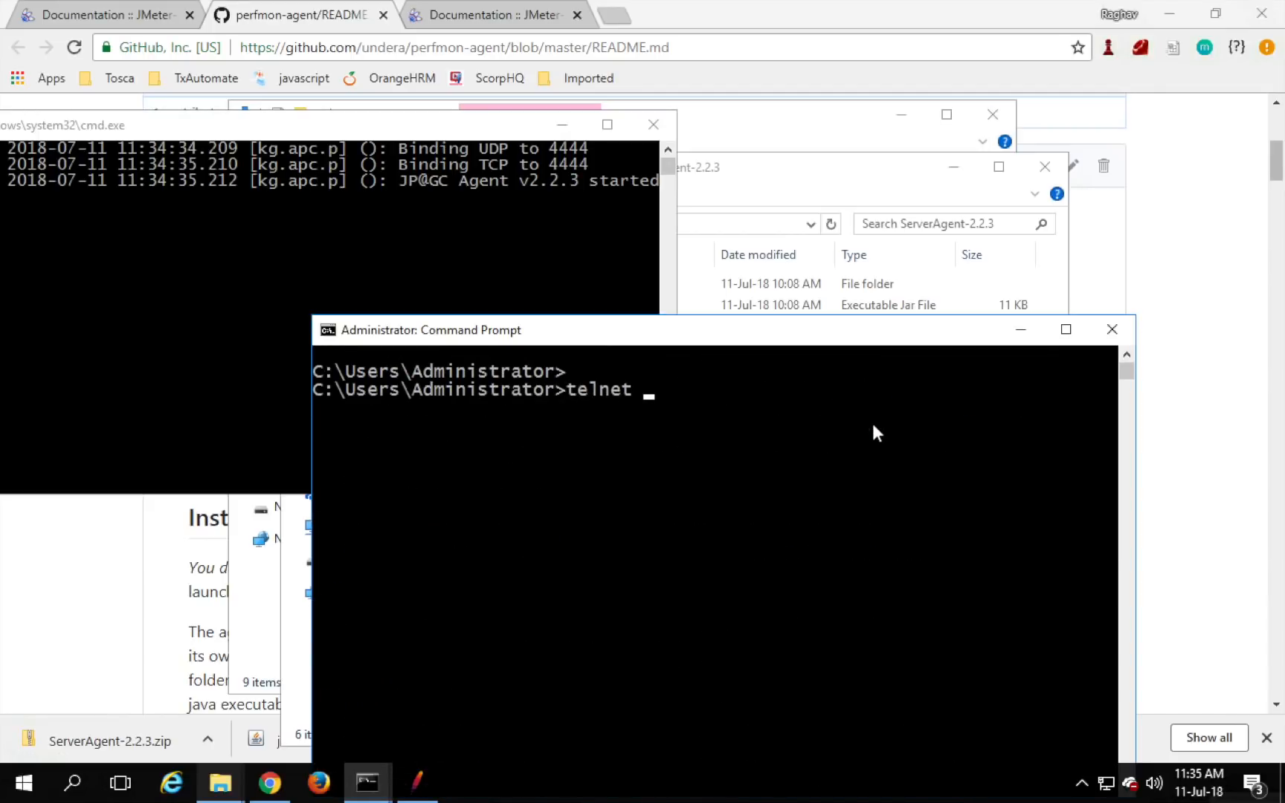
pyautogui.hotkey('ctrl', 'v')
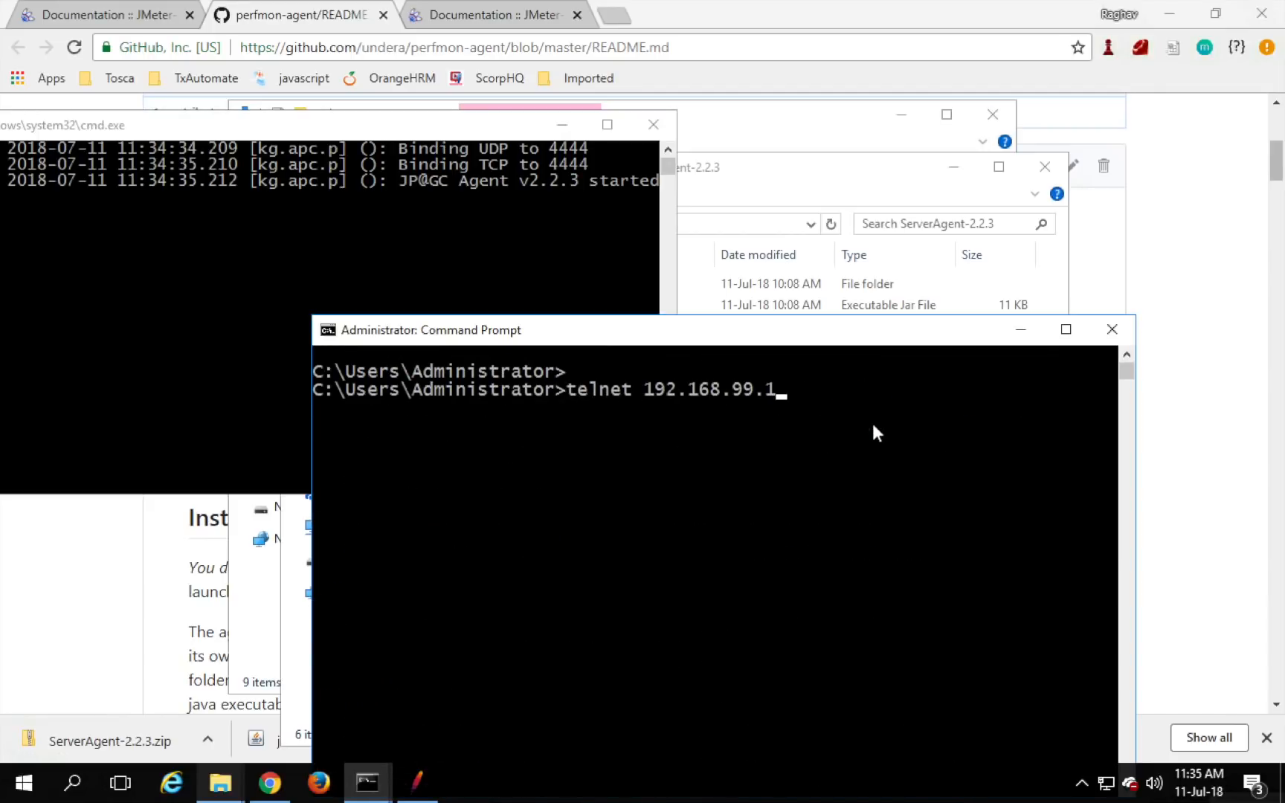
pyautogui.write('4444')
# Arrange the agent console above the Command Prompt and run the prepared telnet command.
pyautogui.moveTo(511, 329); pyautogui.dragTo(352, 334)
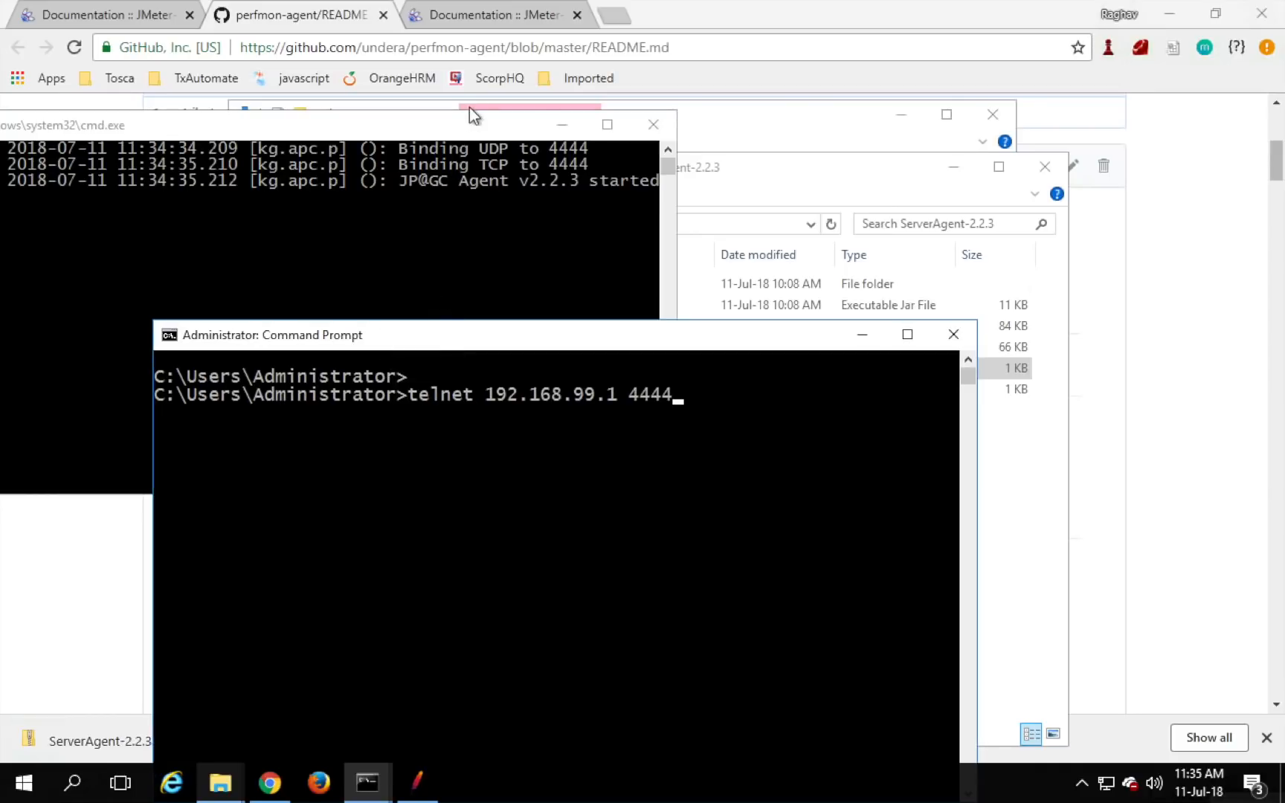
pyautogui.moveTo(463, 125); pyautogui.dragTo(723, 88)
pyautogui.click(561, 591)
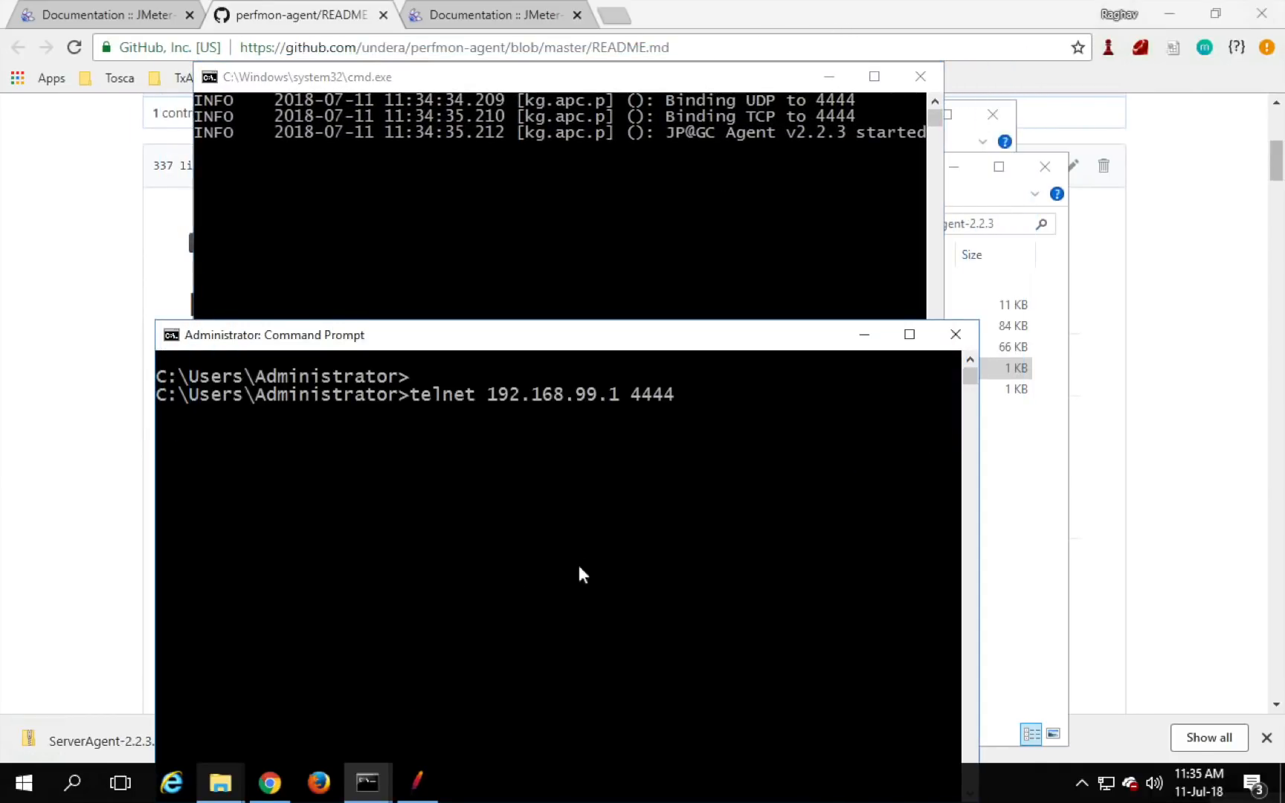
pyautogui.press('Return')
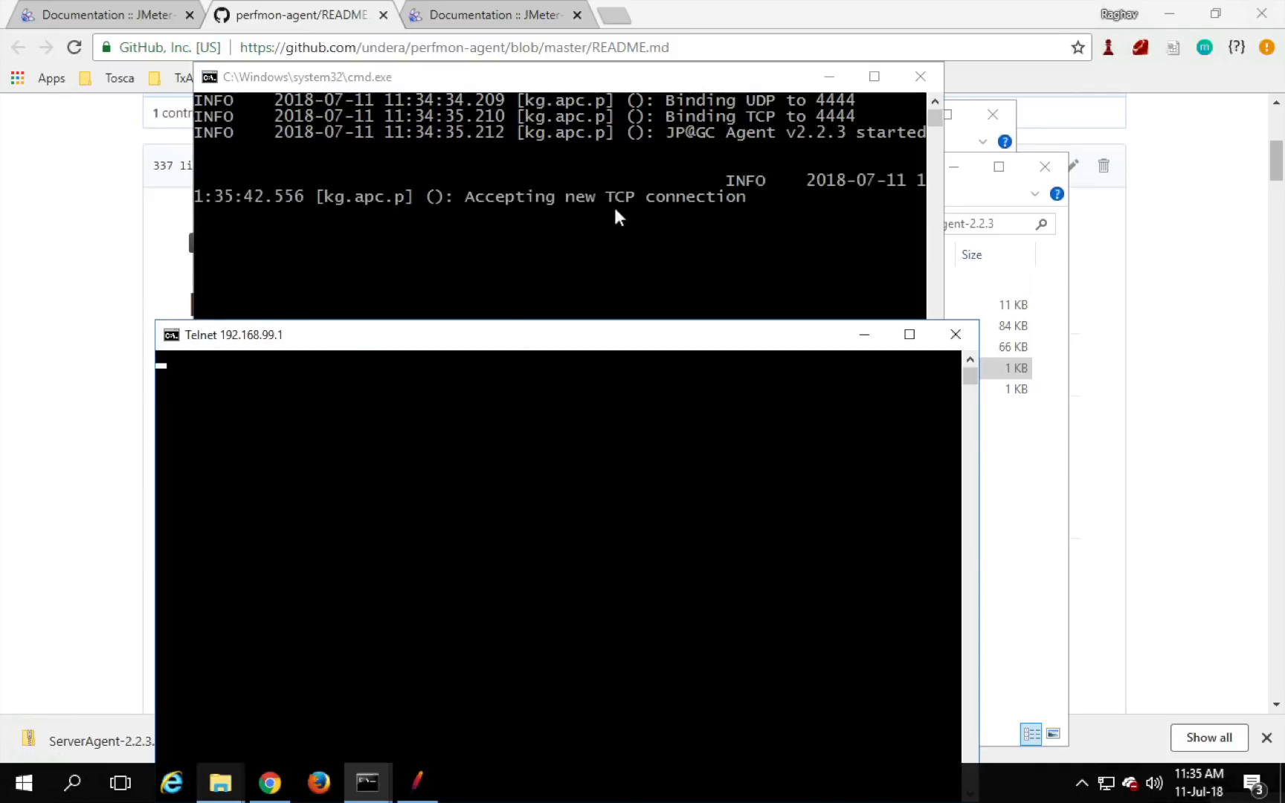
# Send the command test to the server agent in the Telnet session.
pyautogui.click(468, 432)
pyautogui.click(469, 432)
pyautogui.write('test')
pyautogui.press('Return')
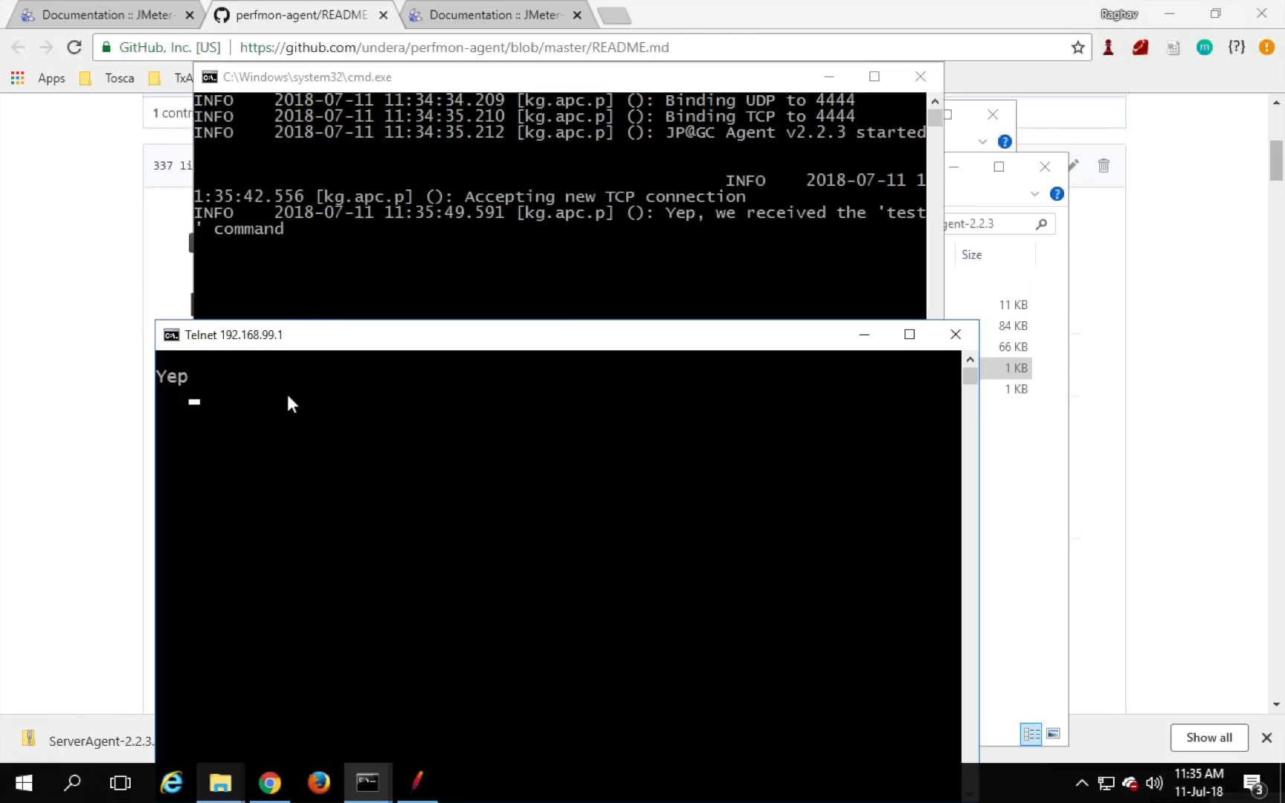
# Send the command shutdown to the server agent in the Telnet session and check the remaining console windows.
pyautogui.write('shutdown')
pyautogui.press('Return')
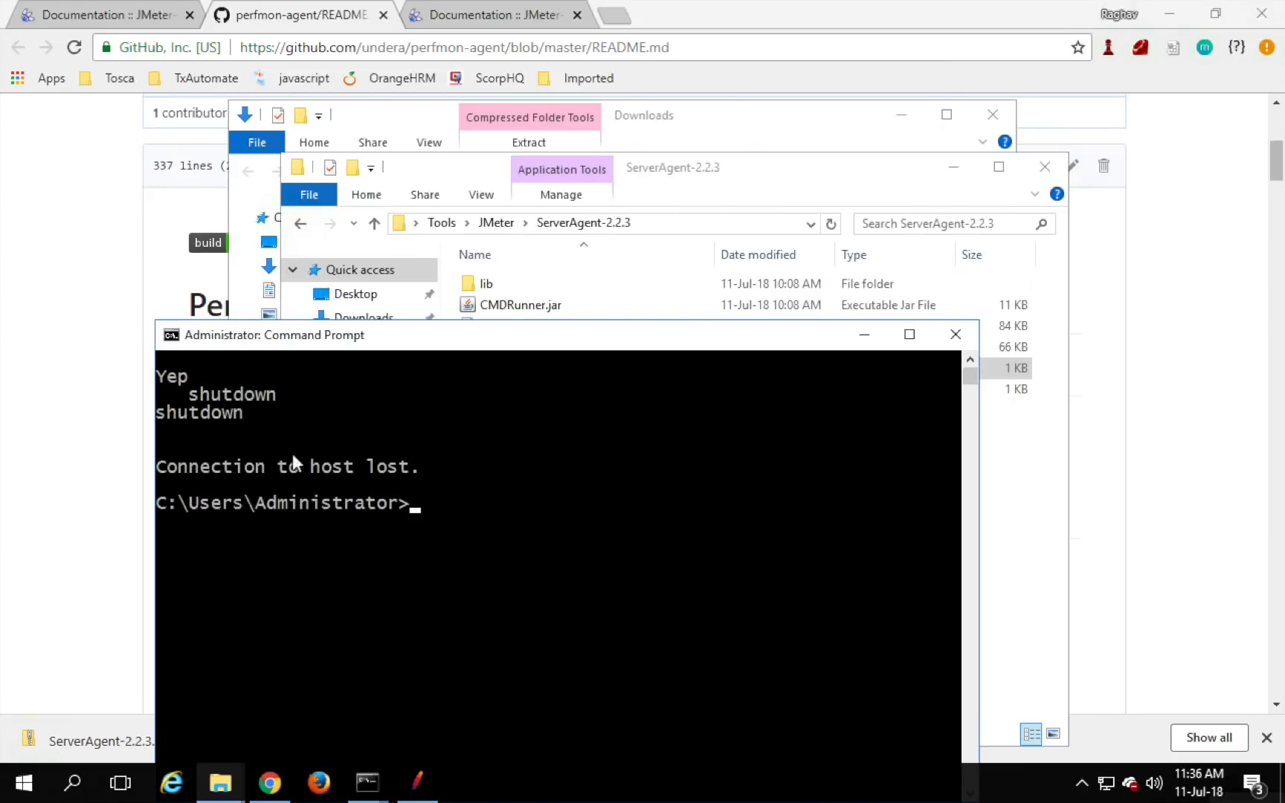
pyautogui.click(376, 789)
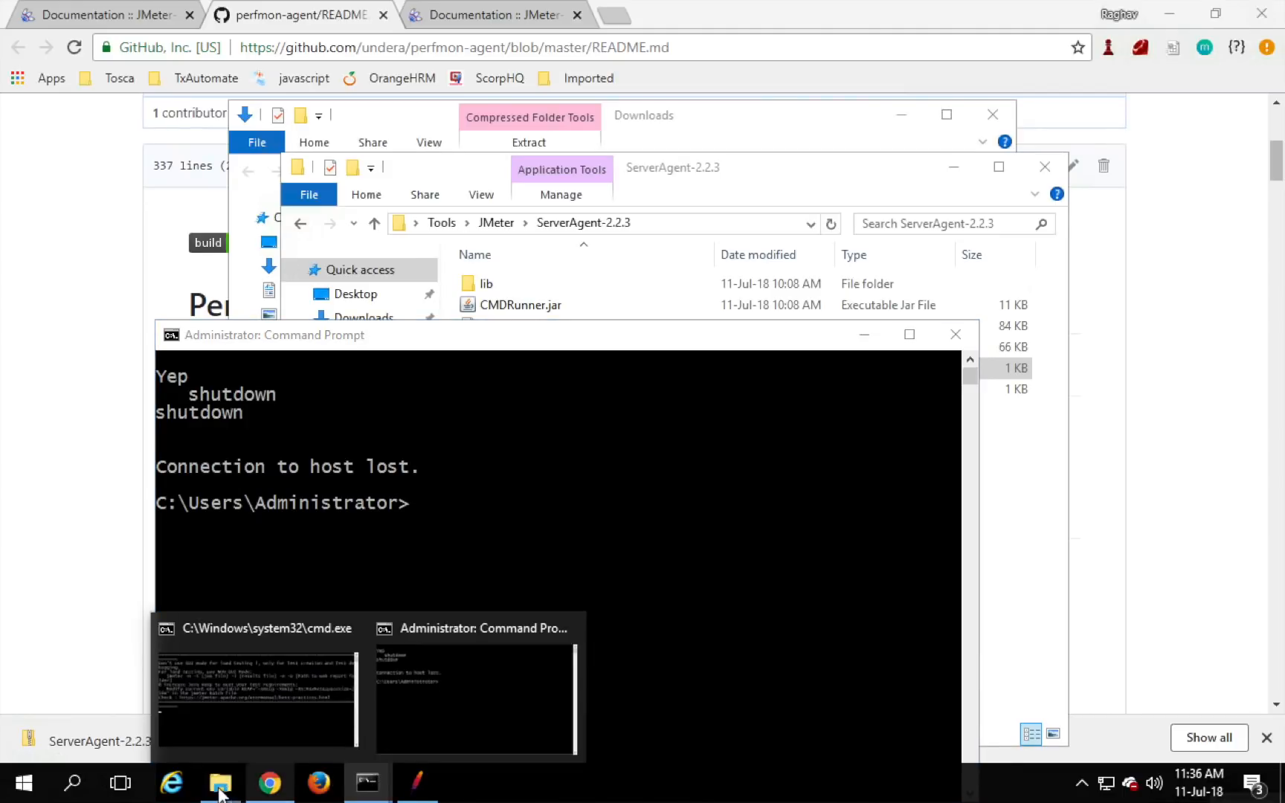
# Restart the server agent by running startAgent.bat from the ServerAgent-2.2.3 folder, and bring the Command Prompt forward again.
pyautogui.moveTo(221, 793)
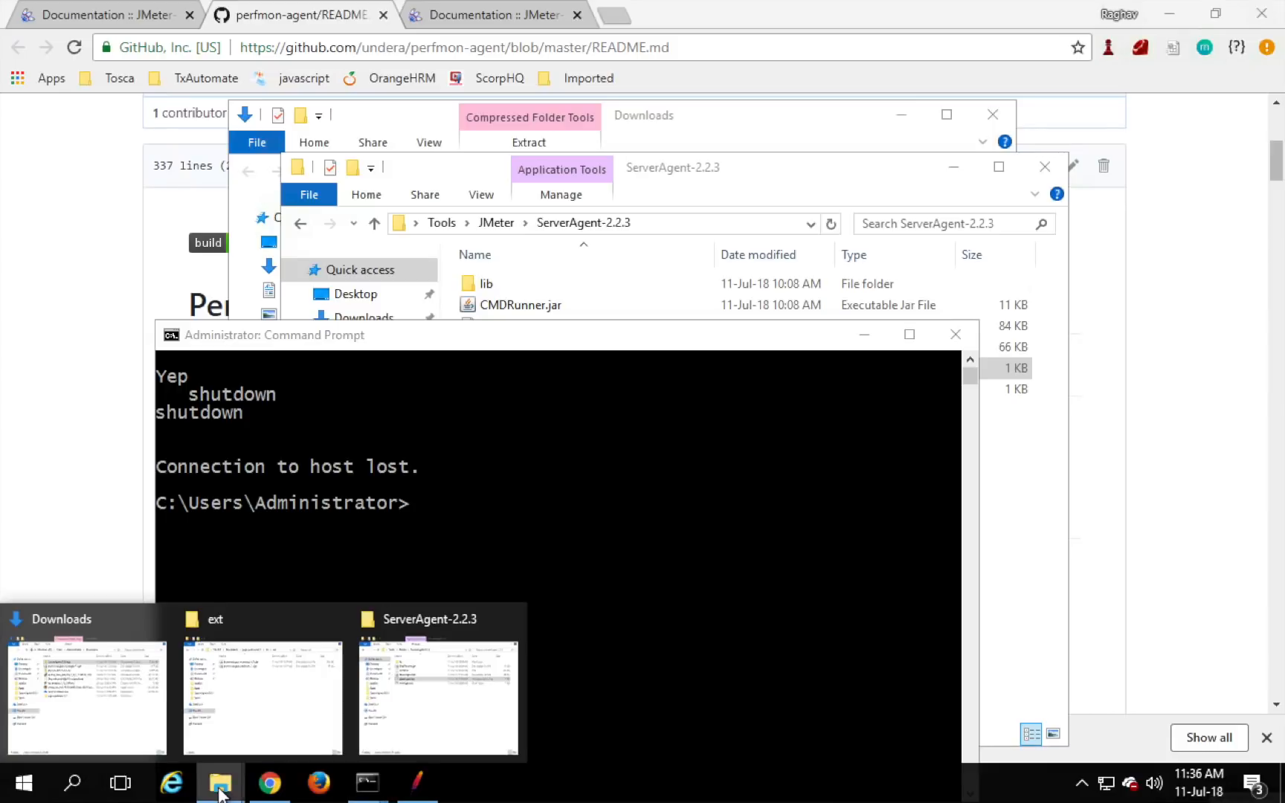
pyautogui.click(428, 690)
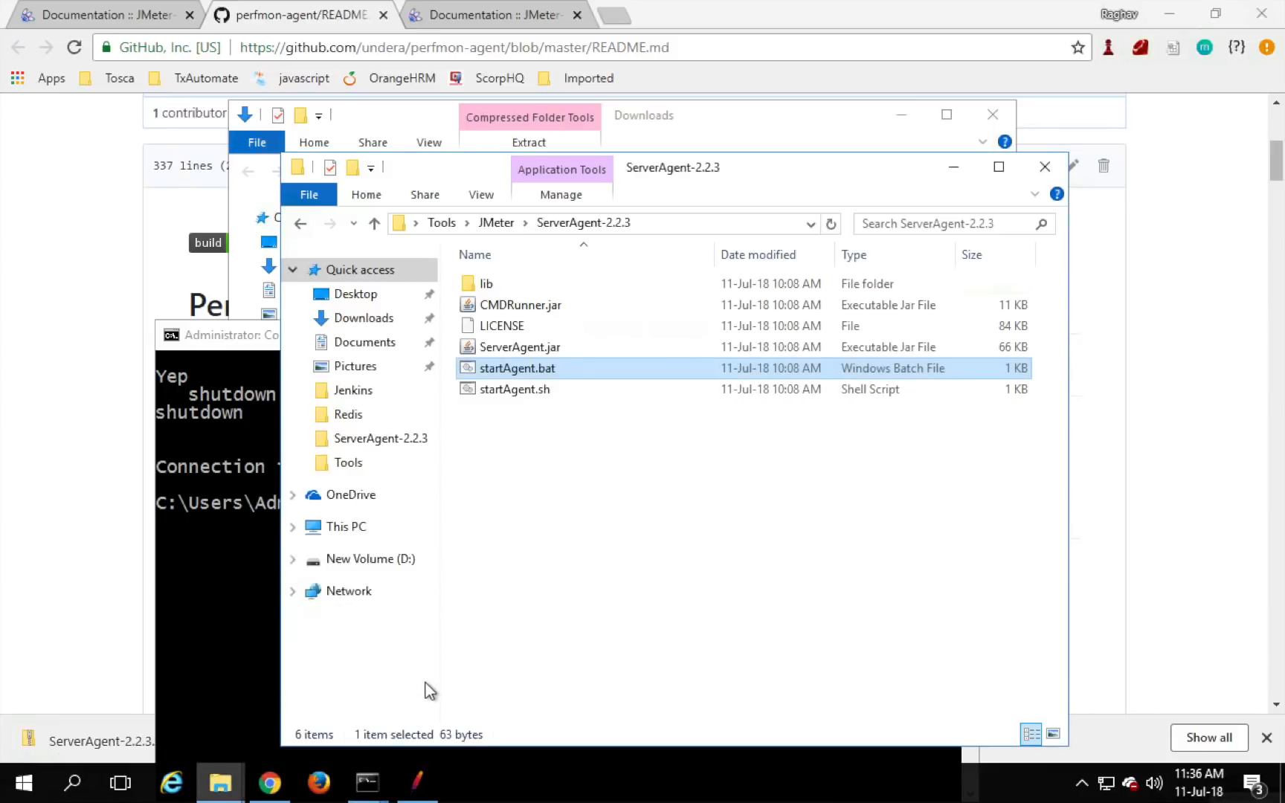
pyautogui.doubleClick(541, 369)
pyautogui.click(691, 412)
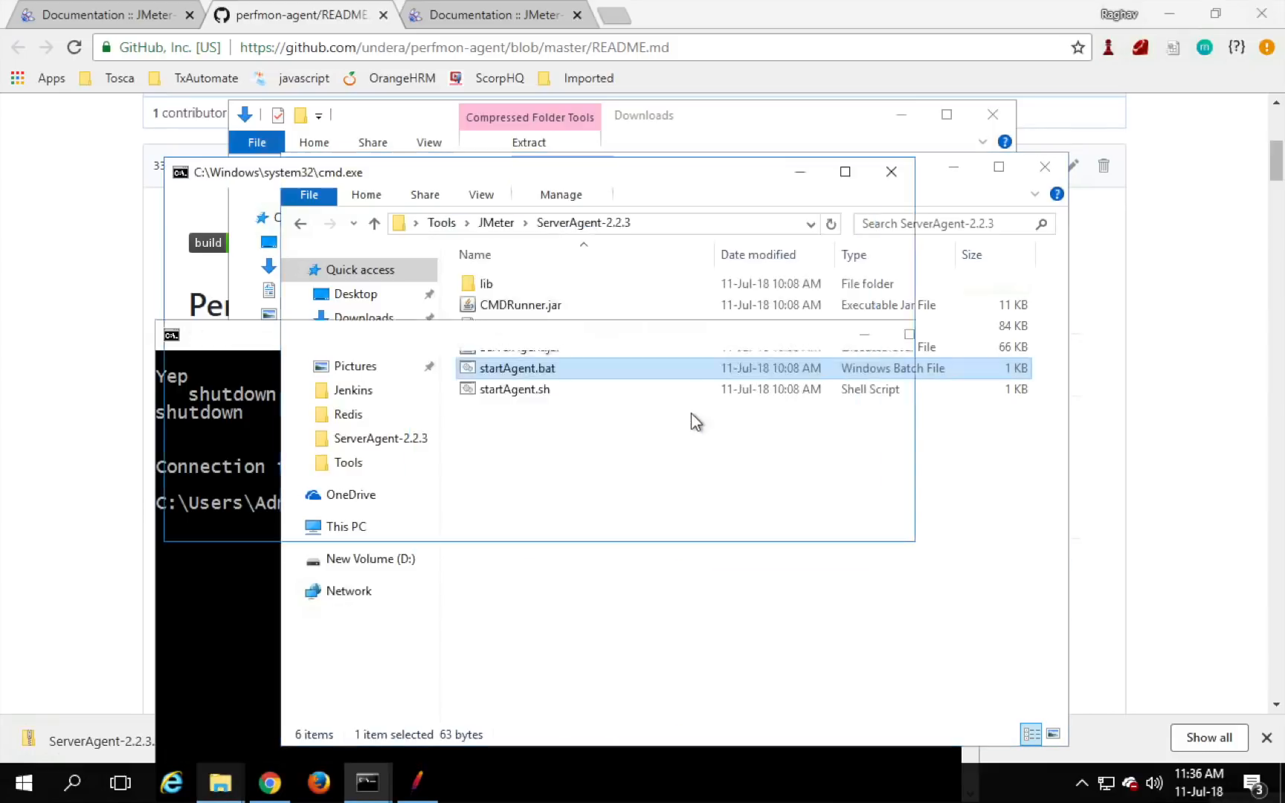
pyautogui.click(263, 604)
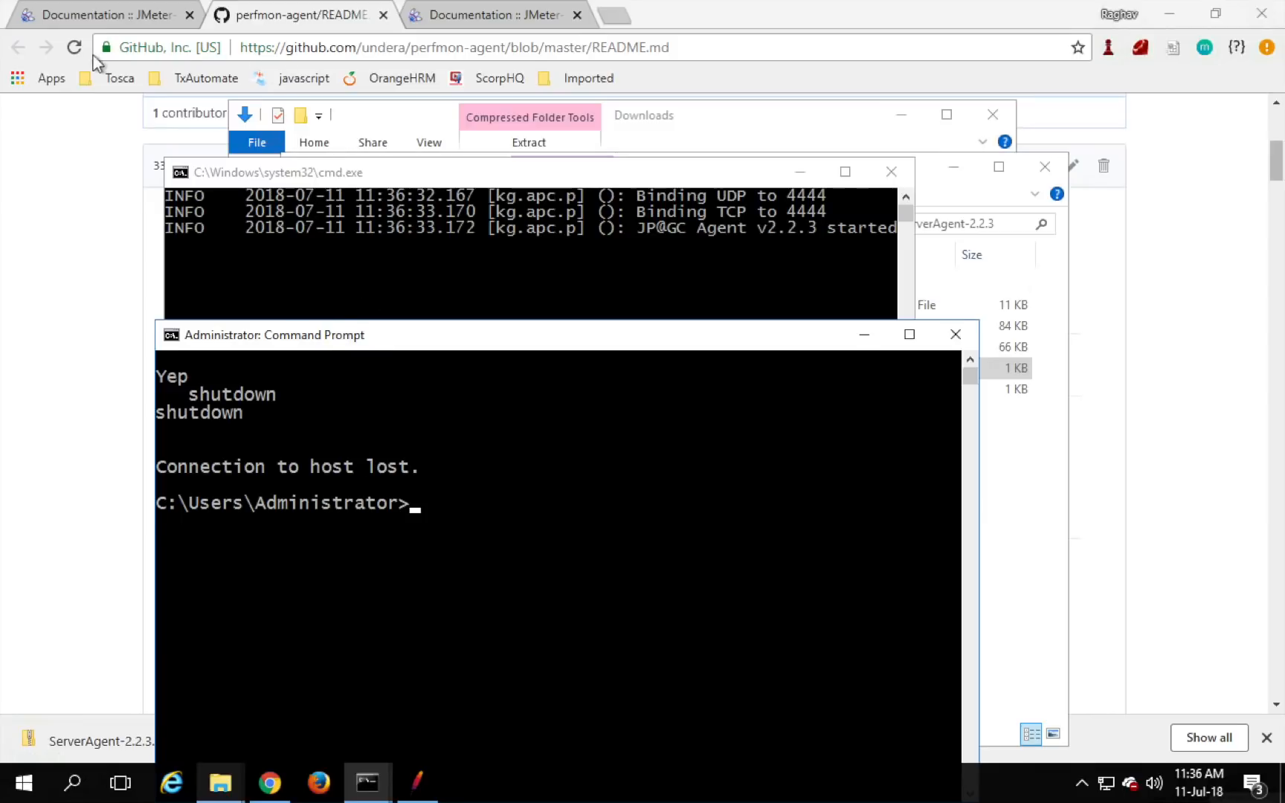
# Review the Installation, Usage and JMeter Properties sections of the PerfMon documentation page in Chrome.
pyautogui.click(99, 17)
pyautogui.click(100, 17)
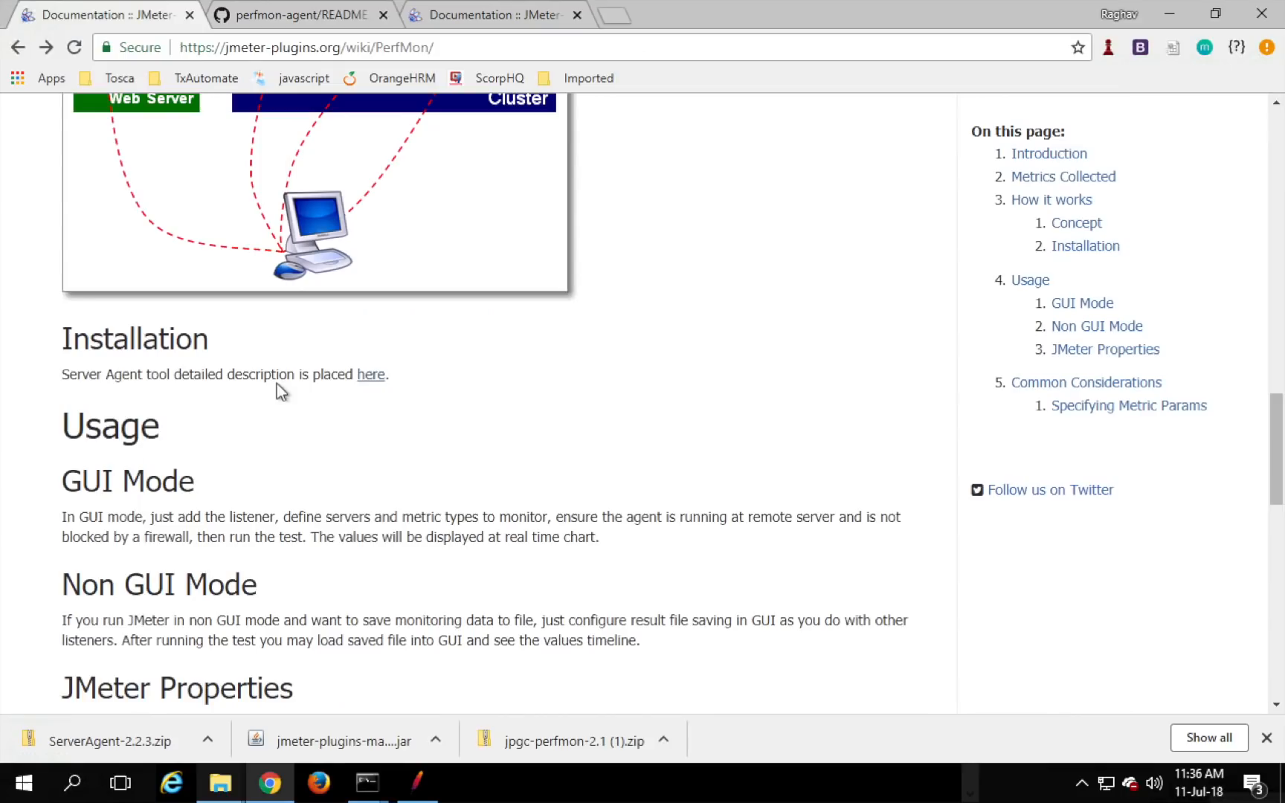
pyautogui.scroll(-5, 323, 524)
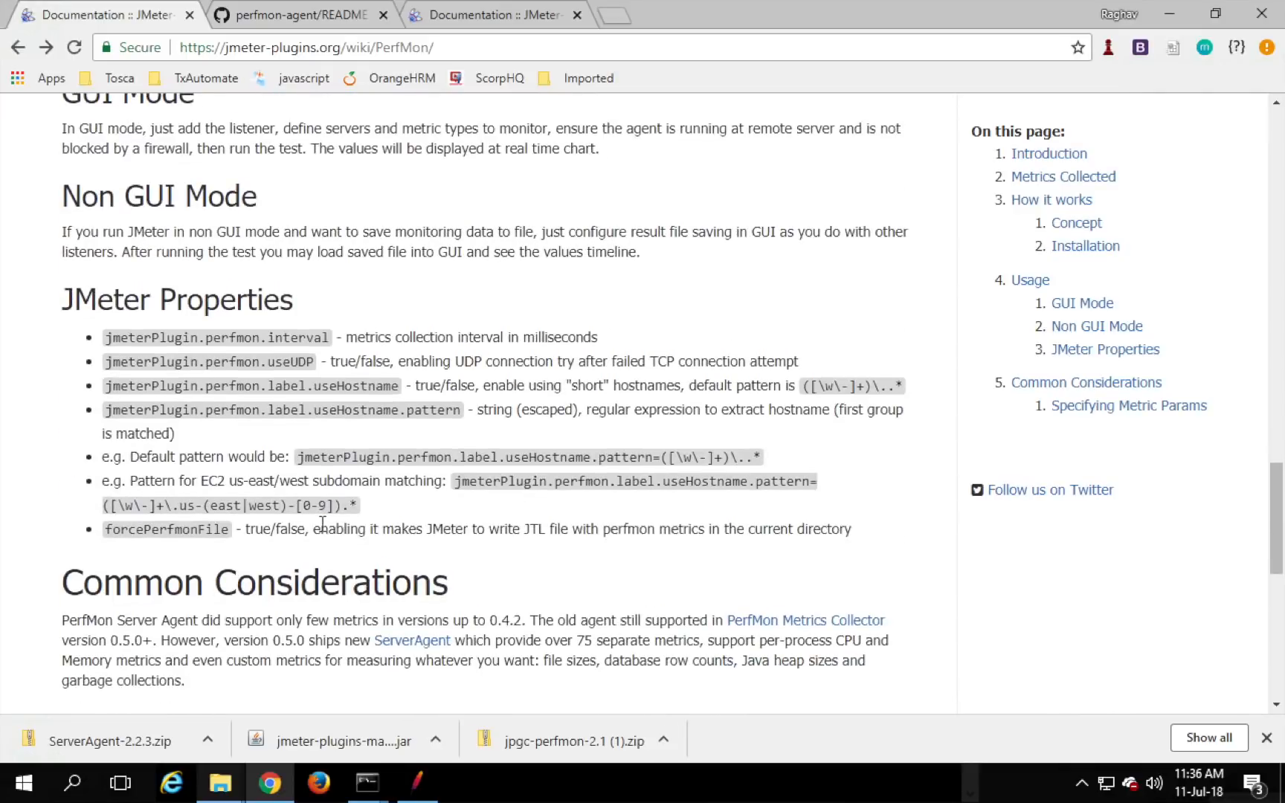
pyautogui.scroll(7, 322, 524)
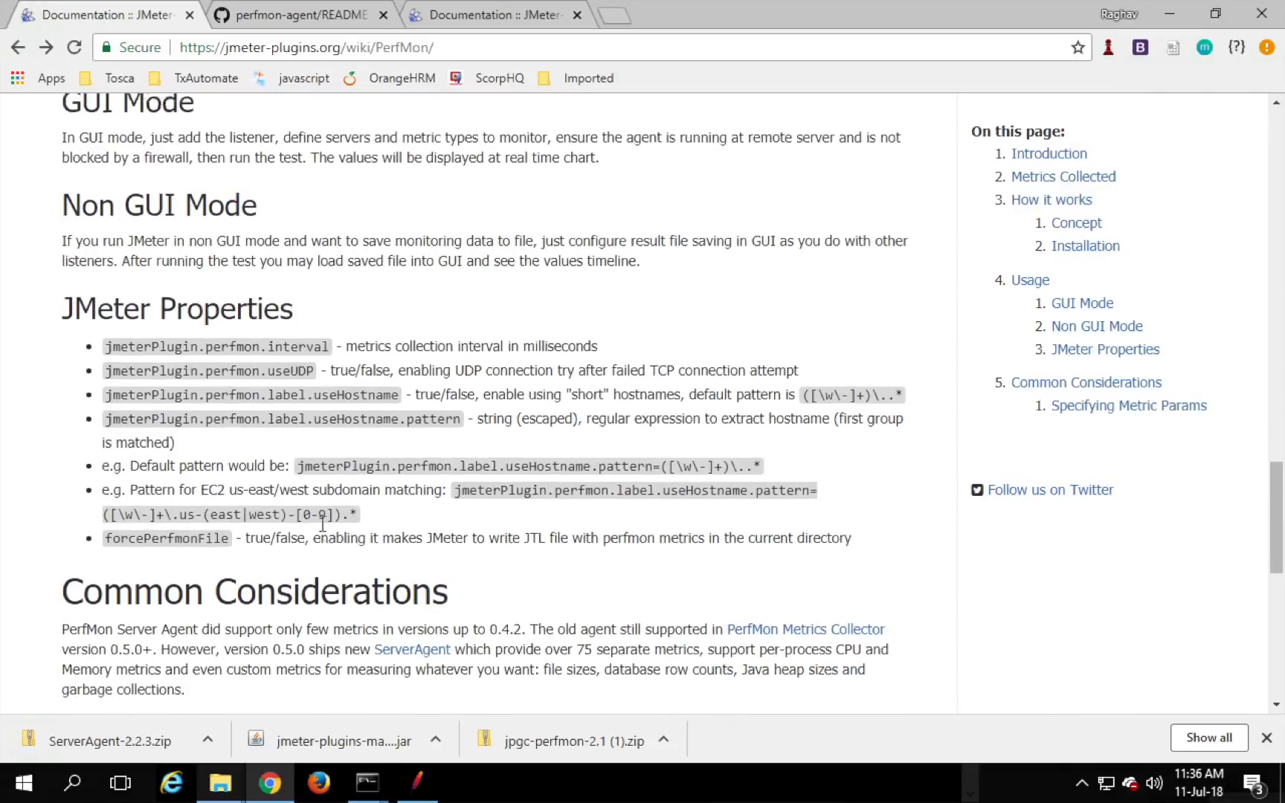
pyautogui.scroll(6, 321, 523)
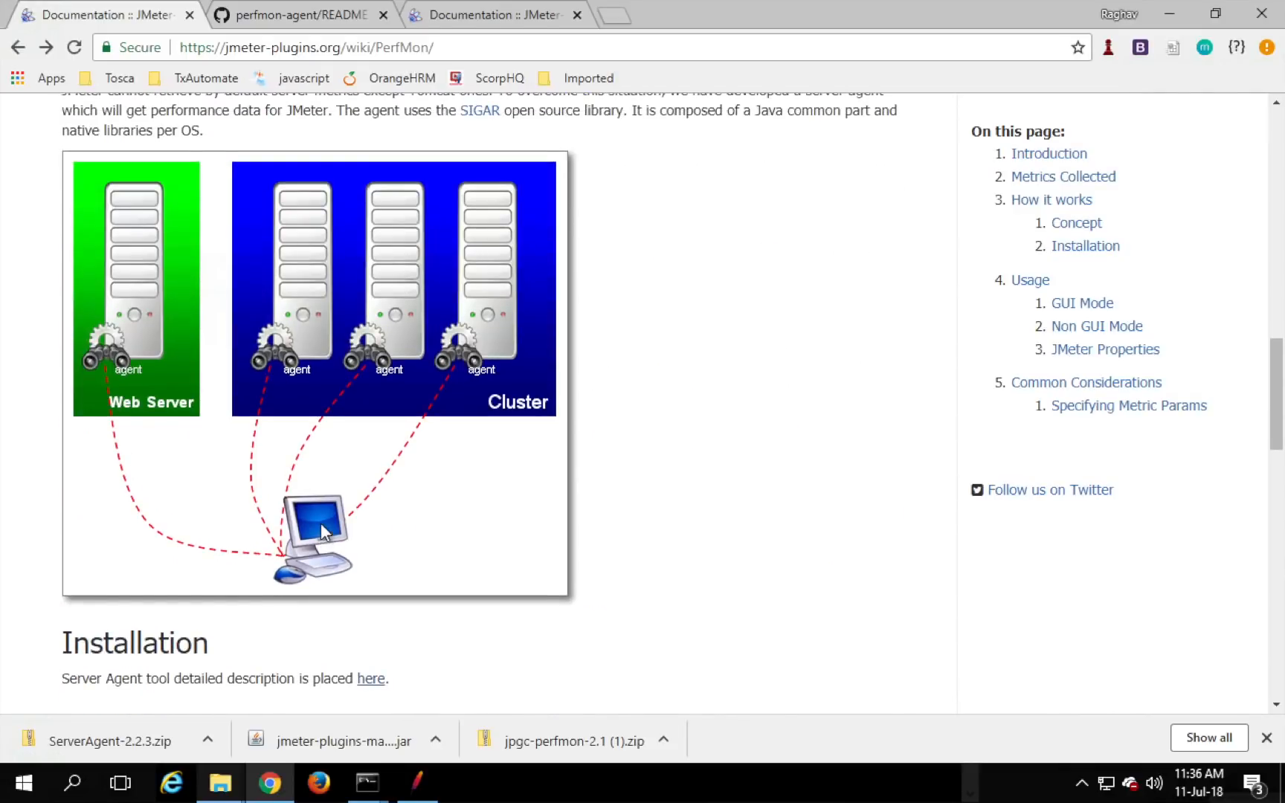
pyautogui.scroll(-5, 320, 523)
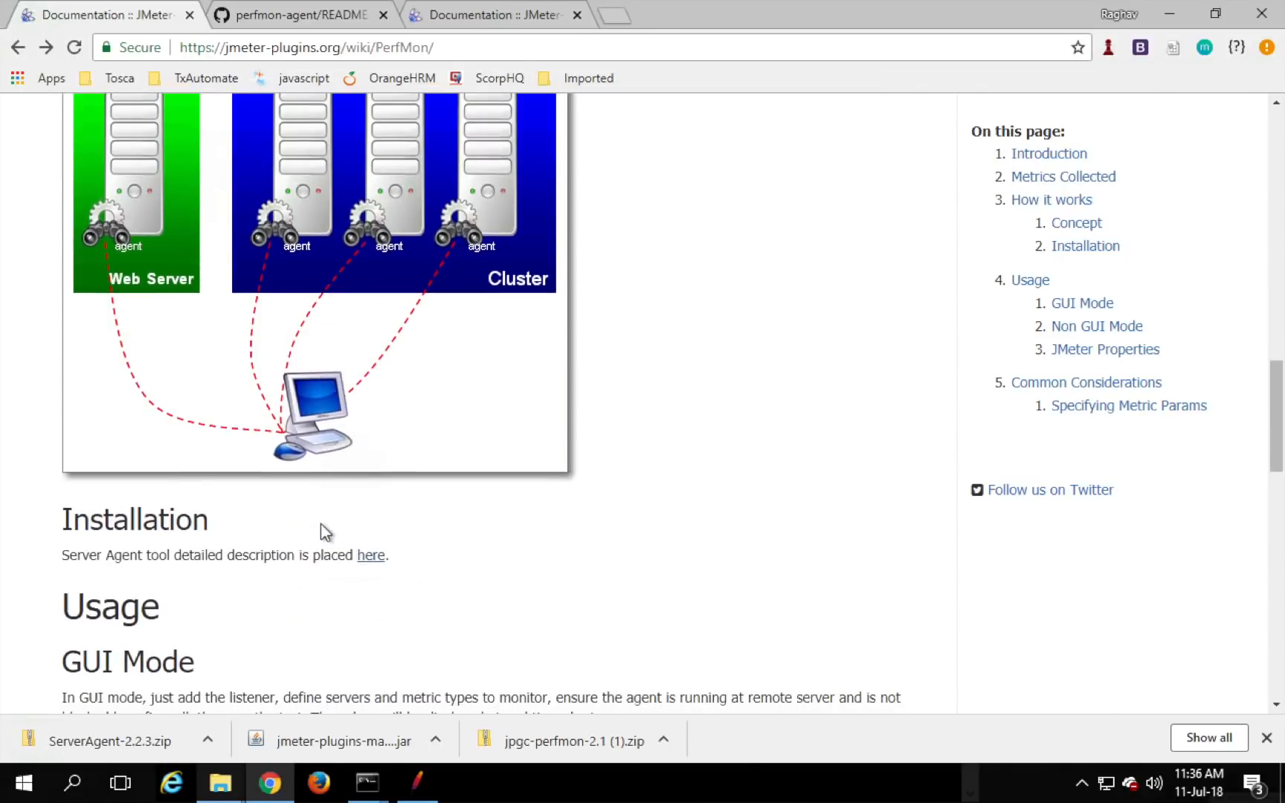
pyautogui.scroll(-3, 320, 522)
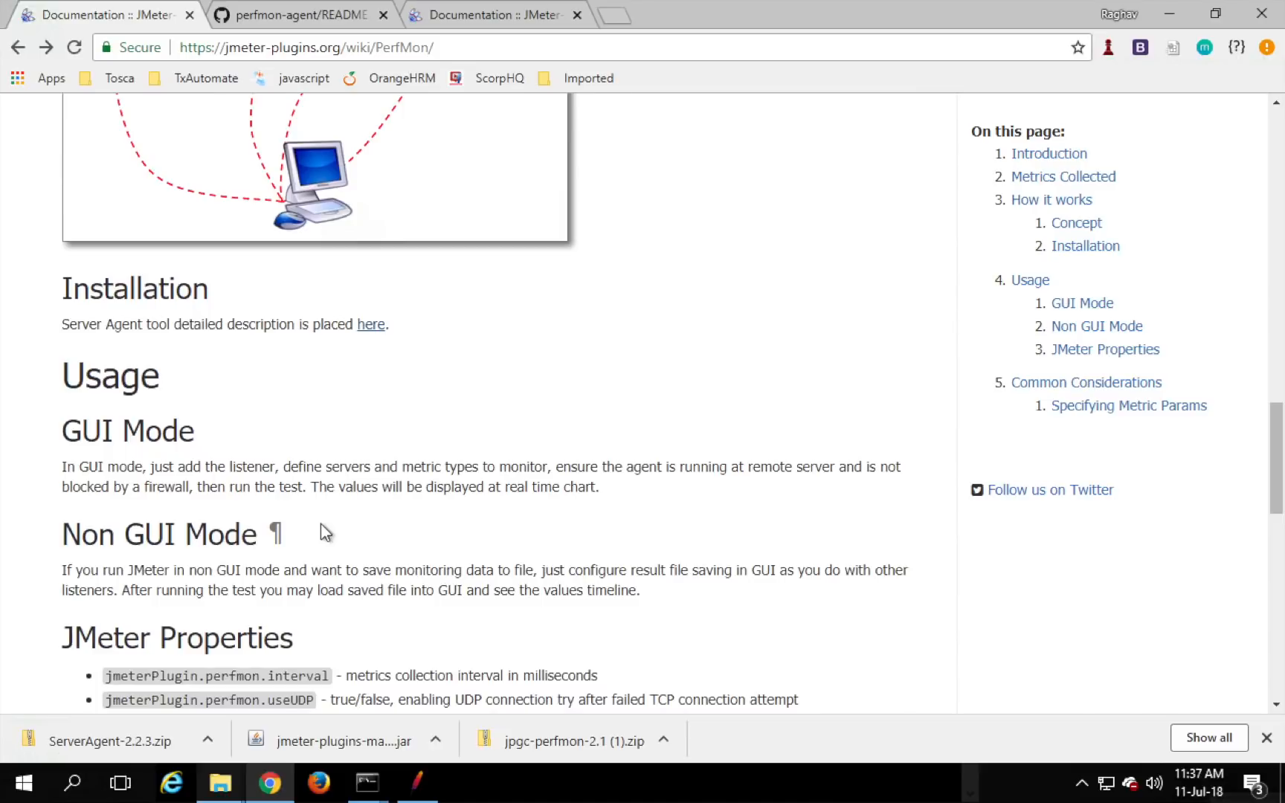
pyautogui.scroll(-3, 320, 522)
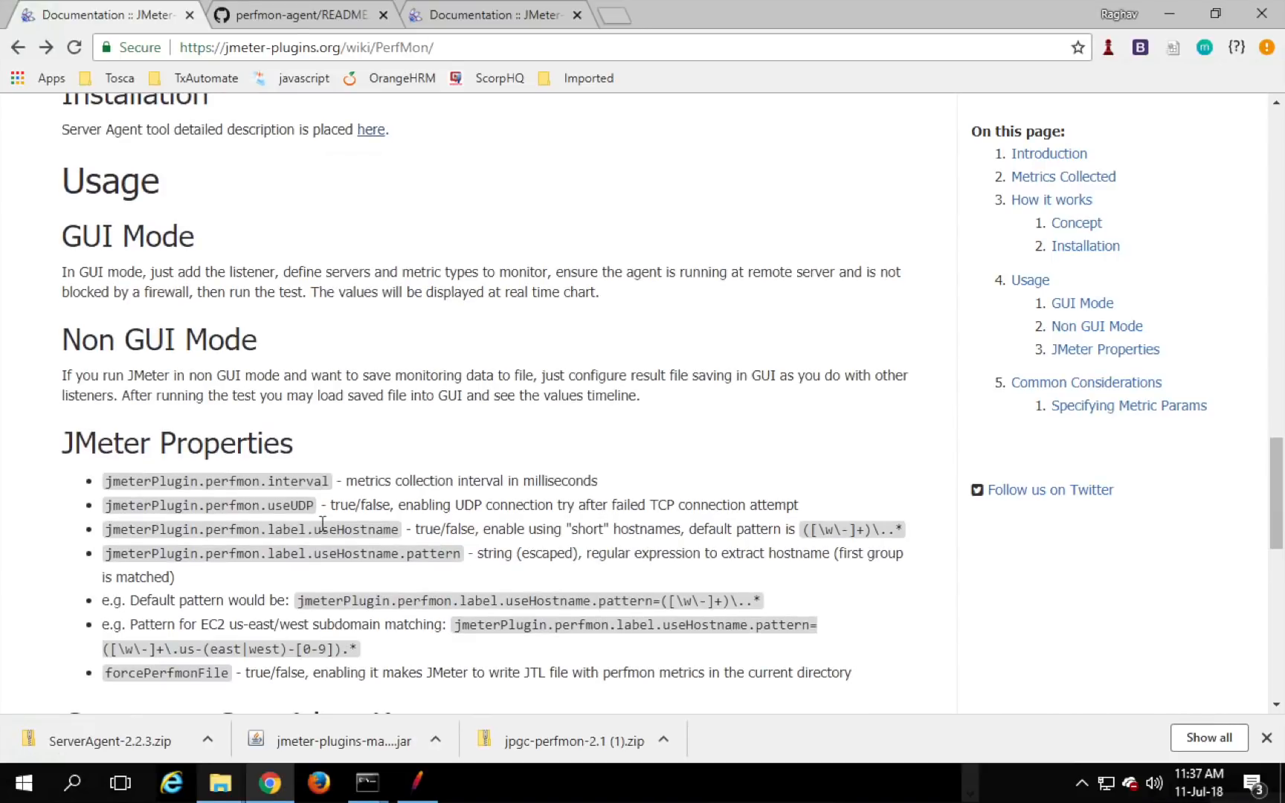
pyautogui.scroll(-2, 322, 522)
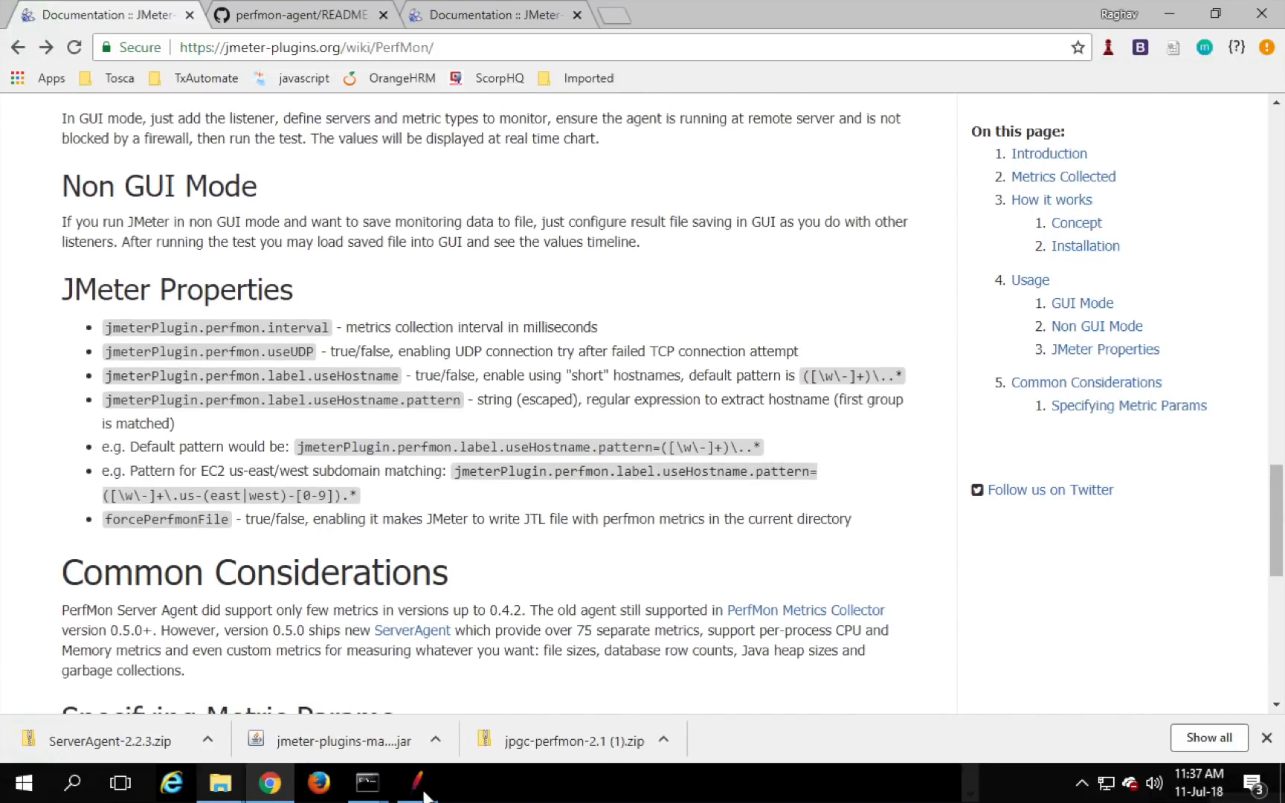
# Switch to JMeter, restore its window to a smaller size, and bring the running agent console in front of it.
pyautogui.moveTo(417, 782)
pyautogui.click(438, 678)
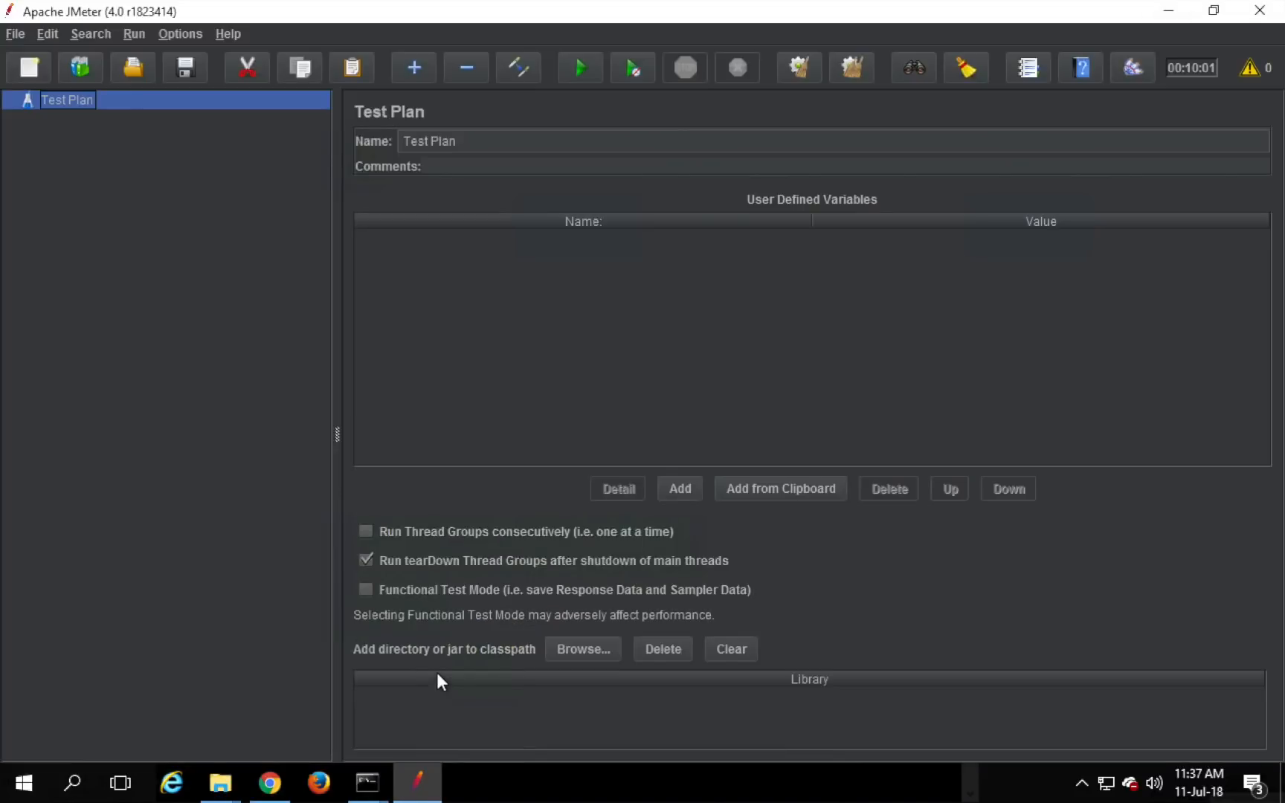
pyautogui.click(1213, 11)
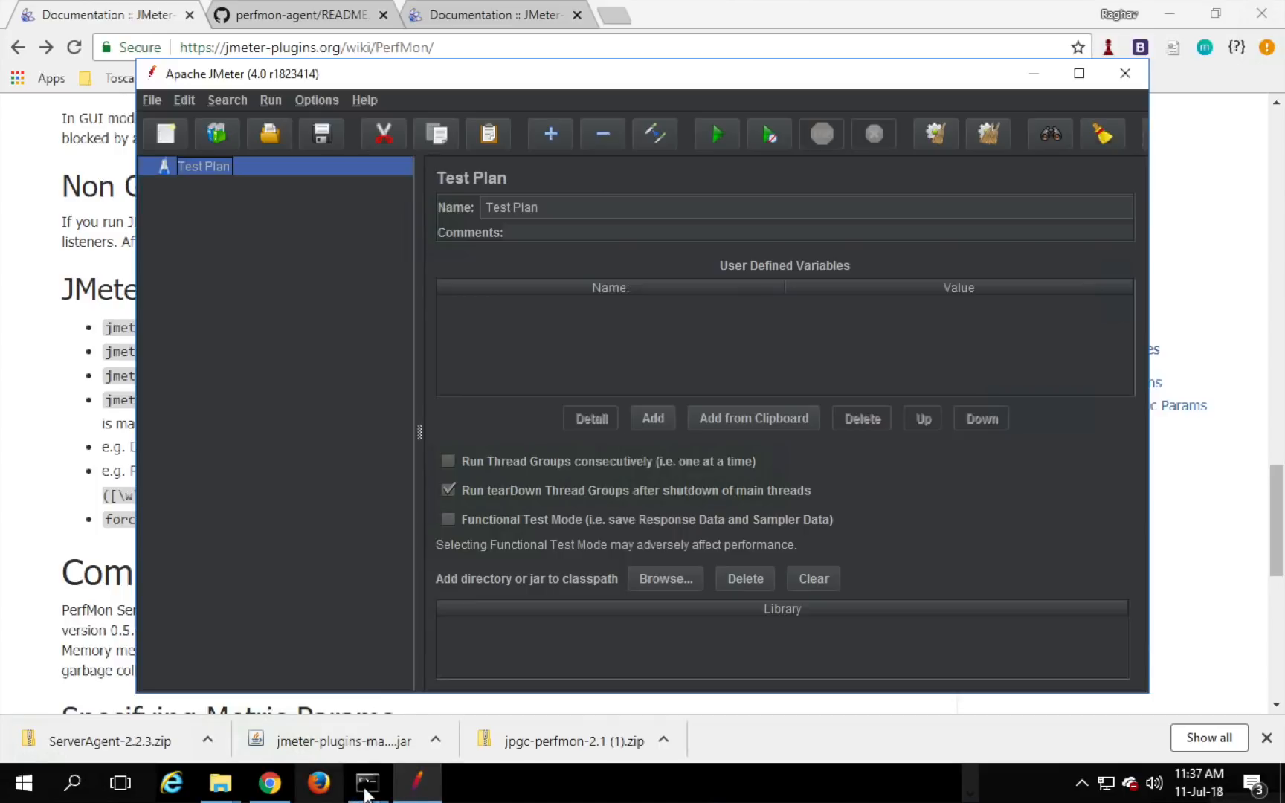
pyautogui.moveTo(365, 794)
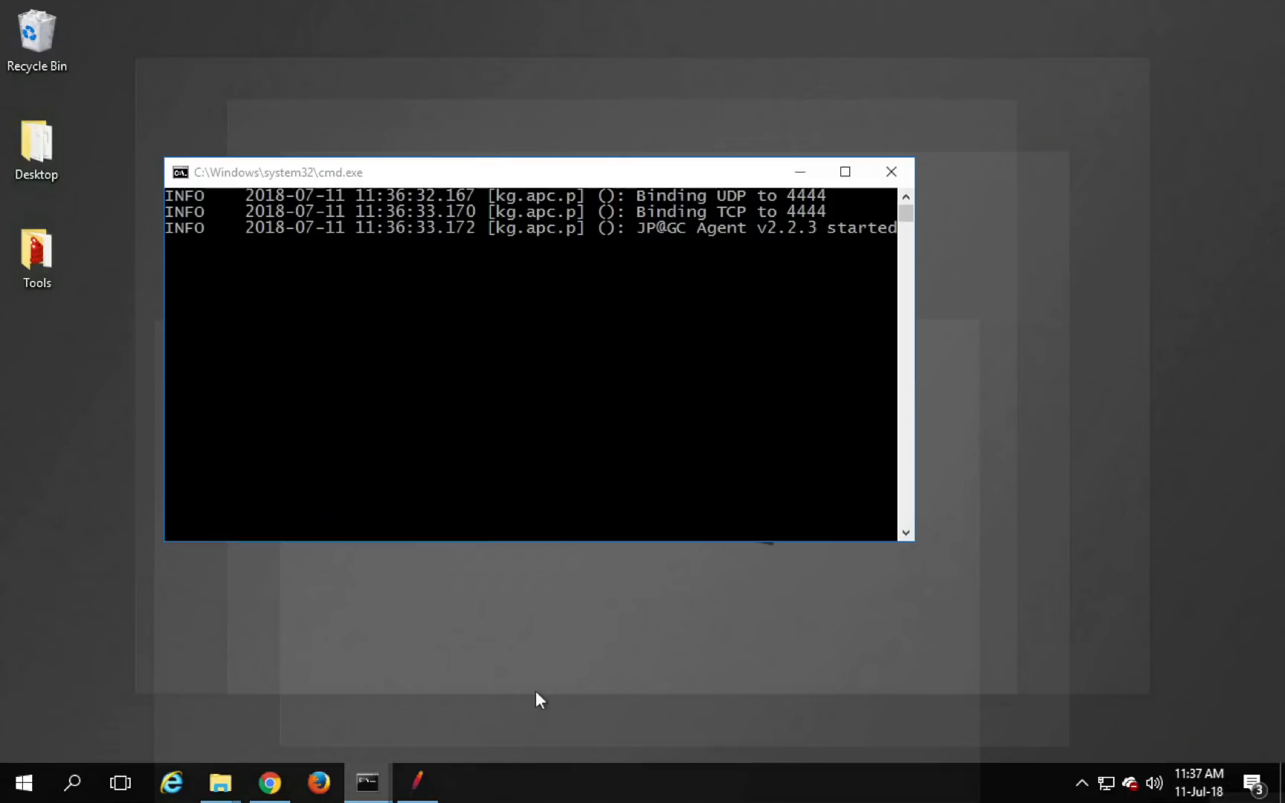
pyautogui.click(535, 689)
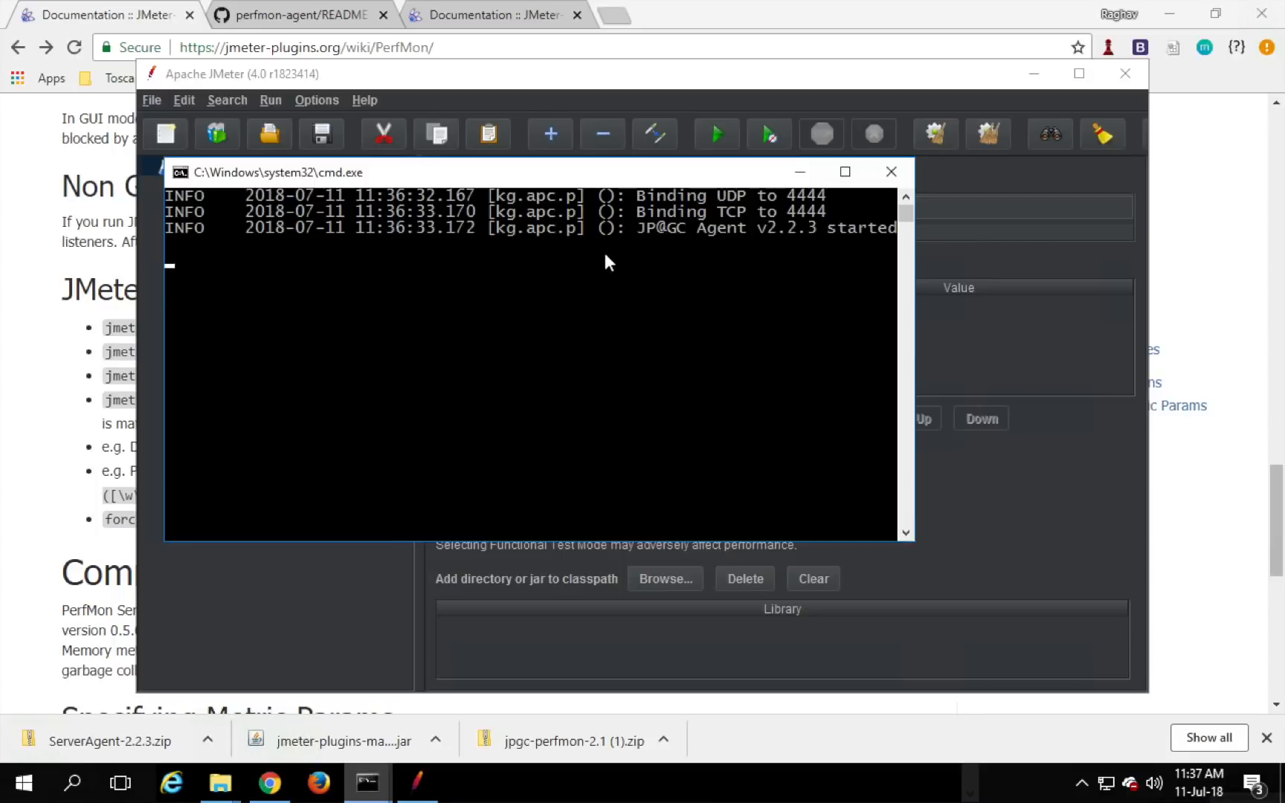
# Switch to Notes and add the line "Windows - startAgent.bat" under Step 3, below the Mac/linux line.
pyautogui.hotkey('ctrl', 'Right')
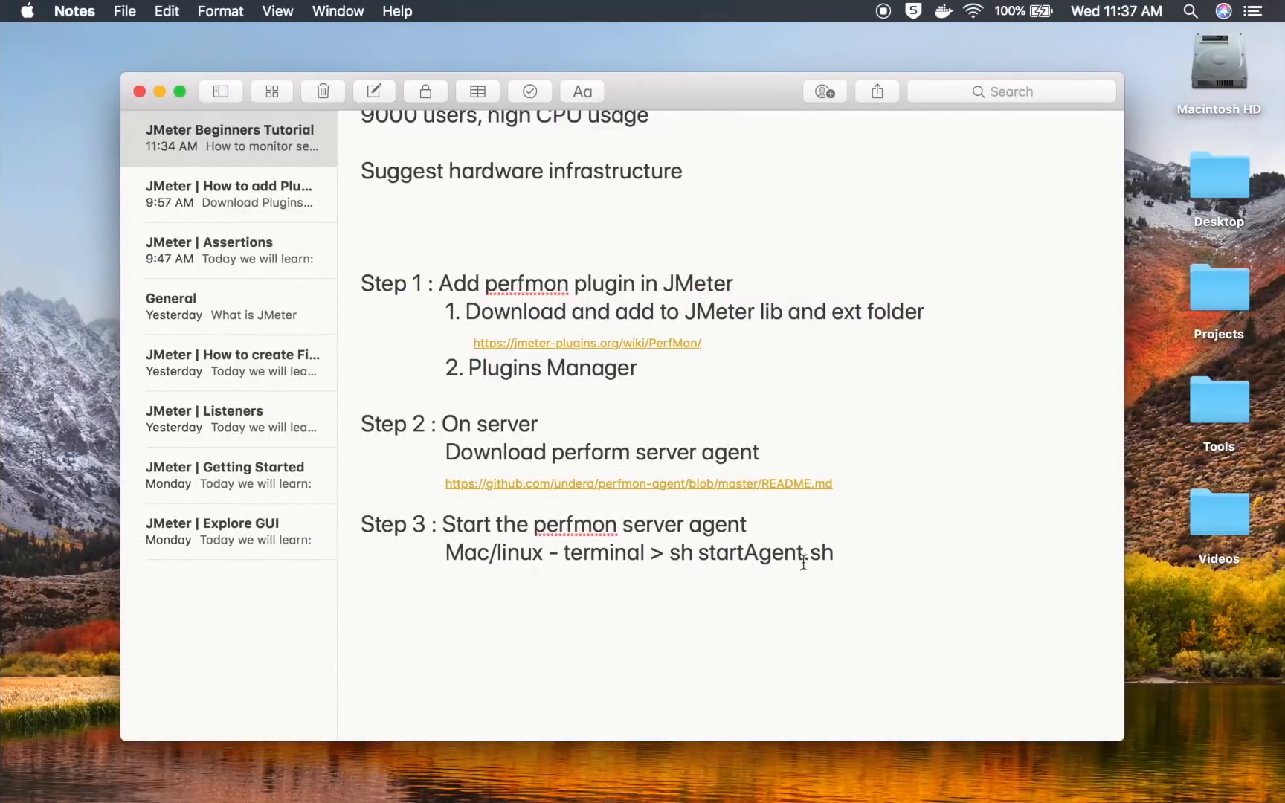
pyautogui.press('Return')
pyautogui.write('Windows - start st')
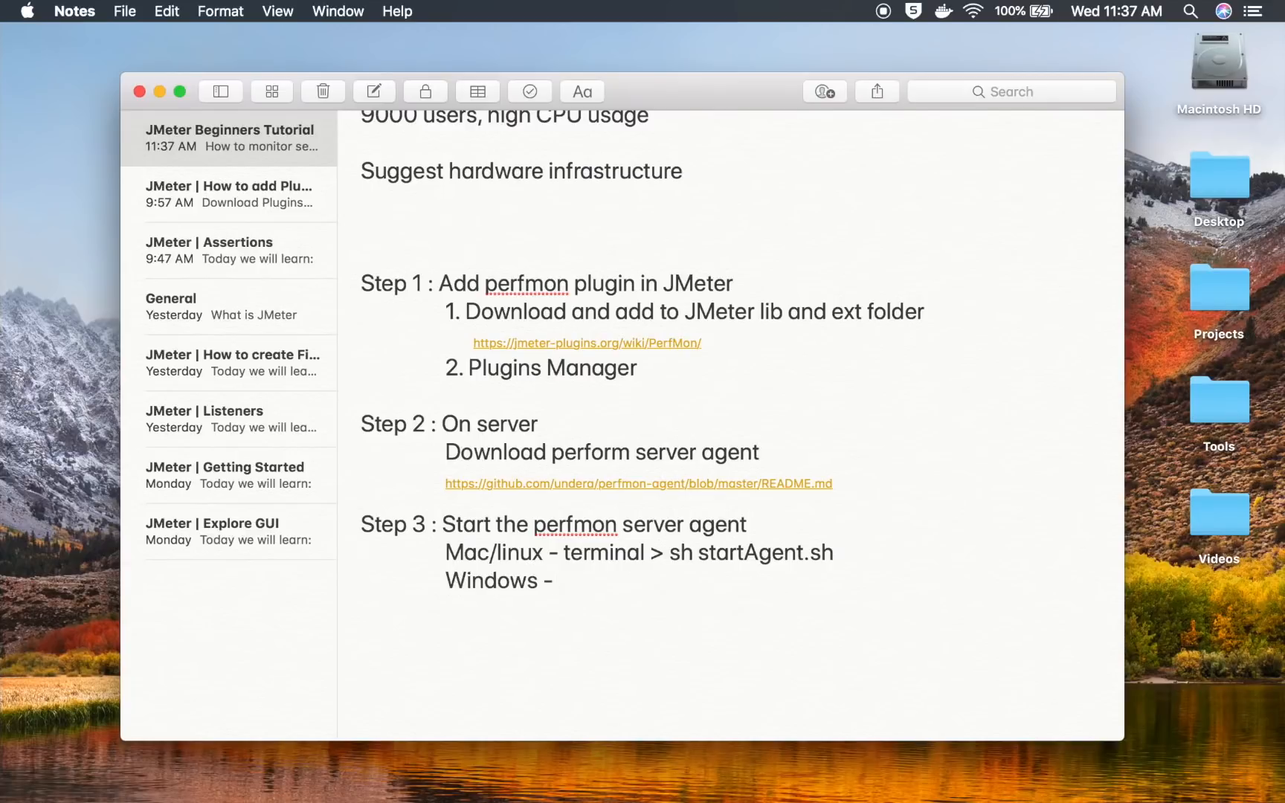
pyautogui.press('BackSpace')
pyautogui.press('BackSpace')
pyautogui.press('BackSpace')
pyautogui.write('Agent.bat')
pyautogui.press('Return')
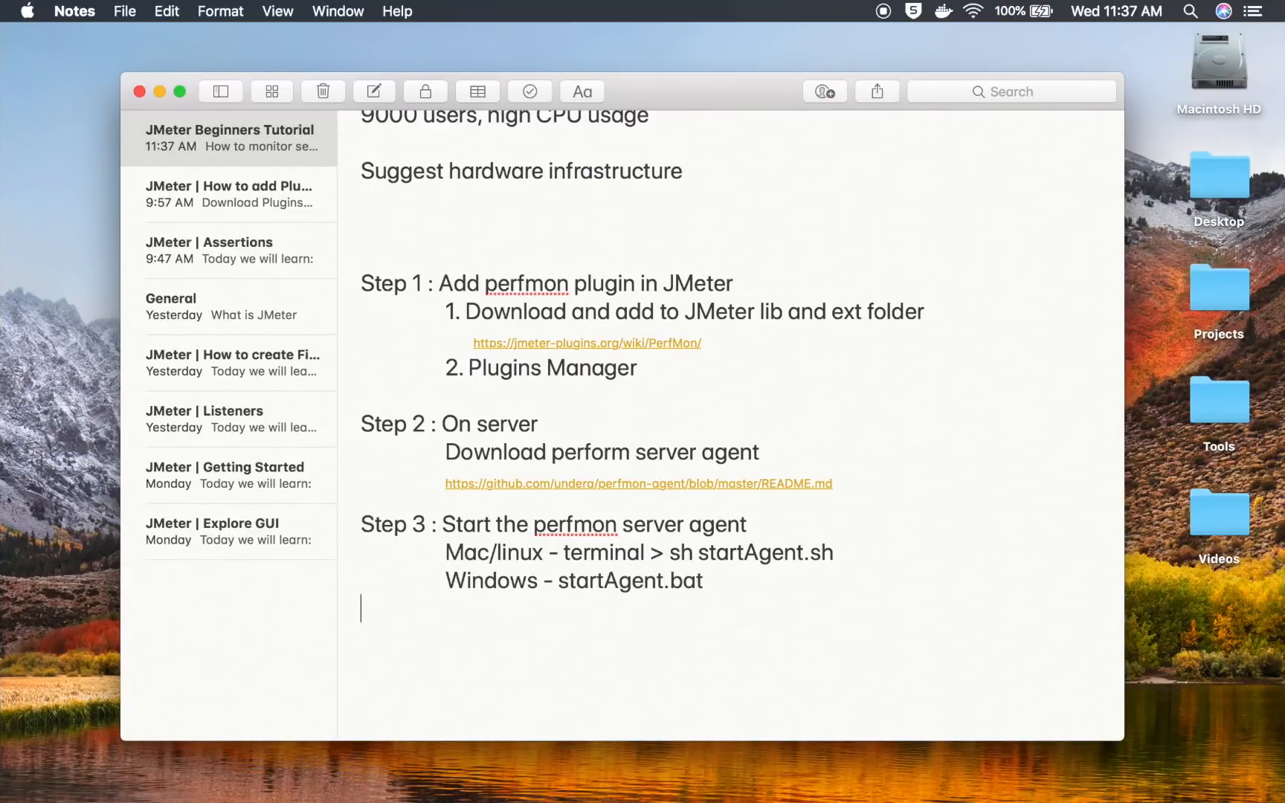
pyautogui.moveTo(699, 551); pyautogui.dragTo(835, 552)
pyautogui.moveTo(568, 580); pyautogui.dragTo(695, 580)
# Add the indented line "Check client can talk to server via port 4444" at the end of Step 3.
pyautogui.press('Down')
pyautogui.scroll(-3, 709, 587)
pyautogui.press('Tab')
pyautogui.write('Check')
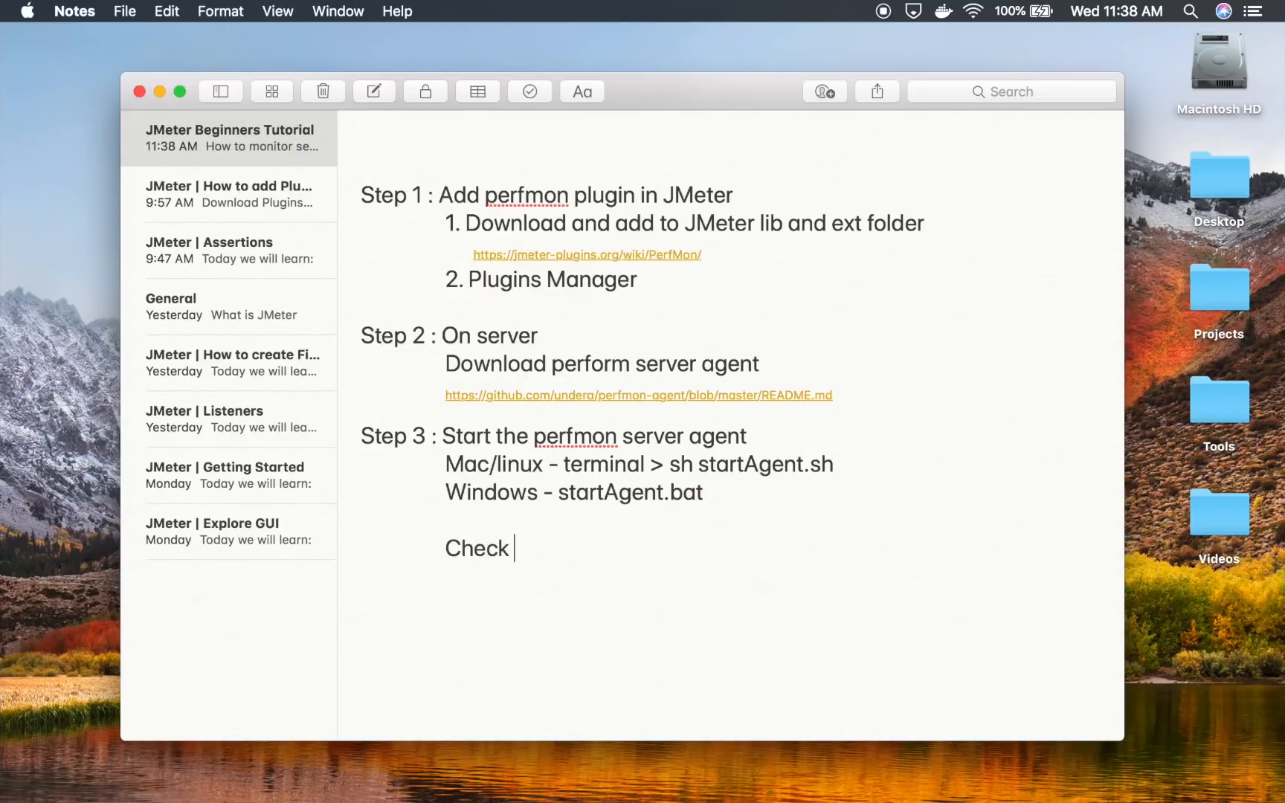
pyautogui.scroll(-2, 644, 372)
pyautogui.write('client can t')
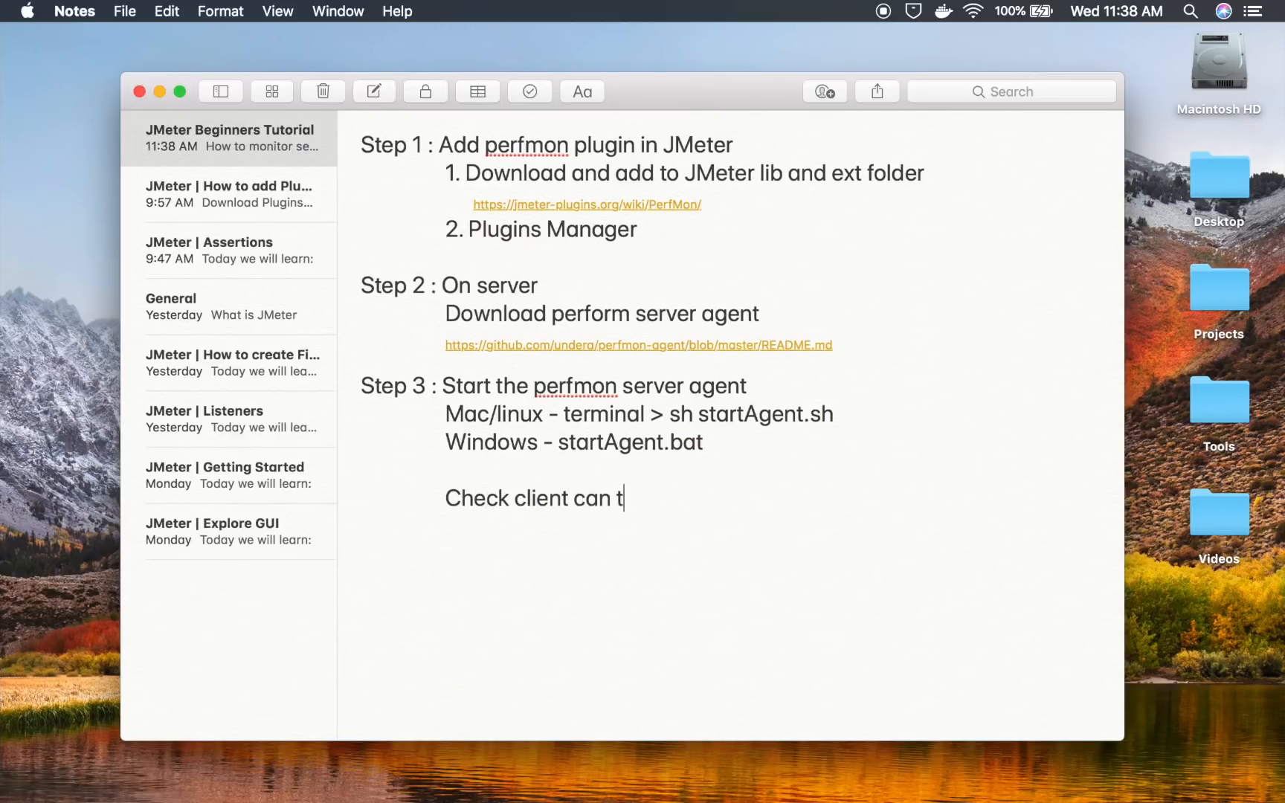
pyautogui.write('alk to s')
pyautogui.press('BackSpace')
pyautogui.write('to server ')
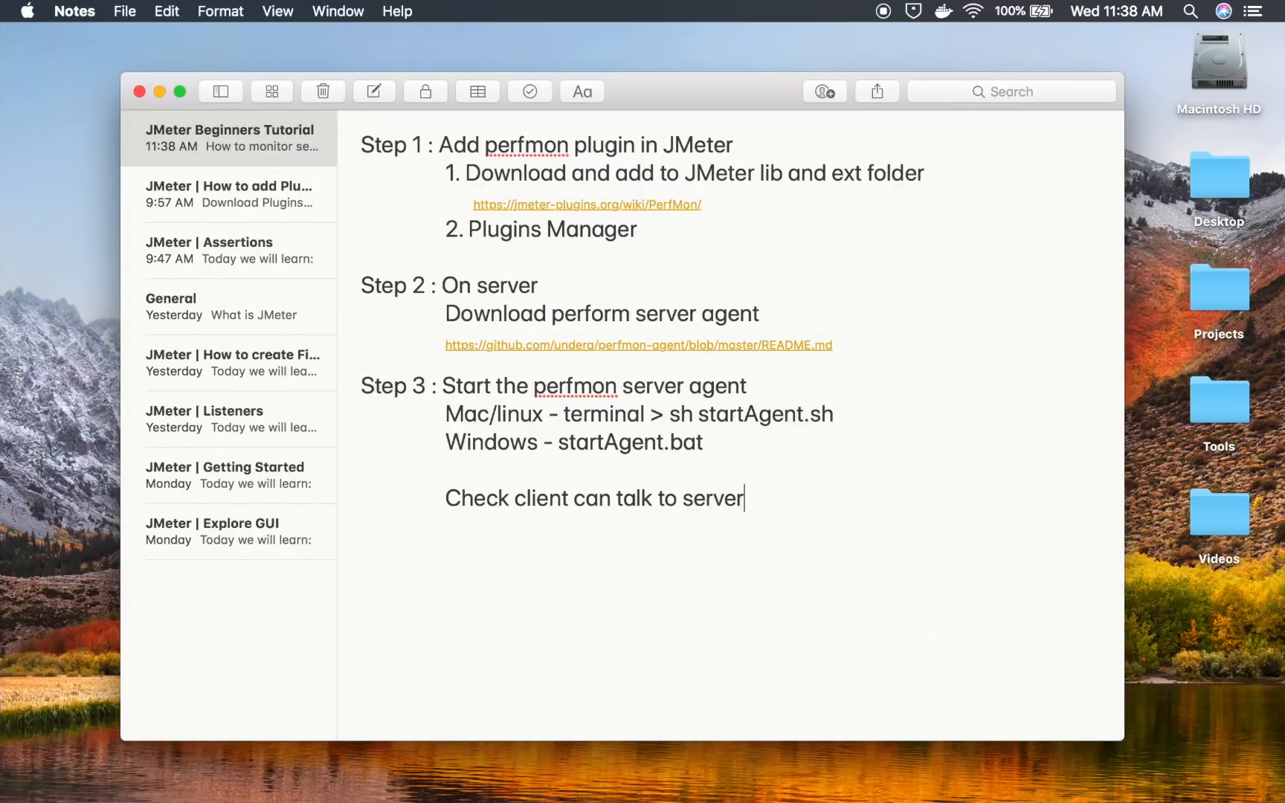
pyautogui.write('via port ')
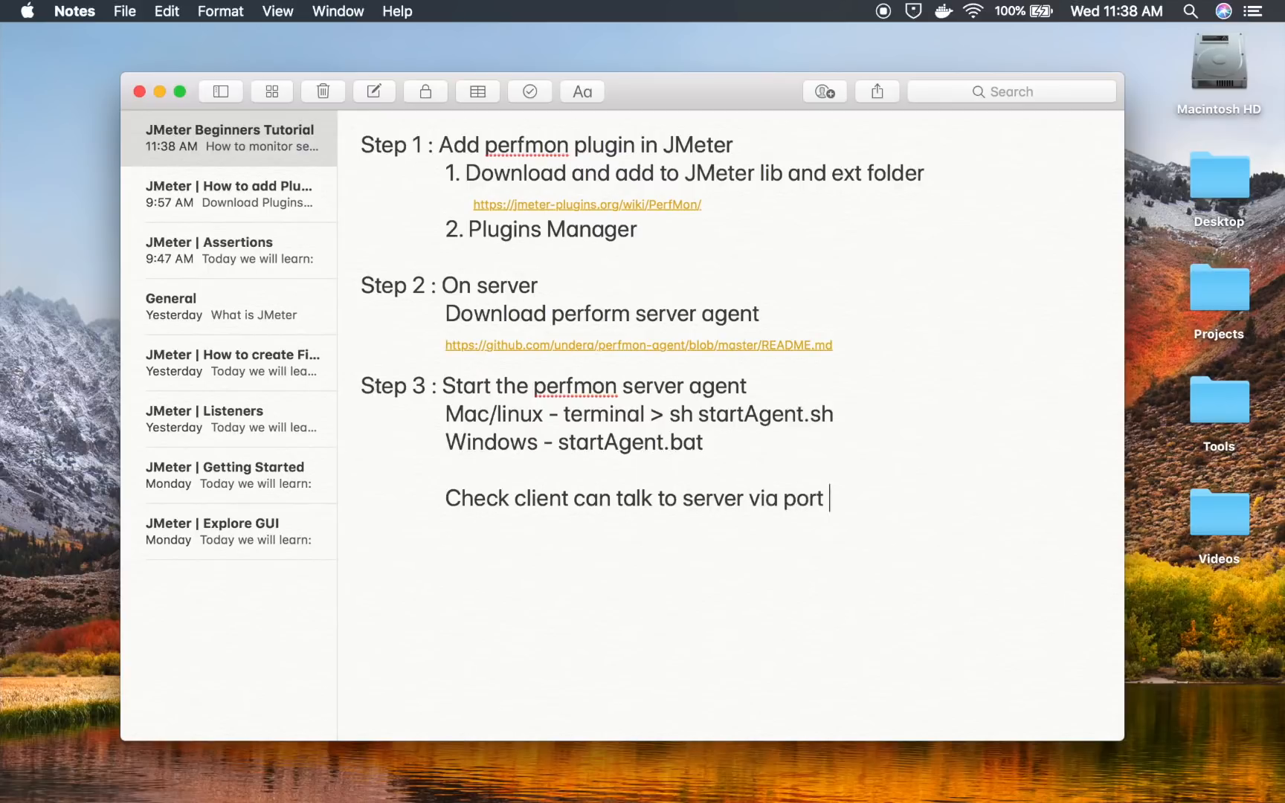
pyautogui.write('4444')
# Add the heading "Step 4 : Create JMeter test to monitor Server Health" below Step 3.
pyautogui.press('Return')
pyautogui.press('Return')
pyautogui.write('Step 4 : Create JM')
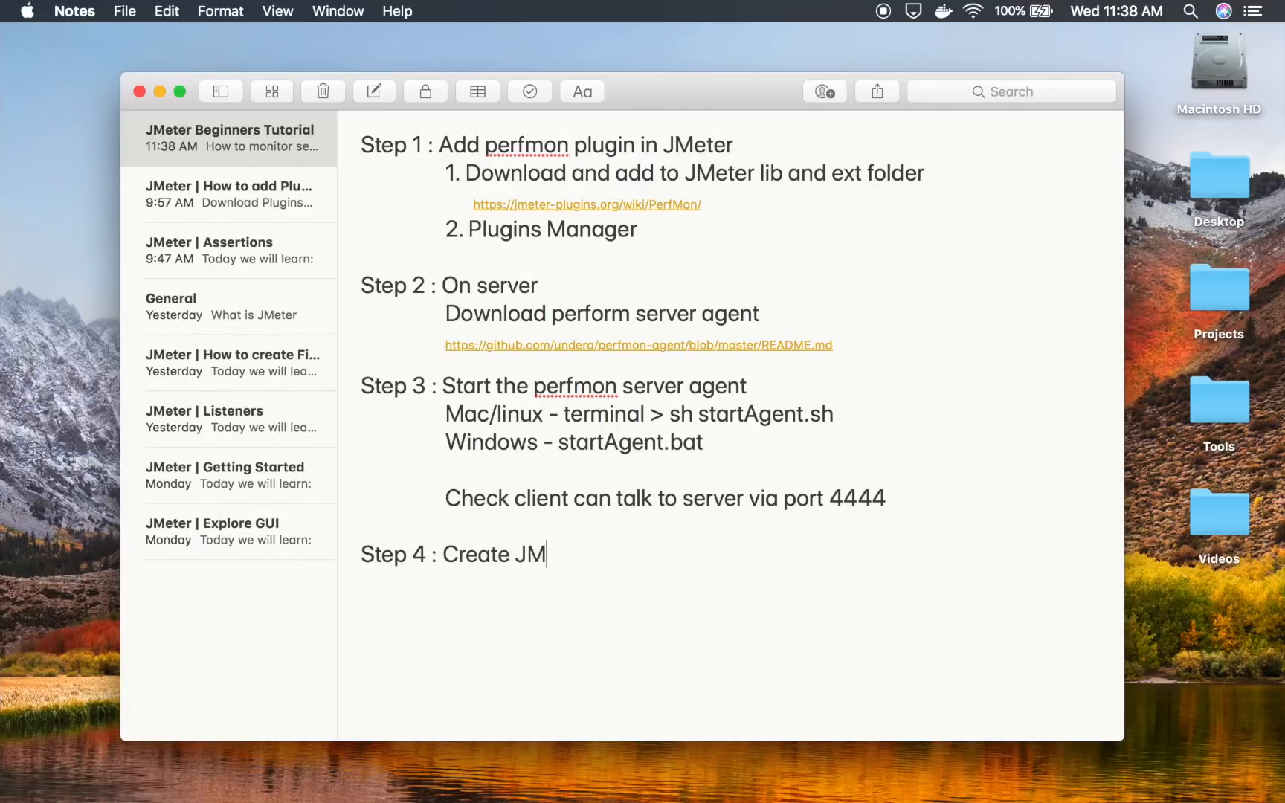
pyautogui.write('eter test to check Server Hea')
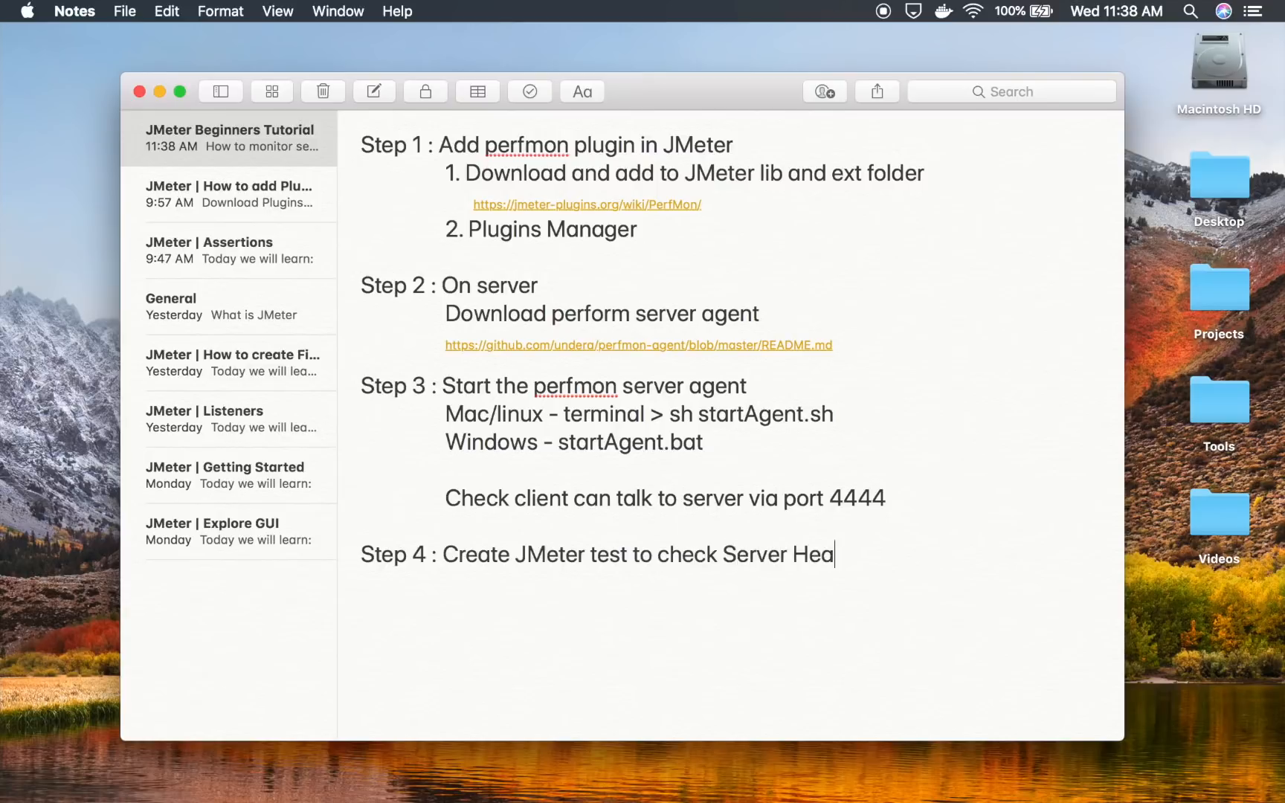
pyautogui.write('lth')
pyautogui.doubleClick(671, 554)
pyautogui.write('monitor')
# Return to the Windows desktop, bring up JMeter on its own, and add a Thread Group to the Test Plan.
pyautogui.hotkey('ctrl', 'Left')
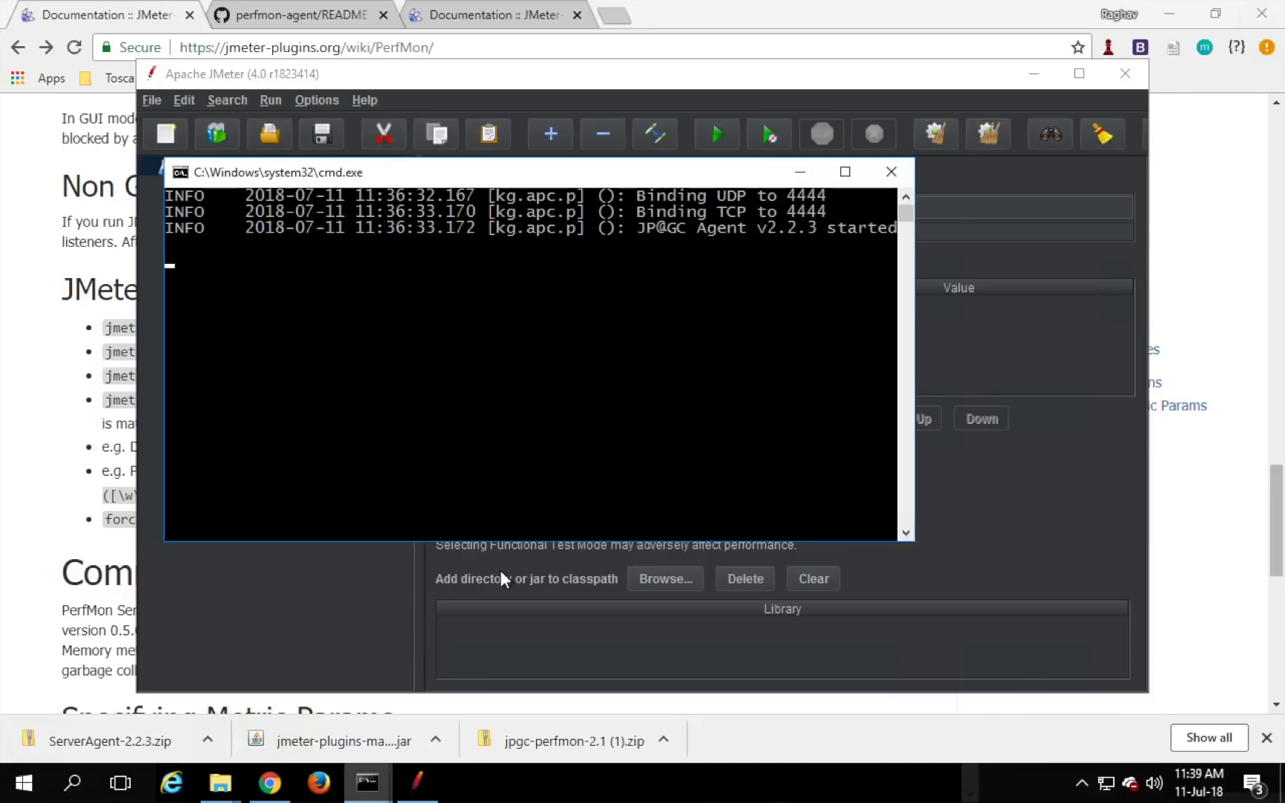
pyautogui.click(366, 594)
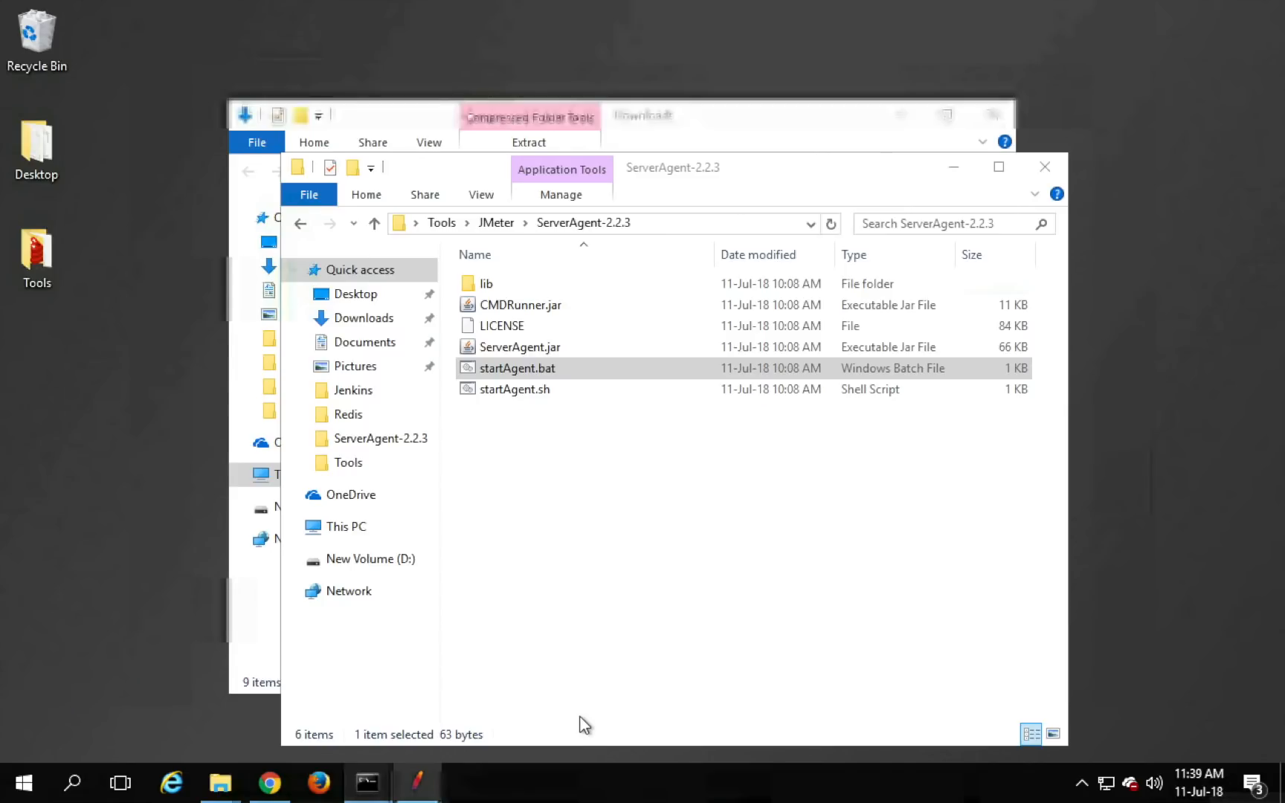
pyautogui.press('super+d')
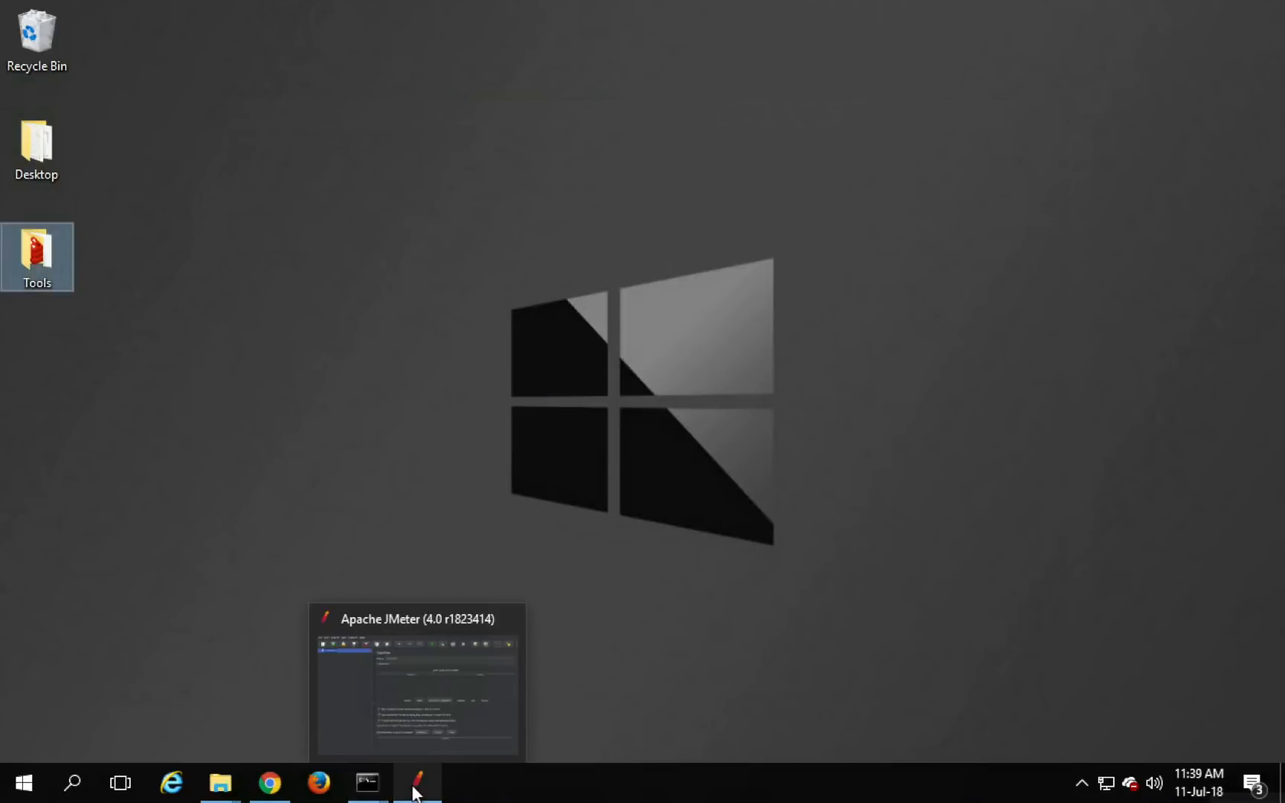
pyautogui.click(416, 783)
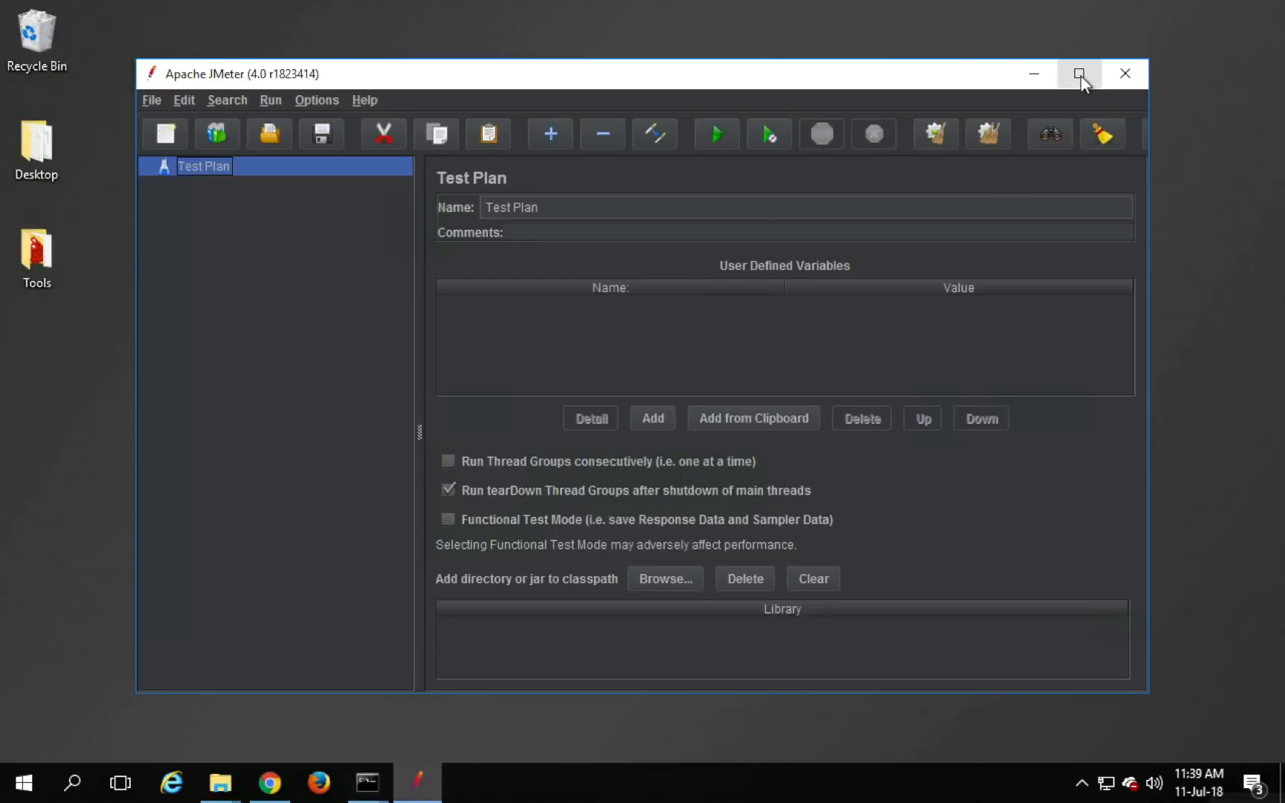
pyautogui.rightClick(193, 164)
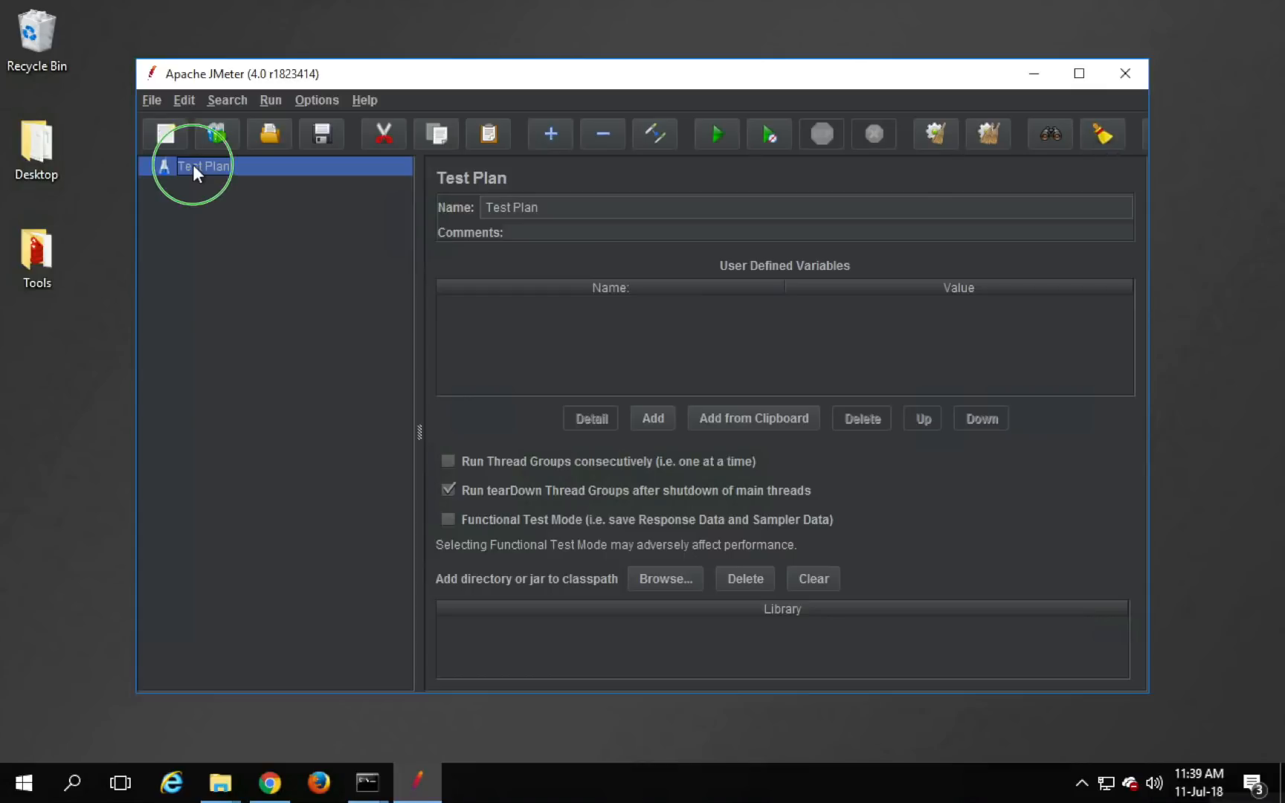
pyautogui.moveTo(247, 175)
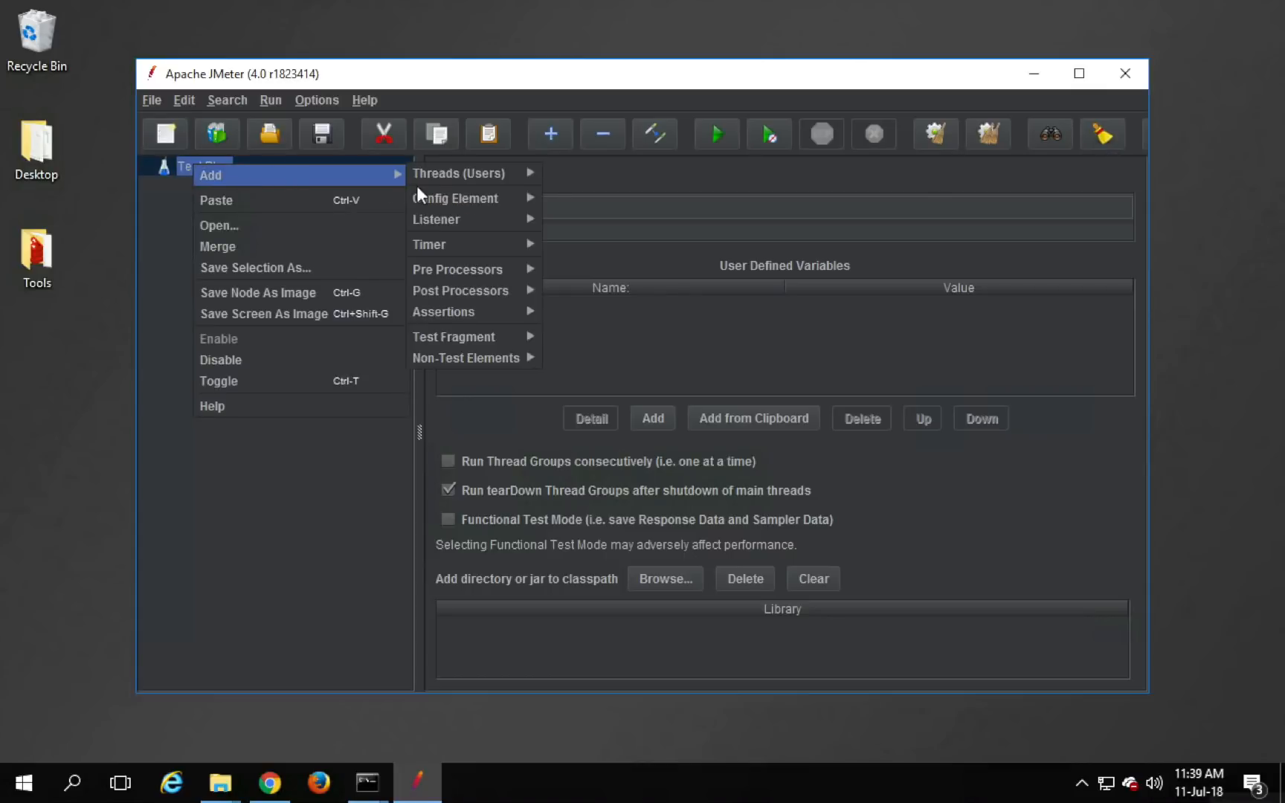
pyautogui.moveTo(446, 174)
pyautogui.click(591, 171)
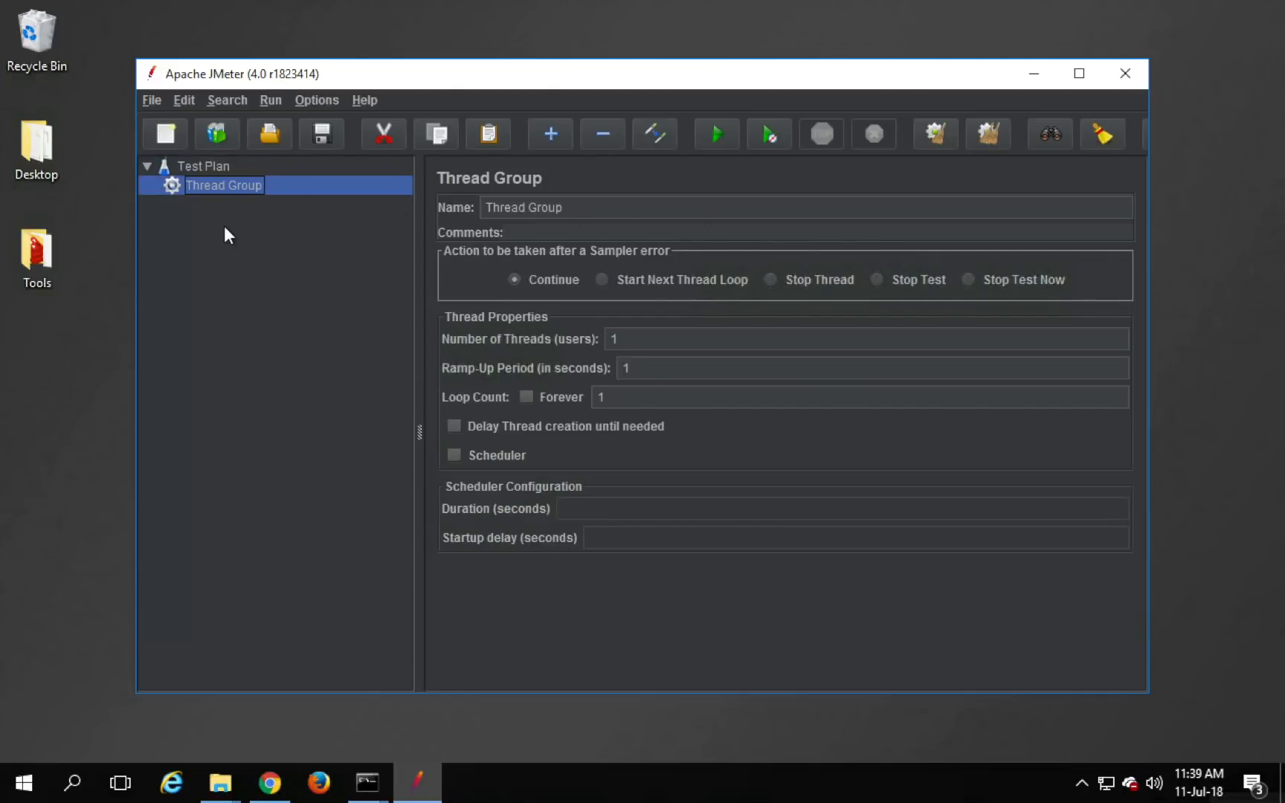
# Add a jp@gc - PerfMon Metrics Collector listener to the Thread Group and maximize the JMeter window.
pyautogui.rightClick(226, 187)
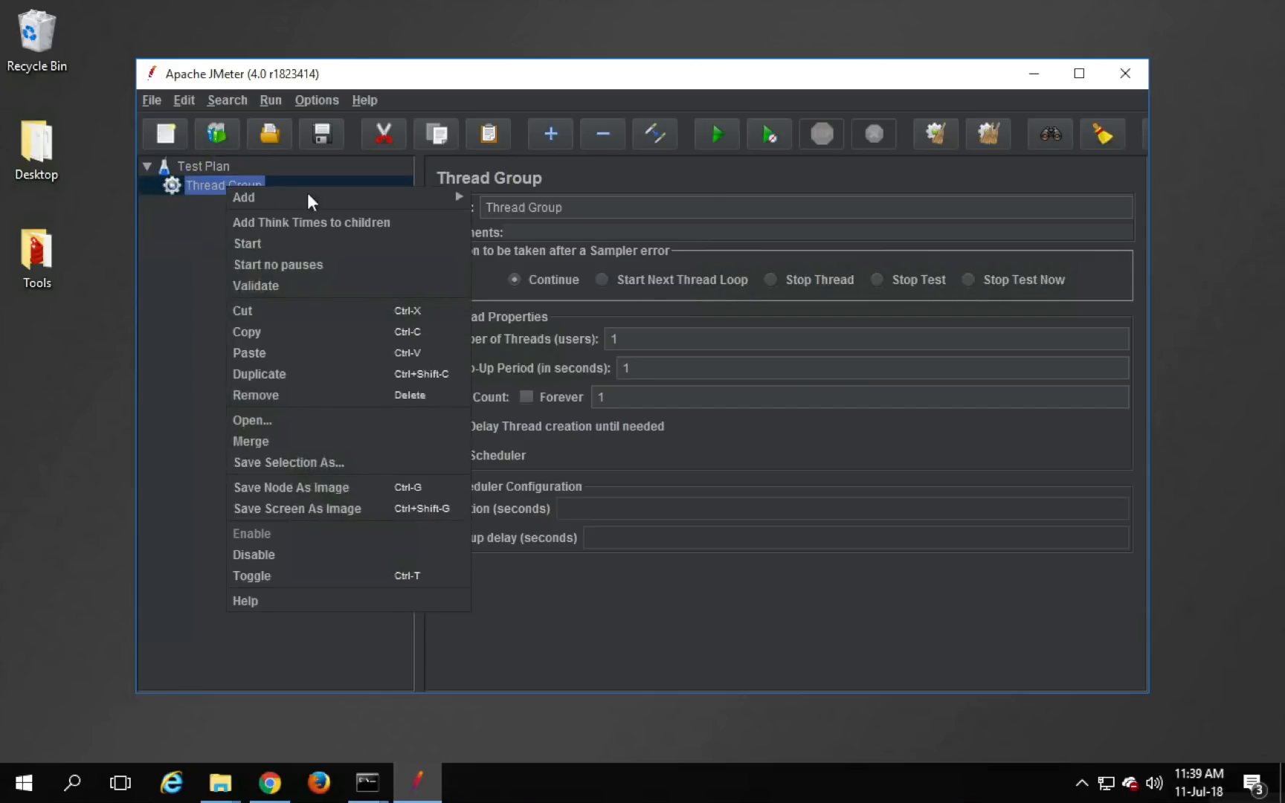
pyautogui.moveTo(466, 192)
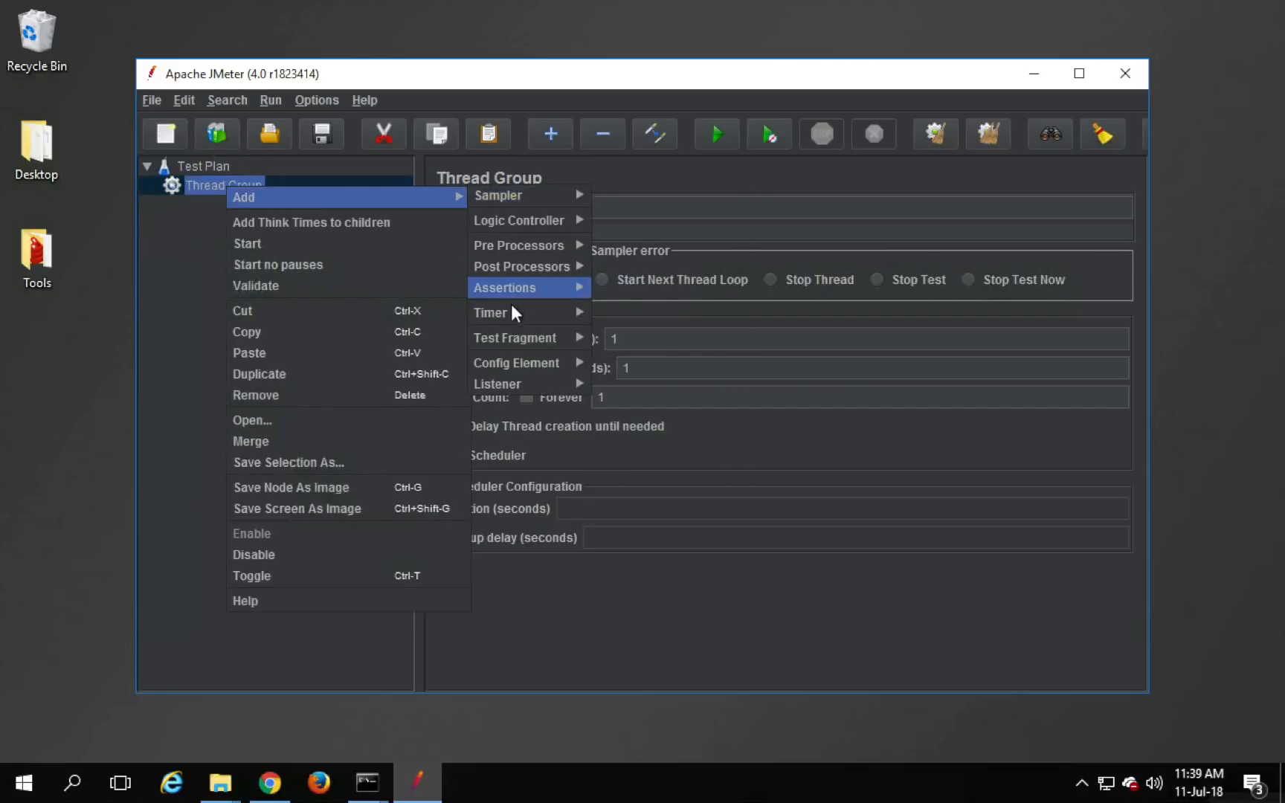
pyautogui.moveTo(519, 381)
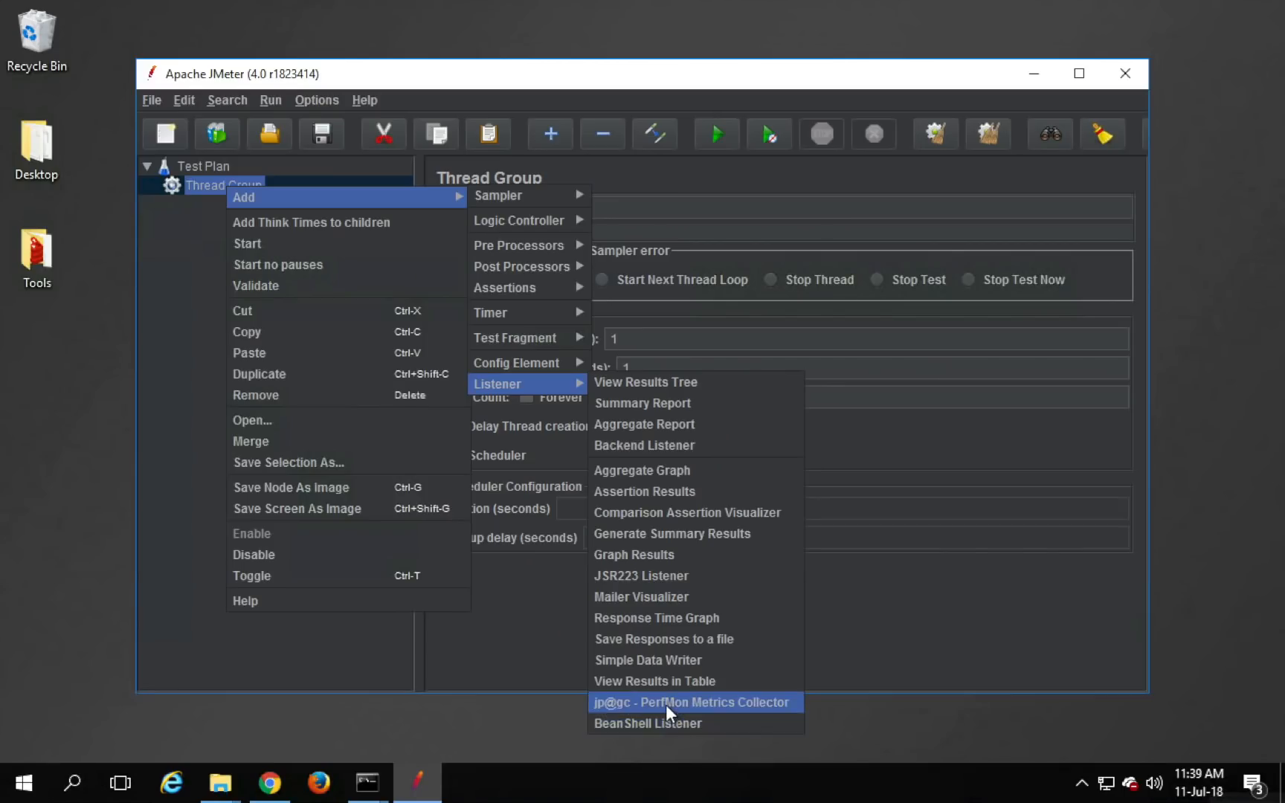
pyautogui.click(670, 705)
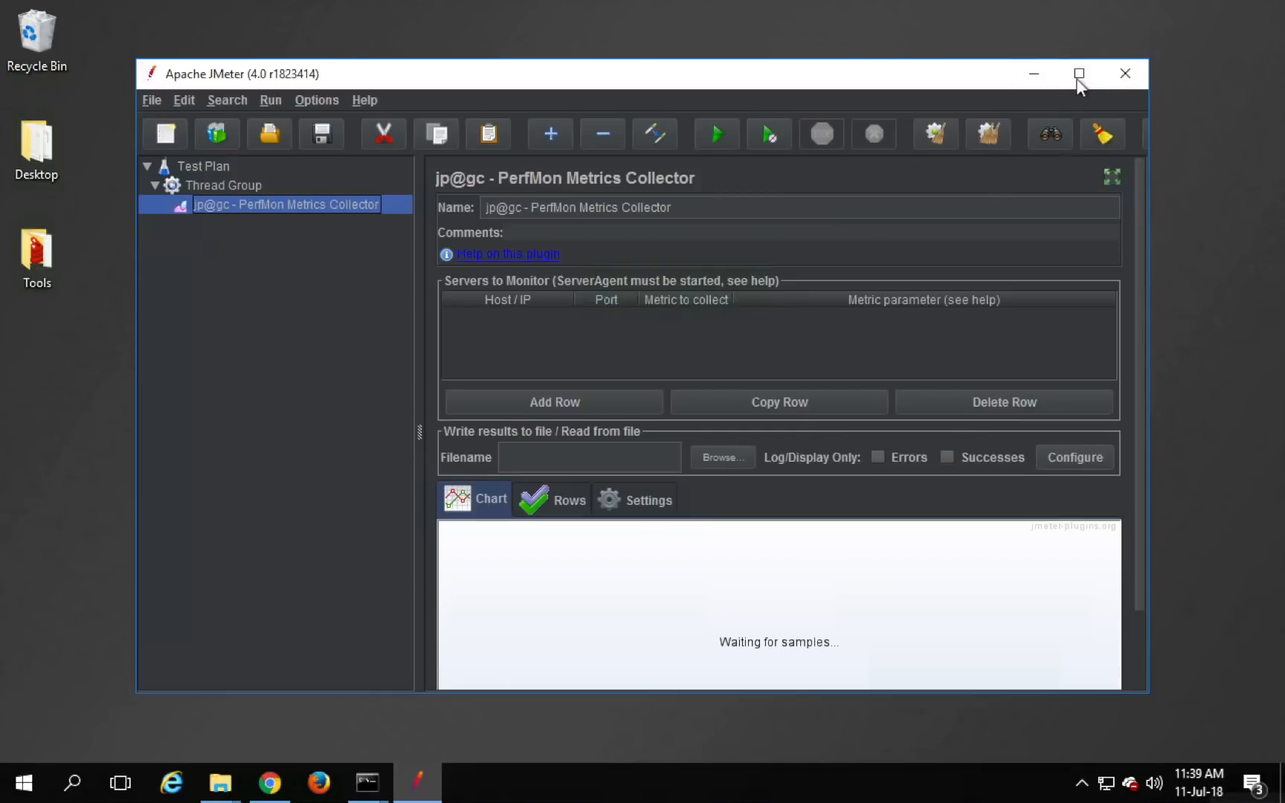
pyautogui.click(1078, 74)
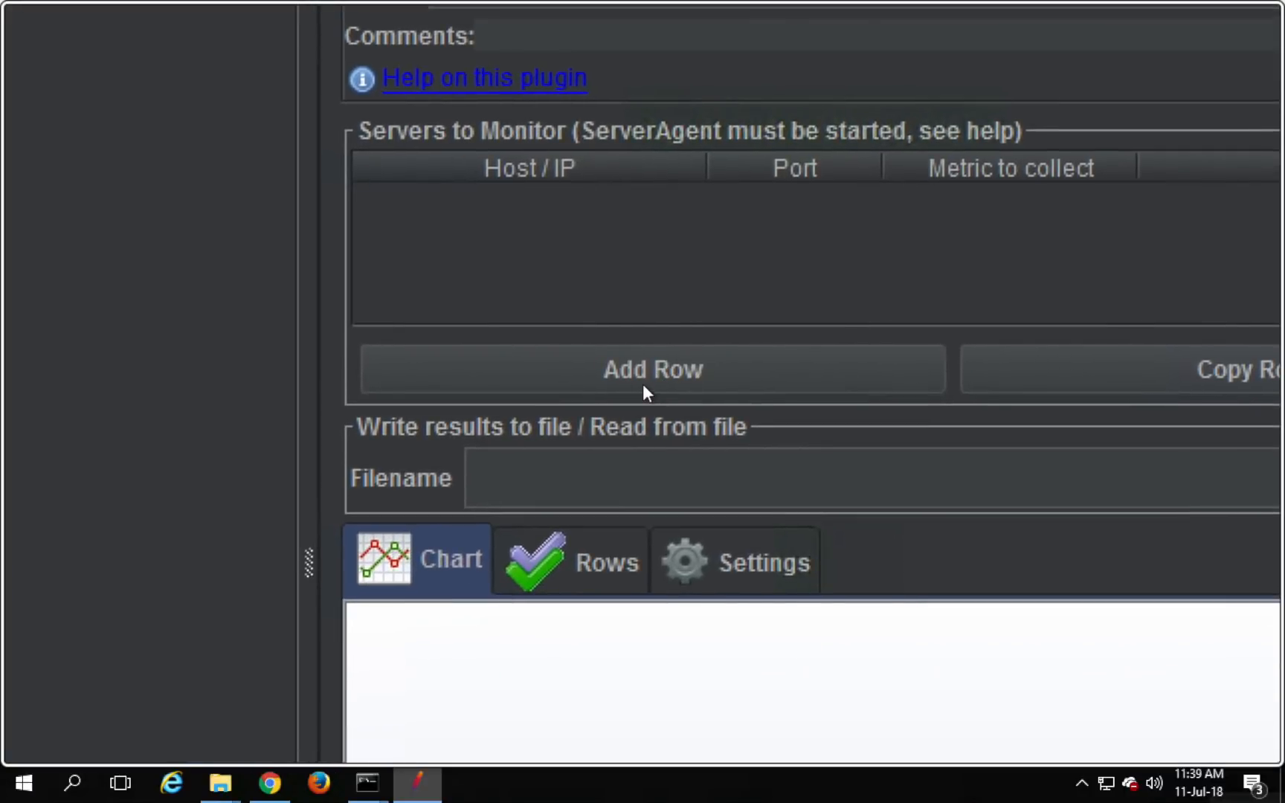
# Add two localhost rows on port 4444 to the monitored servers, keeping CPU for the first and setting the second metric to Memory.
pyautogui.click(643, 383)
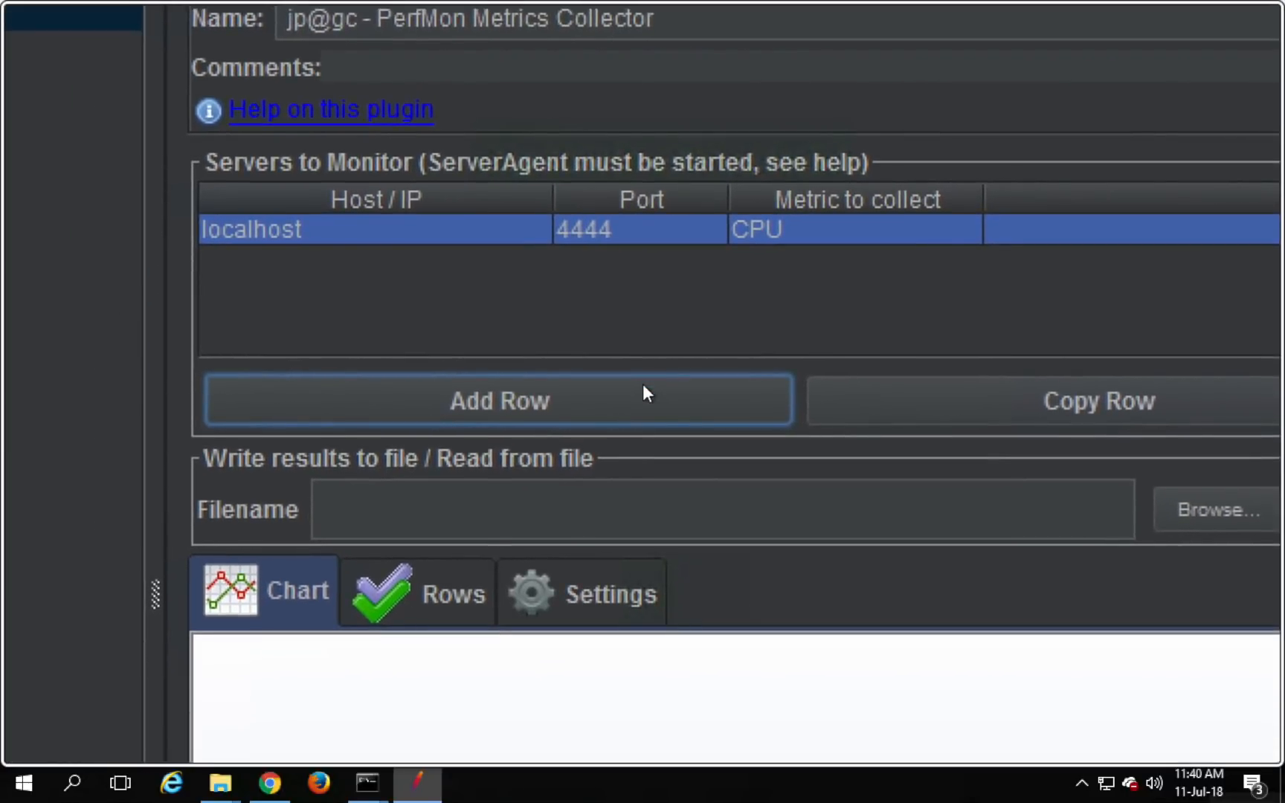
pyautogui.click(644, 387)
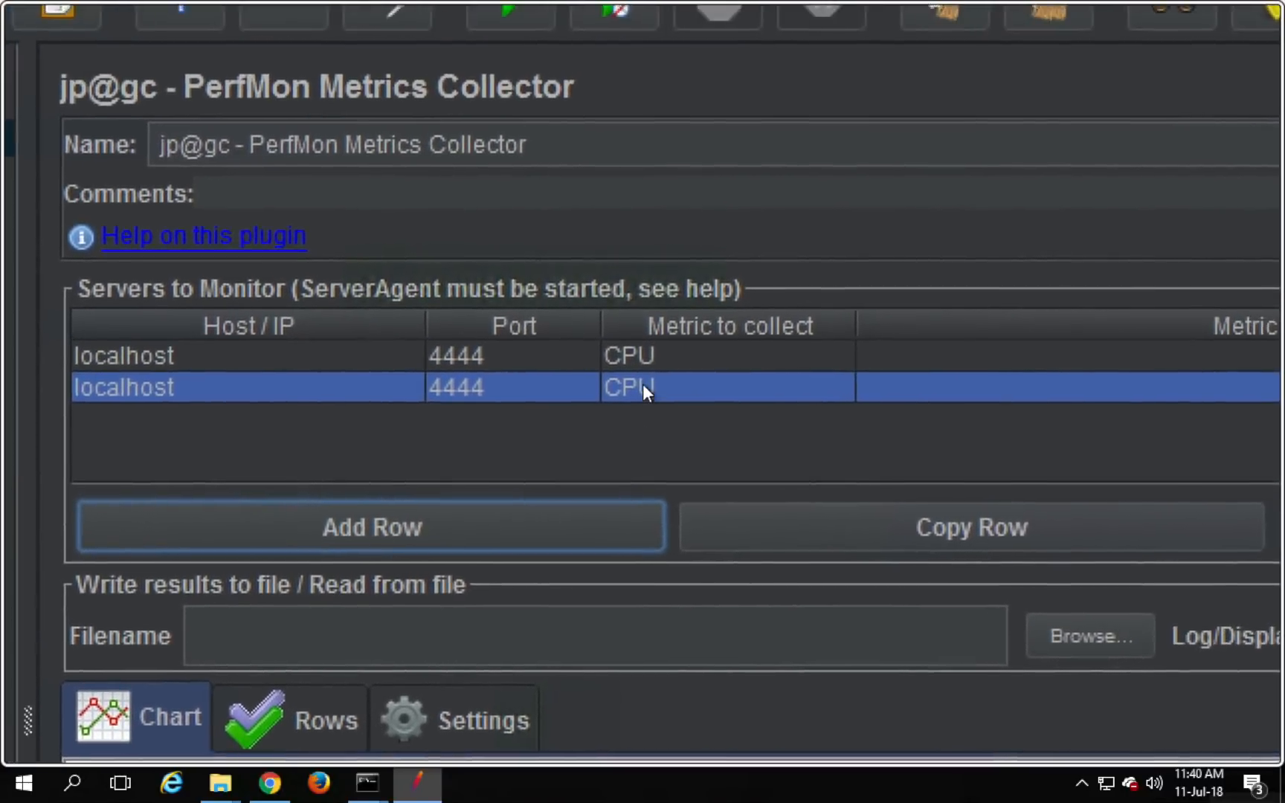
pyautogui.click(642, 383)
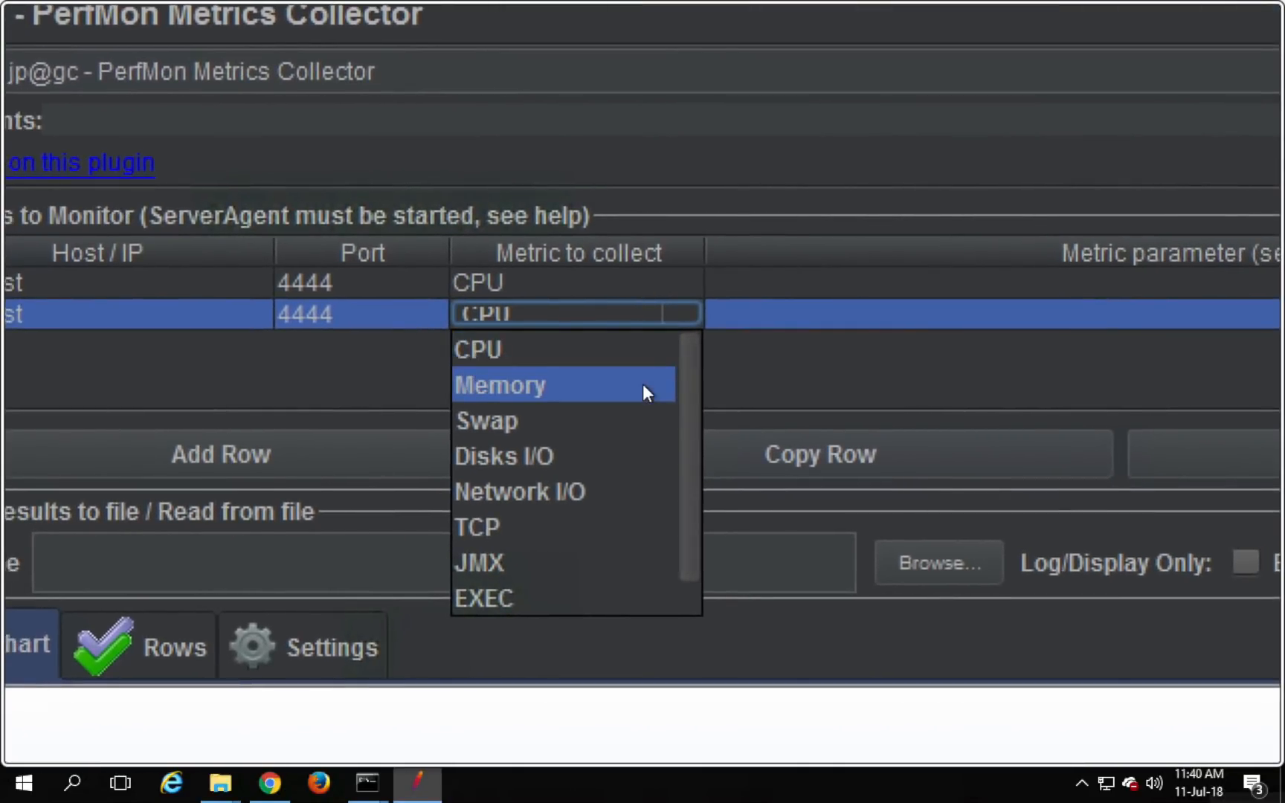
pyautogui.press('super+Escape')
pyautogui.click(723, 300)
pyautogui.click(711, 265)
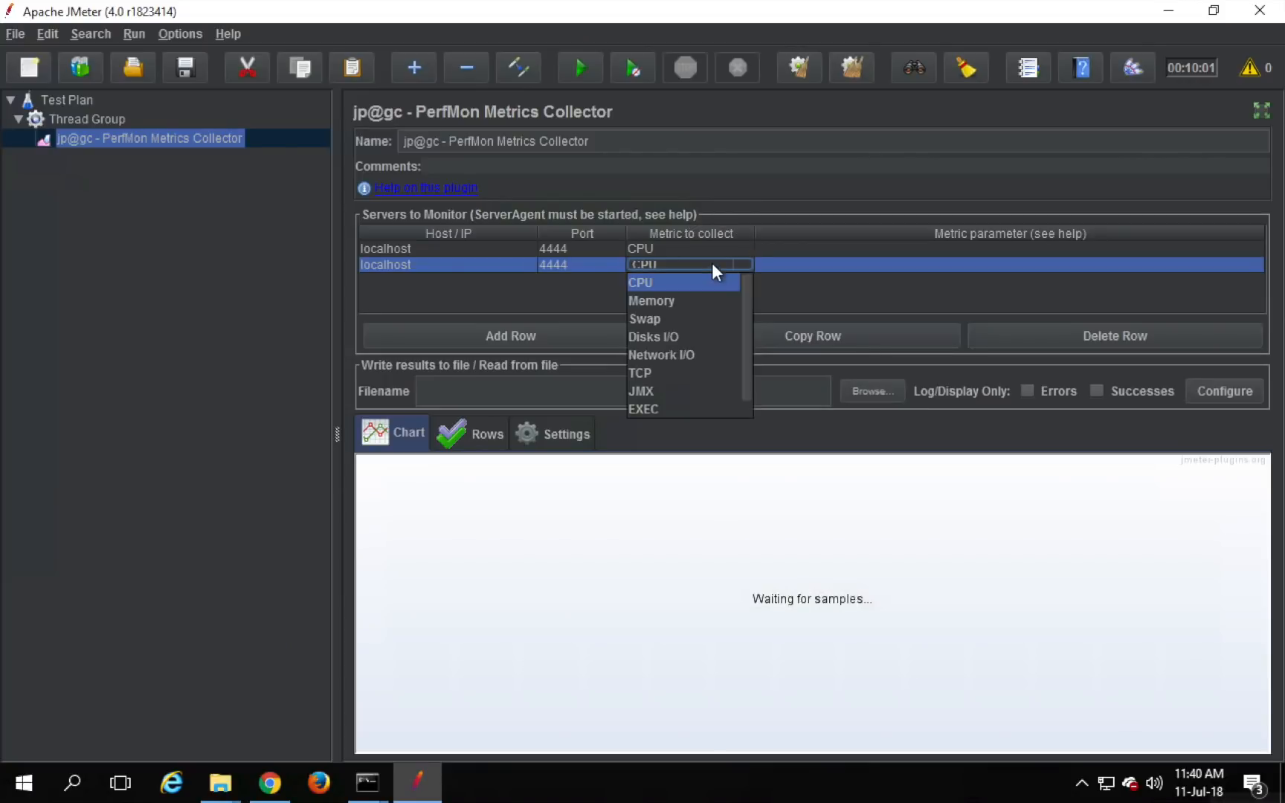
pyautogui.click(675, 300)
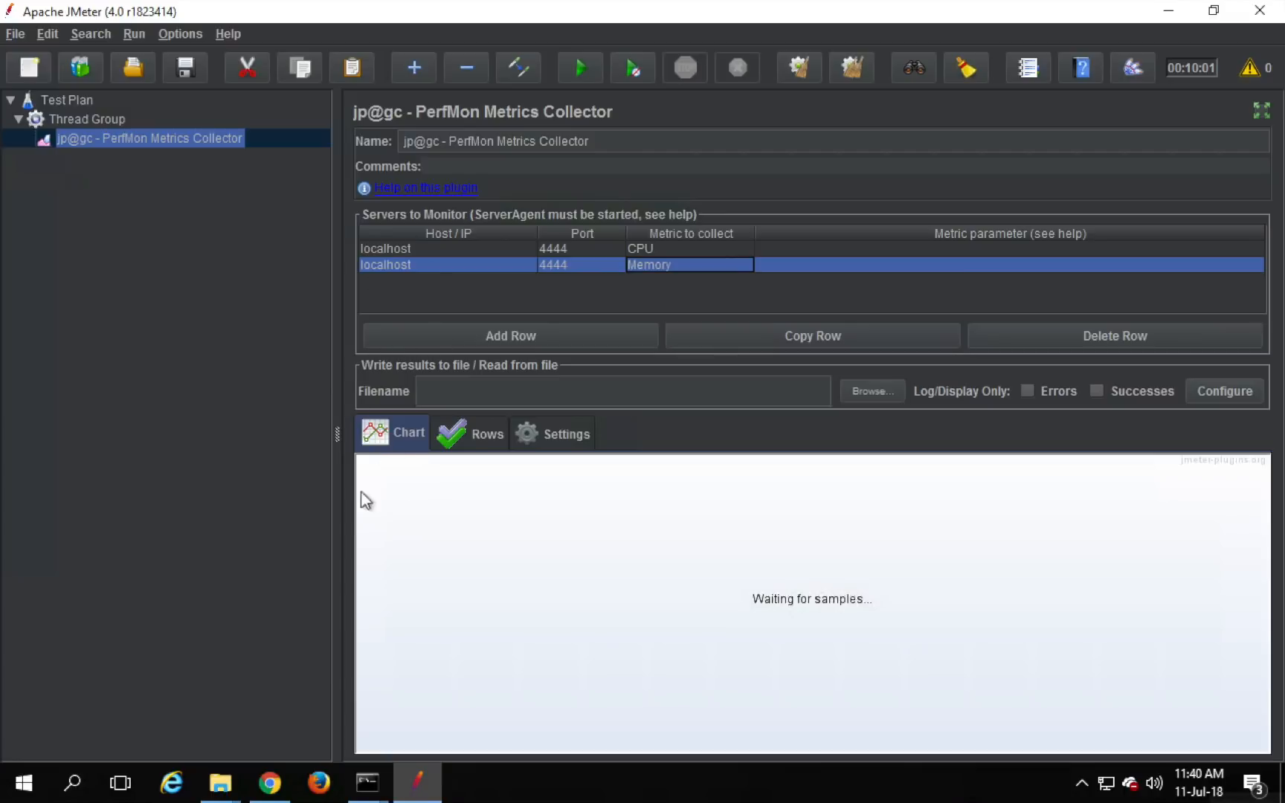
# Switch to Chrome and search Google for "download jenkins" in a new tab.
pyautogui.click(270, 782)
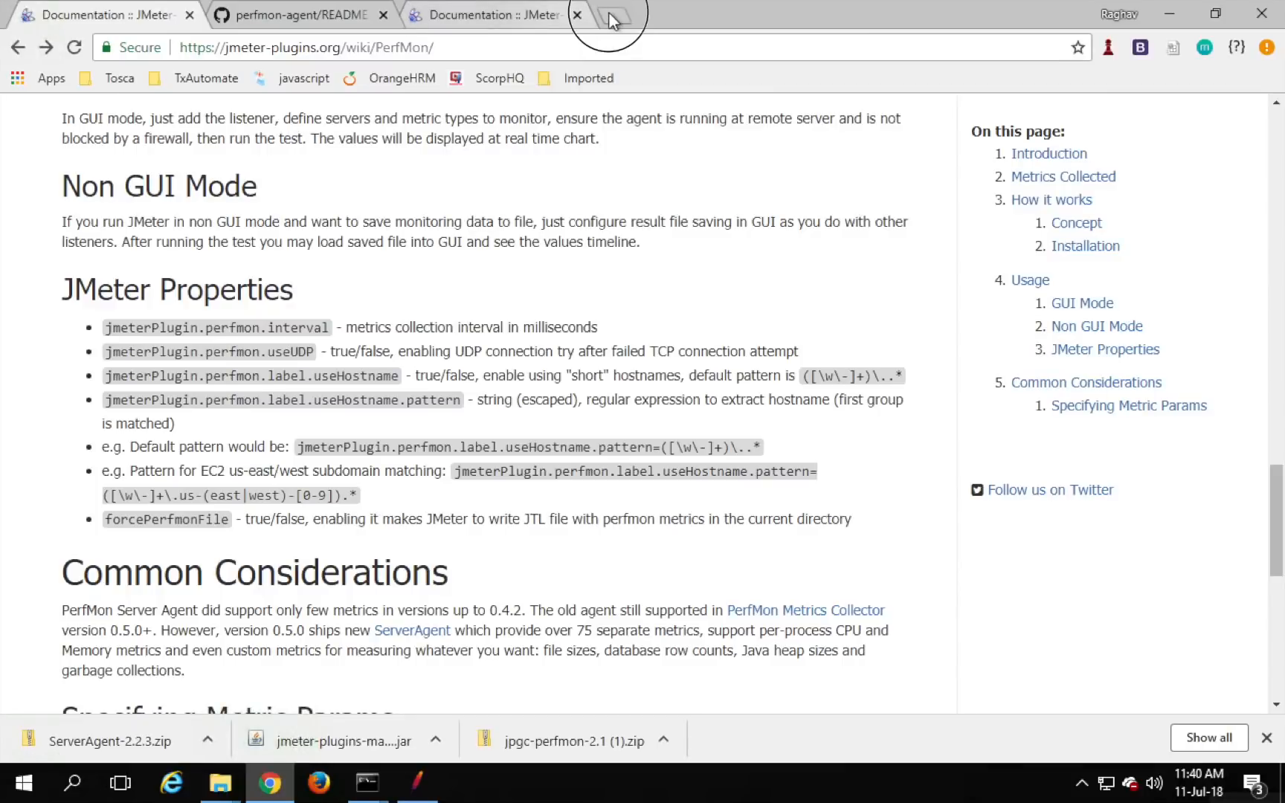
pyautogui.click(611, 17)
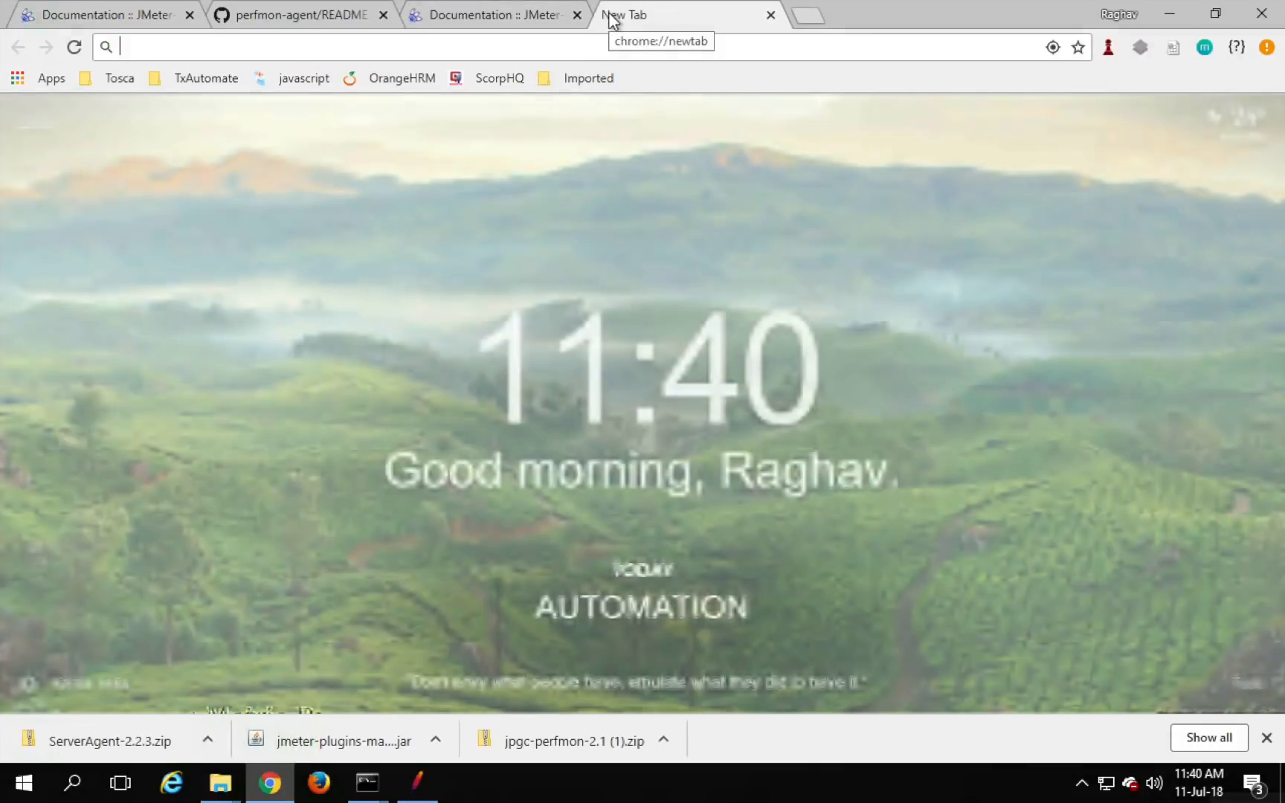
pyautogui.write('do')
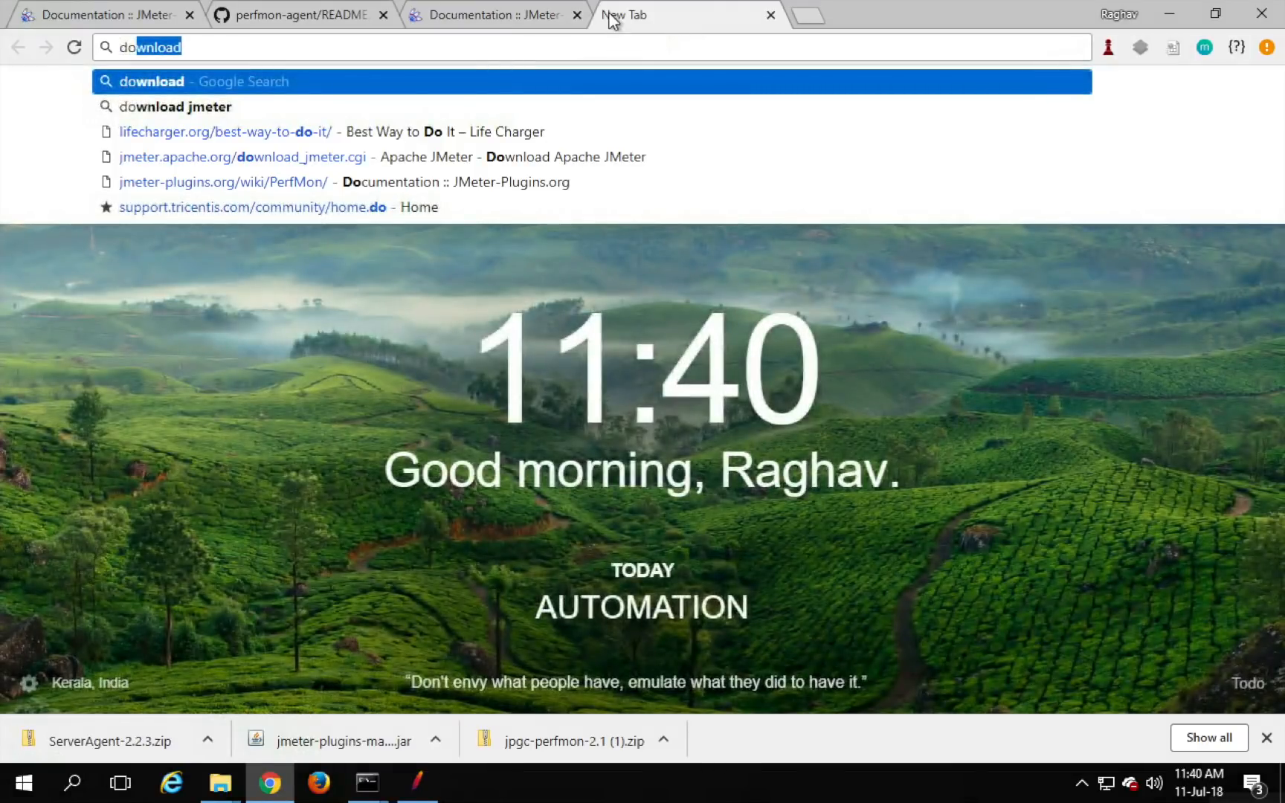
pyautogui.write('wnload')
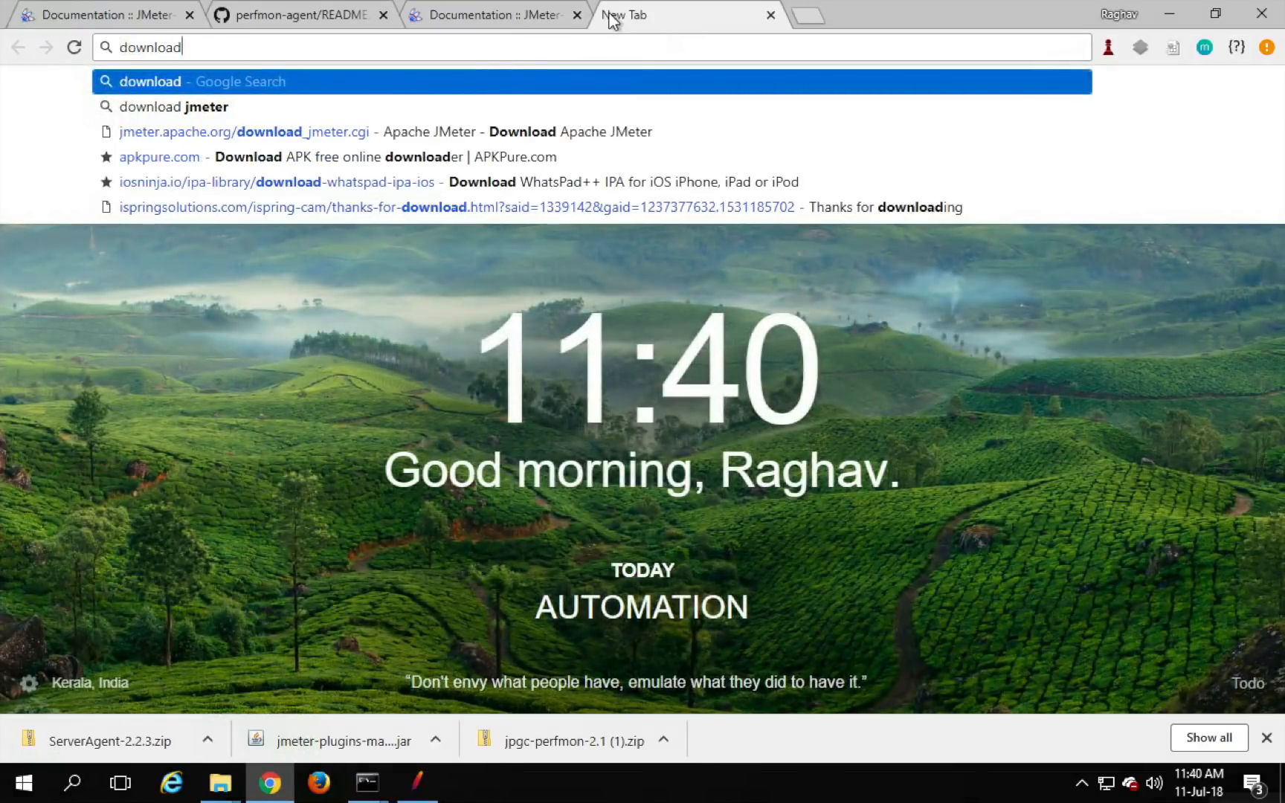
pyautogui.press('Return')
pyautogui.click(287, 128)
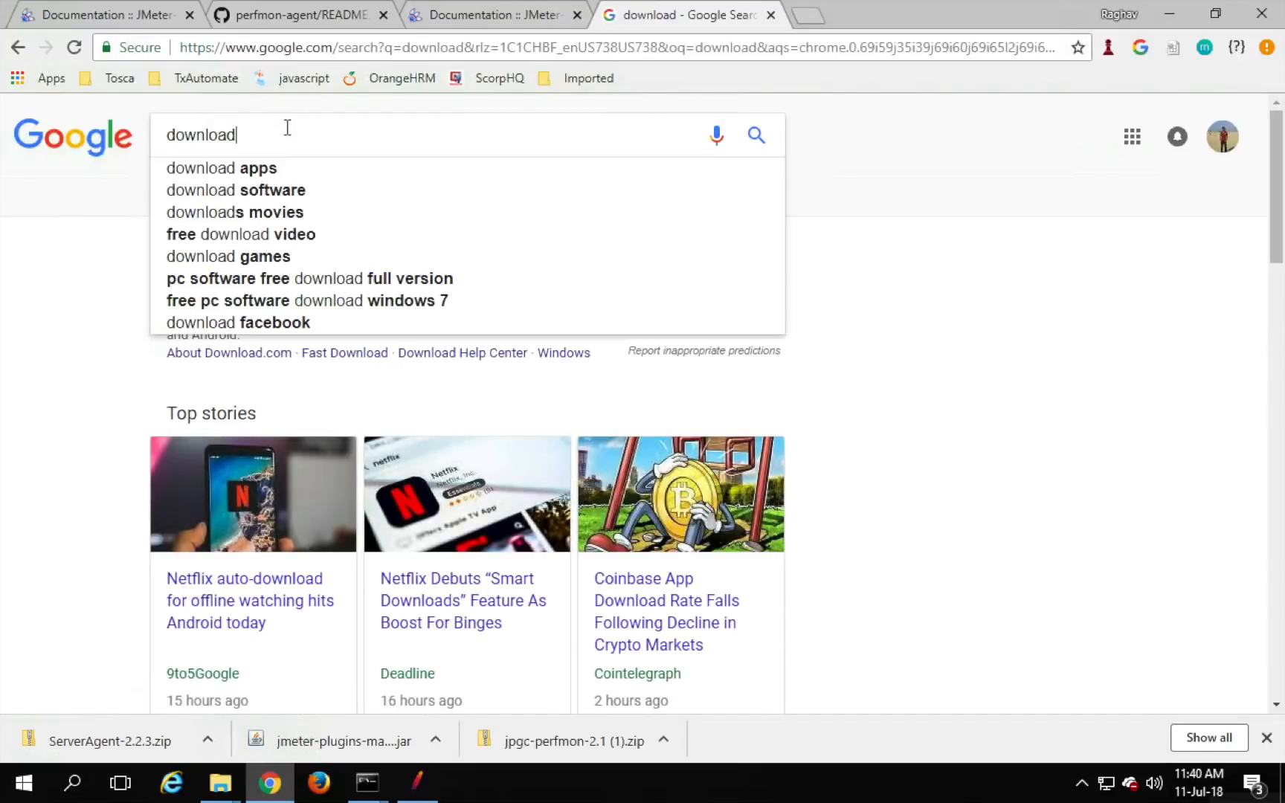
pyautogui.write('jenkins')
pyautogui.press('Return')
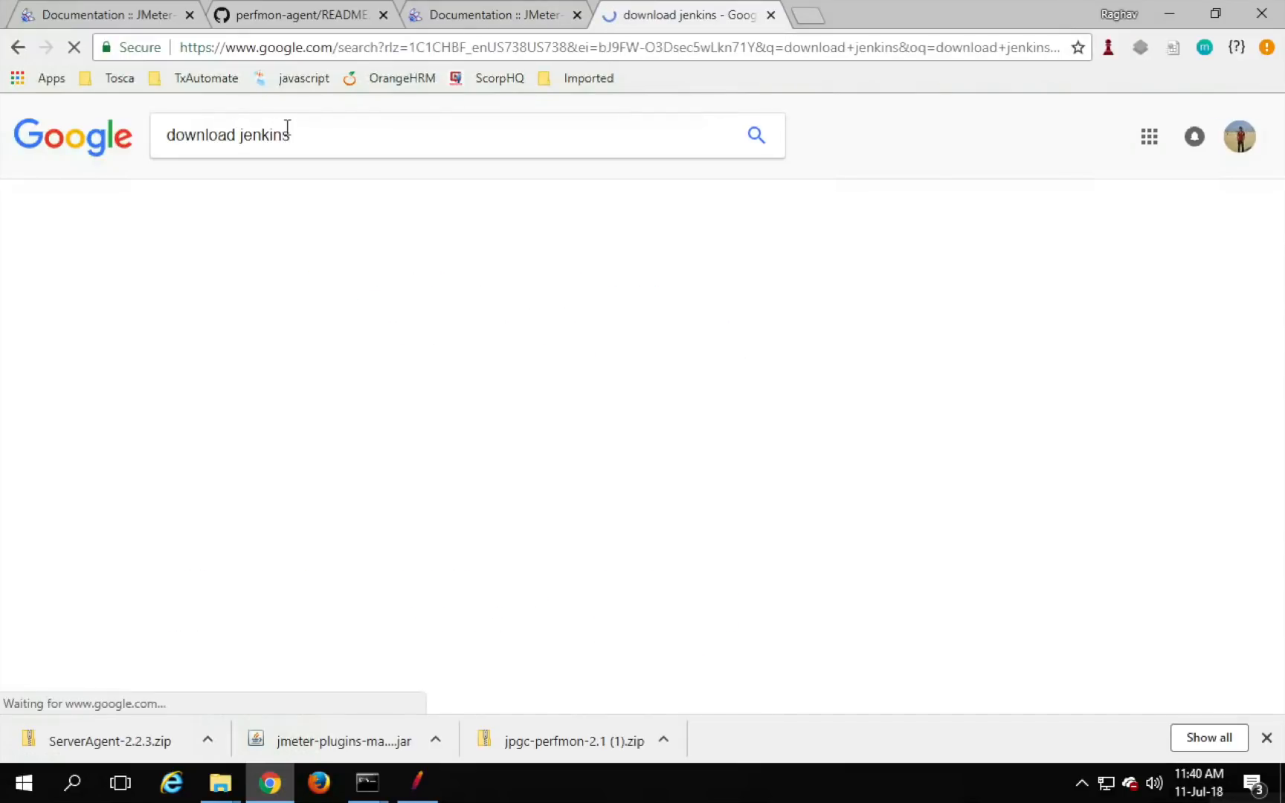
# Open the Jenkins download page, dismiss the downloads bar, and find the Generic Java package (.war) among the LTS downloads.
pyautogui.click(232, 281)
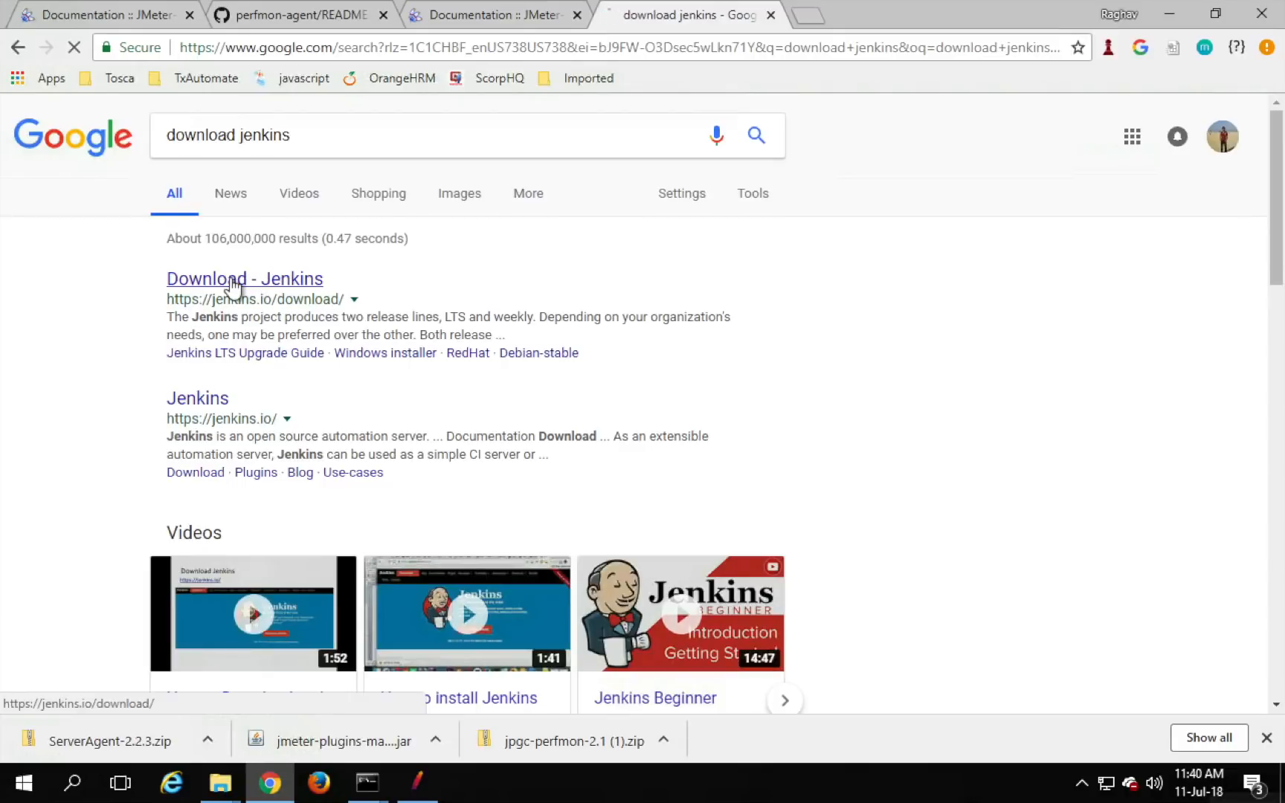
pyautogui.click(1265, 739)
pyautogui.scroll(-5, 335, 457)
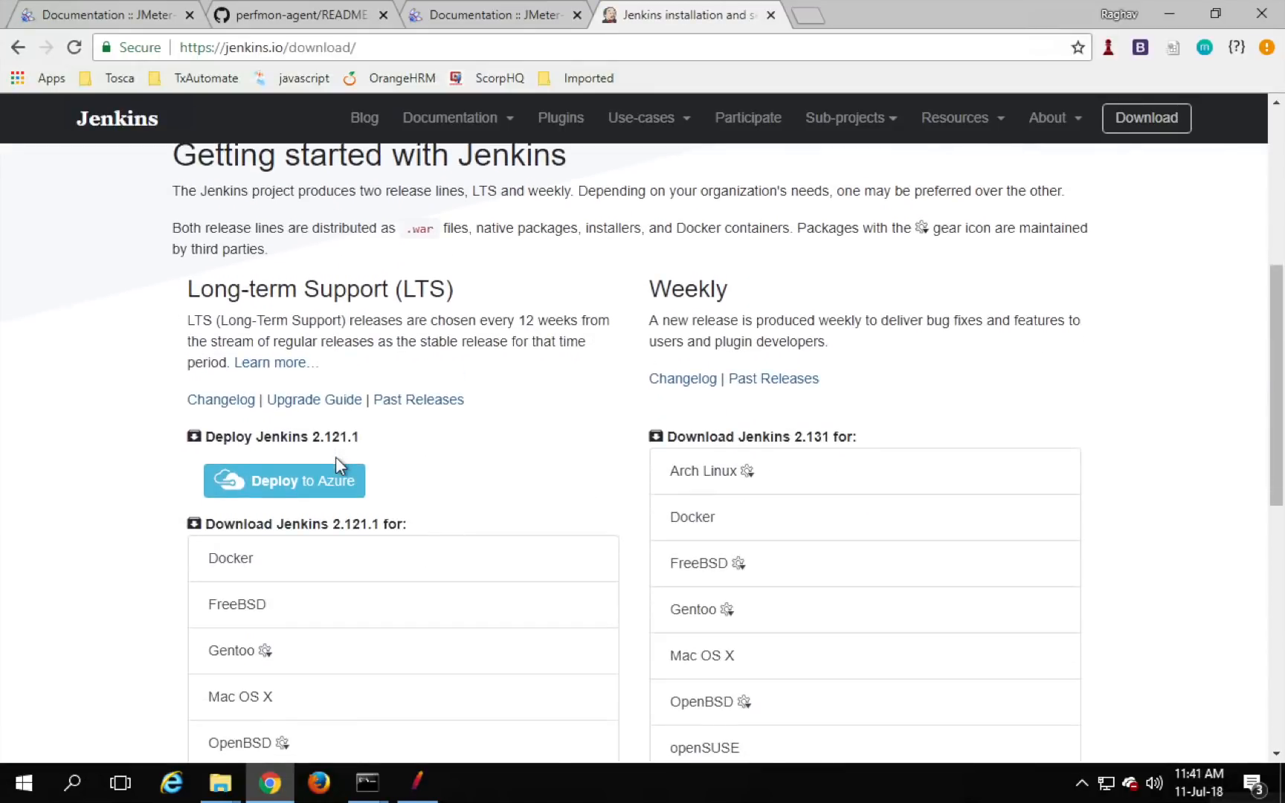
pyautogui.scroll(-5, 337, 461)
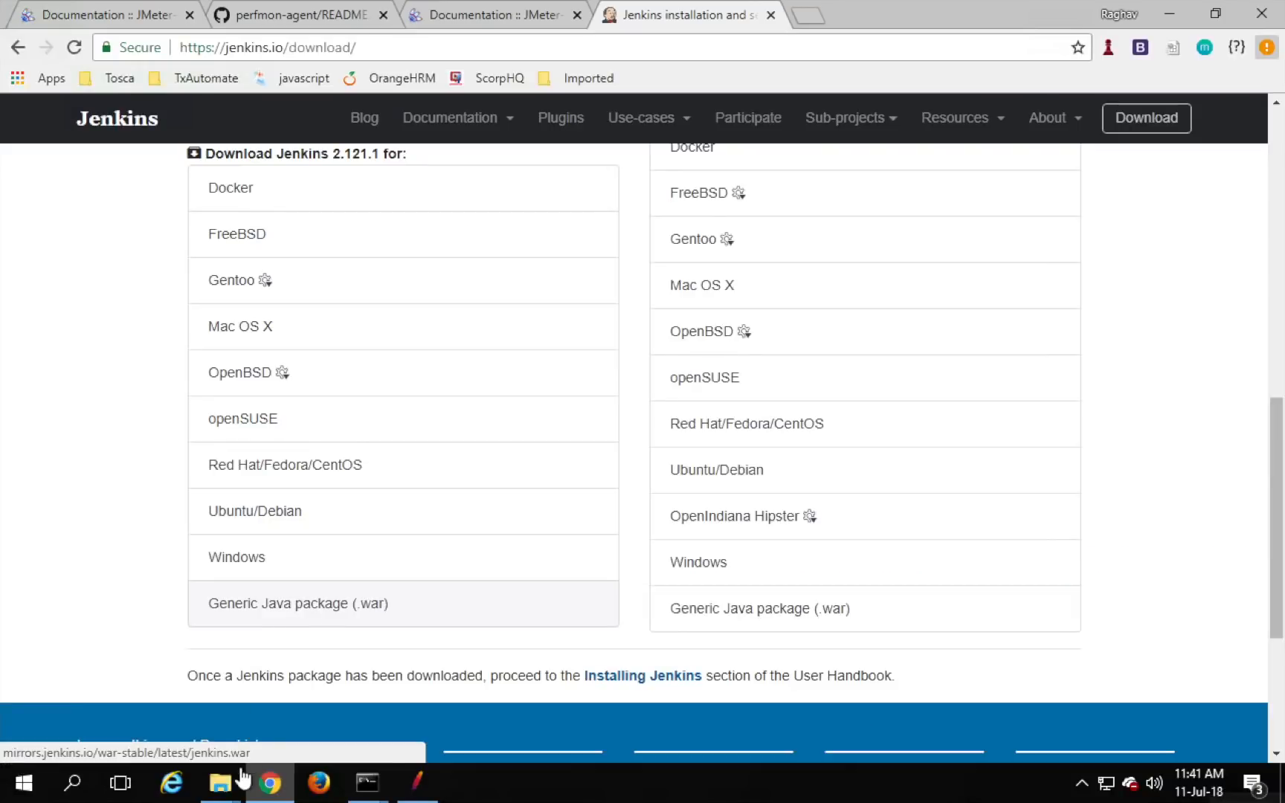
# Switch to the ServerAgent-2.2.3 File Explorer window and go to the Jenkins folder inside Tools.
pyautogui.click(221, 788)
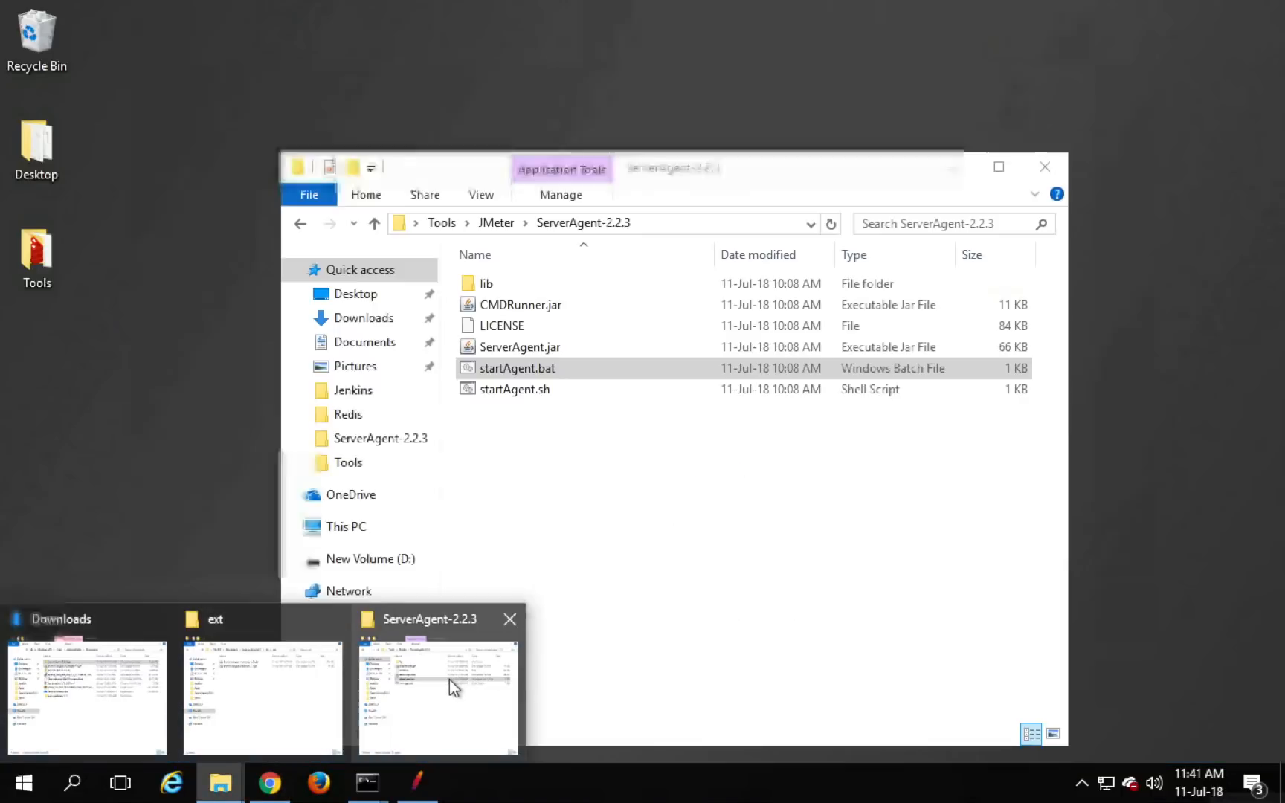
pyautogui.click(449, 679)
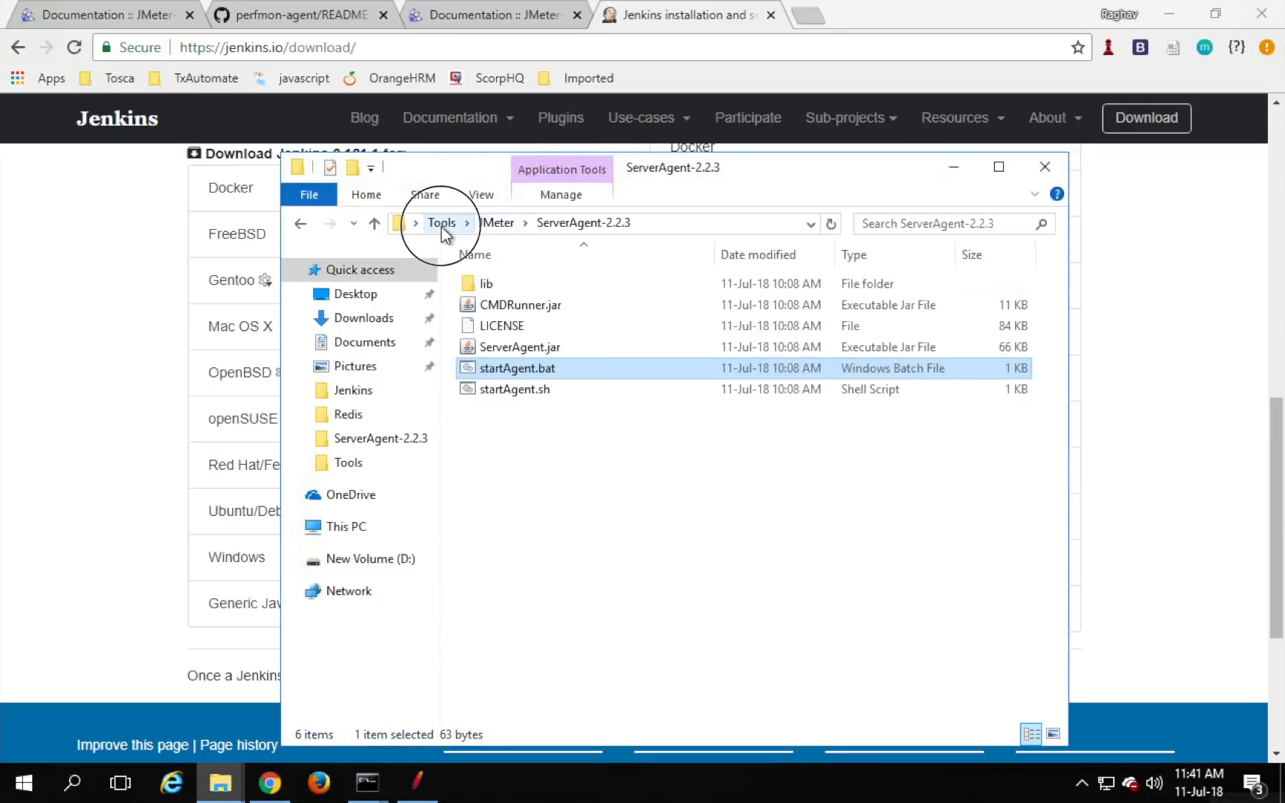
pyautogui.click(441, 223)
pyautogui.click(512, 328)
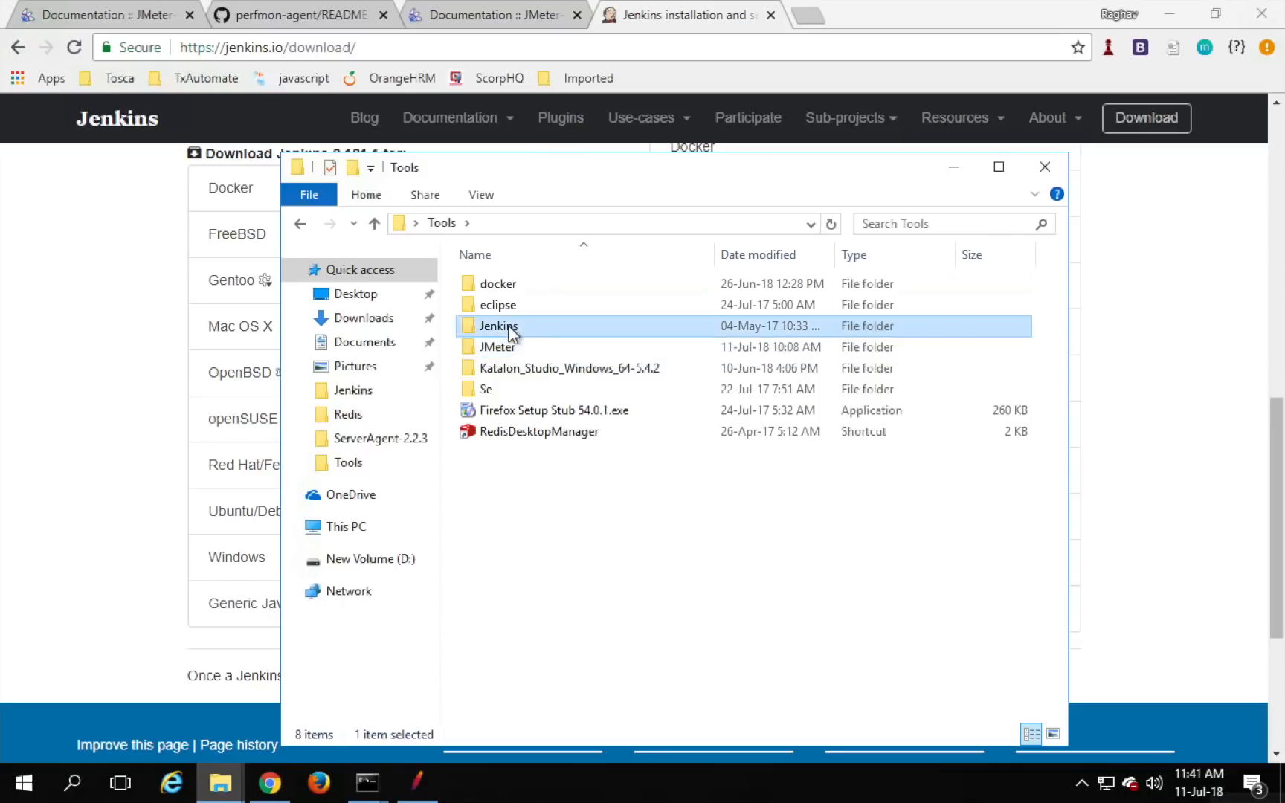
pyautogui.doubleClick(510, 328)
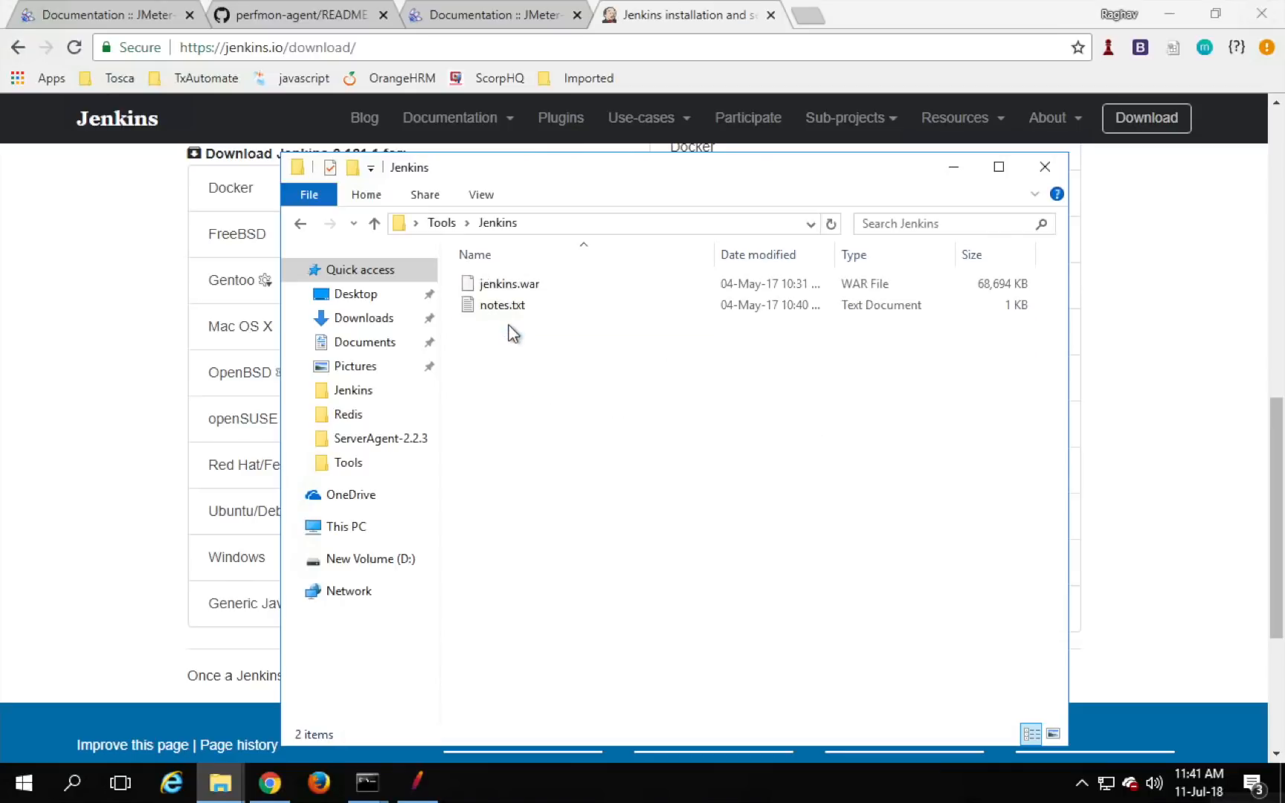
# Open a command prompt (cmd) in the Tools\Jenkins folder.
pyautogui.click(586, 224)
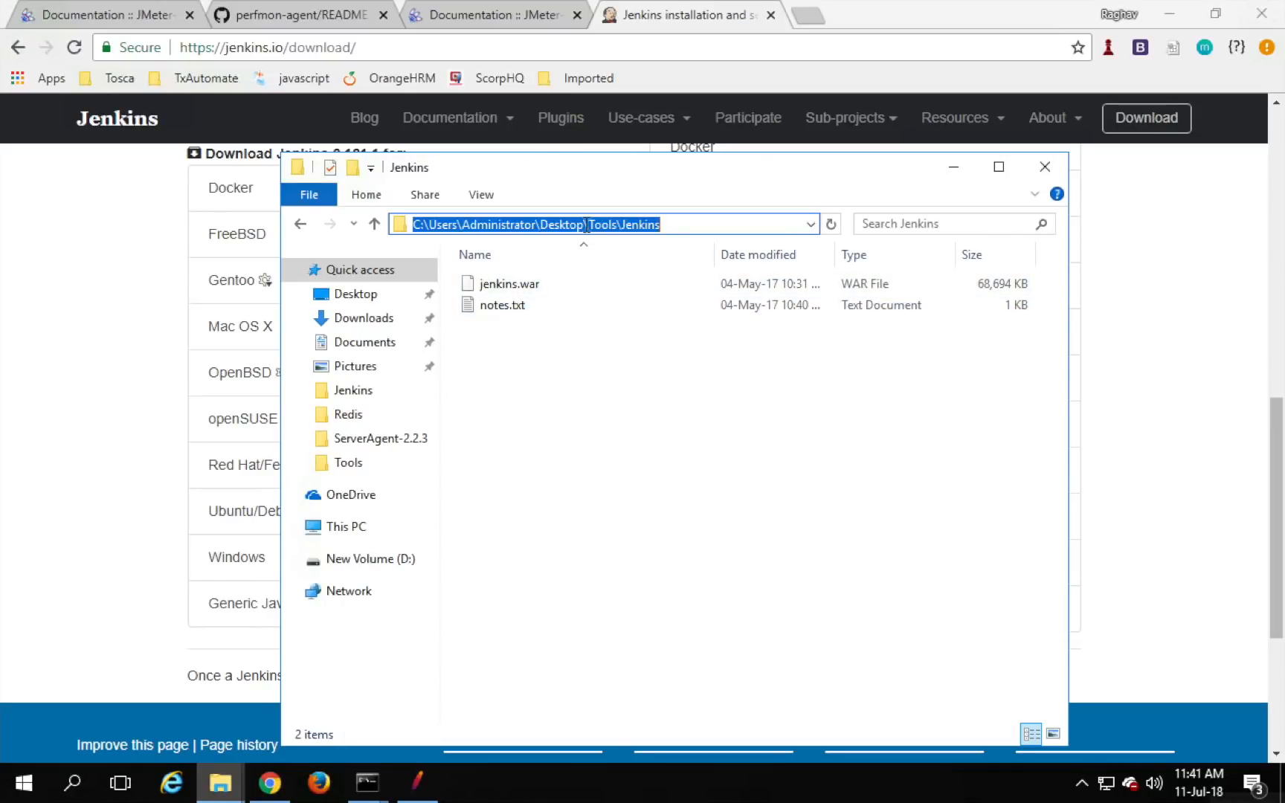
pyautogui.write('cmd')
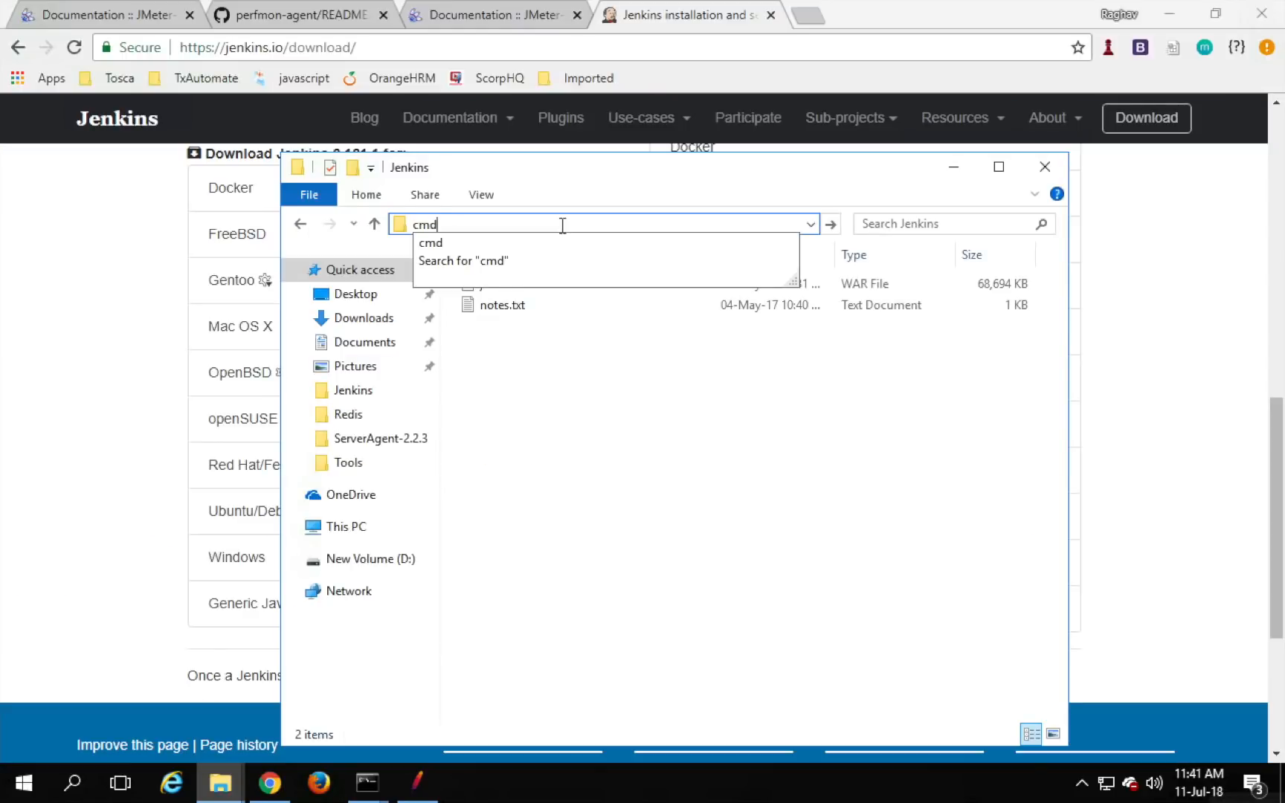
pyautogui.hotkey('alt', 'f')
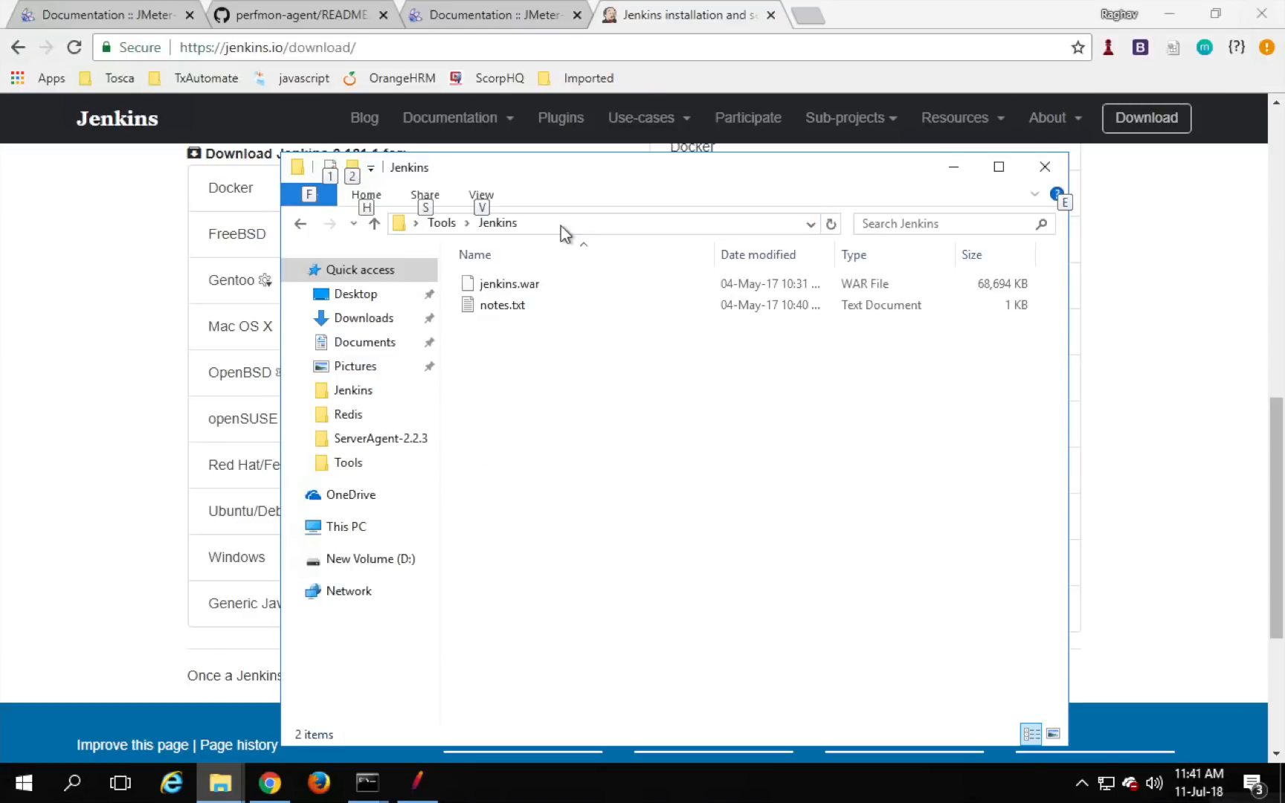
pyautogui.press('Escape')
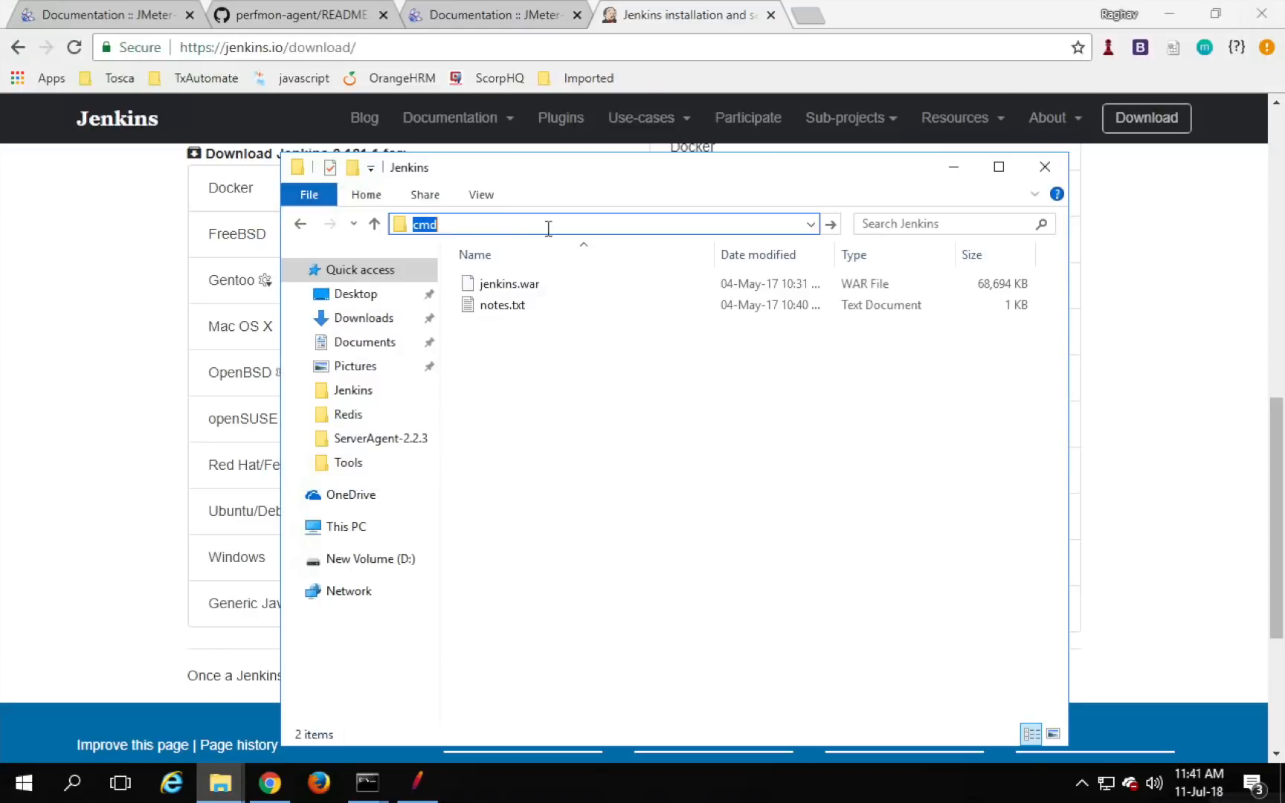
pyautogui.press('Return')
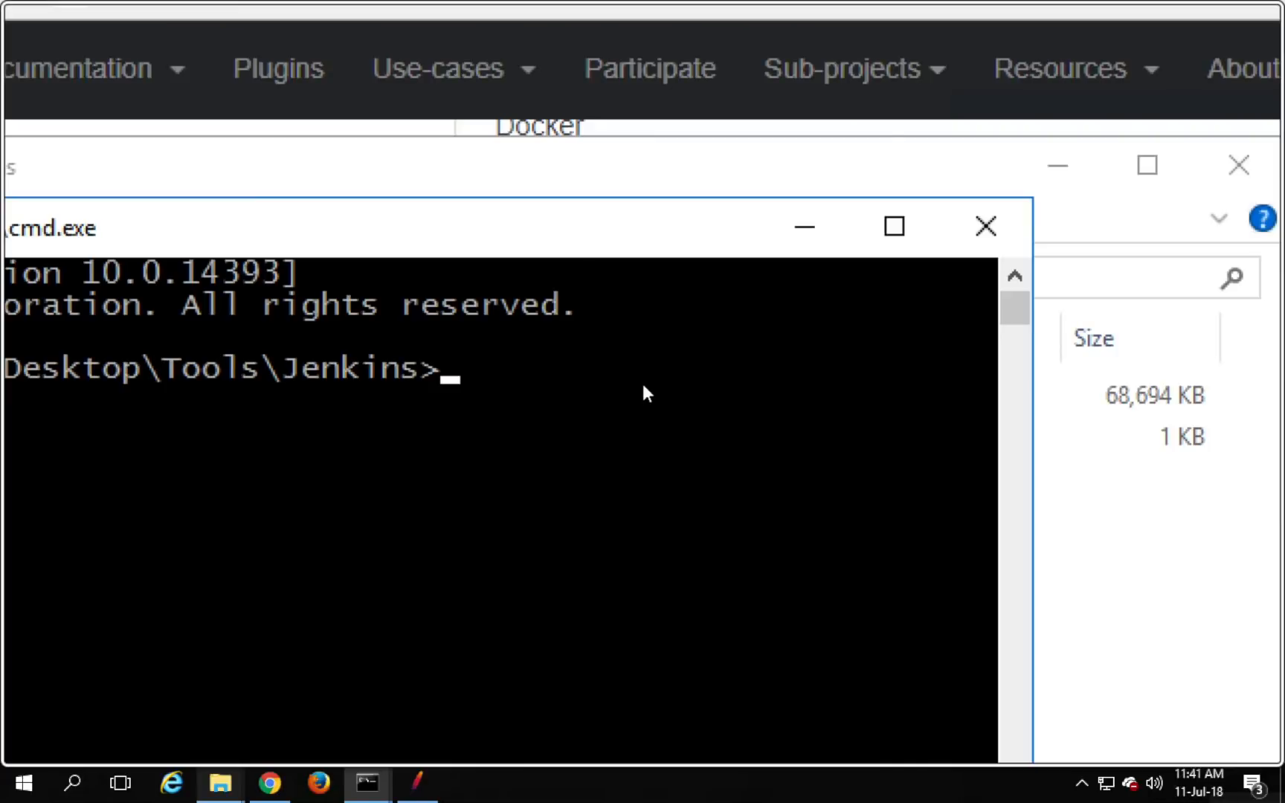
# Start Jenkins on port 9191 by running "java -jar jenkins.war --httpPort=9191".
pyautogui.write('java ')
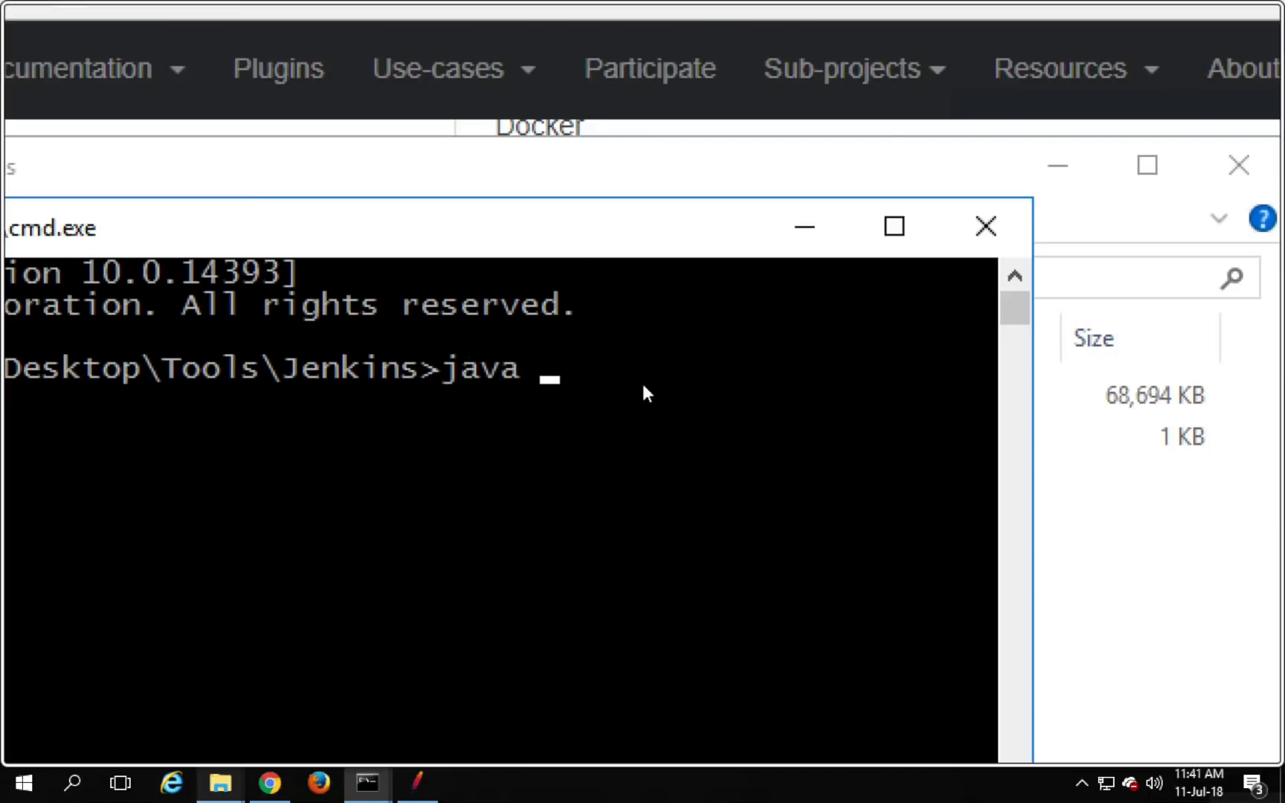
pyautogui.write('-jar jenkins.war')
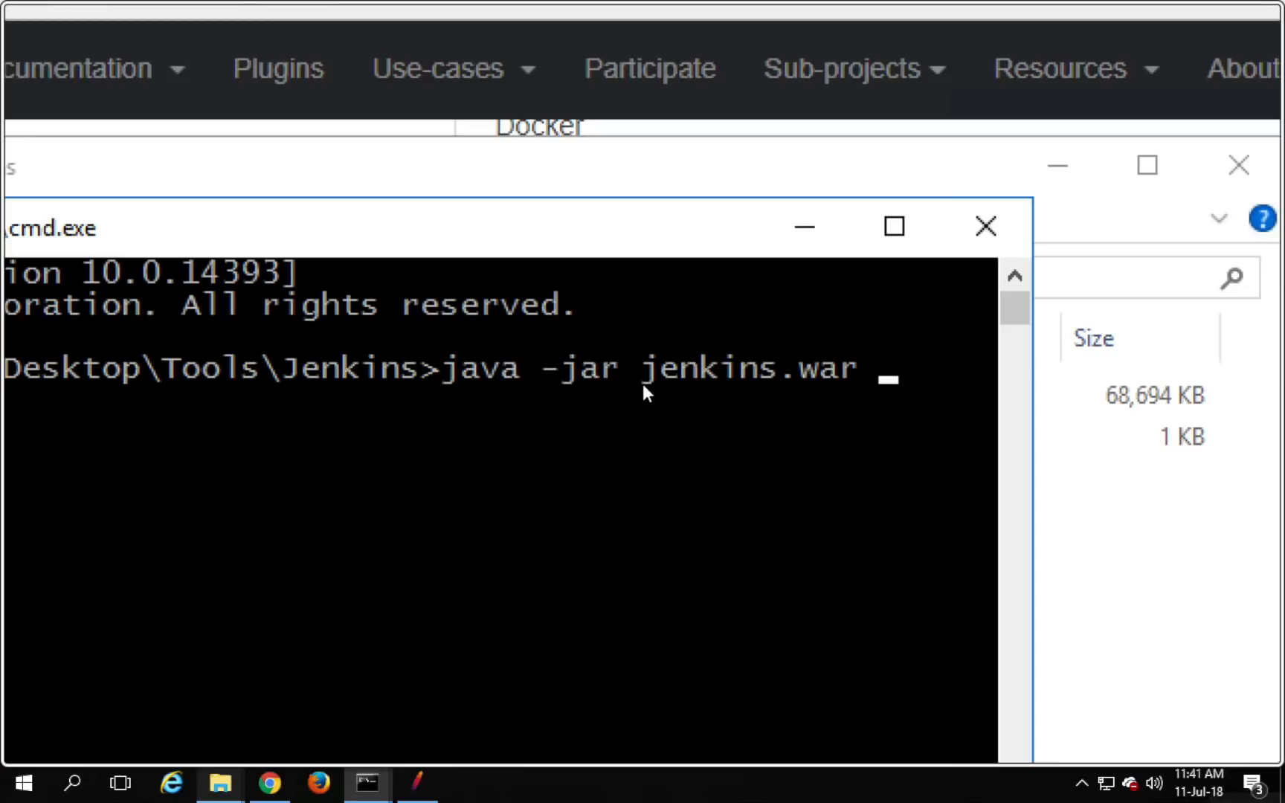
pyautogui.write(' --')
pyautogui.write('h')
pyautogui.write('tt')
pyautogui.write('p')
pyautogui.write('Port')
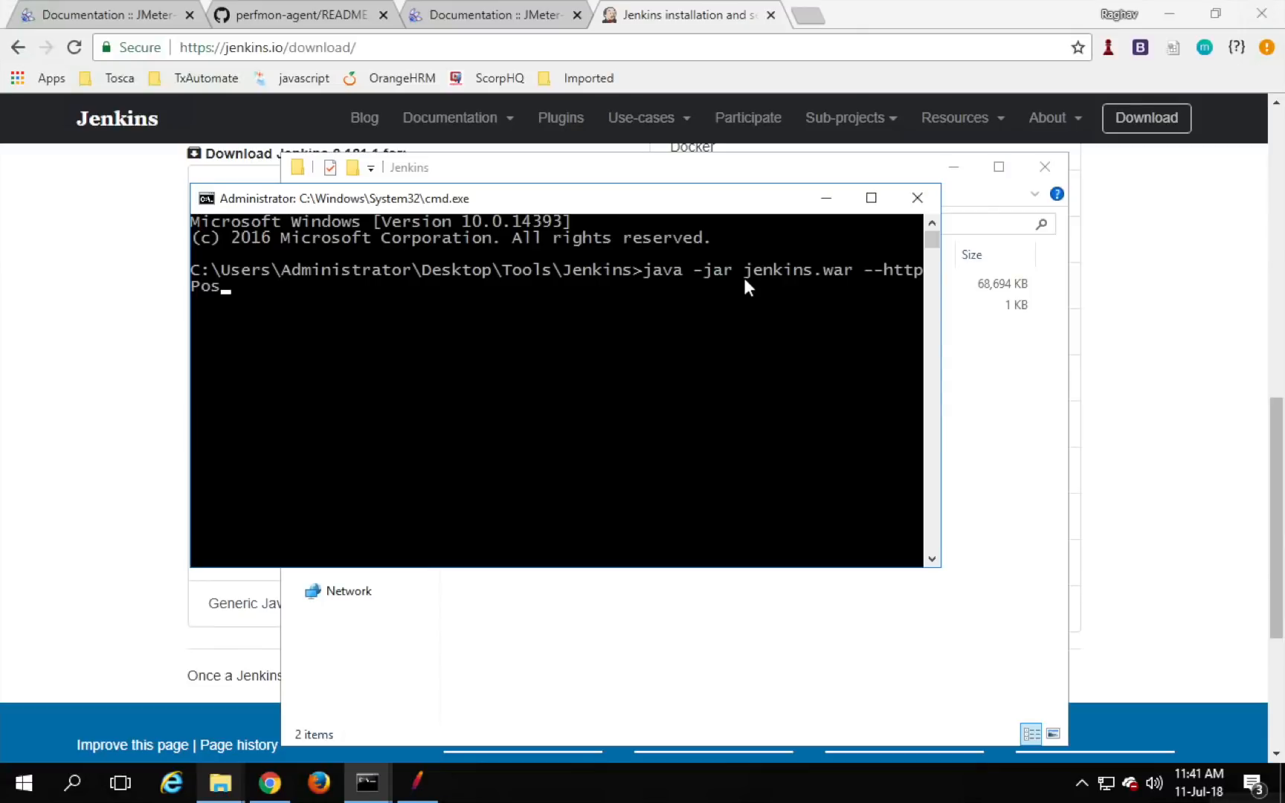
pyautogui.write('=9191')
pyautogui.press('Return')
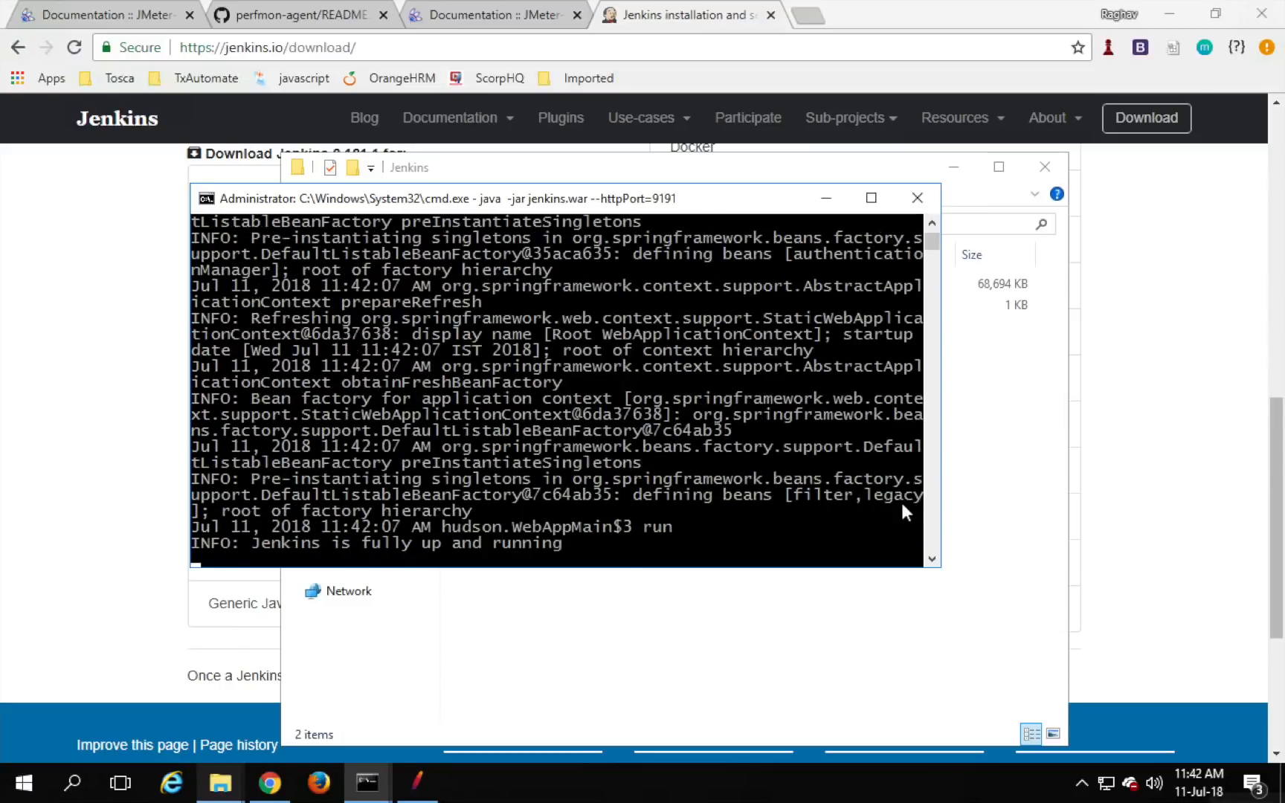
# Return to Chrome and open the Jenkins dashboard at localhost:9191 in a new tab.
pyautogui.click(807, 15)
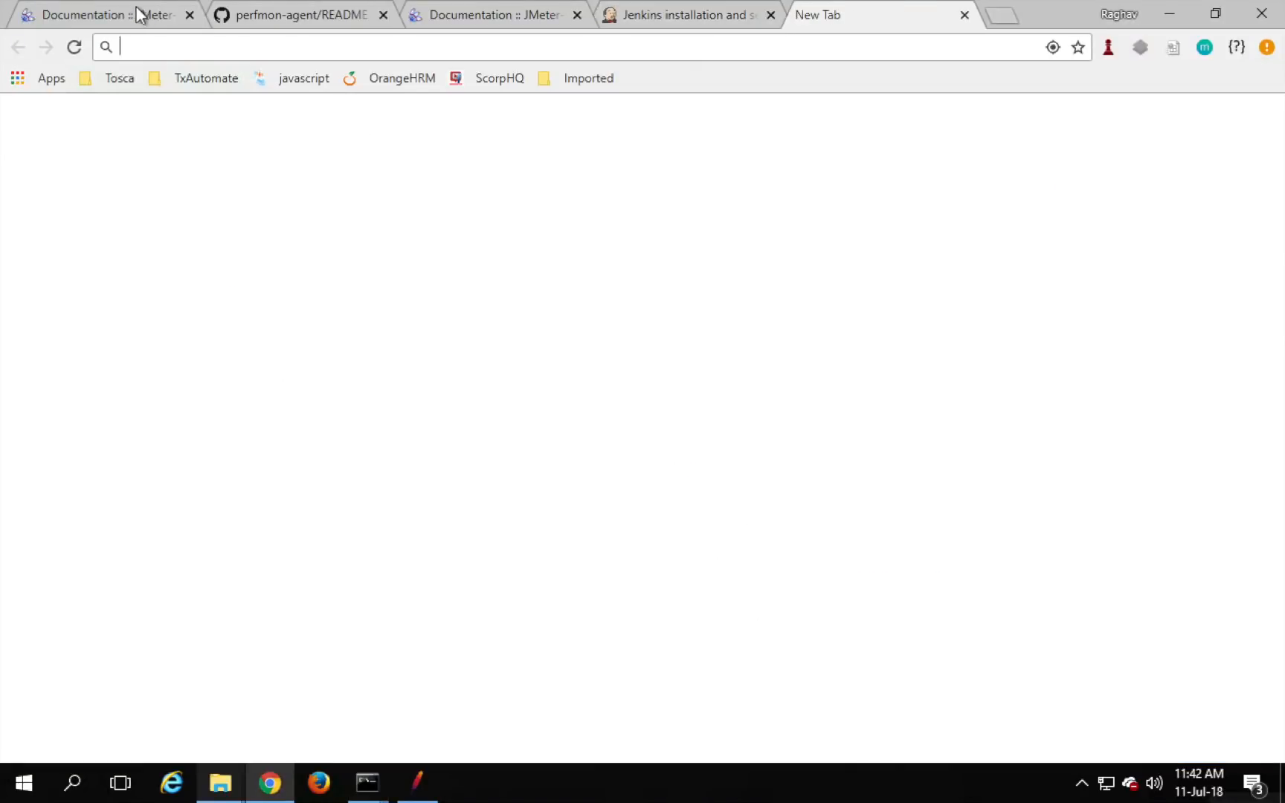
pyautogui.write('localhost:9191')
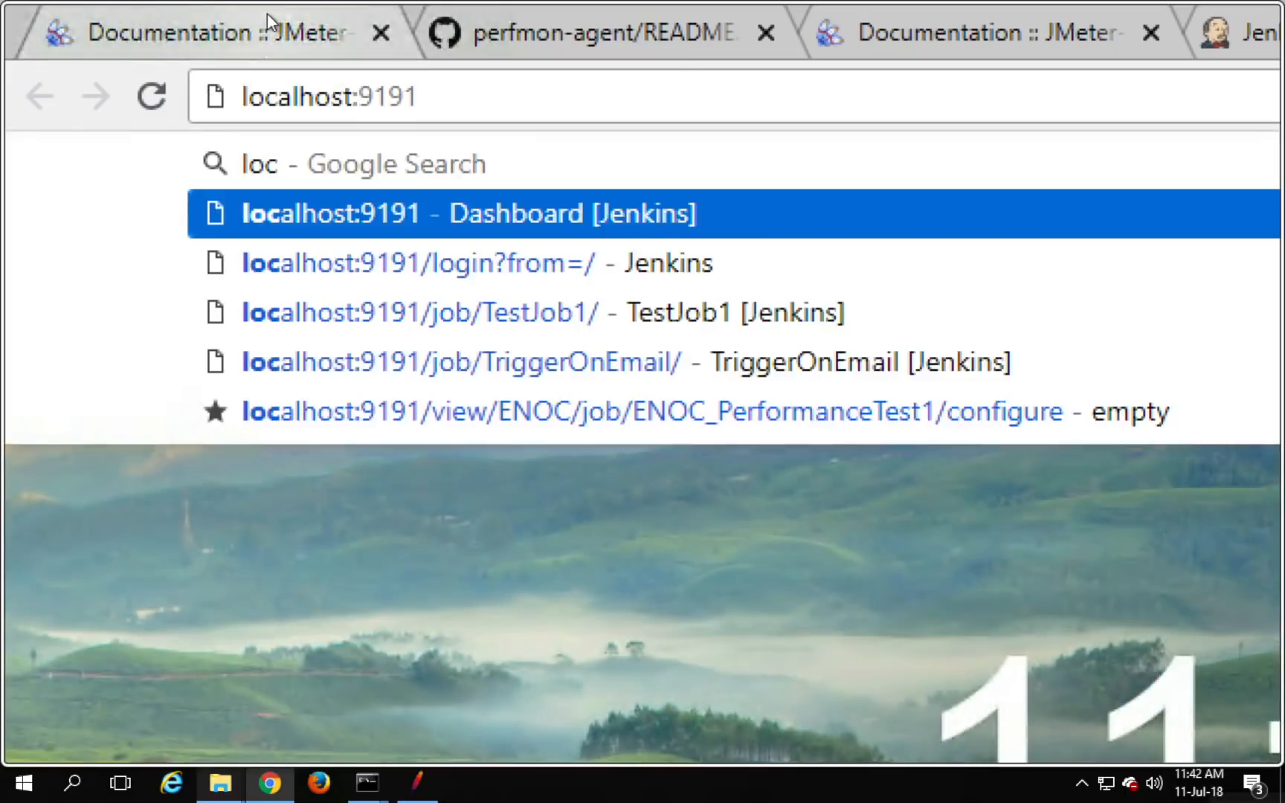
pyautogui.press('Return')
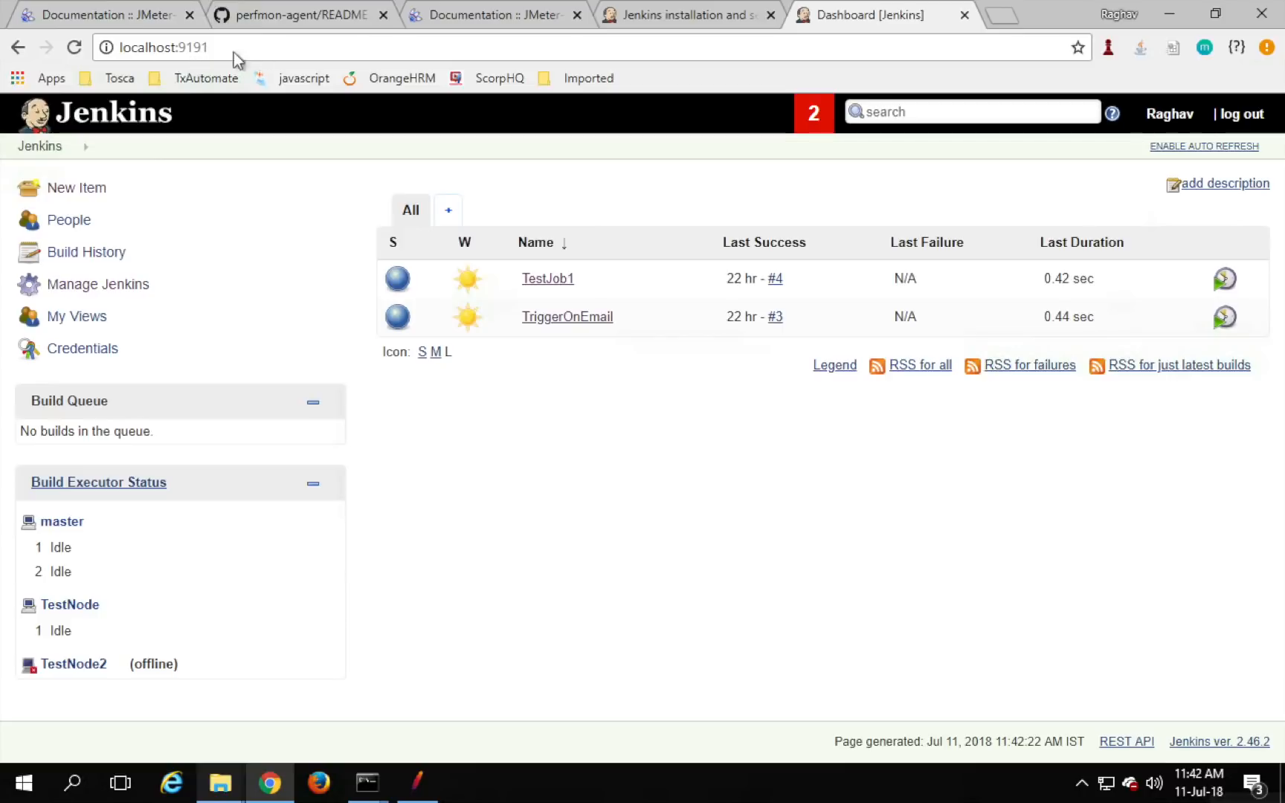
# Switch to JMeter and add an HTTP Request sampler to the Thread Group.
pyautogui.click(1176, 17)
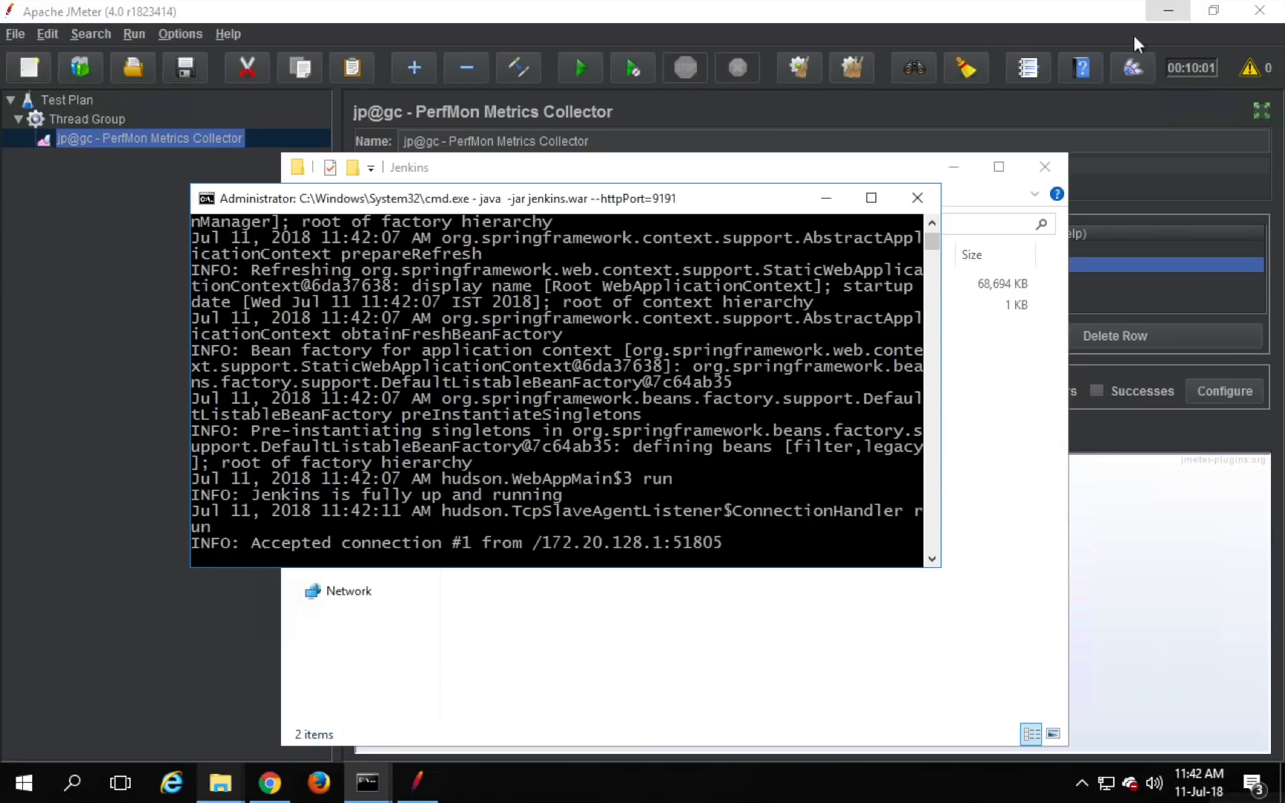
pyautogui.click(1040, 104)
pyautogui.click(75, 121)
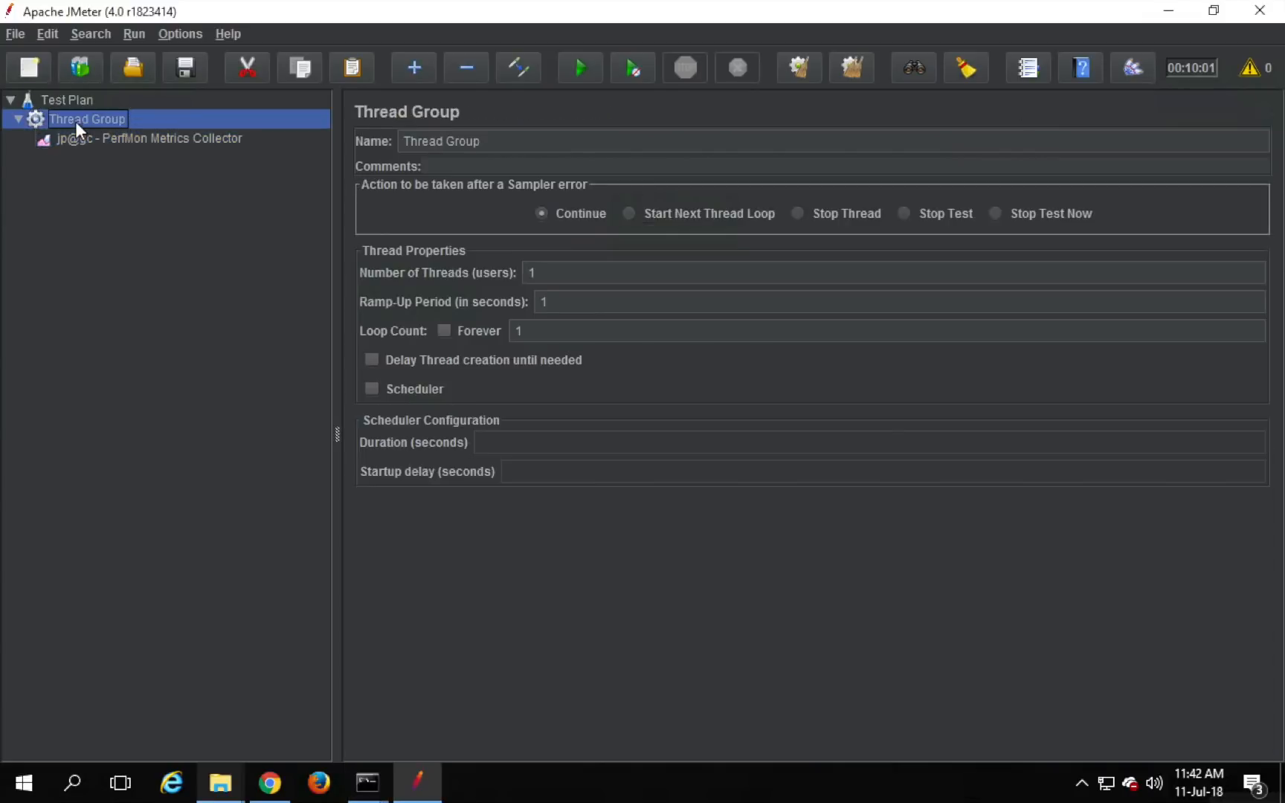
pyautogui.rightClick(75, 121)
pyautogui.moveTo(145, 138)
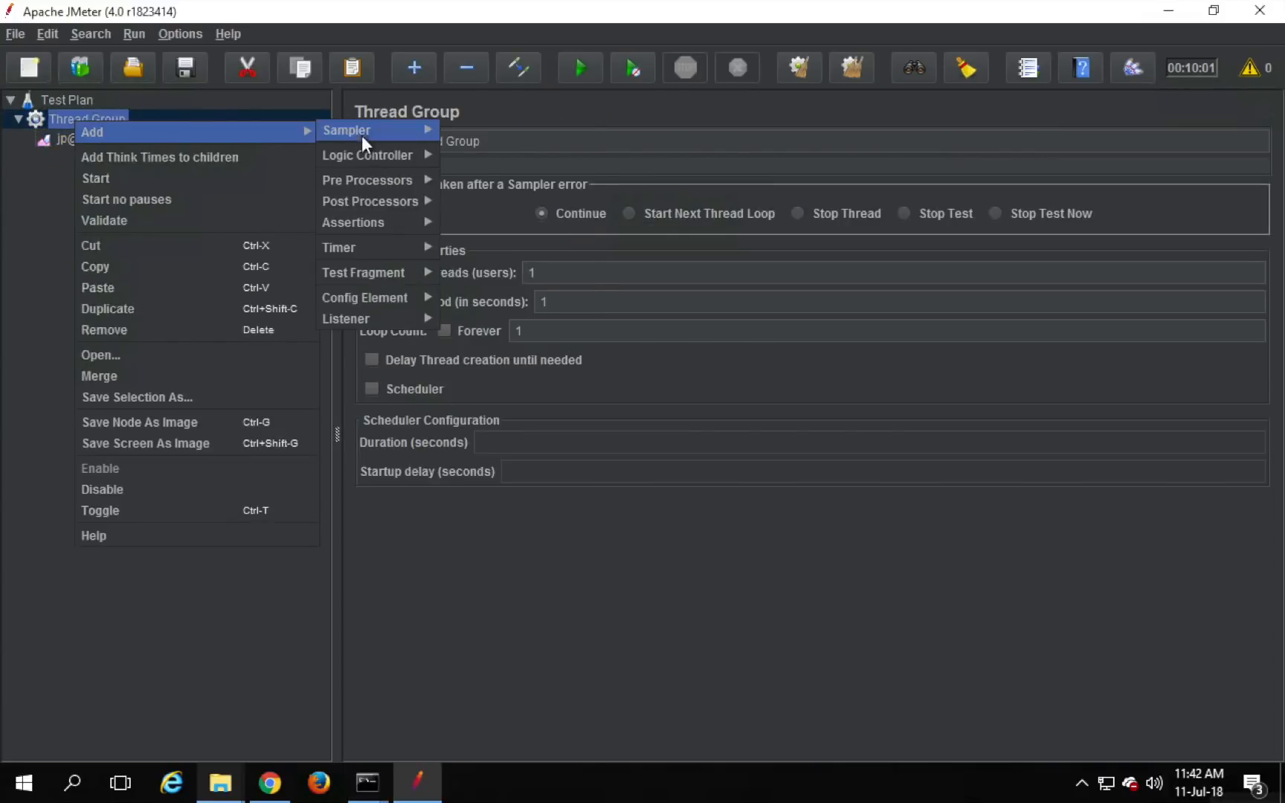
pyautogui.moveTo(362, 132)
pyautogui.click(485, 127)
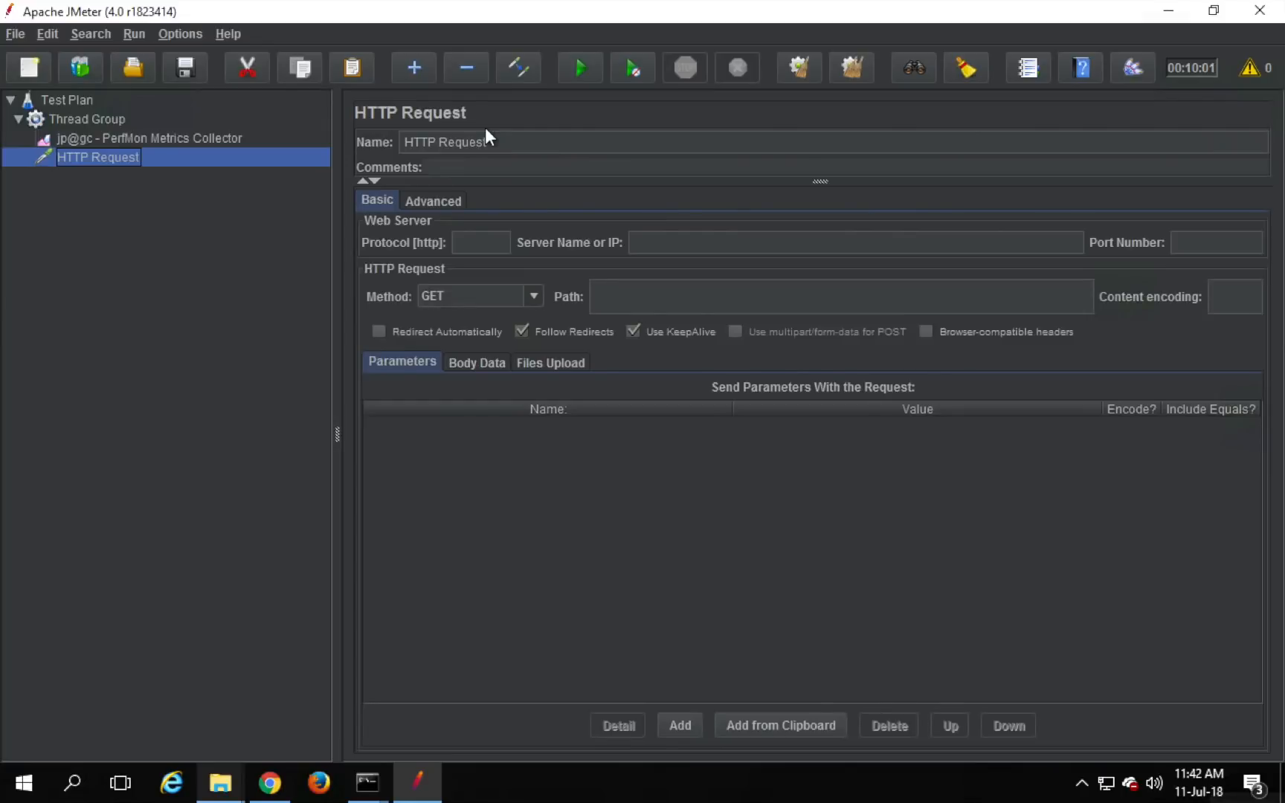
pyautogui.click(658, 246)
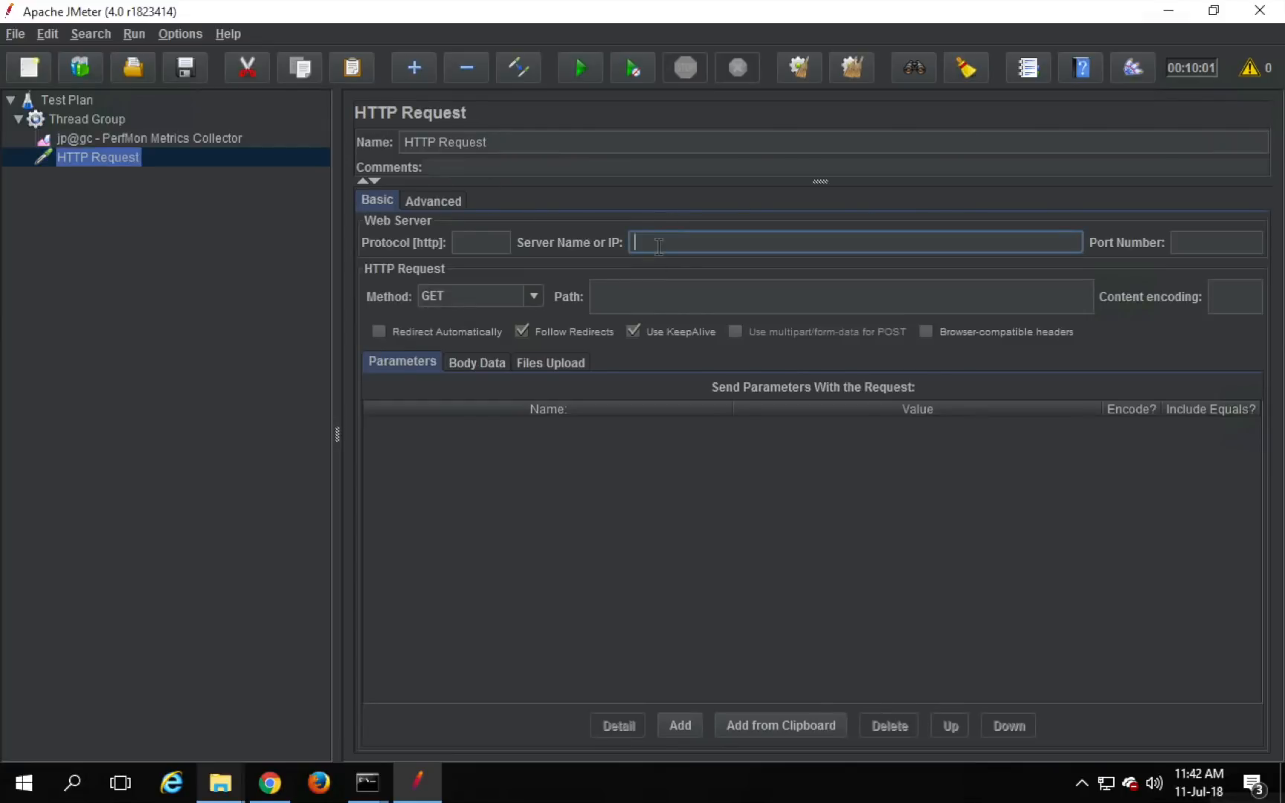
pyautogui.write('localhost')
pyautogui.click(1178, 238)
pyautogui.write('8191')
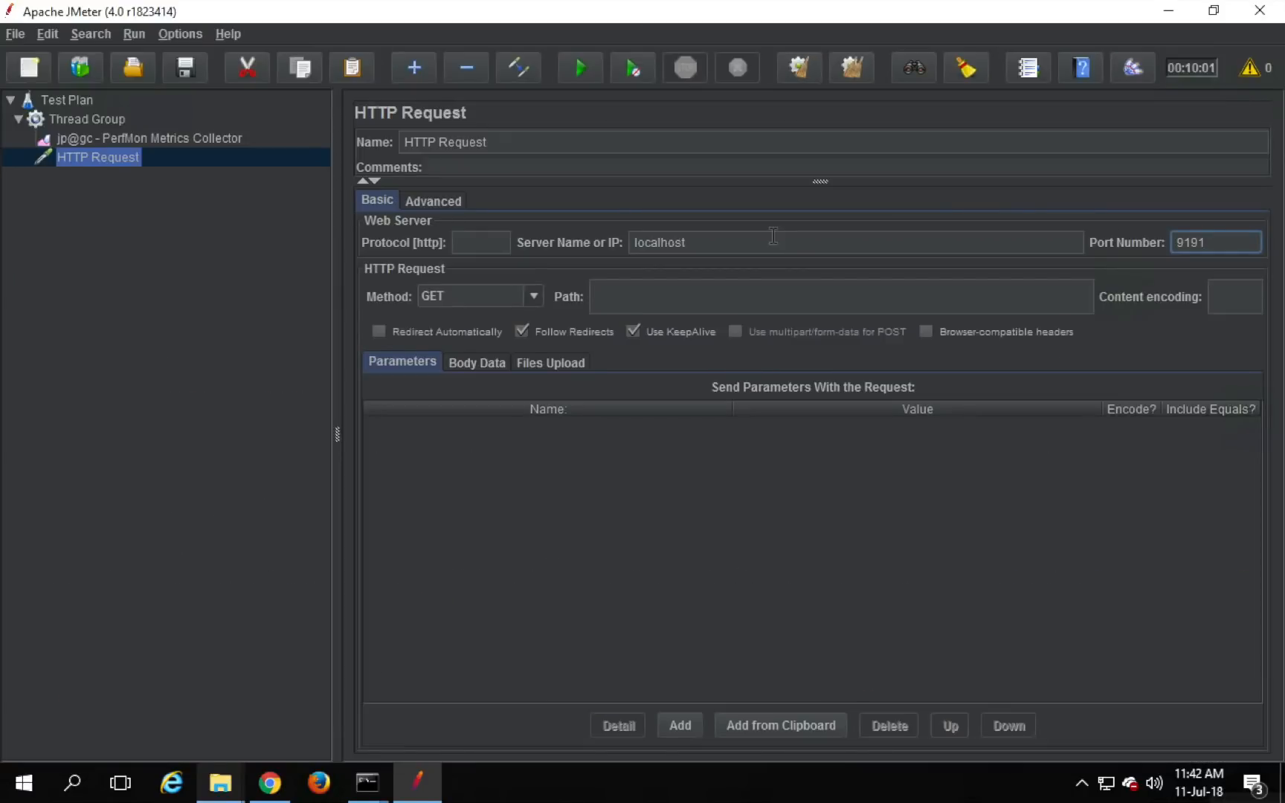
# Add a View Results Tree listener to the Thread Group.
pyautogui.click(90, 119)
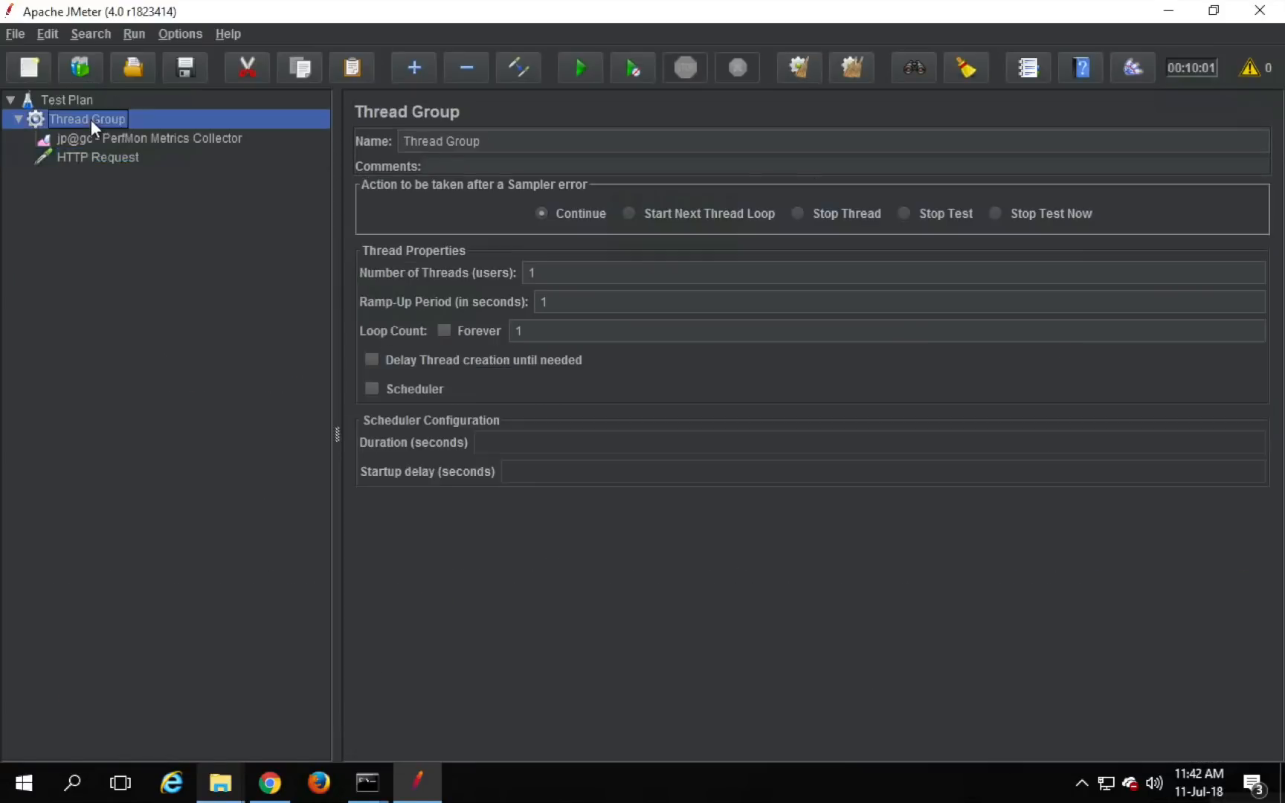
pyautogui.rightClick(90, 119)
pyautogui.moveTo(227, 131)
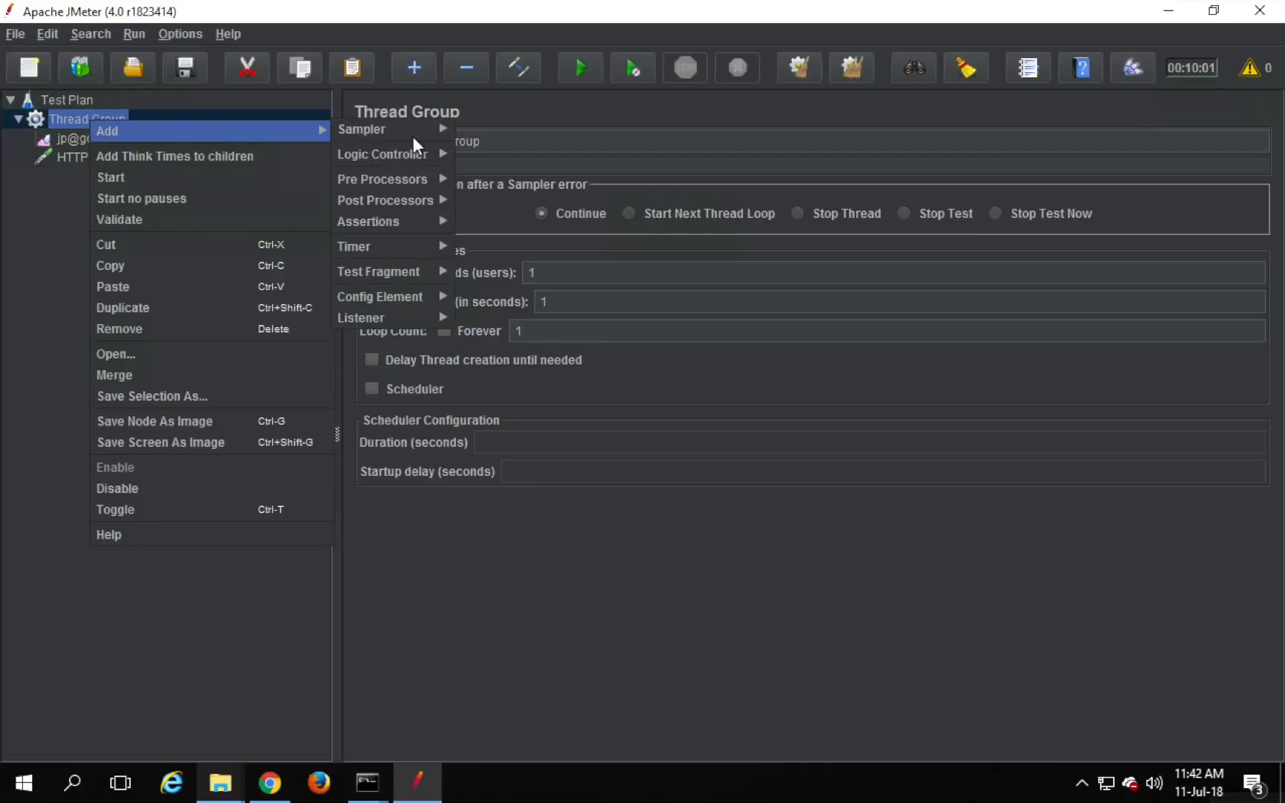
pyautogui.moveTo(378, 317)
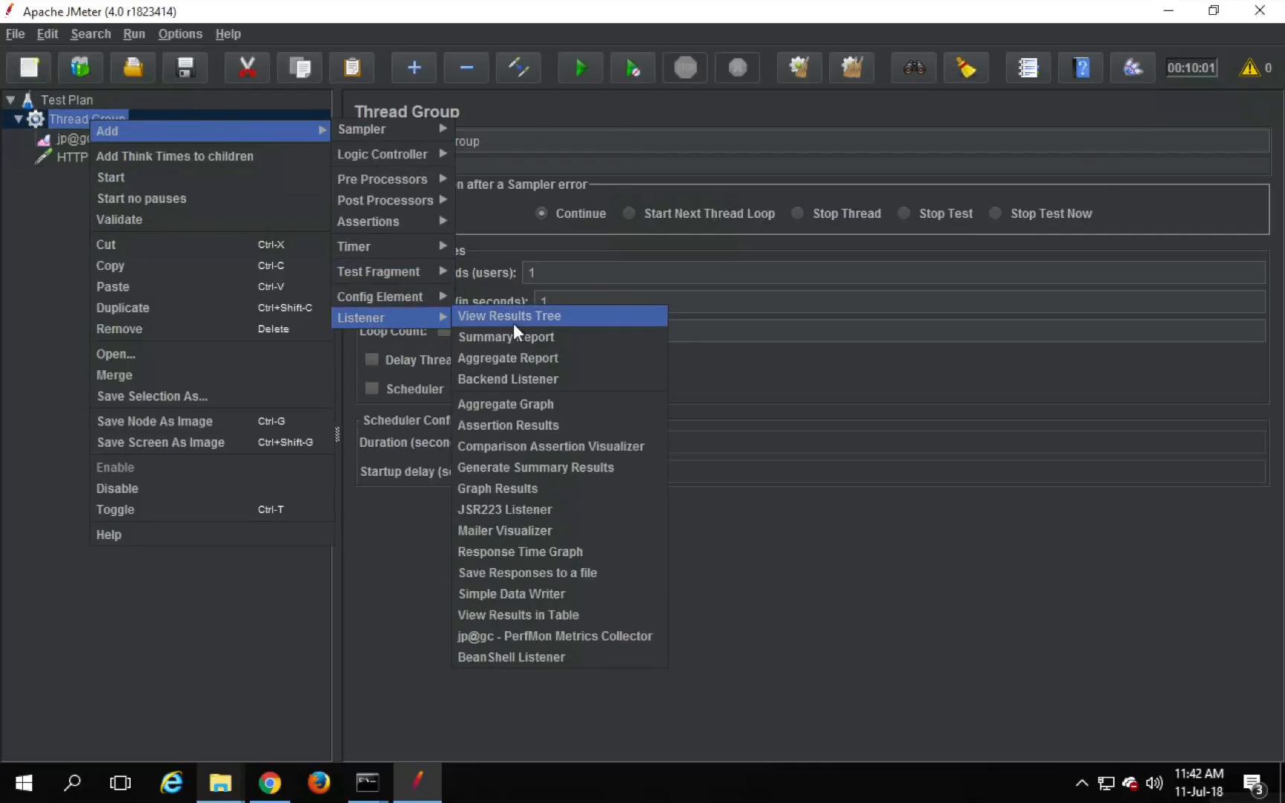
pyautogui.click(511, 319)
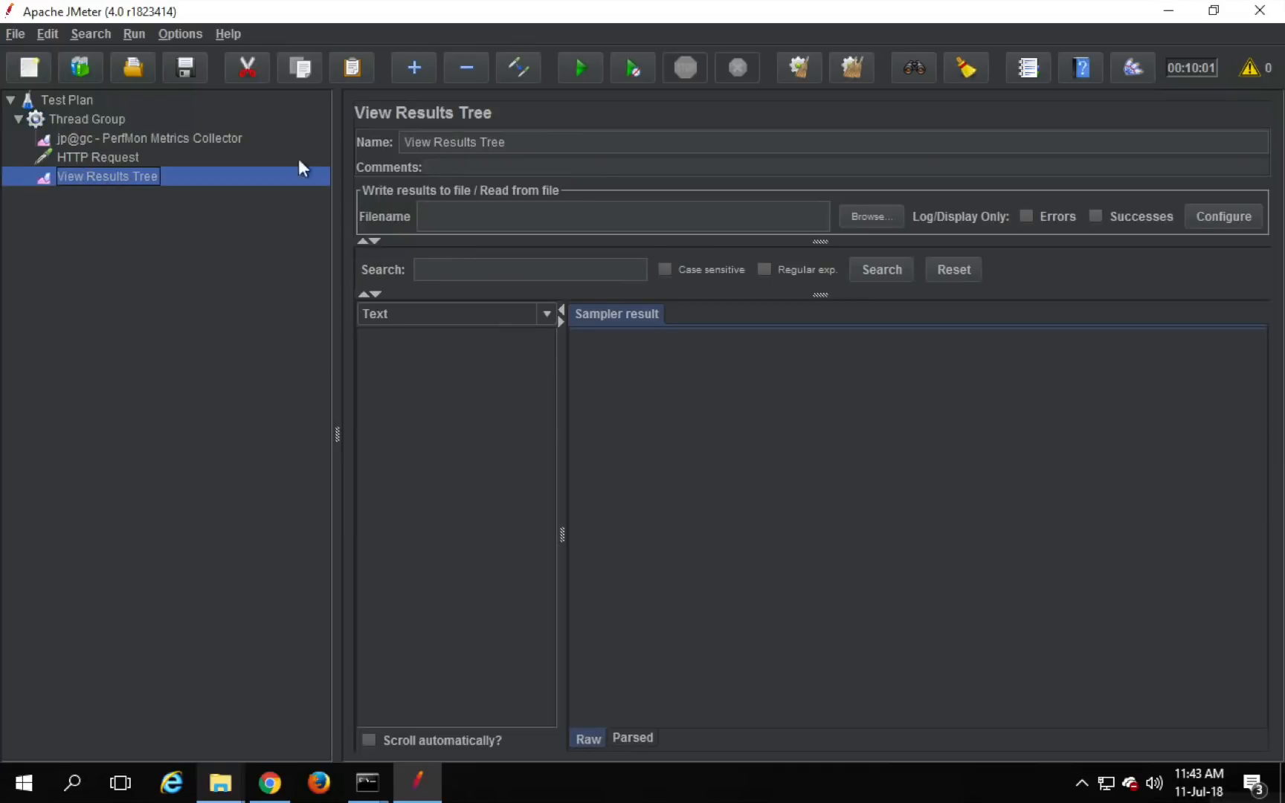
# Run the test without saving the plan and open the HTTP Request's sampler result in View Results Tree.
pyautogui.click(581, 68)
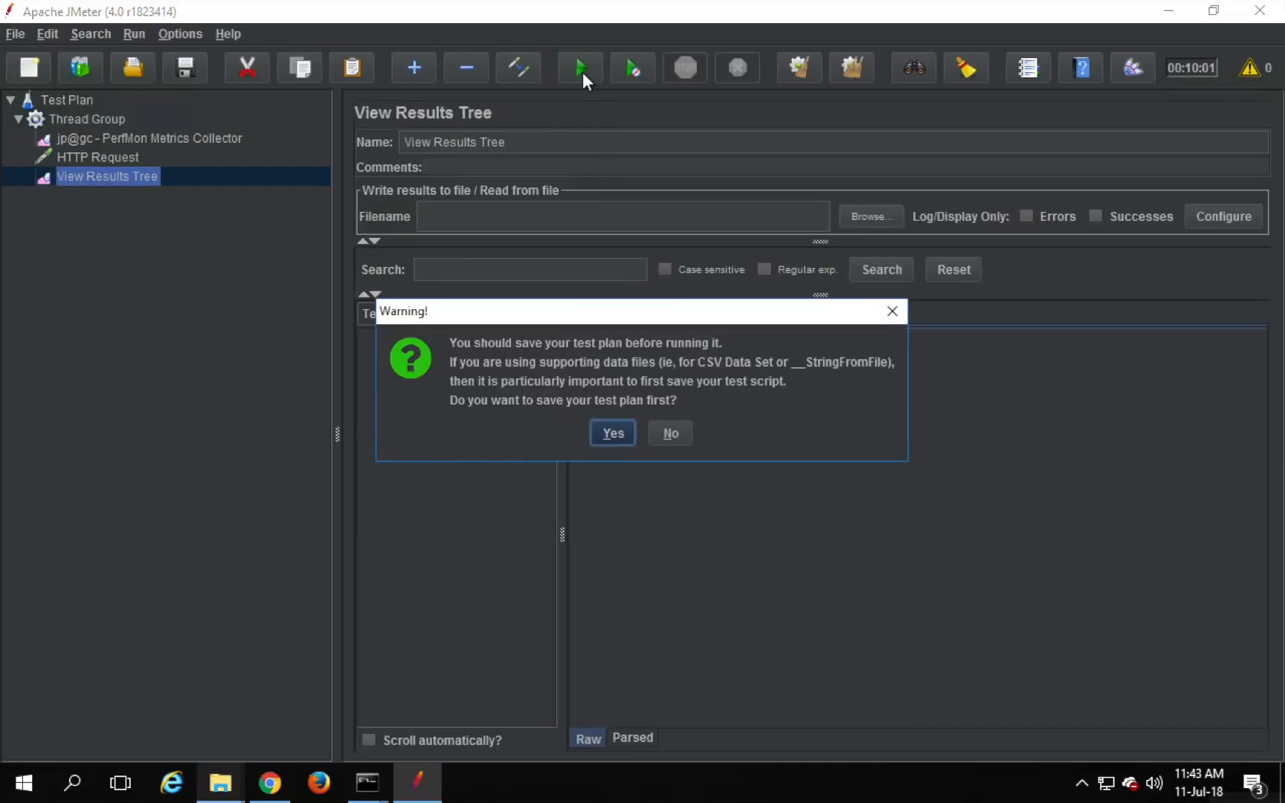
pyautogui.click(673, 434)
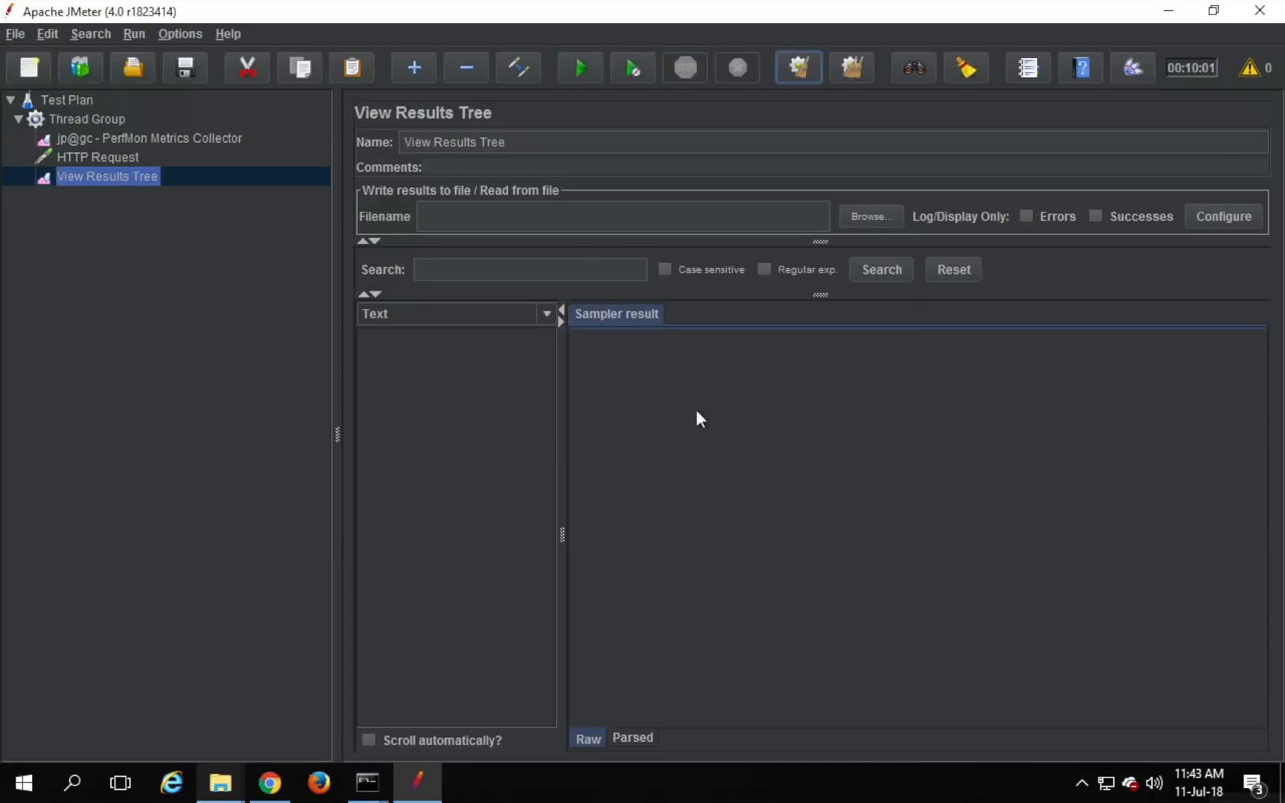
pyautogui.click(411, 336)
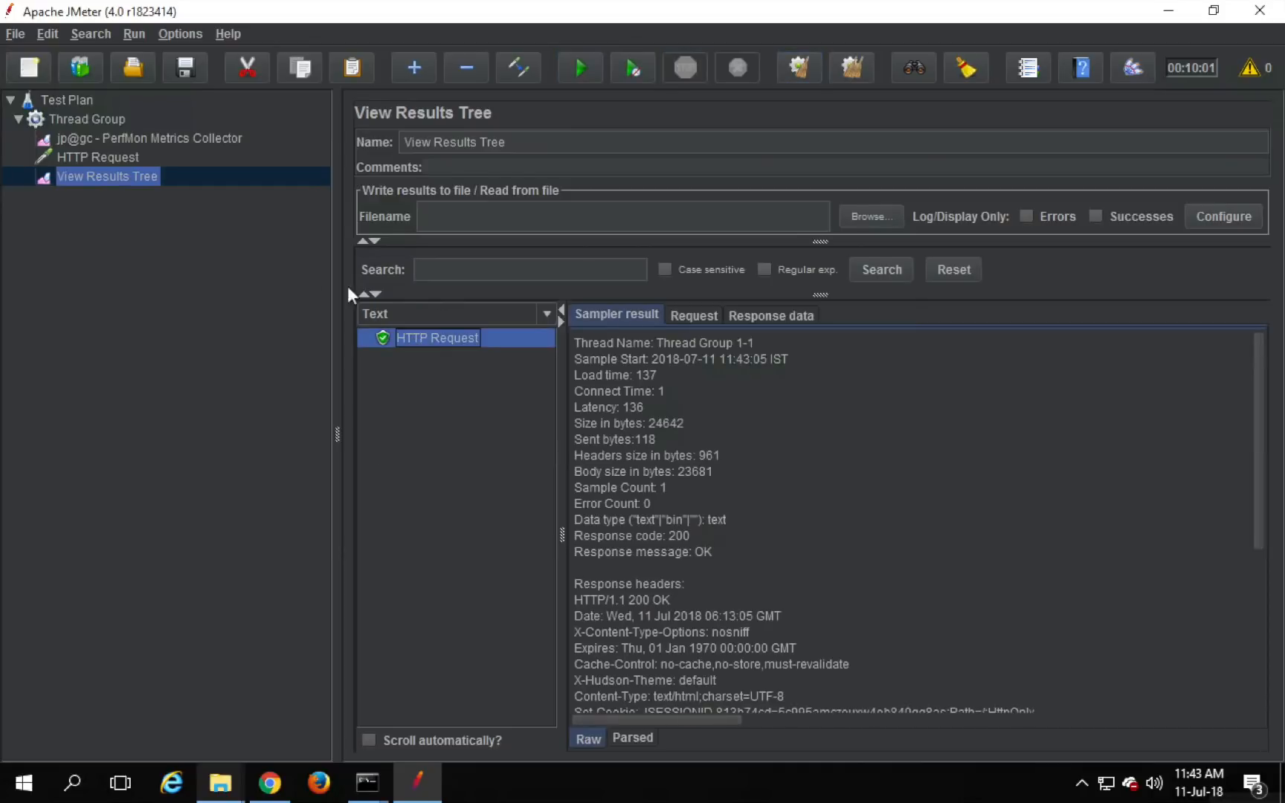
# Clear all results and rerun the test without saving, with the PerfMon Metrics Collector chart open.
pyautogui.click(853, 63)
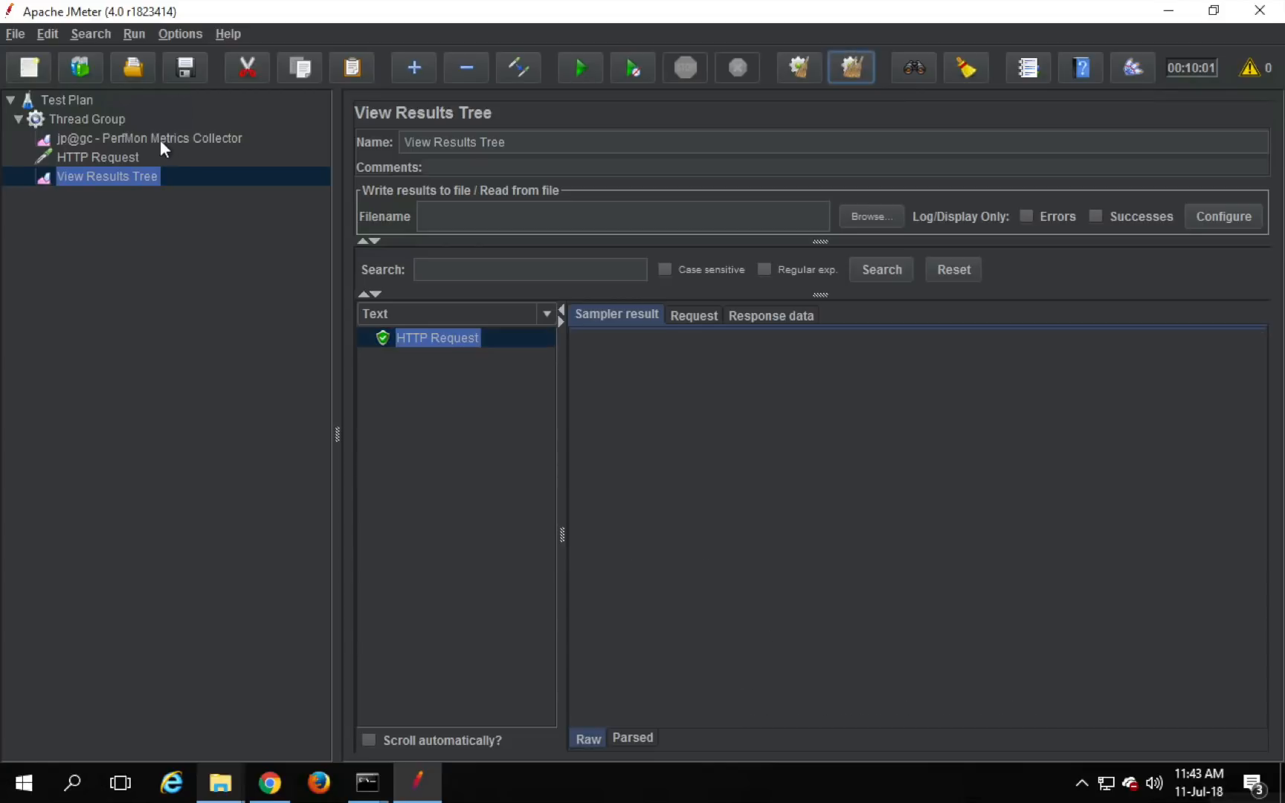
pyautogui.click(145, 137)
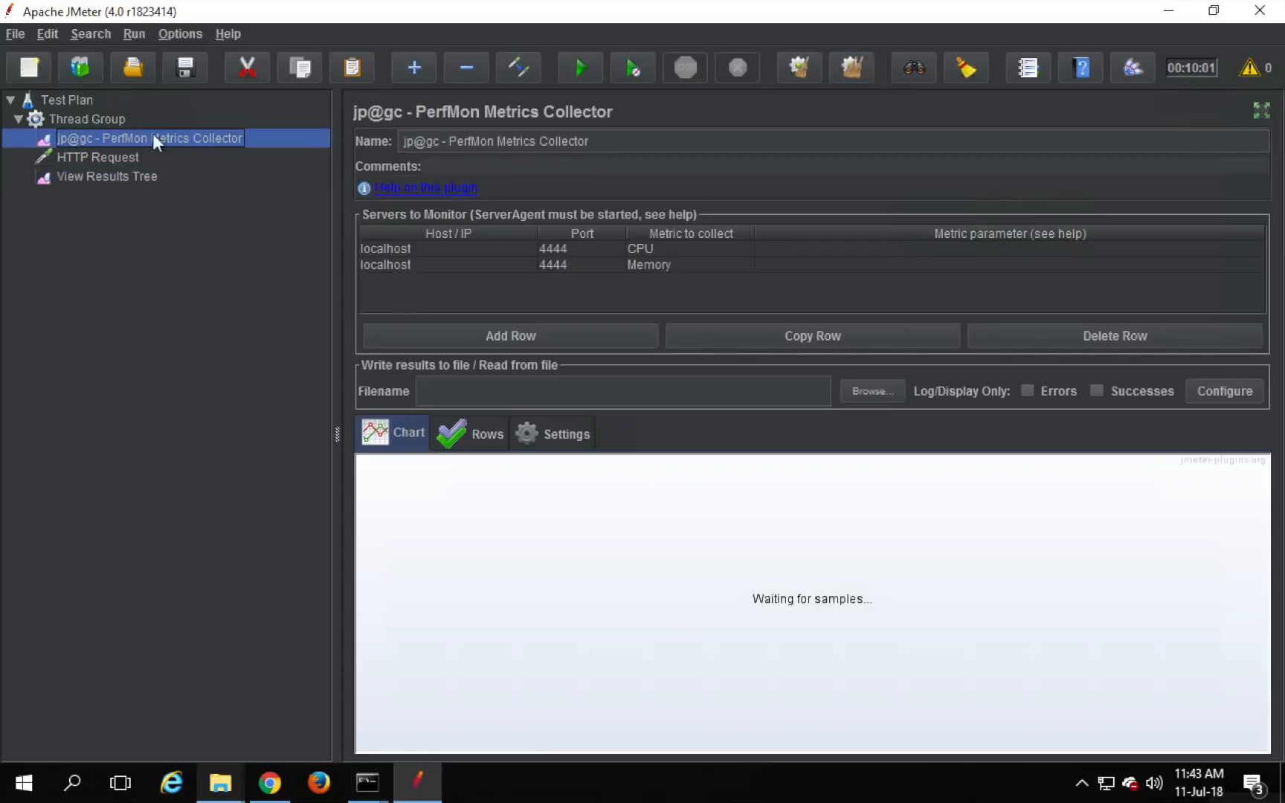
pyautogui.click(580, 66)
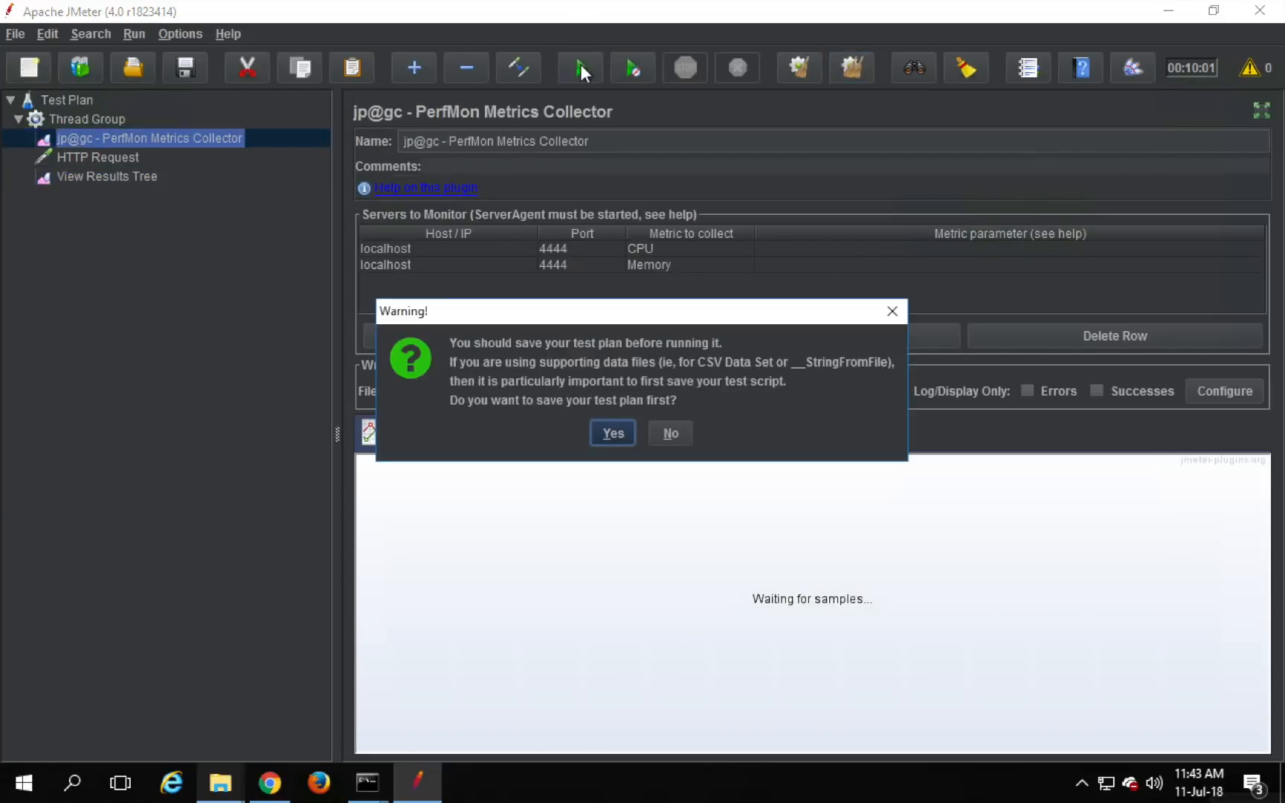
pyautogui.click(669, 435)
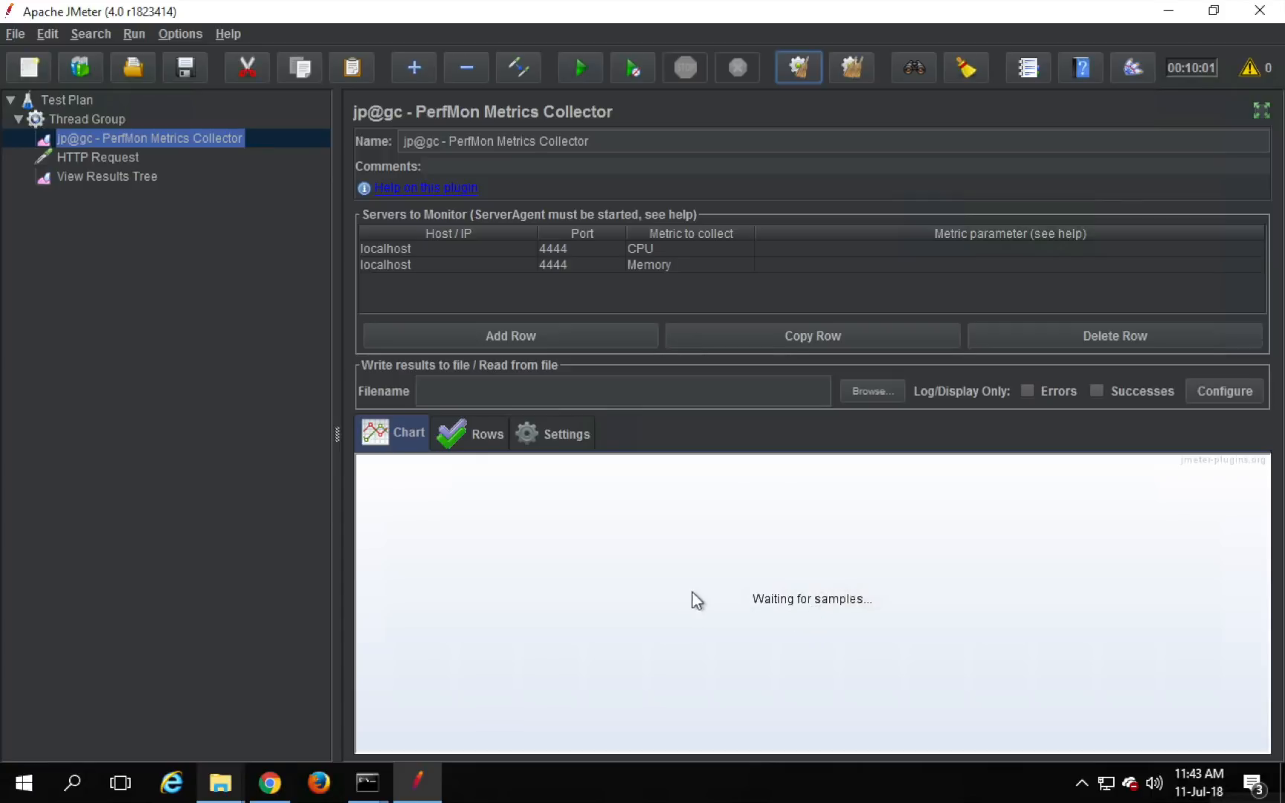
# Set the Thread Group to 10 threads with a ramp-up period of 10 seconds.
pyautogui.click(70, 119)
pyautogui.click(542, 279)
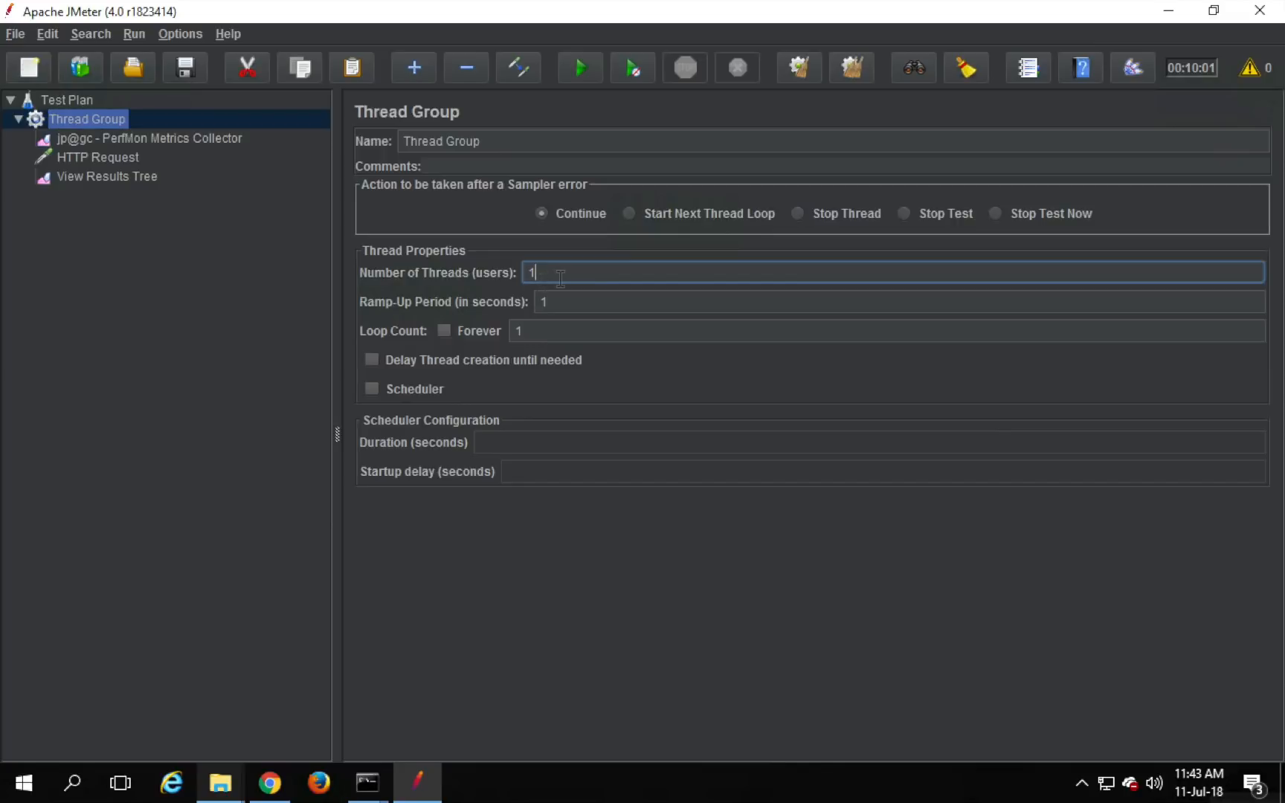
pyautogui.write('0')
pyautogui.press('Tab')
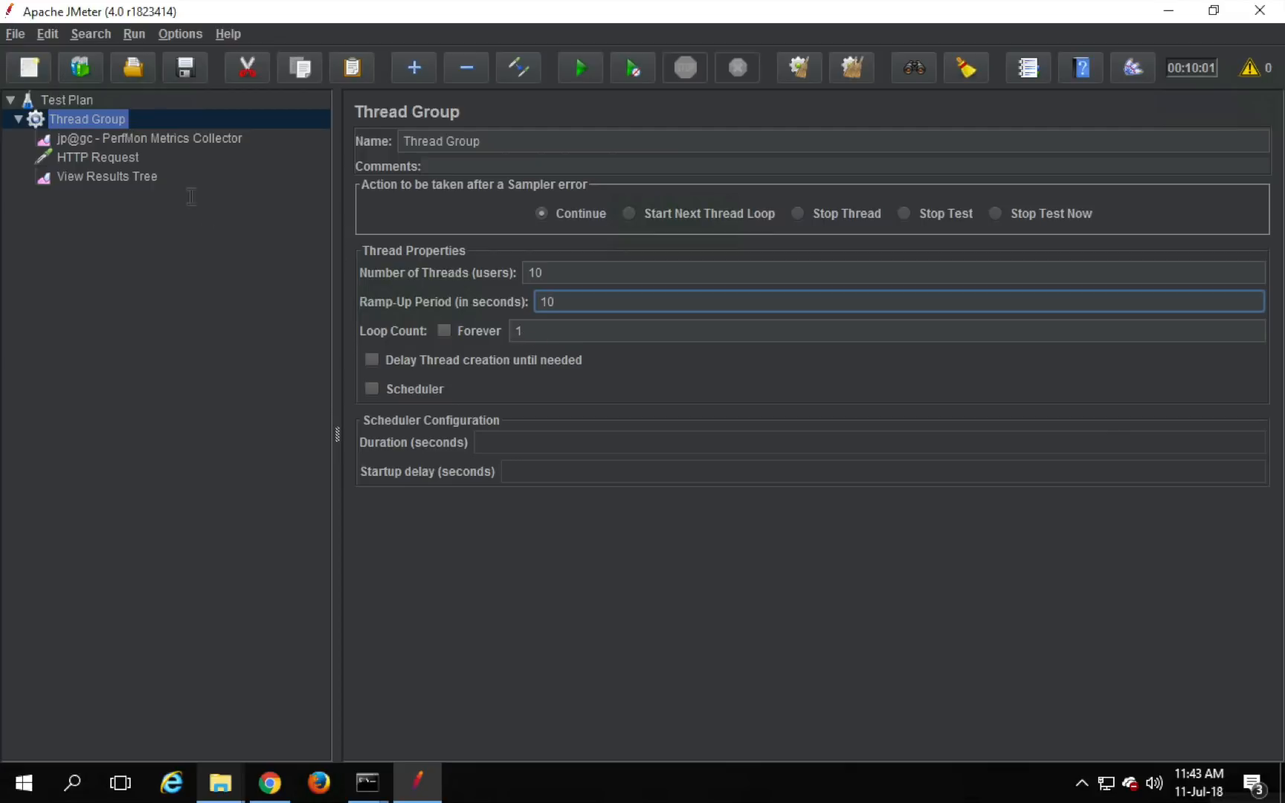
# Run the 10-user test without saving the plan and watch the CPU and memory chart in the PerfMon Metrics Collector.
pyautogui.click(141, 139)
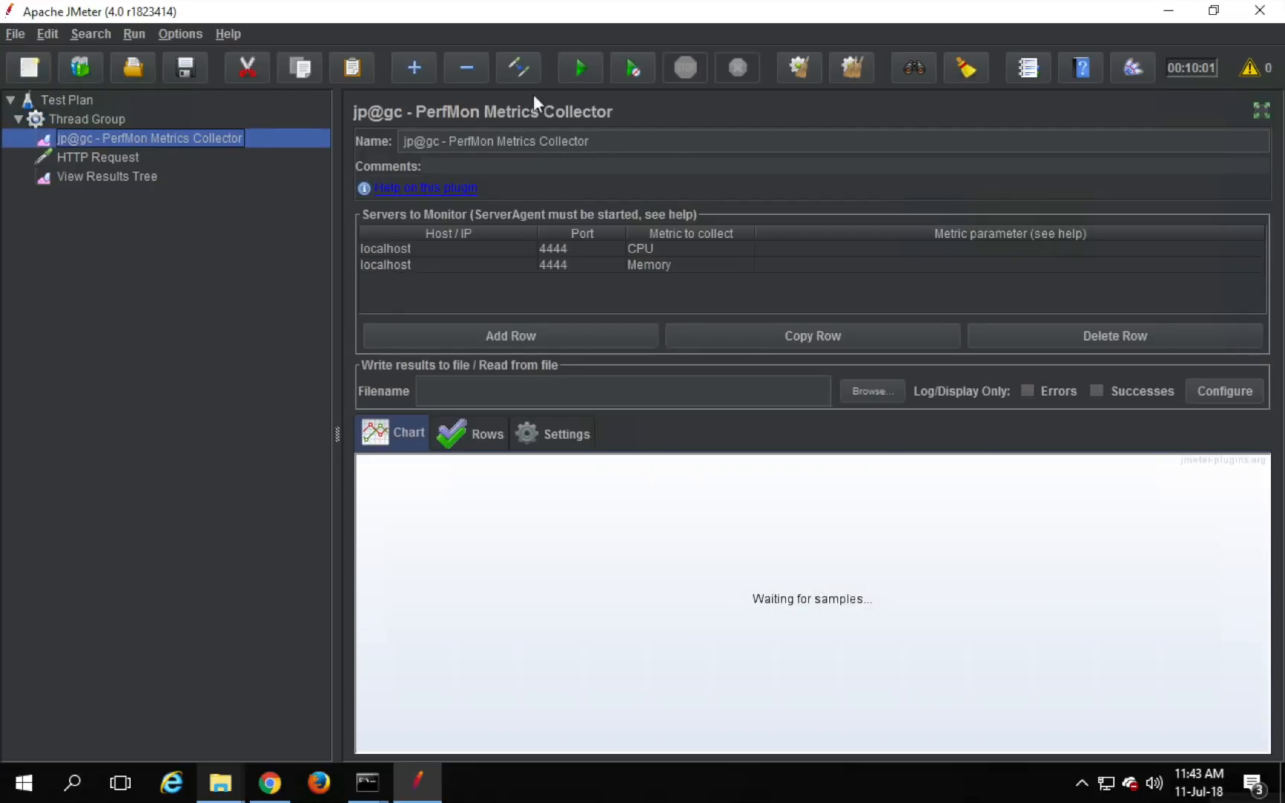
pyautogui.click(579, 69)
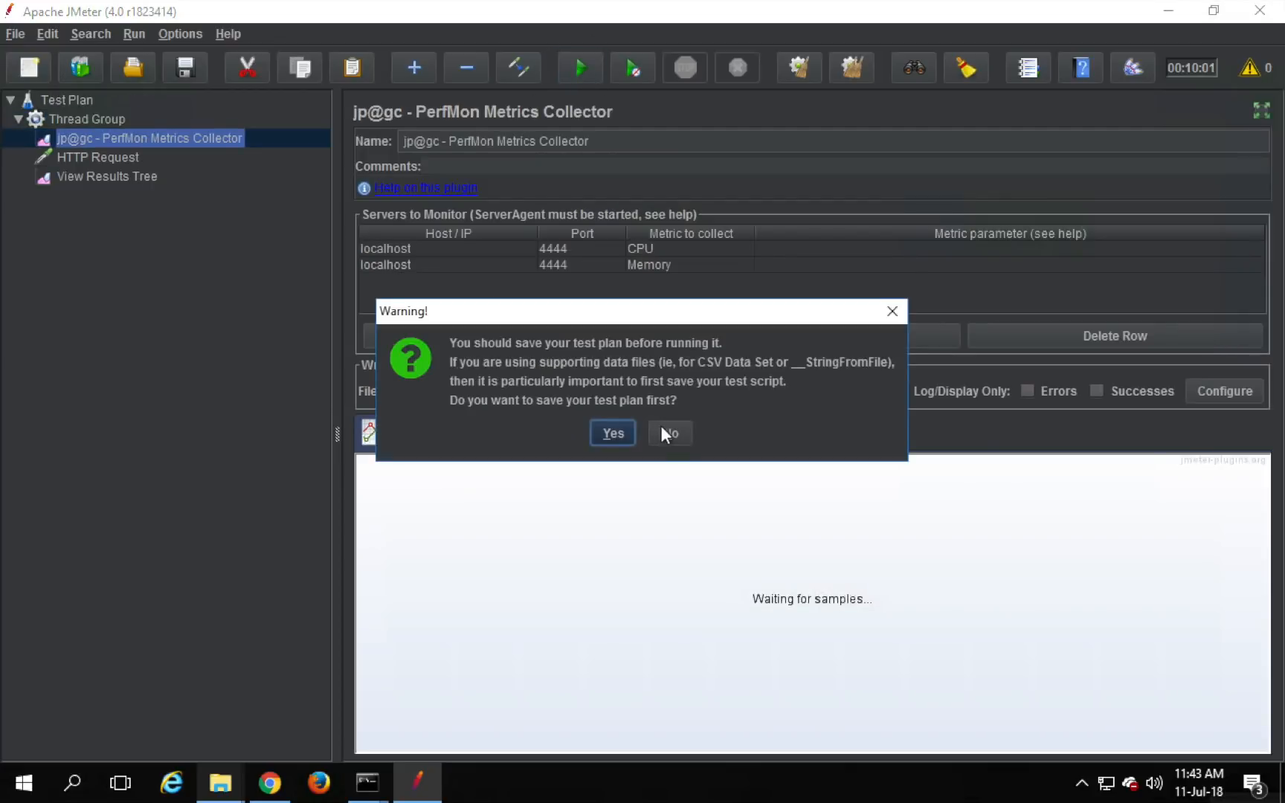
pyautogui.click(662, 425)
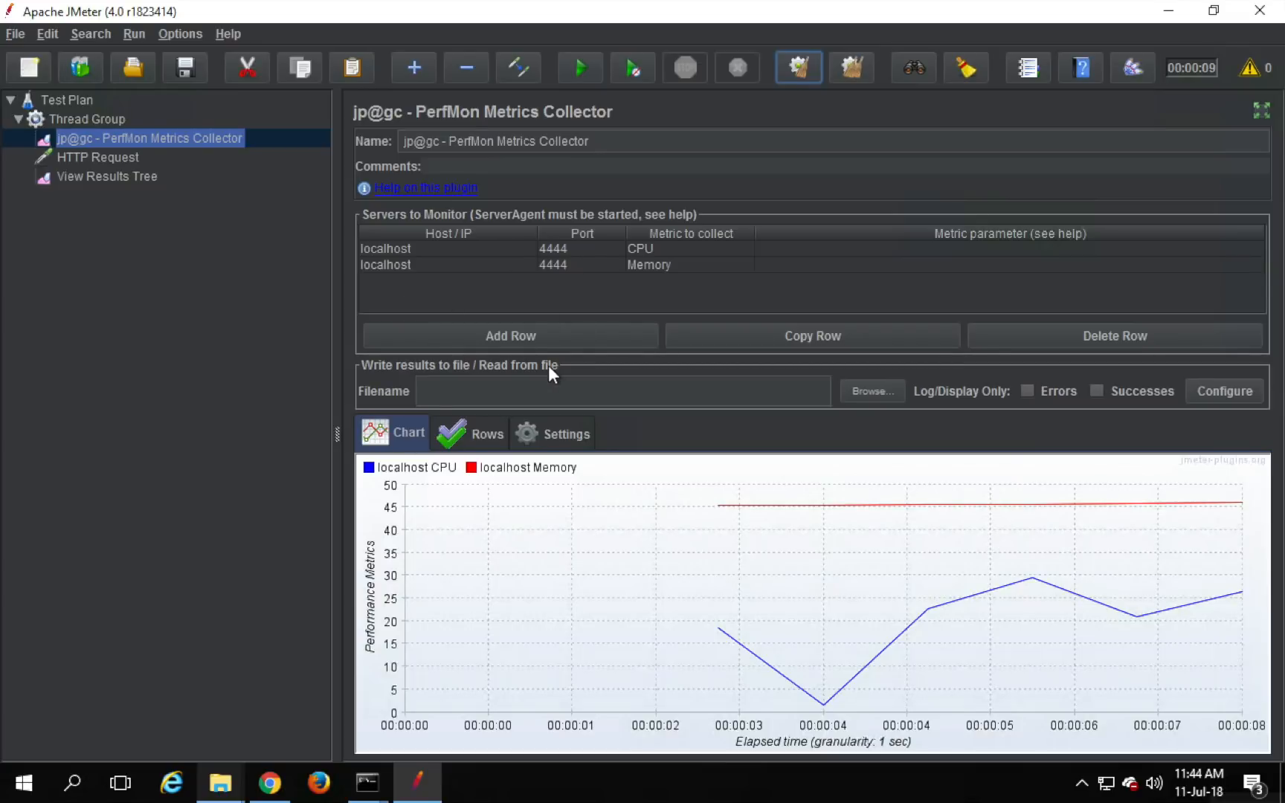
# Reduce the JMeter window from full screen, open Task Manager and arrange both so the CPU and memory columns stay visible.
pyautogui.click(1213, 10)
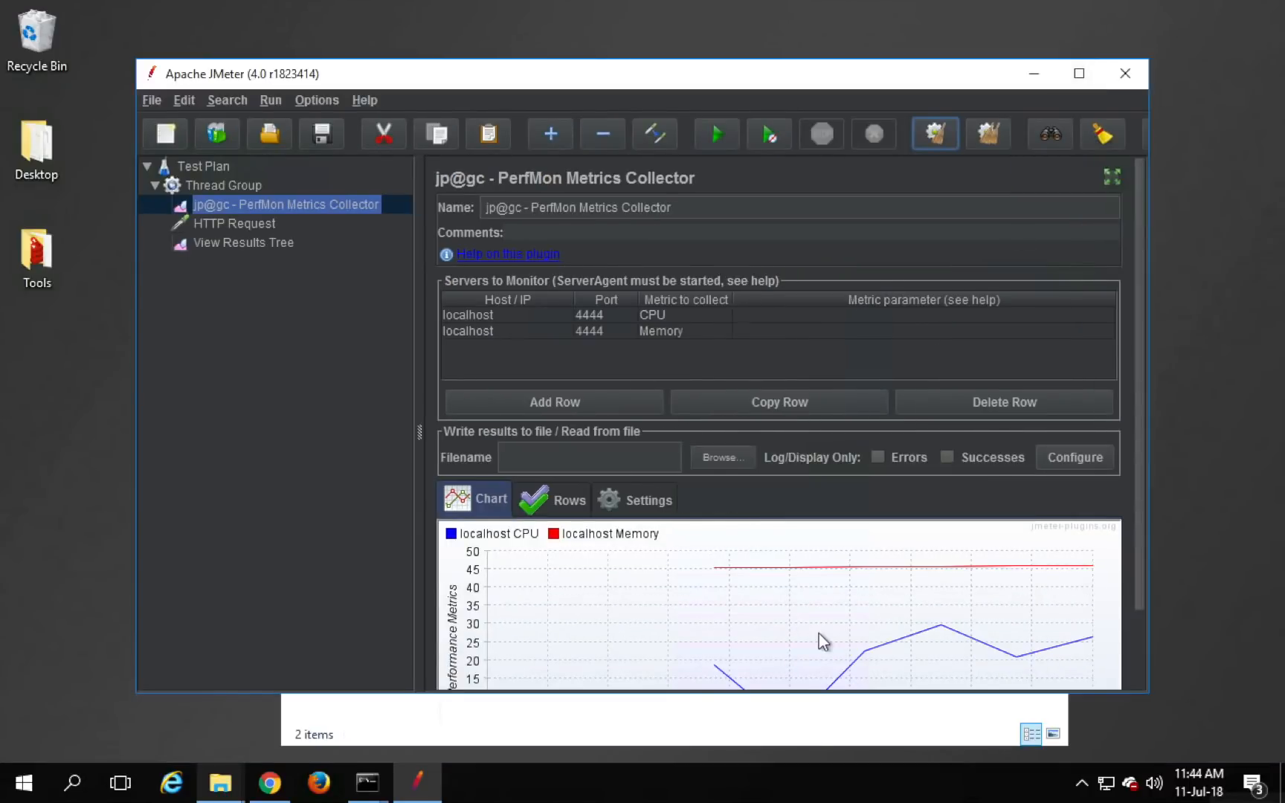
pyautogui.rightClick(809, 780)
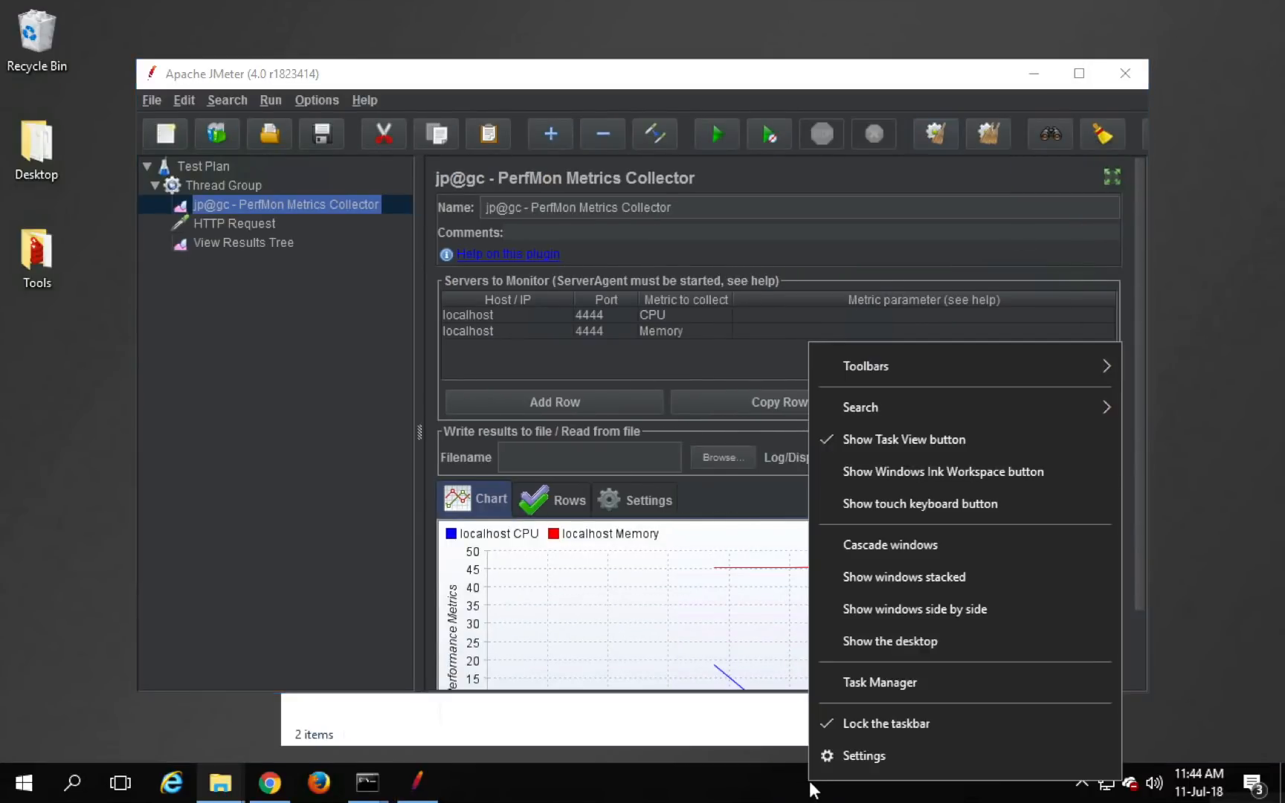
pyautogui.click(868, 683)
pyautogui.moveTo(755, 119); pyautogui.dragTo(955, 128)
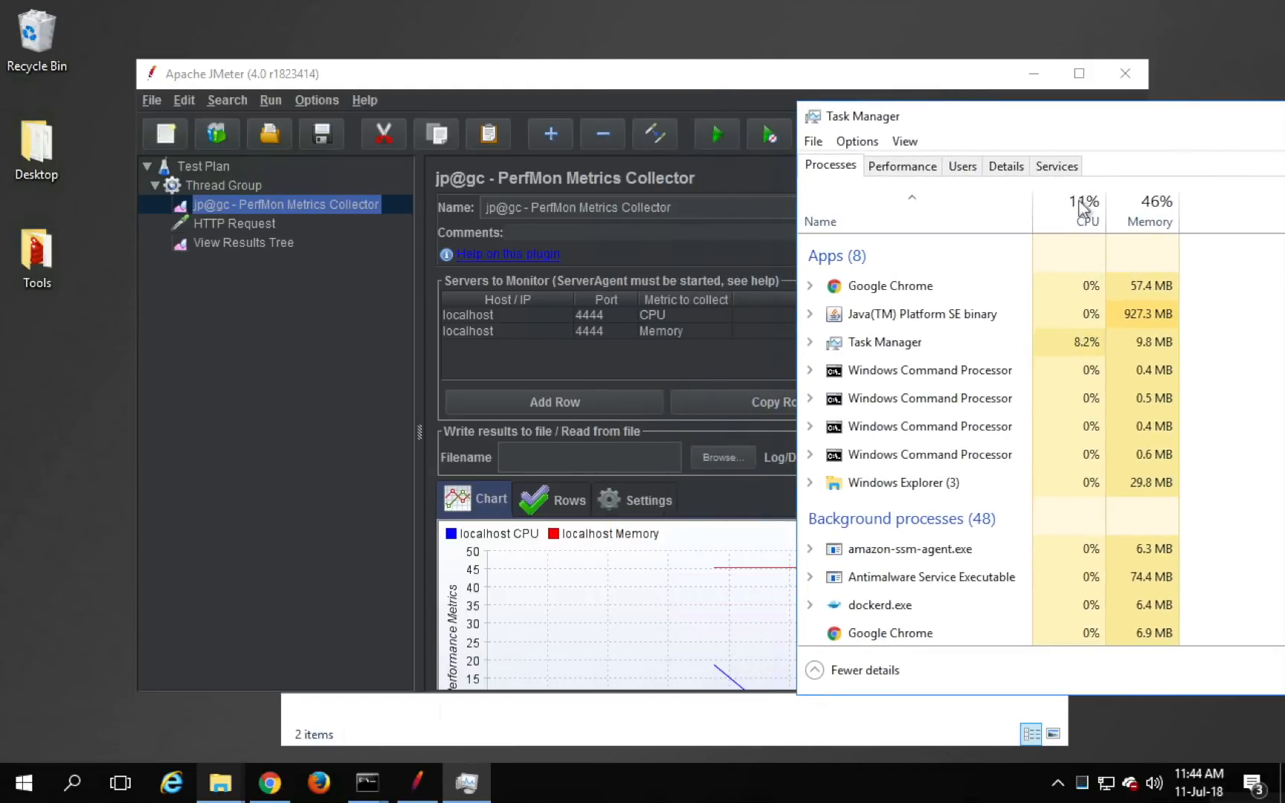
pyautogui.click(724, 90)
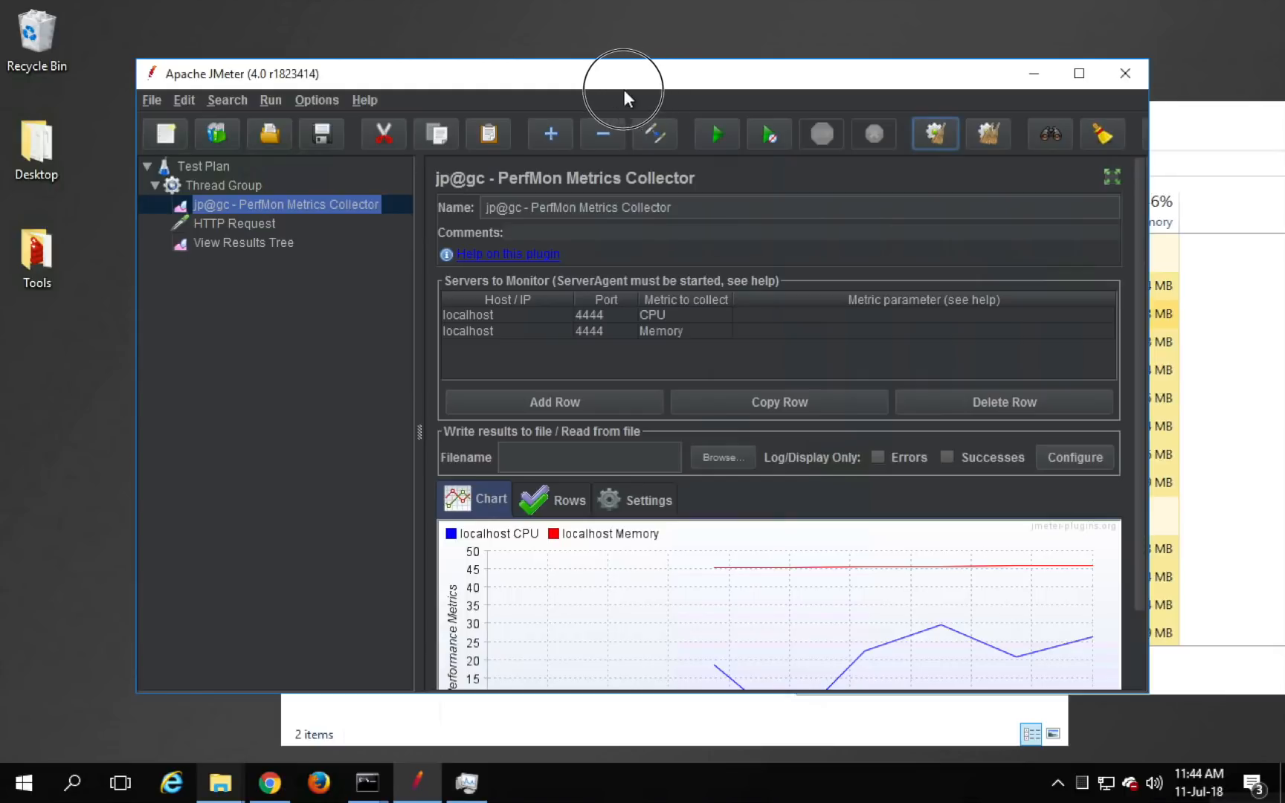
pyautogui.moveTo(502, 82); pyautogui.dragTo(568, 72)
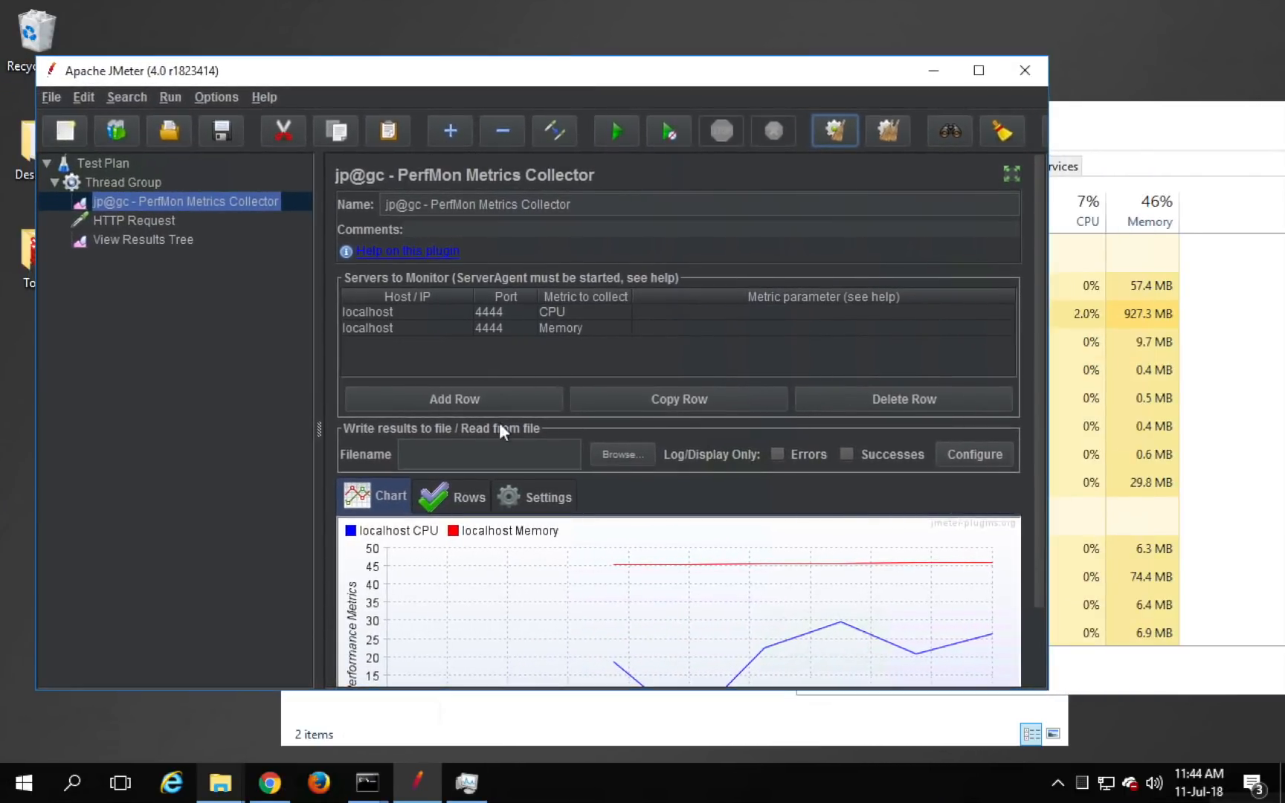
# Set the Thread Group's loop count to Forever.
pyautogui.click(131, 184)
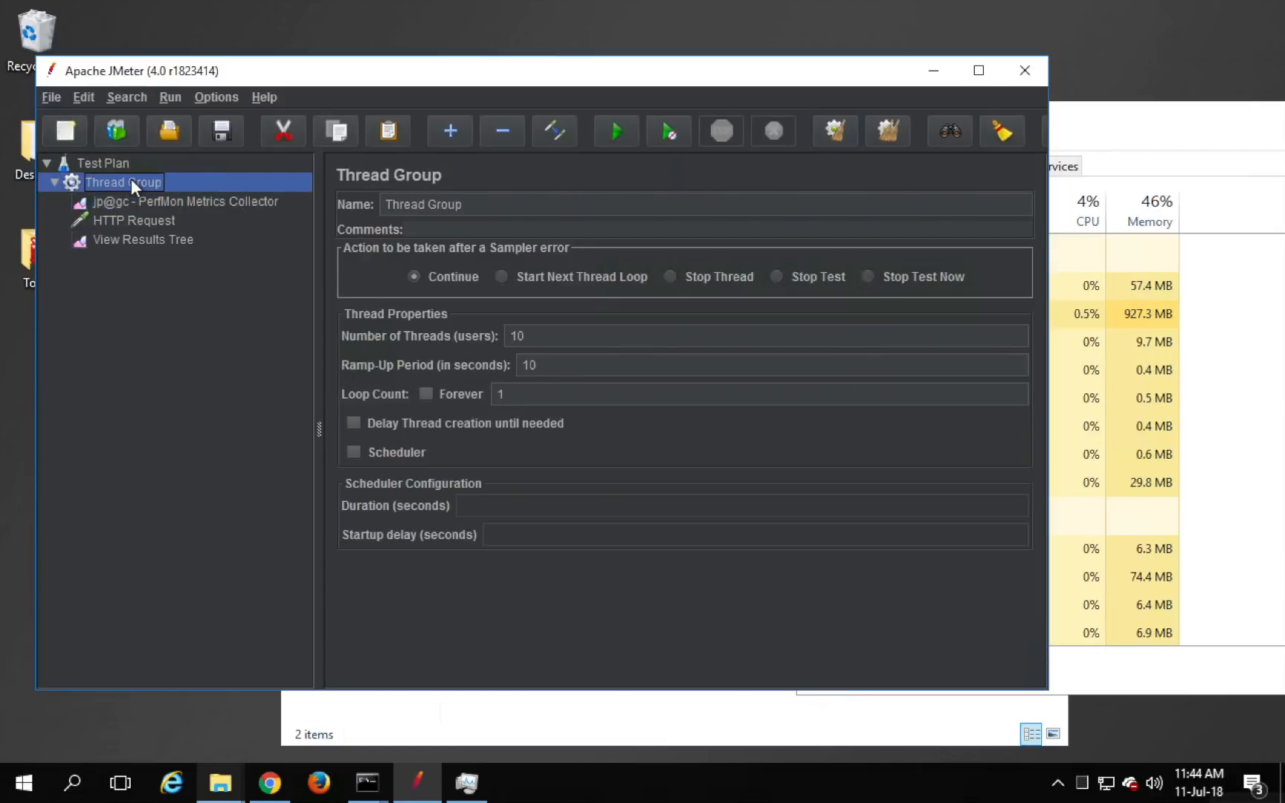
pyautogui.click(540, 335)
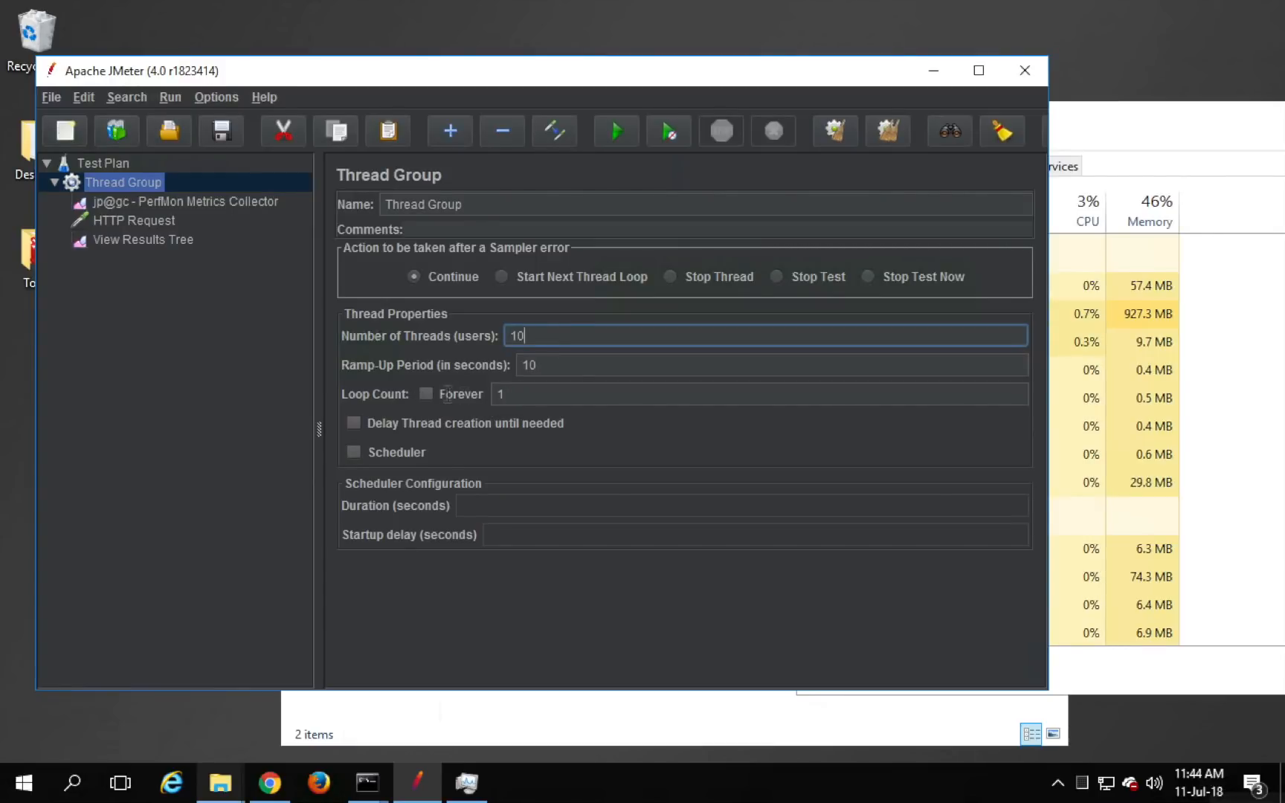
pyautogui.click(429, 393)
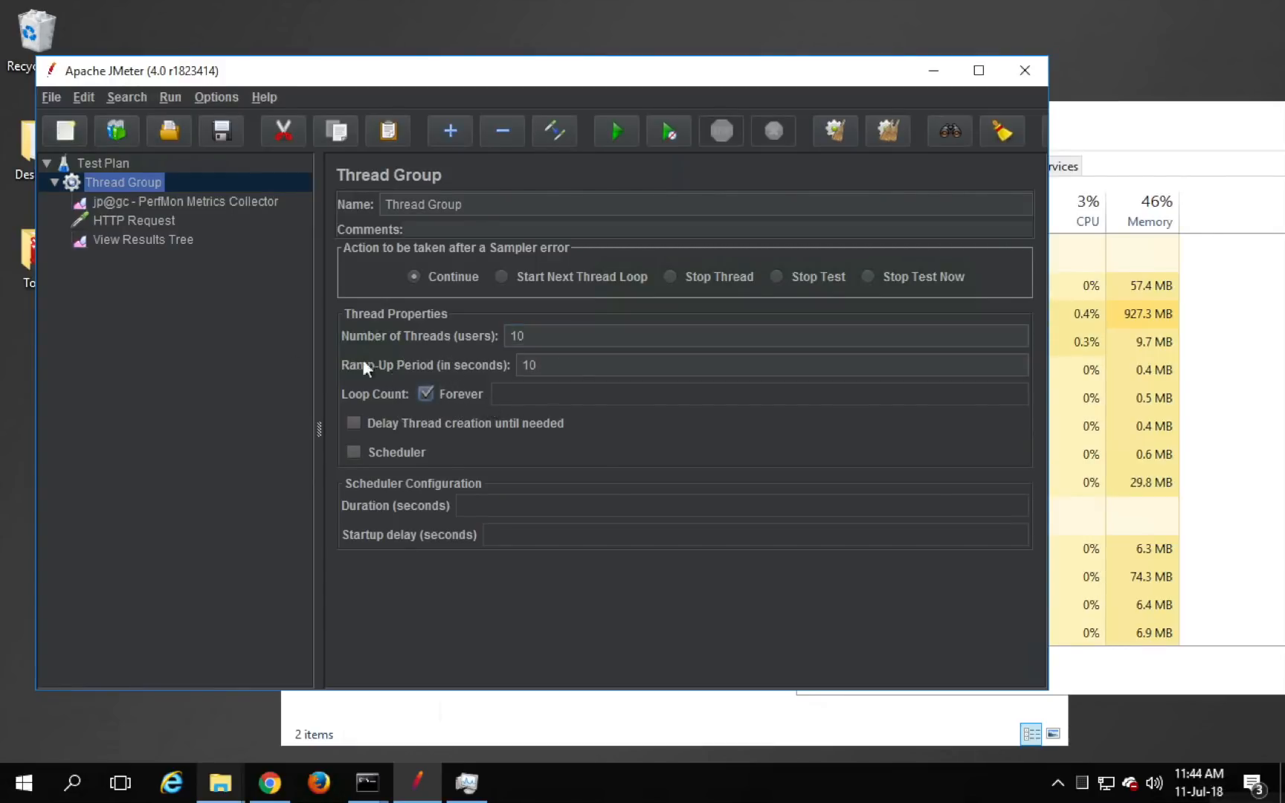
# Clear all previous results from the PerfMon Metrics Collector and shift the JMeter window to uncover Task Manager's CPU and memory columns.
pyautogui.click(136, 203)
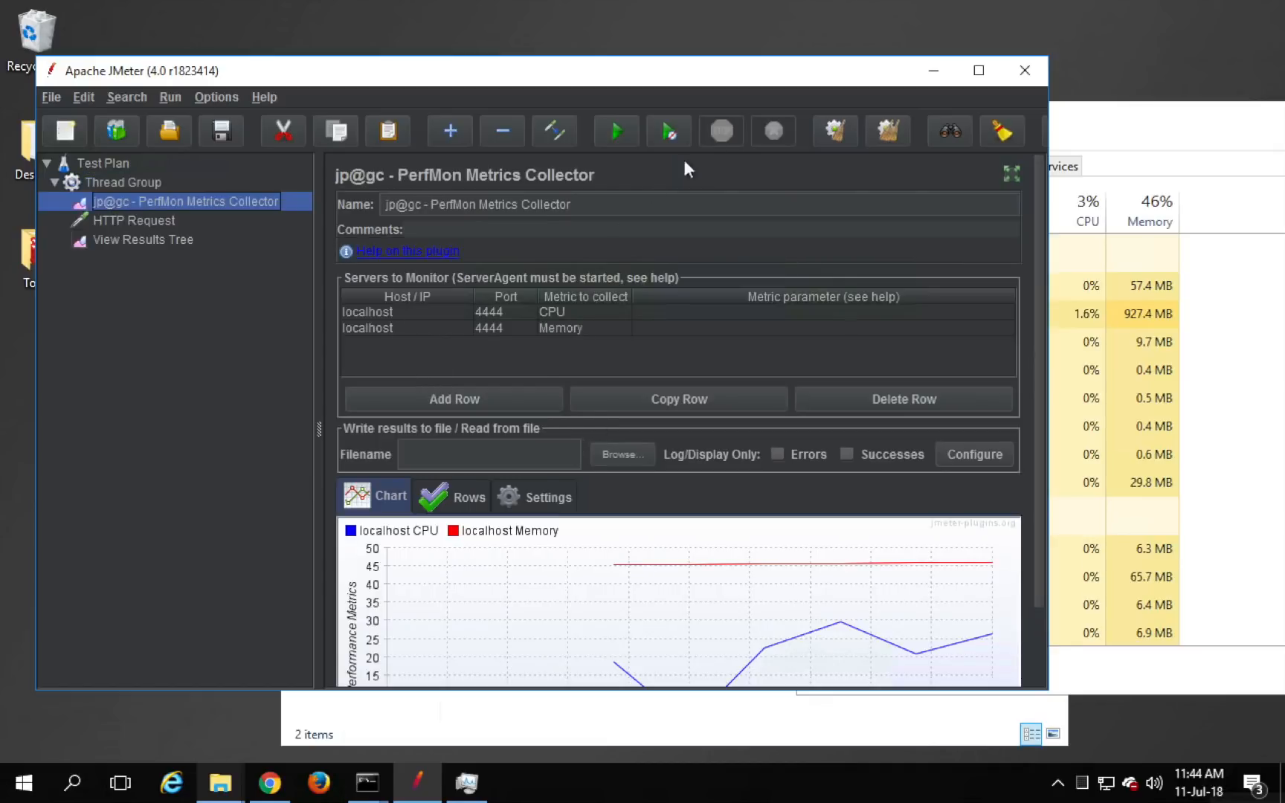
pyautogui.click(889, 131)
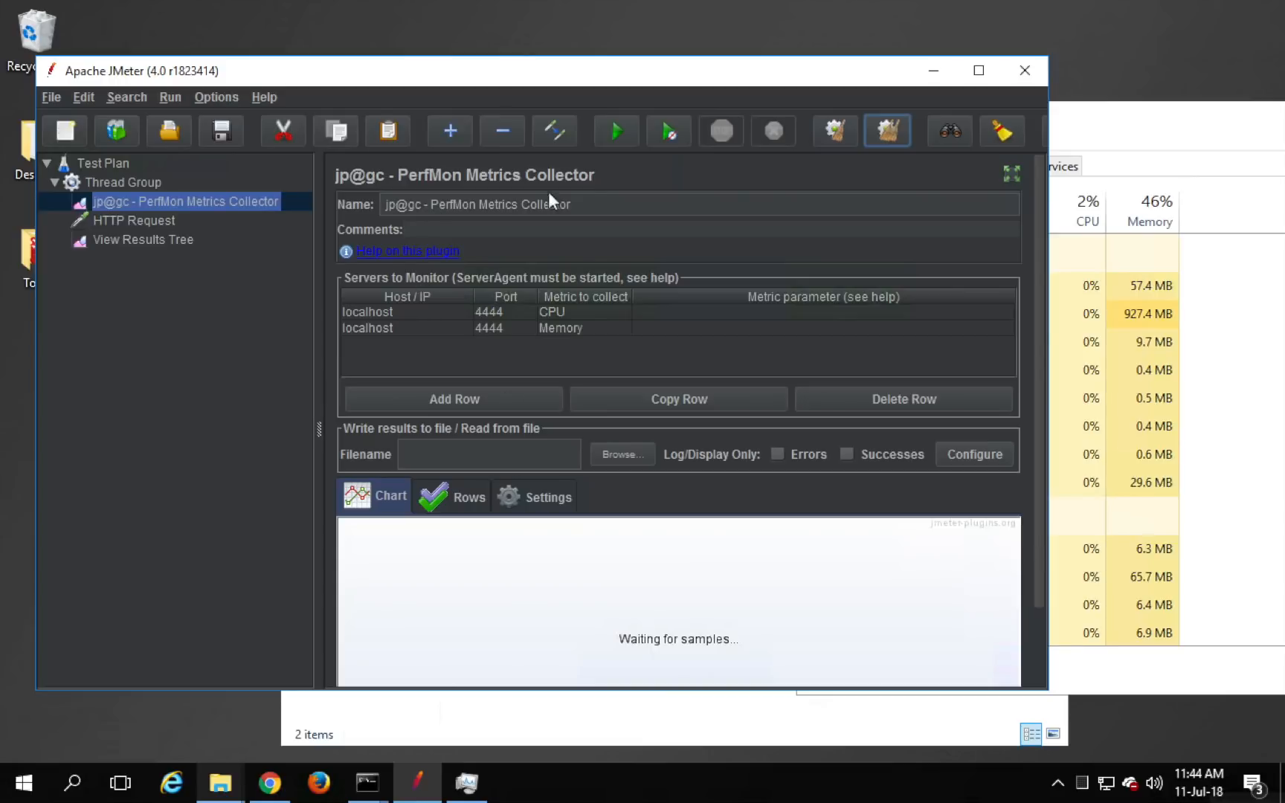
pyautogui.click(584, 63)
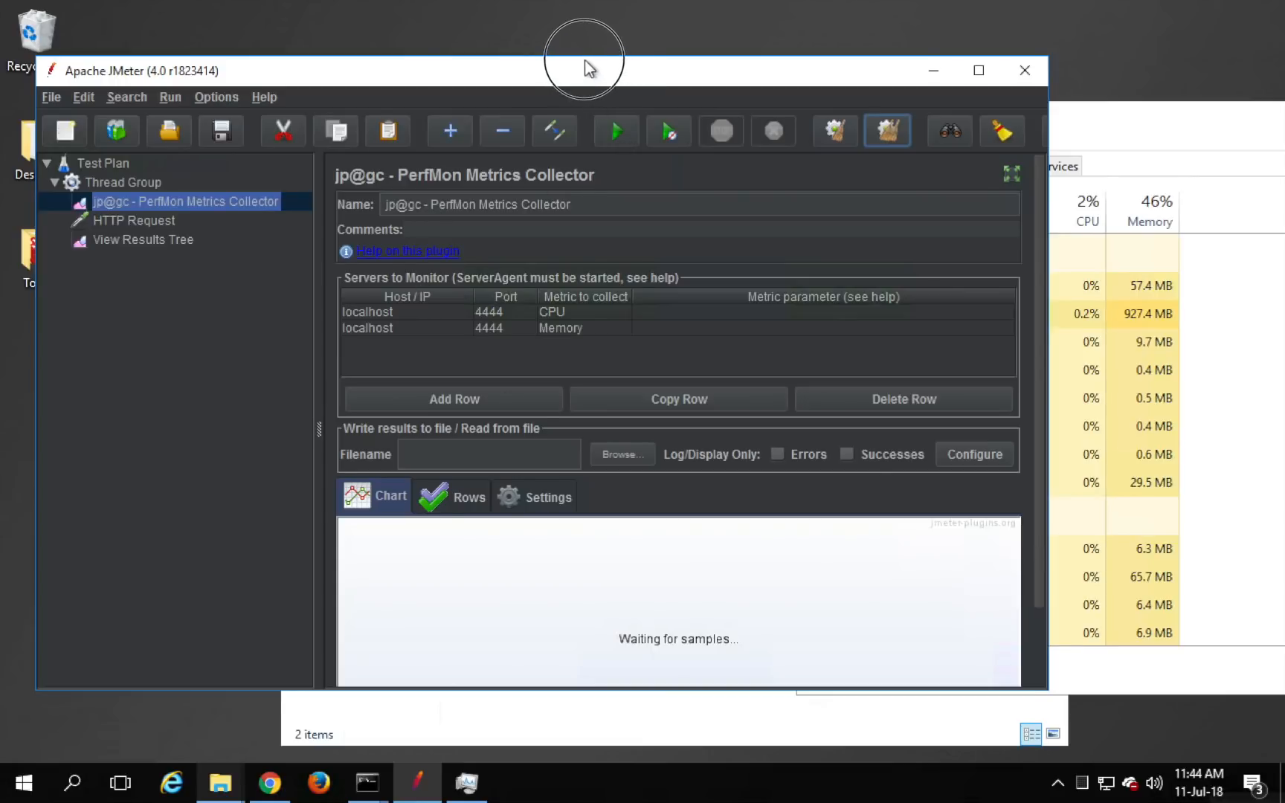
pyautogui.moveTo(585, 63); pyautogui.dragTo(578, 61)
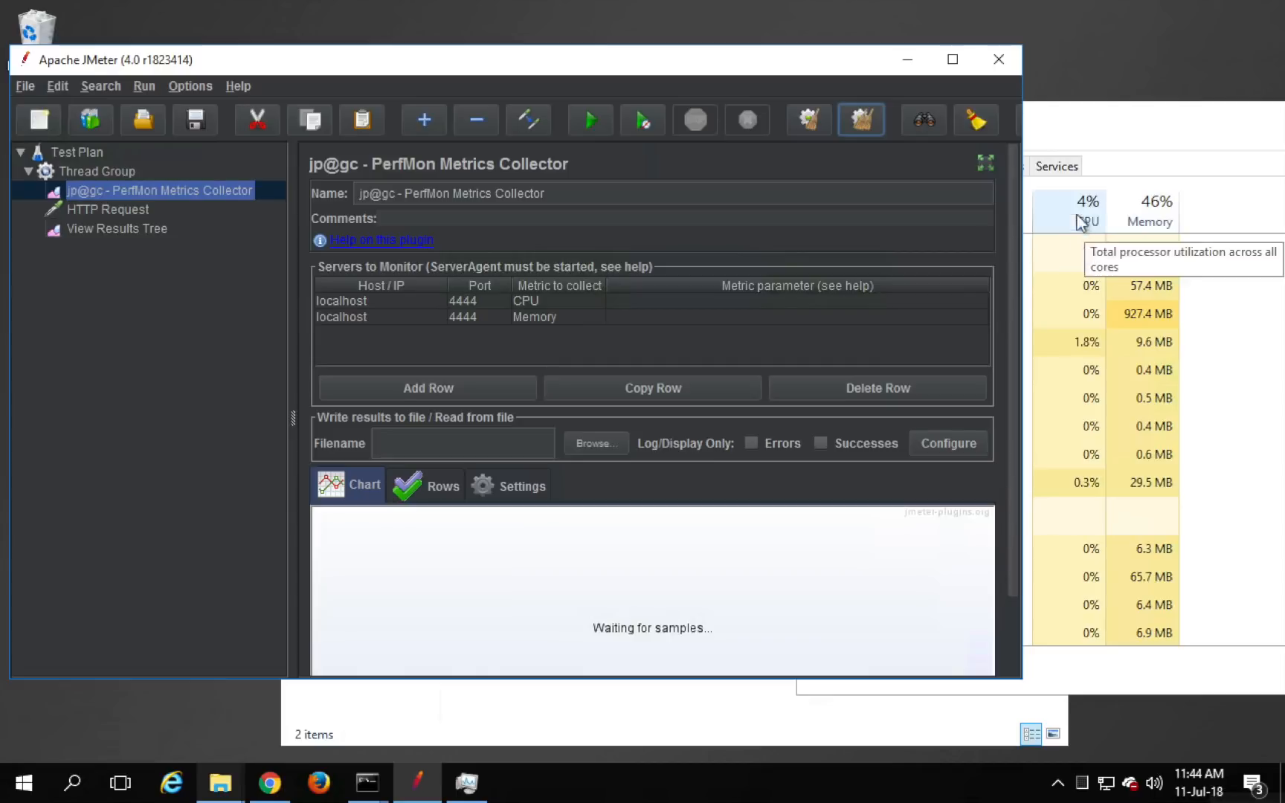
# Run the endlessly looping test without saving the plan, compare the PerfMon chart with Task Manager, and shut the test down.
pyautogui.click(587, 119)
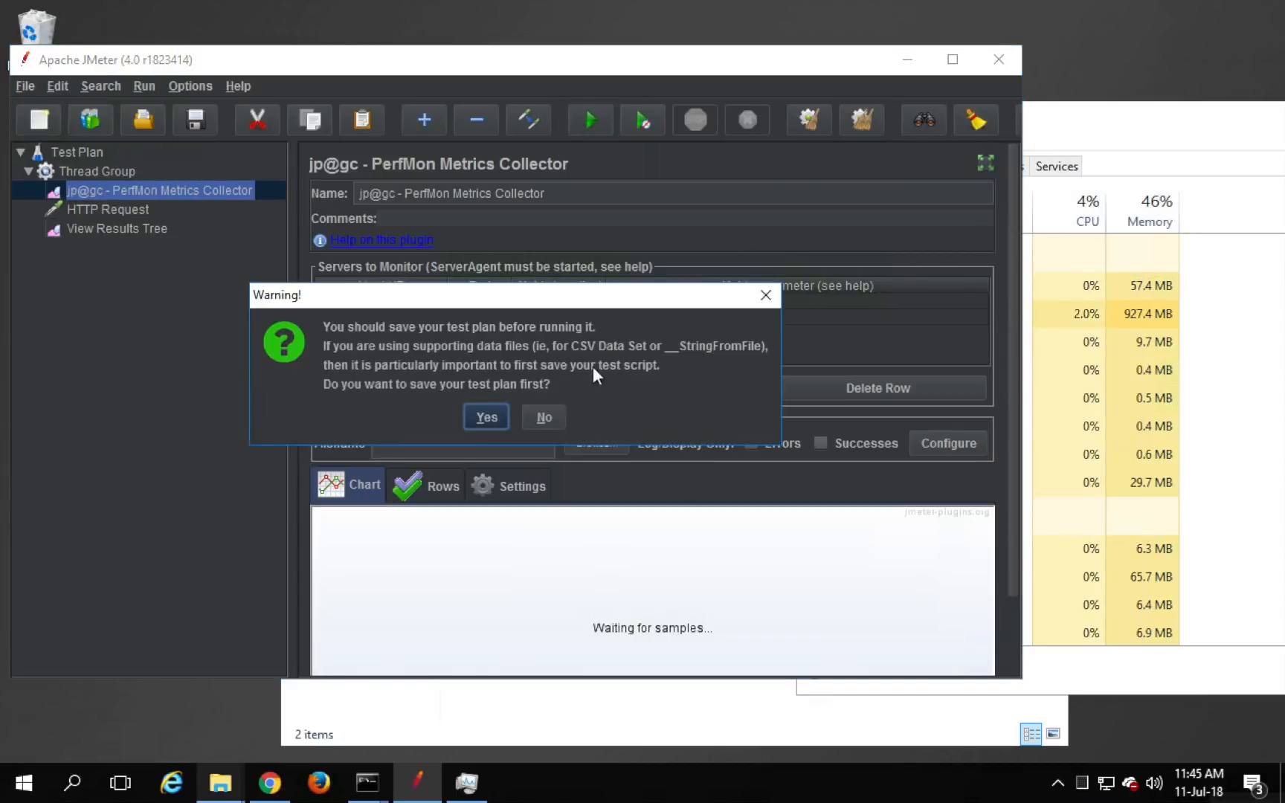
pyautogui.click(545, 414)
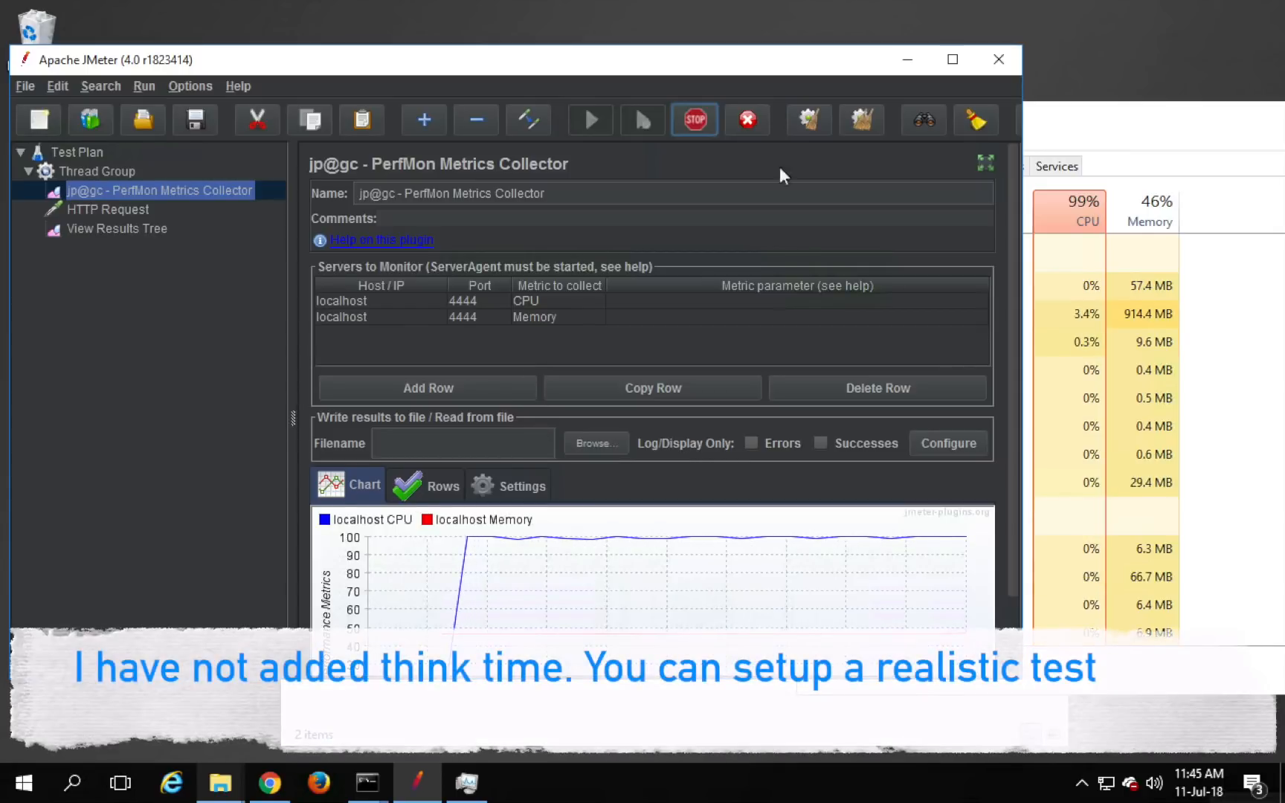
pyautogui.click(754, 123)
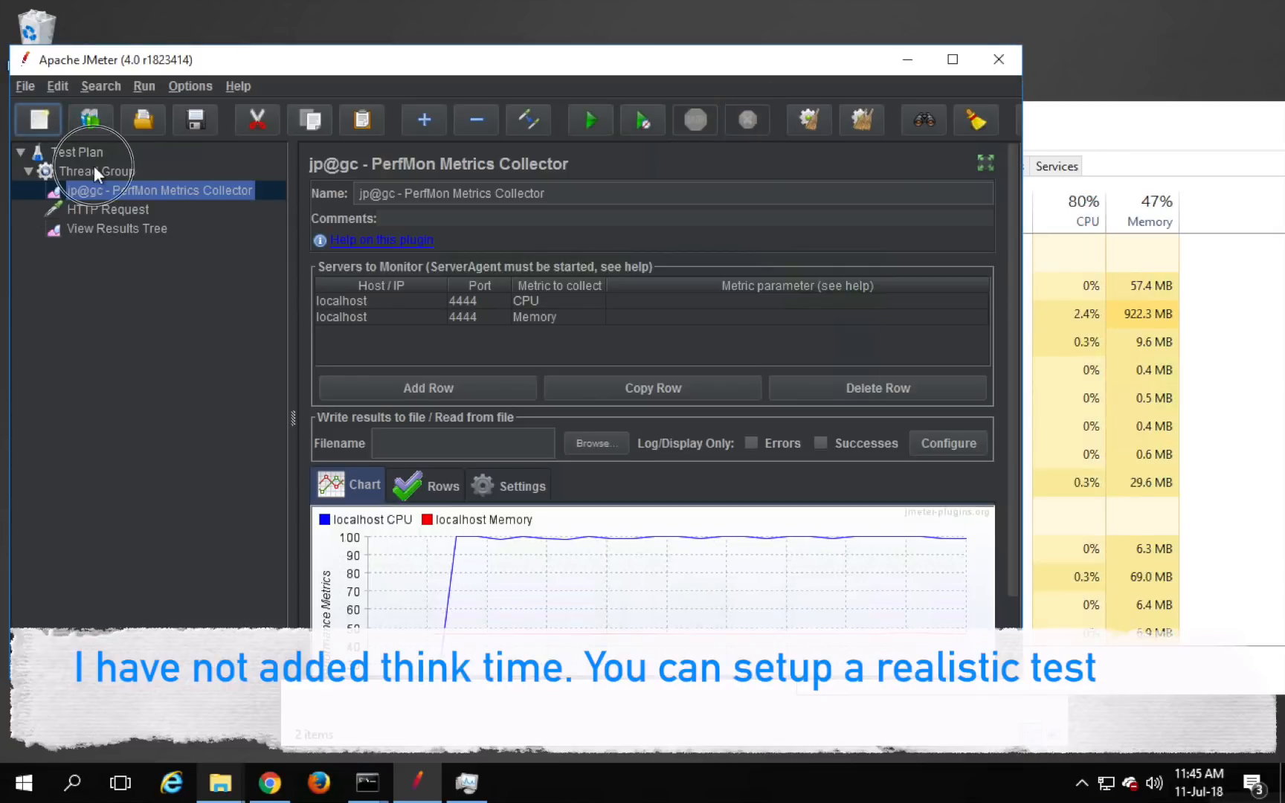
# Review the Thread Group's load settings and examine the PerfMon Metrics Collector's chart with the JMeter window maximized.
pyautogui.click(94, 170)
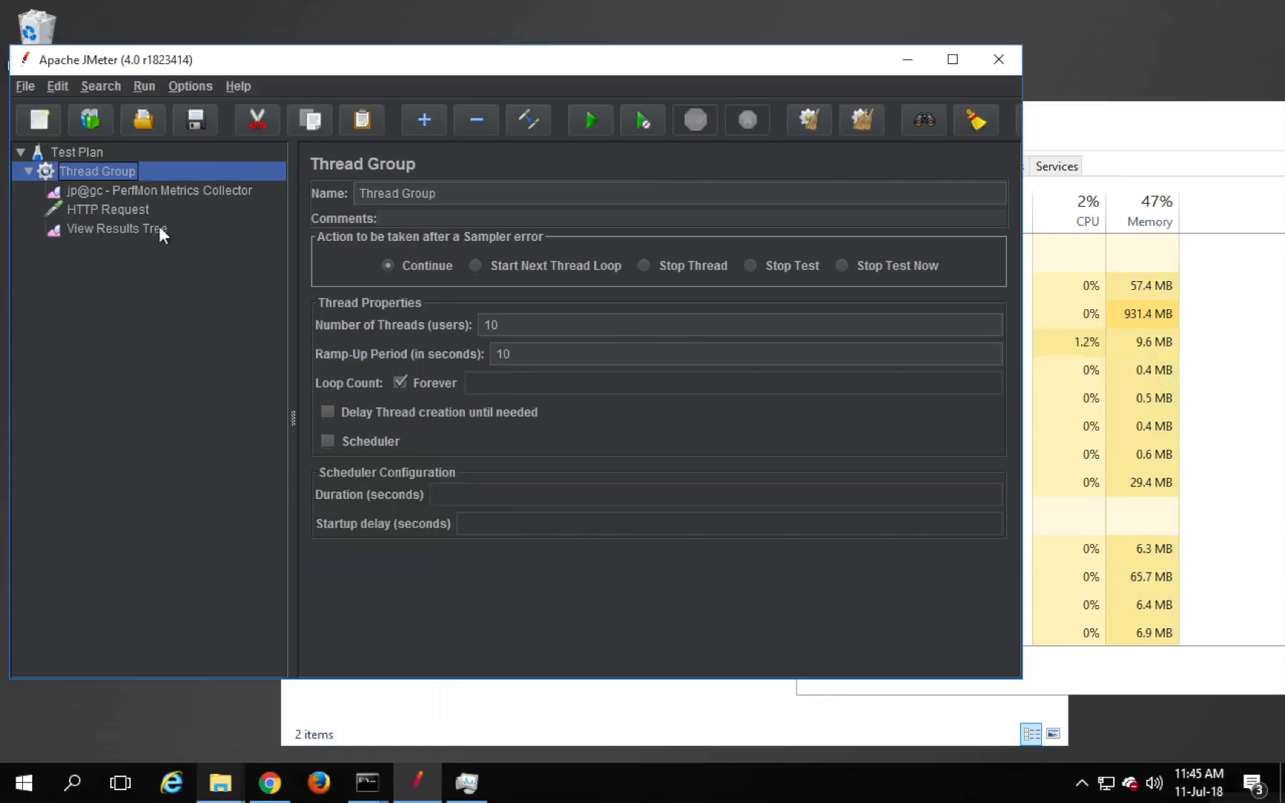
pyautogui.click(150, 194)
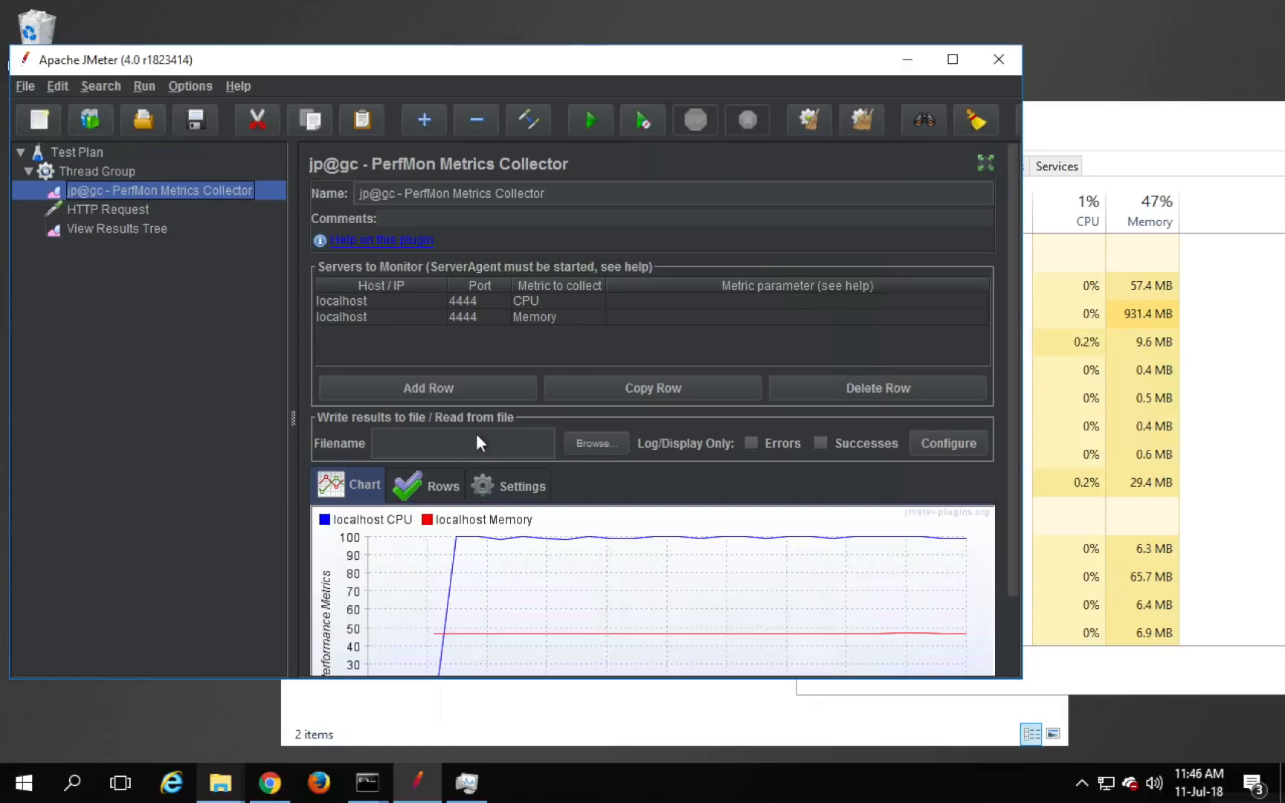
pyautogui.click(953, 61)
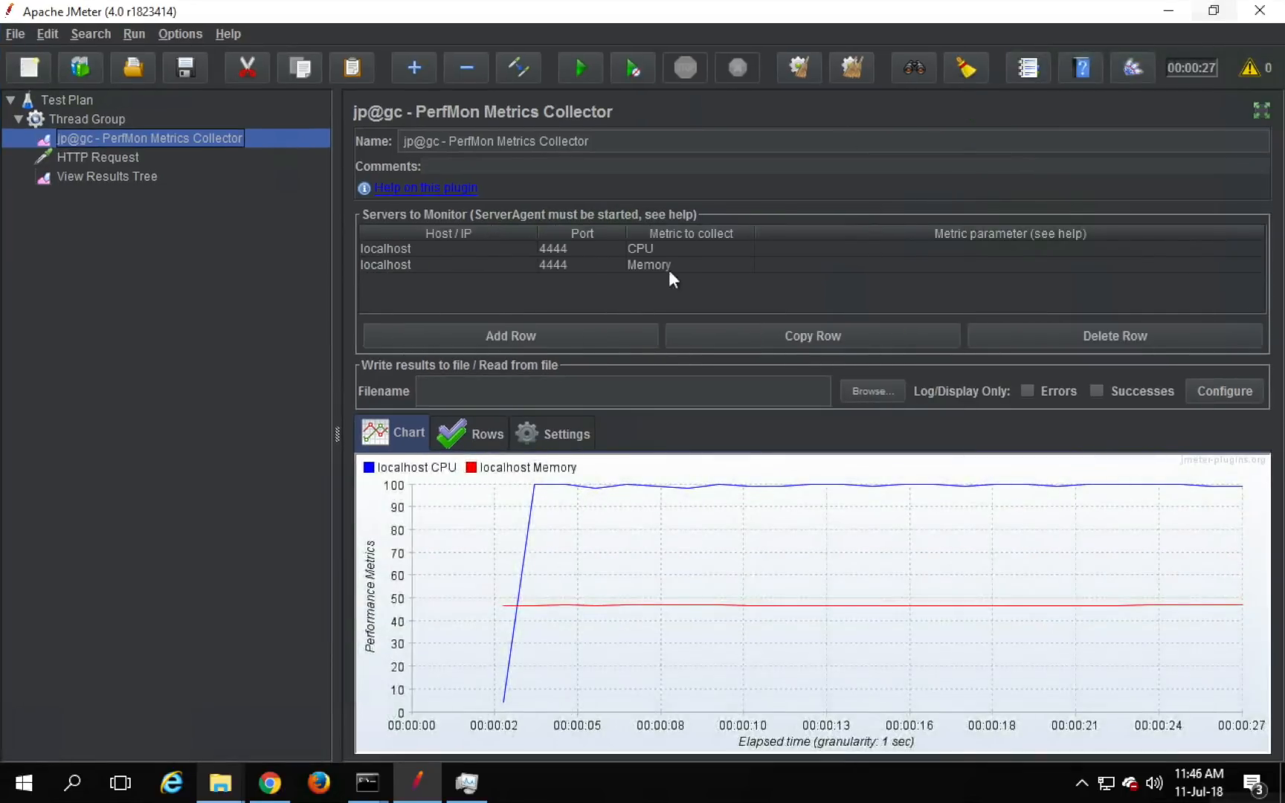
# Temporarily hide the localhost CPU row to view the memory line alone, and review the collector's graph settings before returning to the chart.
pyautogui.click(473, 444)
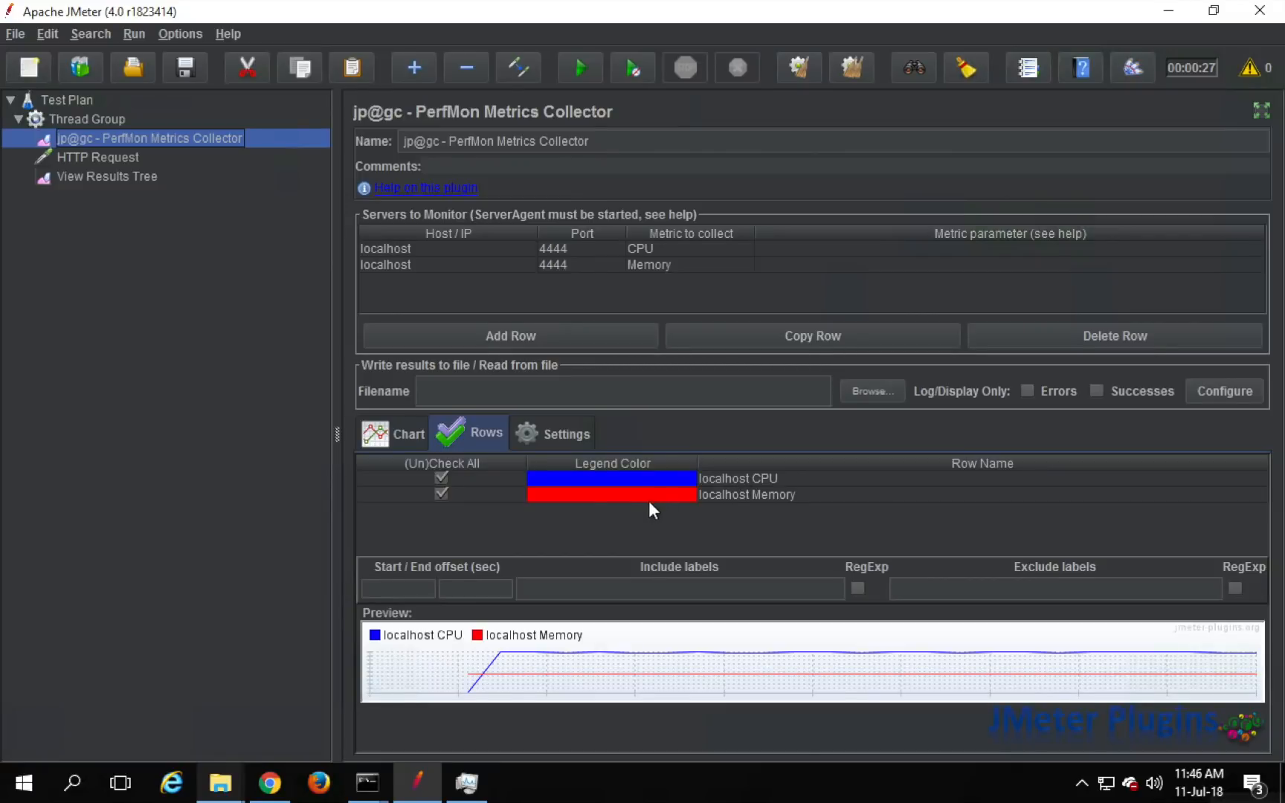
pyautogui.click(441, 479)
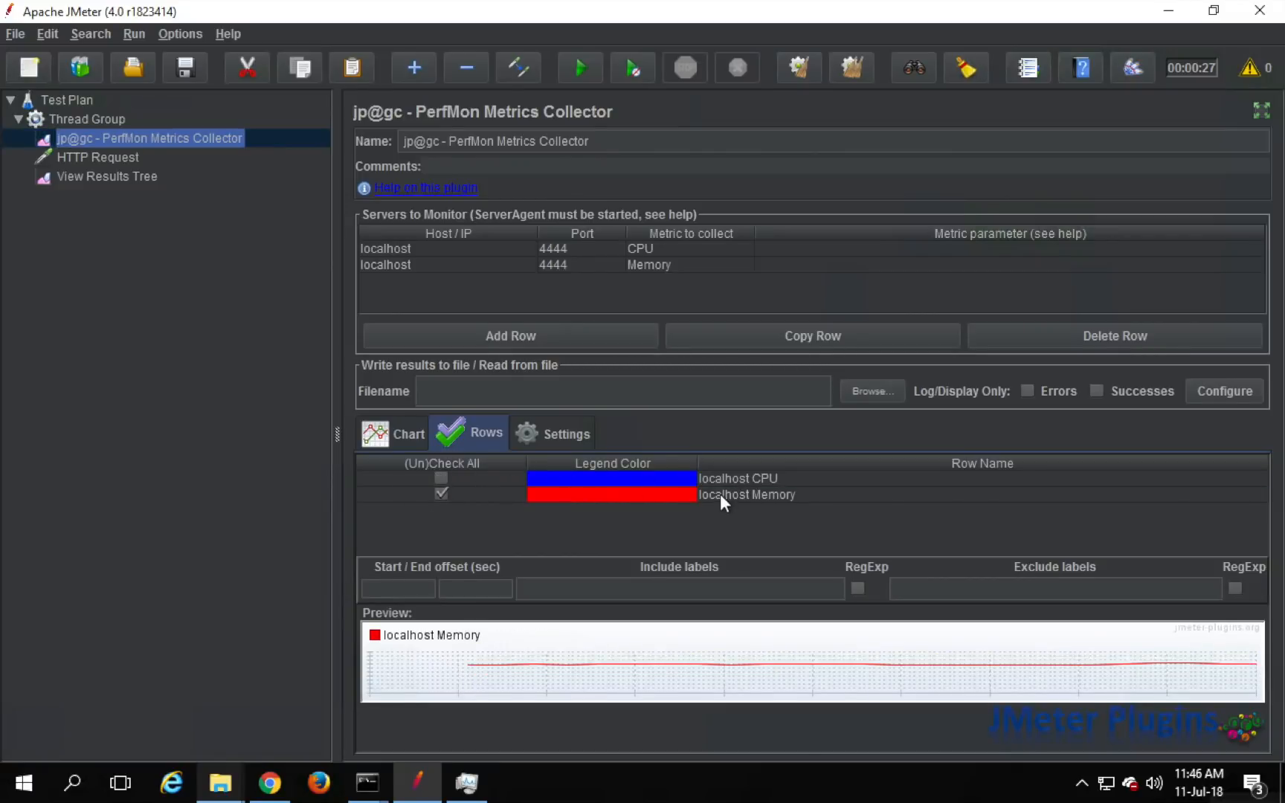
pyautogui.click(385, 431)
pyautogui.click(453, 433)
pyautogui.click(442, 478)
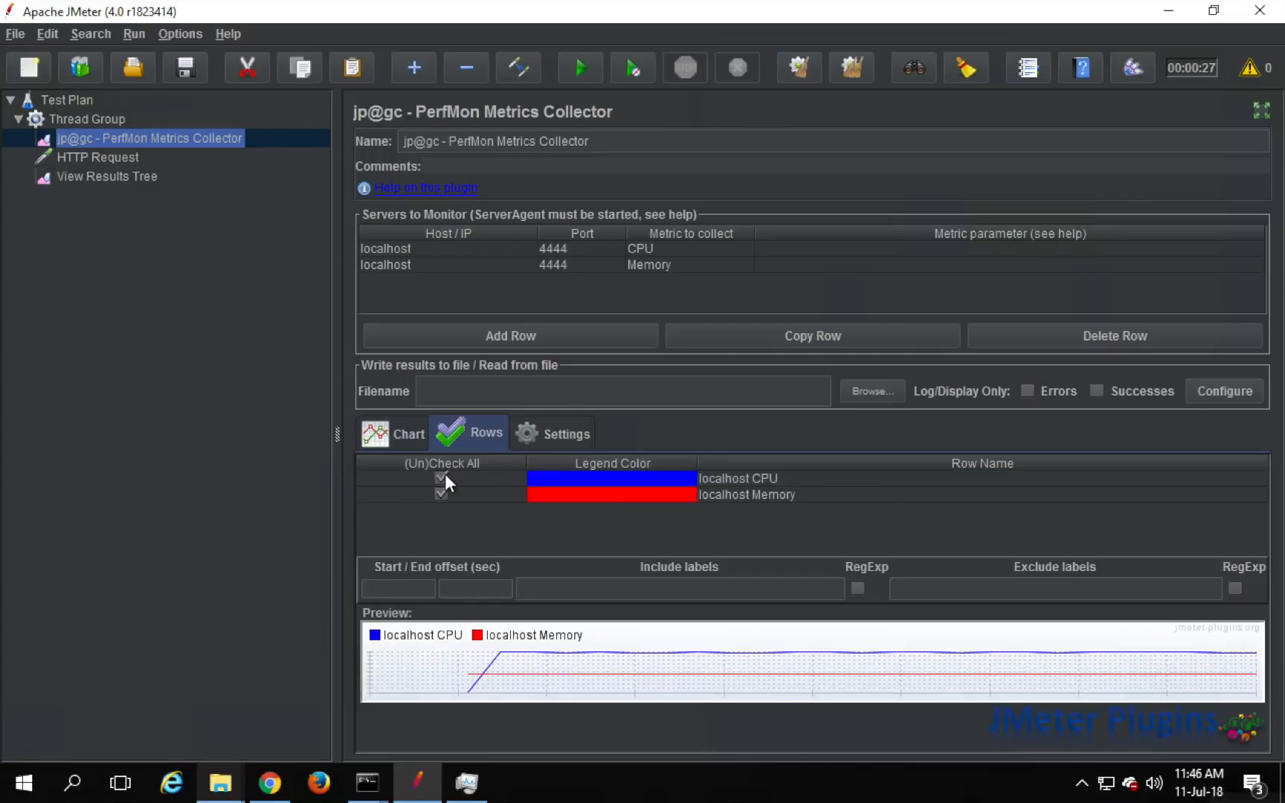
pyautogui.click(555, 429)
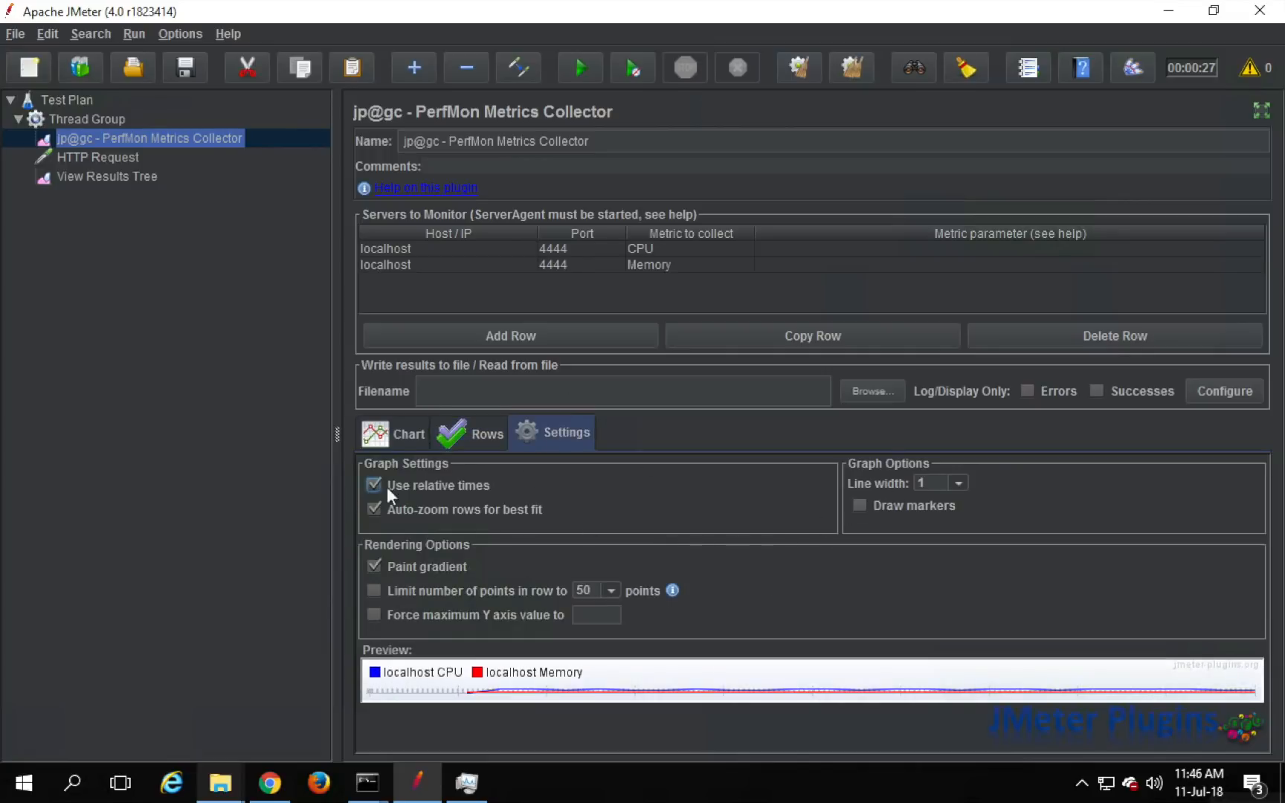
pyautogui.click(391, 443)
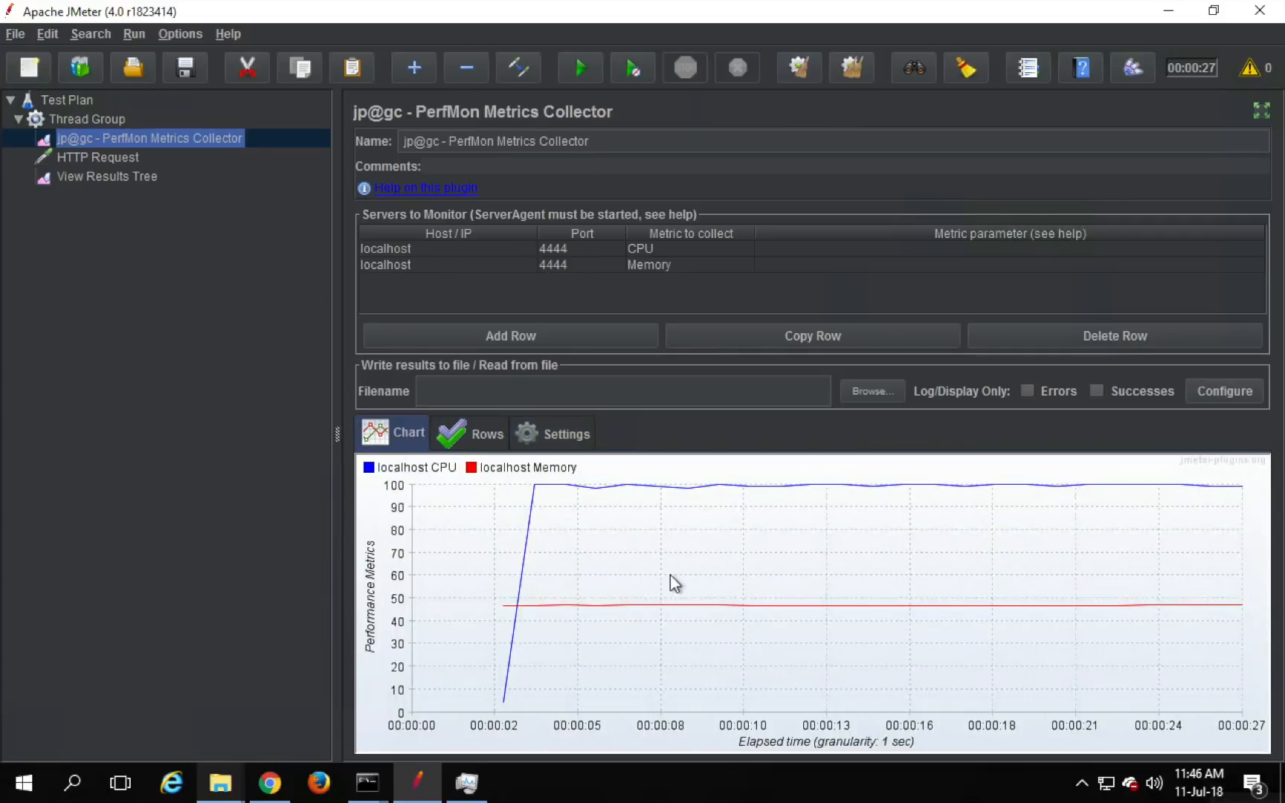
# Switch to Notes, add the line "Step 5 : Run and Validate" to the JMeter tutorial note, and return to the note's beginning.
pyautogui.hotkey('ctrl', 'Right')
pyautogui.write('Step 5 : Run and Validate')
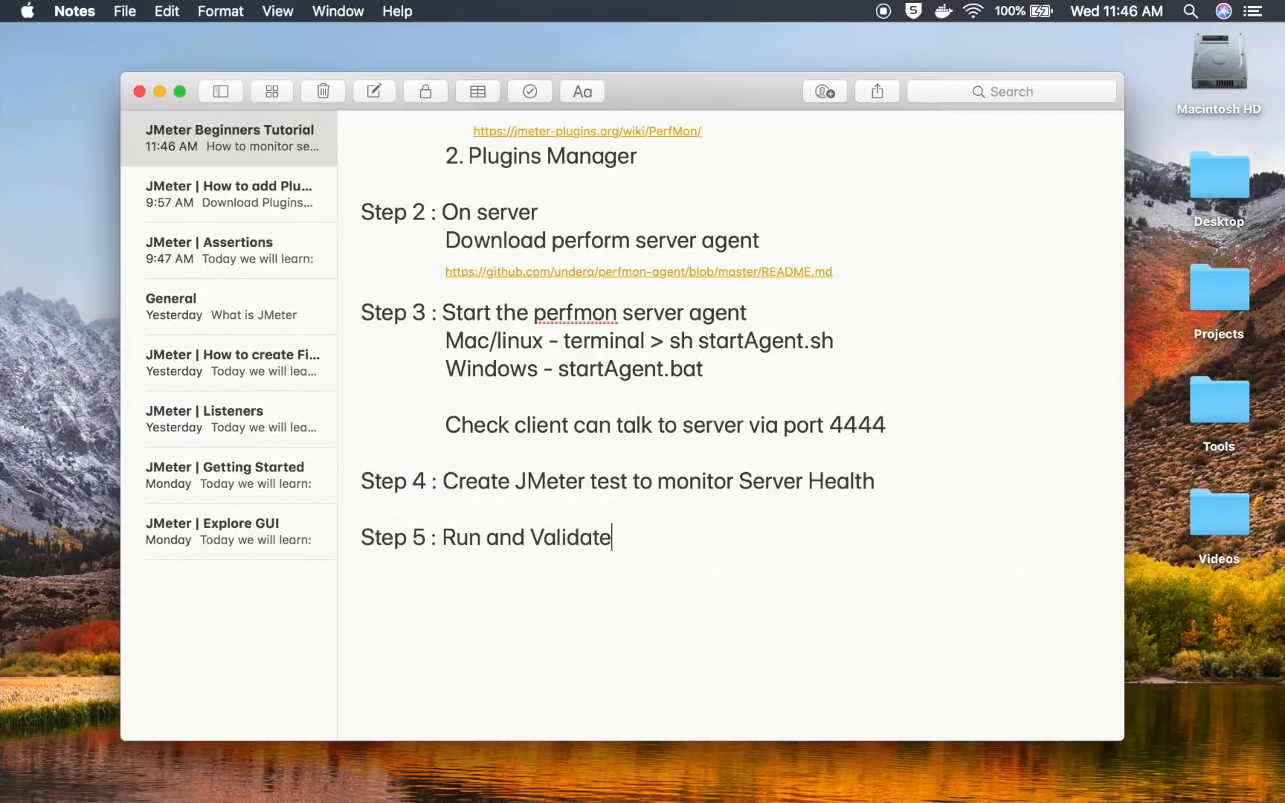
pyautogui.scroll(15, 802, 533)
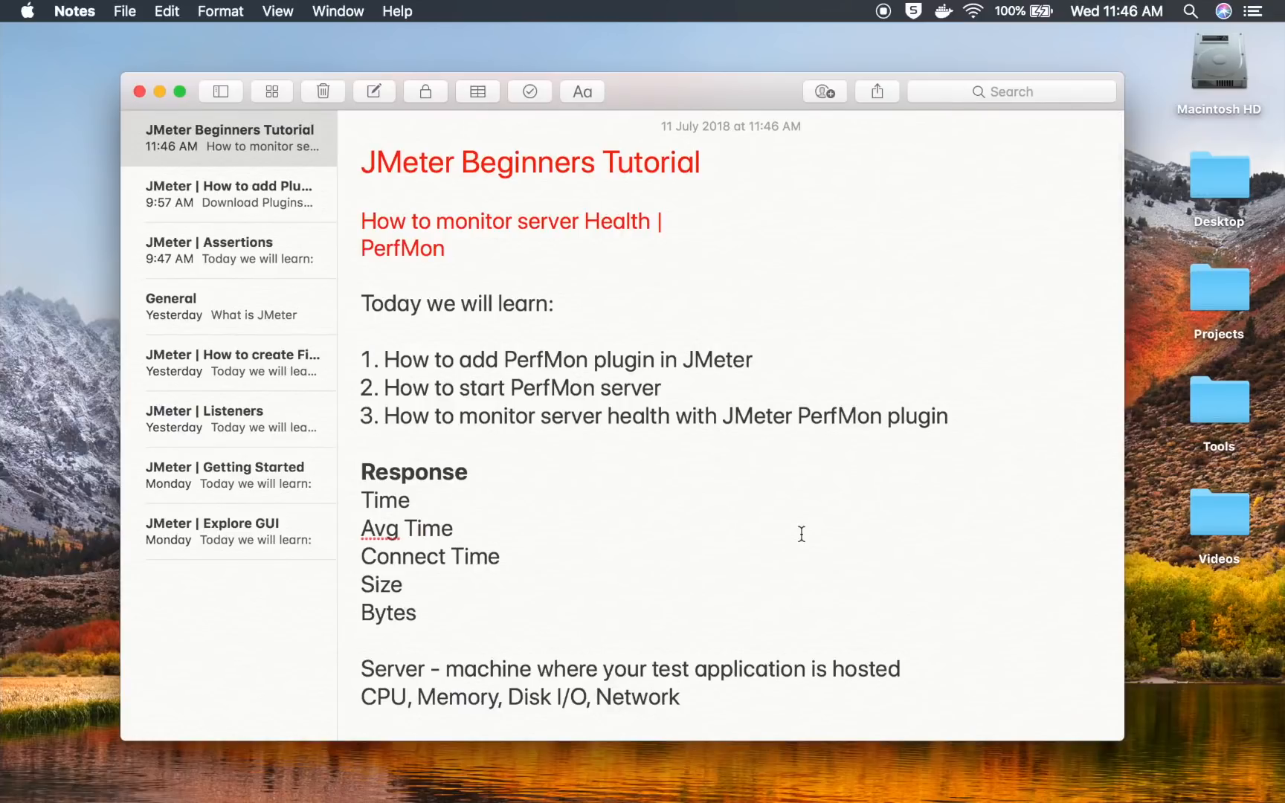